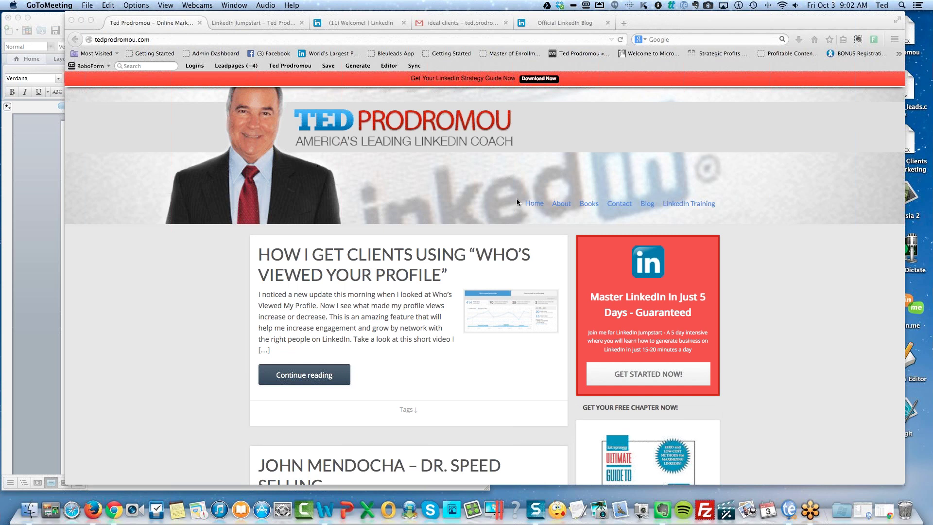
Switch Firefox to the 'Welcome! | LinkedIn' tab to show the home feed.
{"action": "left_click", "coordinate": [355, 24]}
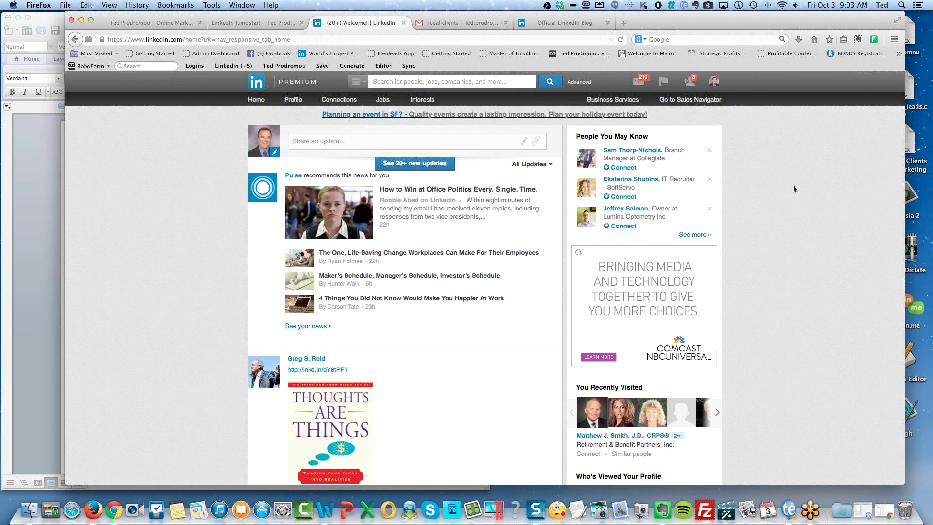
Review the ideal-client criteria document in Word, then open LinkedIn's Advanced People Search form.
{"action": "left_click", "coordinate": [43, 250]}
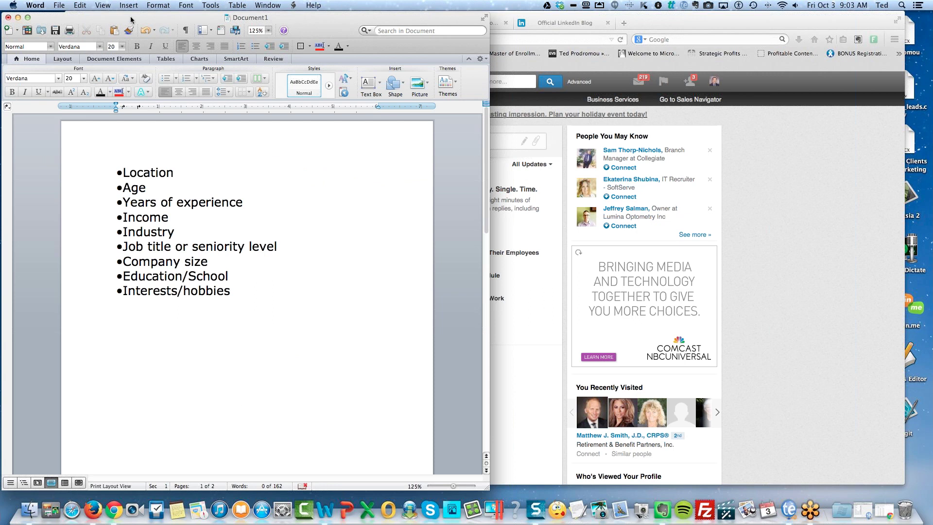
{"action": "left_click_drag", "start_coordinate": [131, 20], "coordinate": [207, 22]}
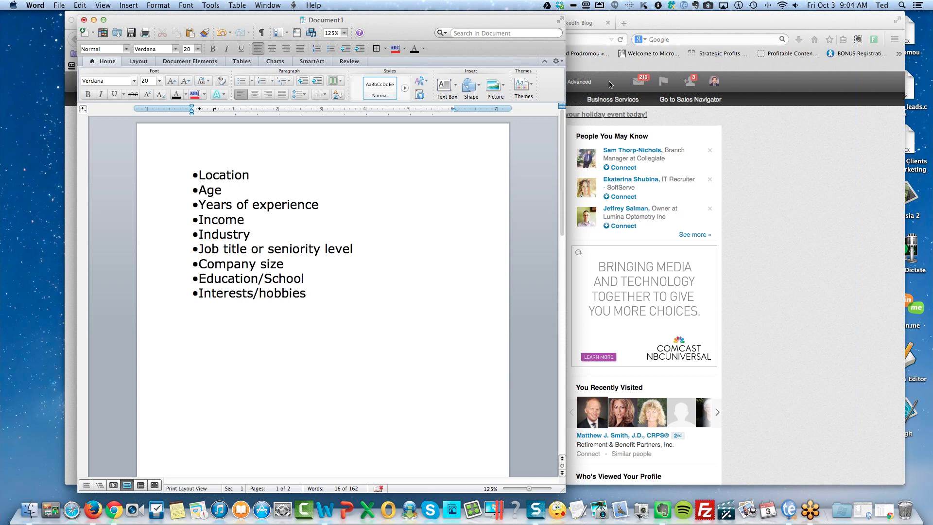
{"action": "left_click", "coordinate": [607, 85]}
{"action": "left_click", "coordinate": [578, 83]}
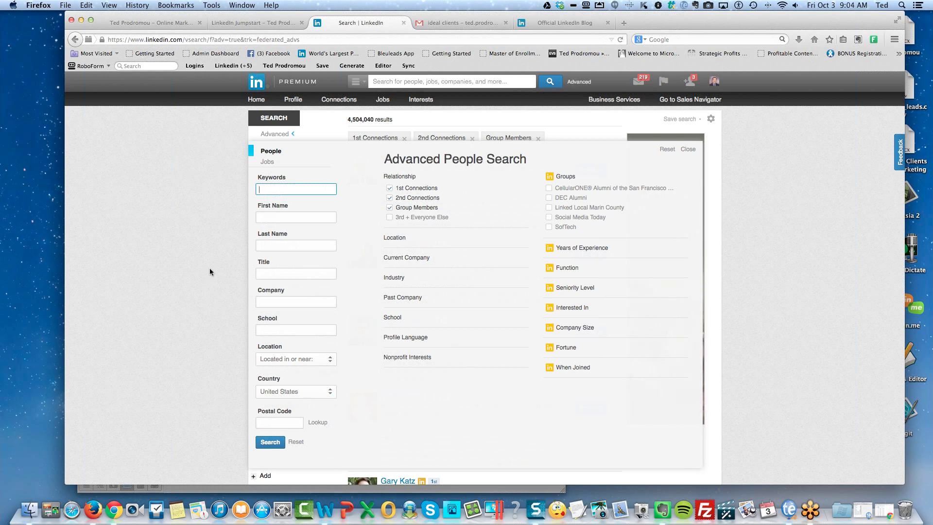
Enter the keyword 'owner' and set Location to 'Located in or near:' in the United States.
{"action": "left_click", "coordinate": [388, 401]}
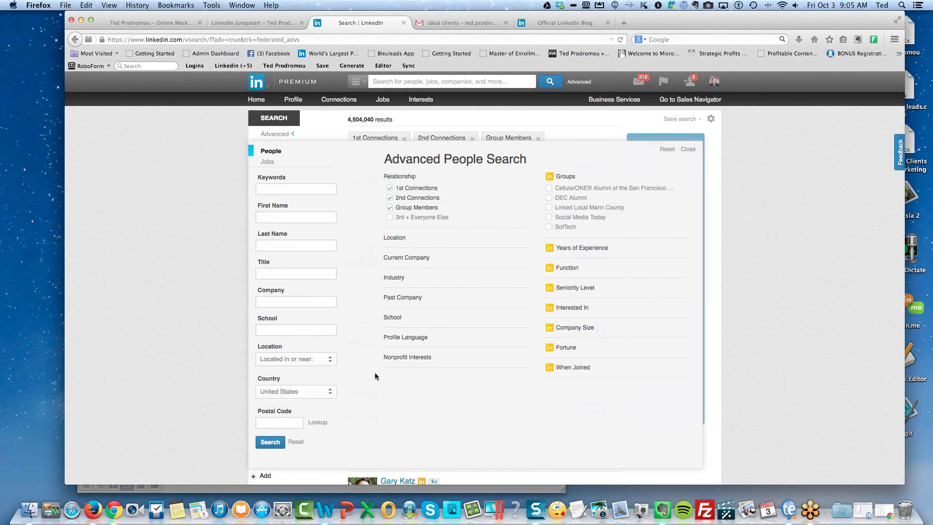
{"action": "left_click", "coordinate": [285, 190]}
{"action": "type", "text": "owner"}
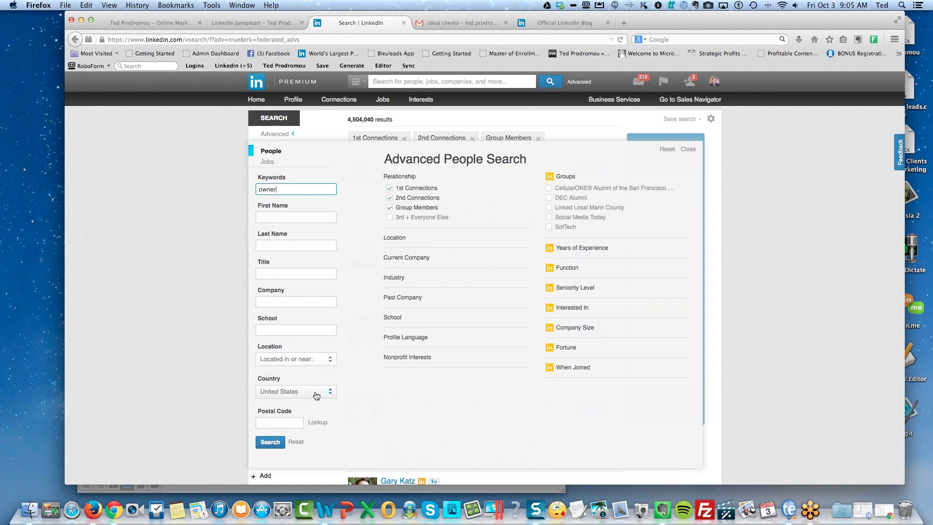
{"action": "left_click", "coordinate": [303, 359]}
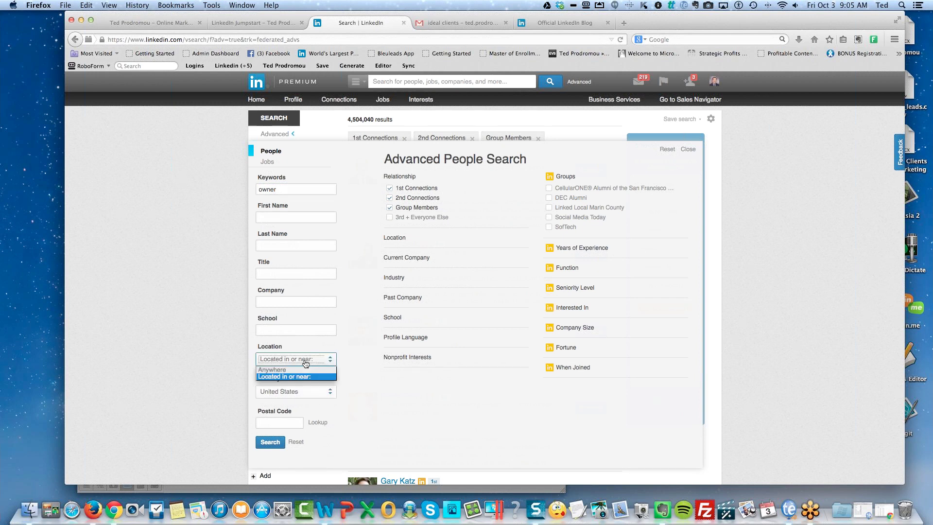
{"action": "left_click", "coordinate": [288, 411]}
{"action": "left_click", "coordinate": [283, 423]}
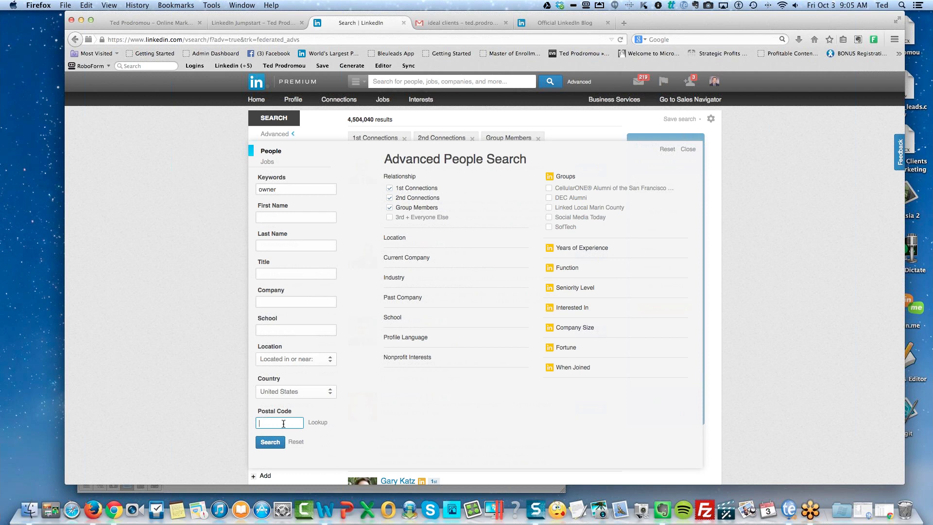
Search 'owner' within 50 mi of postal code 60062, returning 13,425 results.
{"action": "type", "text": "60"}
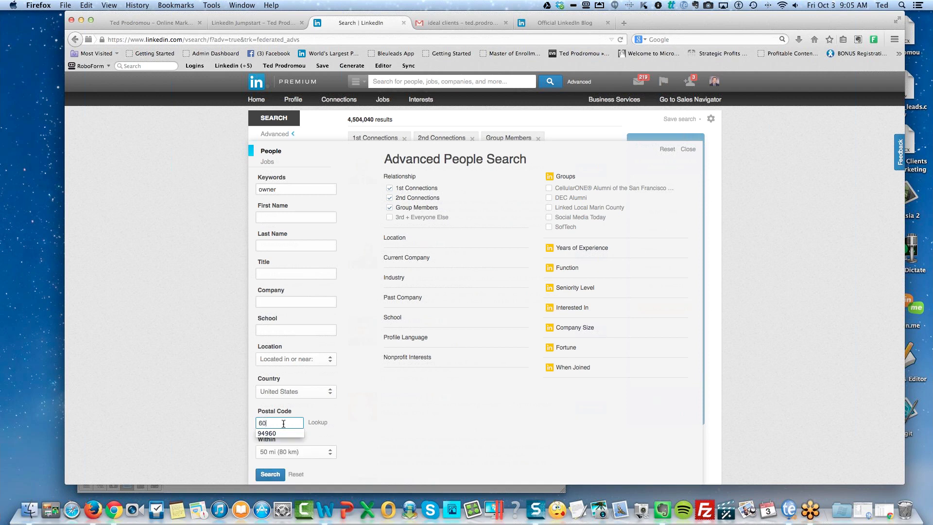
{"action": "type", "text": "062"}
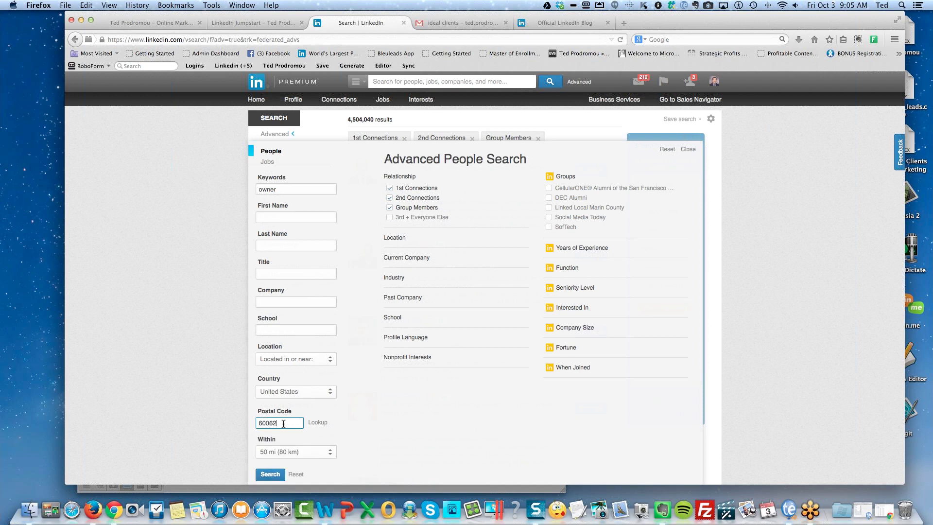
{"action": "key", "text": "Return"}
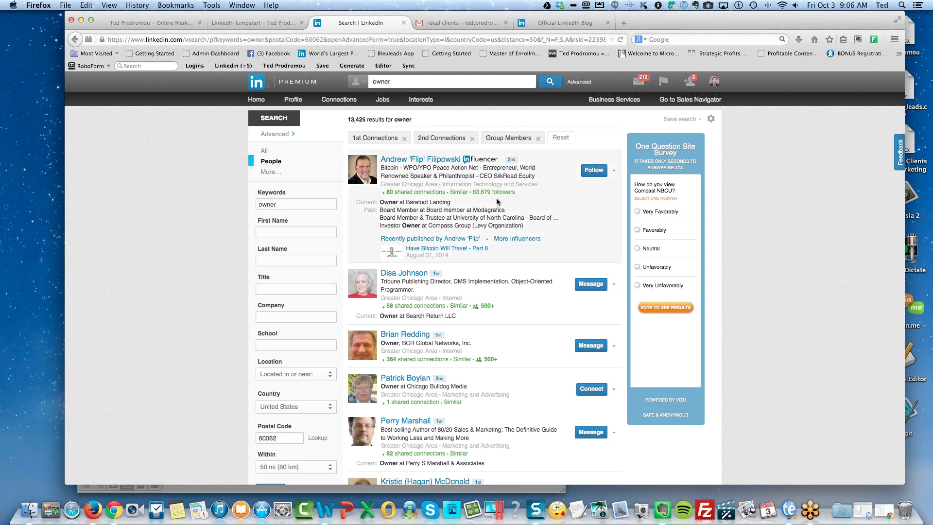
Open the full profile of the top result in the 'owner' search.
{"action": "scroll", "coordinate": [514, 203], "scroll_direction": "down", "scroll_amount": 1}
{"action": "scroll", "coordinate": [583, 180], "scroll_direction": "up", "scroll_amount": 1}
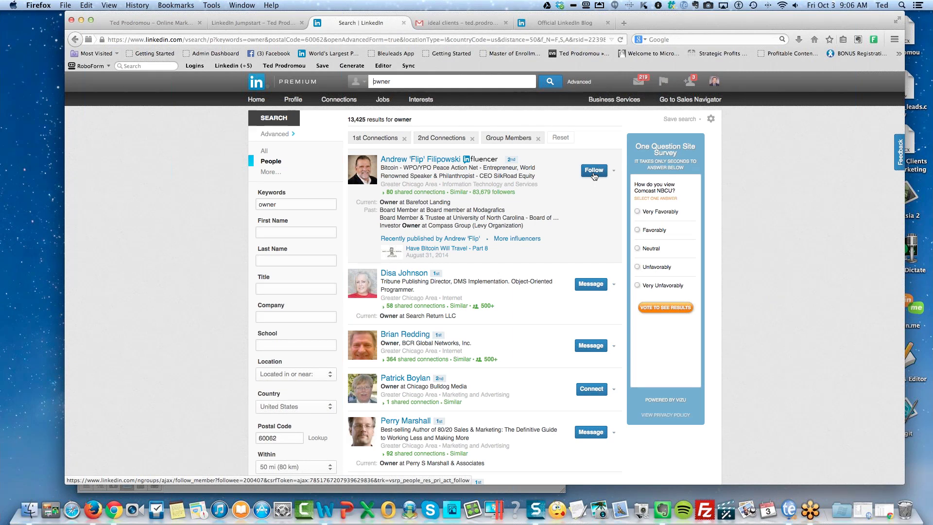
{"action": "left_click", "coordinate": [416, 161]}
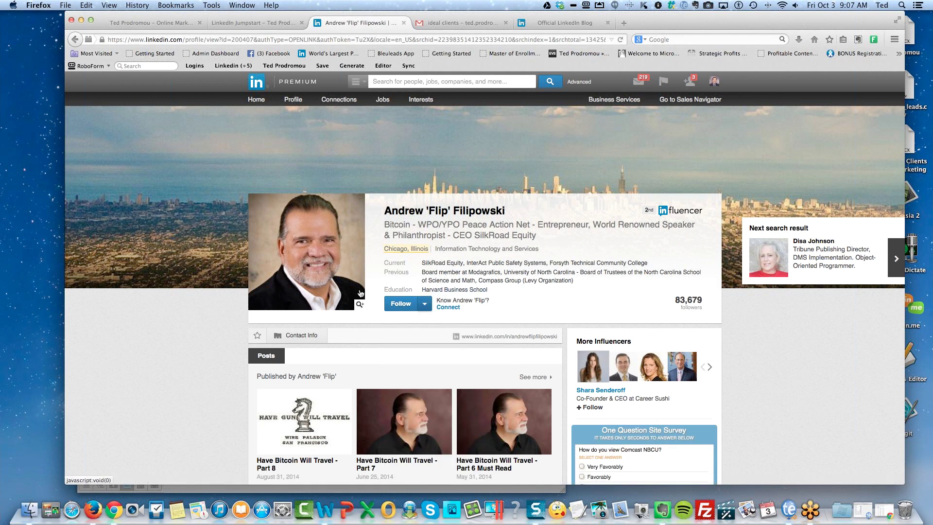
Follow the 2nd-degree influencer, bringing his followers to 83,680.
{"action": "scroll", "coordinate": [196, 345], "scroll_direction": "down", "scroll_amount": 5}
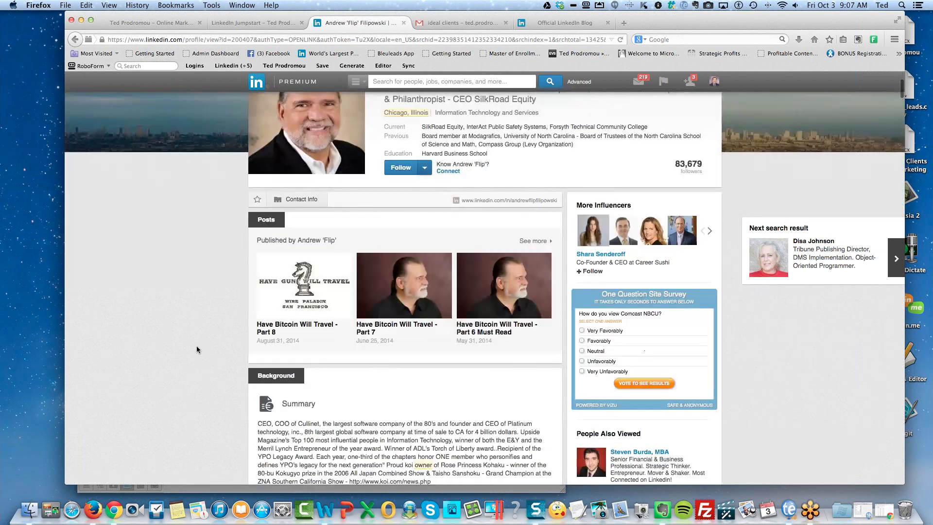
{"action": "scroll", "coordinate": [196, 345], "scroll_direction": "up", "scroll_amount": 5}
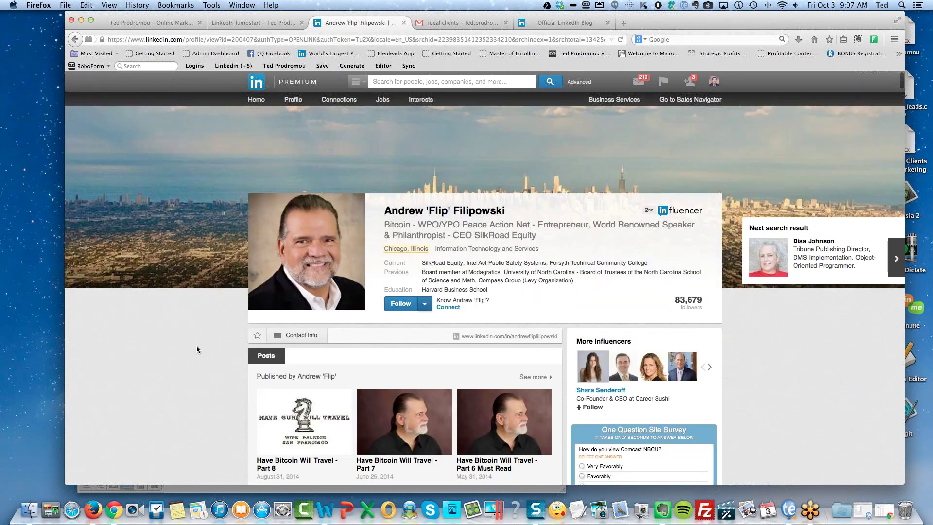
{"action": "scroll", "coordinate": [196, 346], "scroll_direction": "down", "scroll_amount": 1}
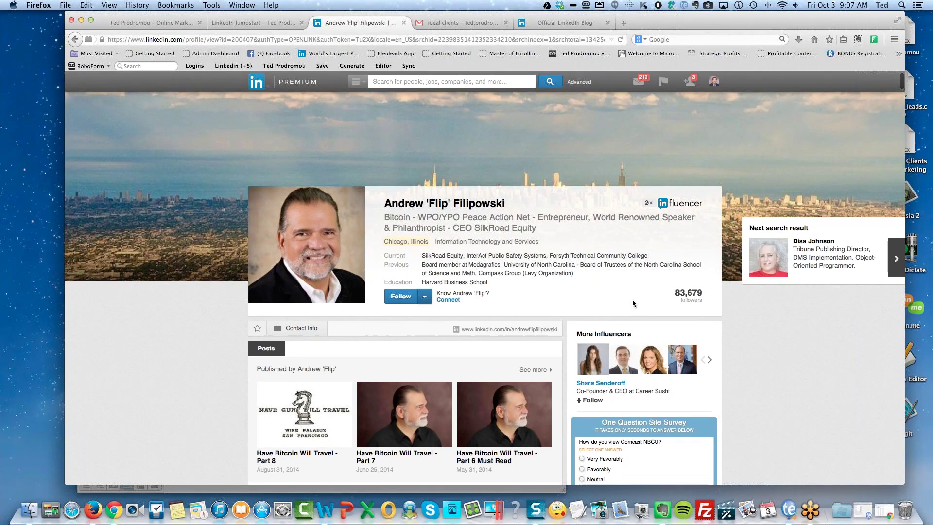
{"action": "left_click", "coordinate": [400, 298]}
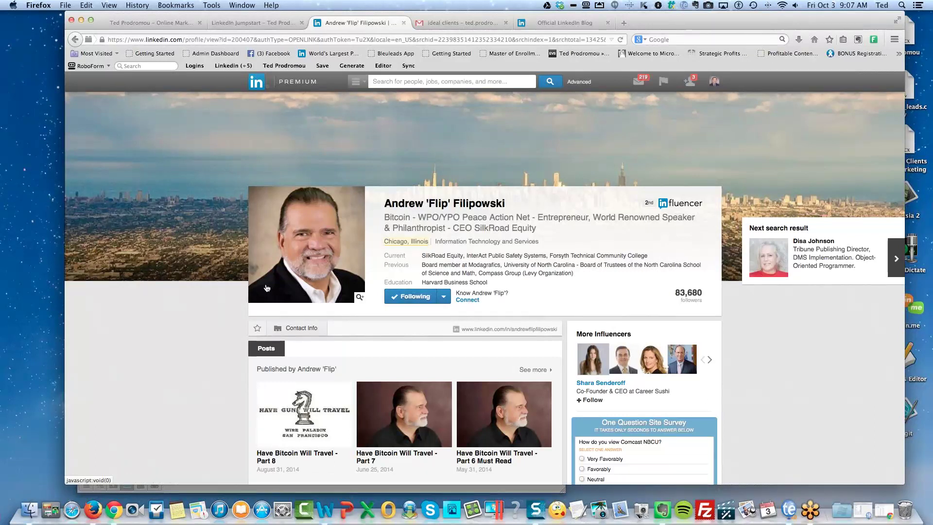
Scroll through Experience to the Board Member and Vice Chairman roles at Primary Tracking, Illinois Institute of Technology and Blue Rhino Corp.
{"action": "scroll", "coordinate": [212, 340], "scroll_direction": "down", "scroll_amount": 10}
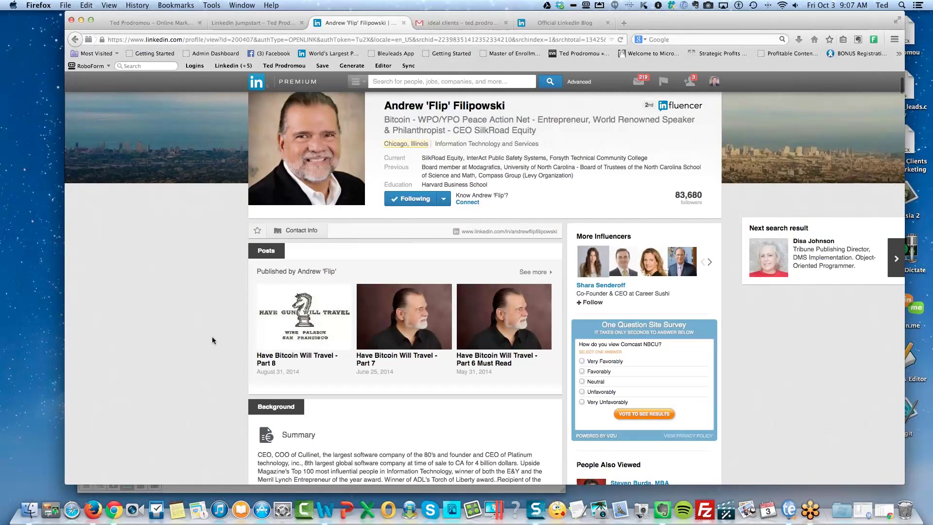
{"action": "scroll", "coordinate": [212, 340], "scroll_direction": "down", "scroll_amount": 3}
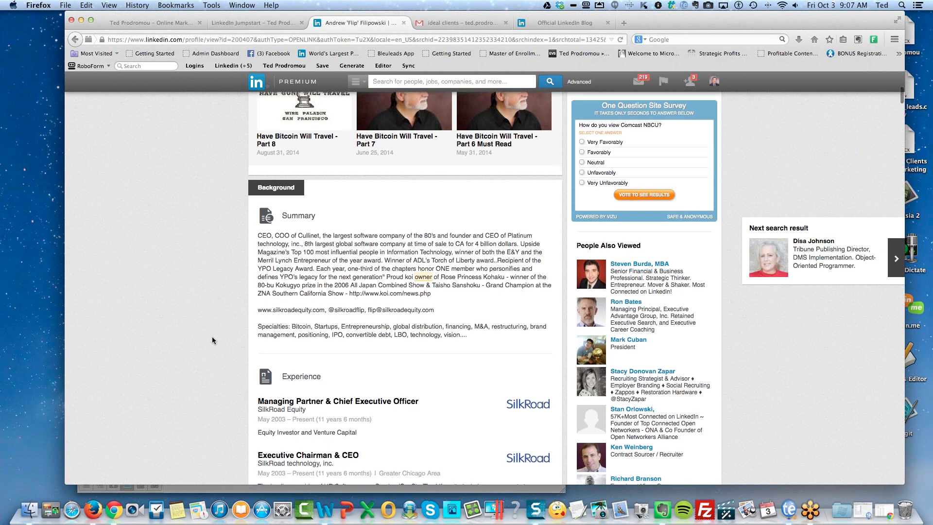
{"action": "scroll", "coordinate": [212, 340], "scroll_direction": "down", "scroll_amount": 3}
{"action": "scroll", "coordinate": [213, 339], "scroll_direction": "down", "scroll_amount": 5}
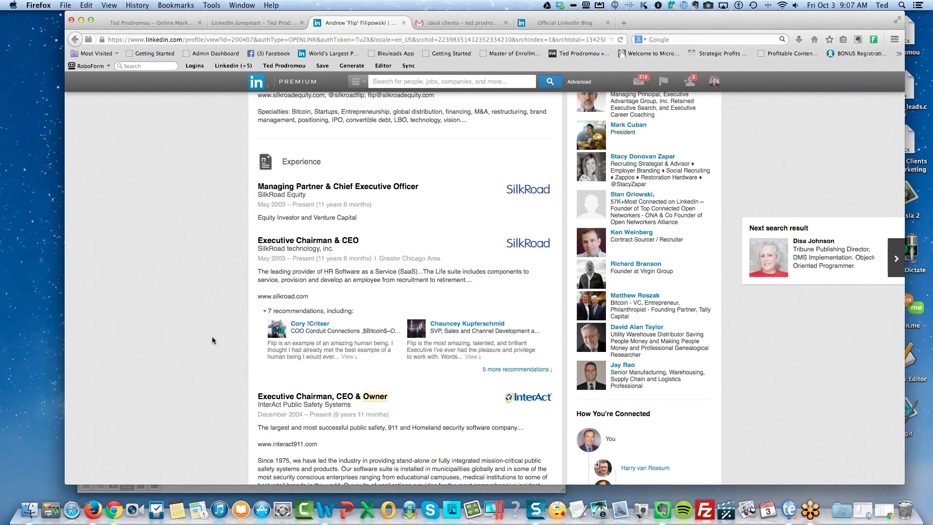
{"action": "scroll", "coordinate": [212, 340], "scroll_direction": "down", "scroll_amount": 8}
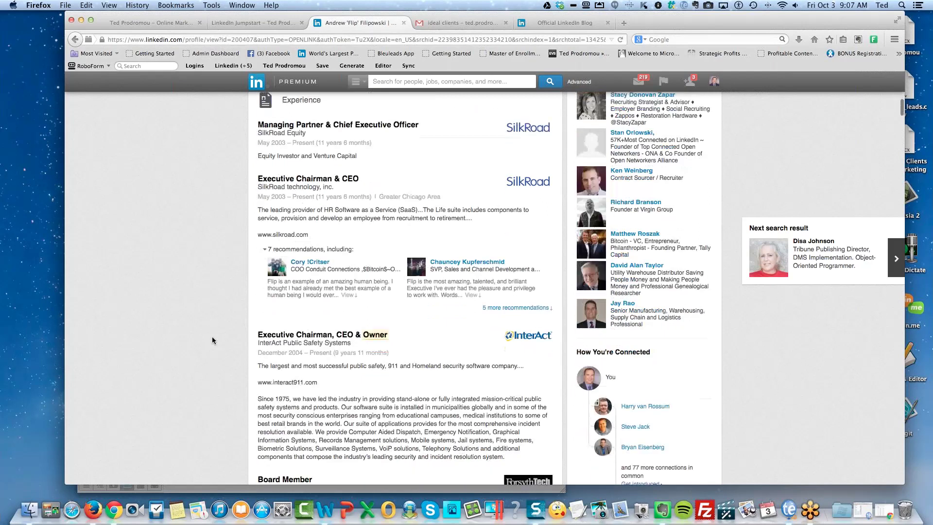
{"action": "scroll", "coordinate": [212, 340], "scroll_direction": "down", "scroll_amount": 7}
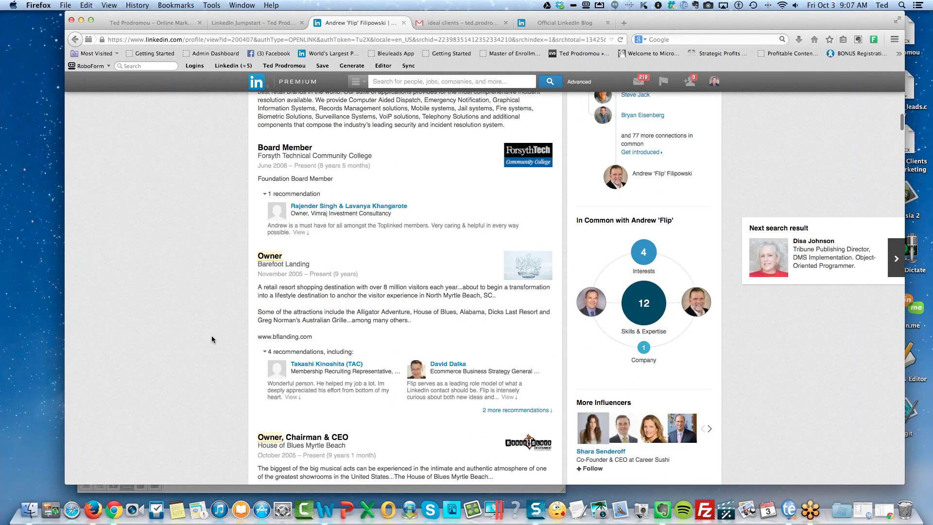
{"action": "scroll", "coordinate": [212, 335], "scroll_direction": "down", "scroll_amount": 5}
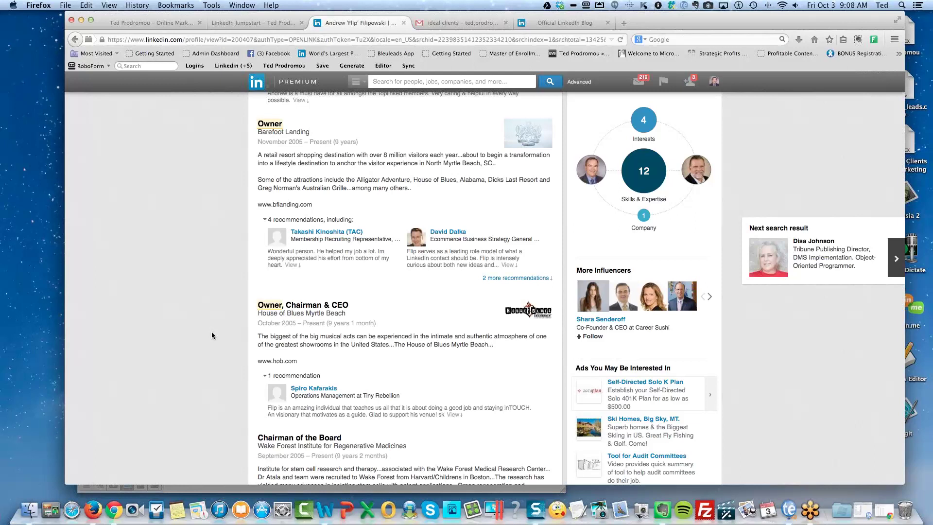
{"action": "scroll", "coordinate": [212, 334], "scroll_direction": "down", "scroll_amount": 10}
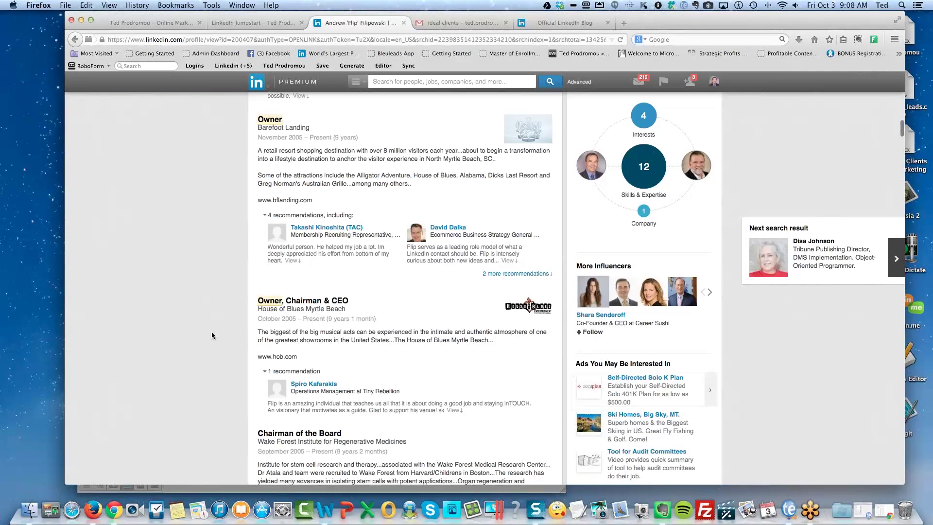
{"action": "scroll", "coordinate": [211, 331], "scroll_direction": "down", "scroll_amount": 3}
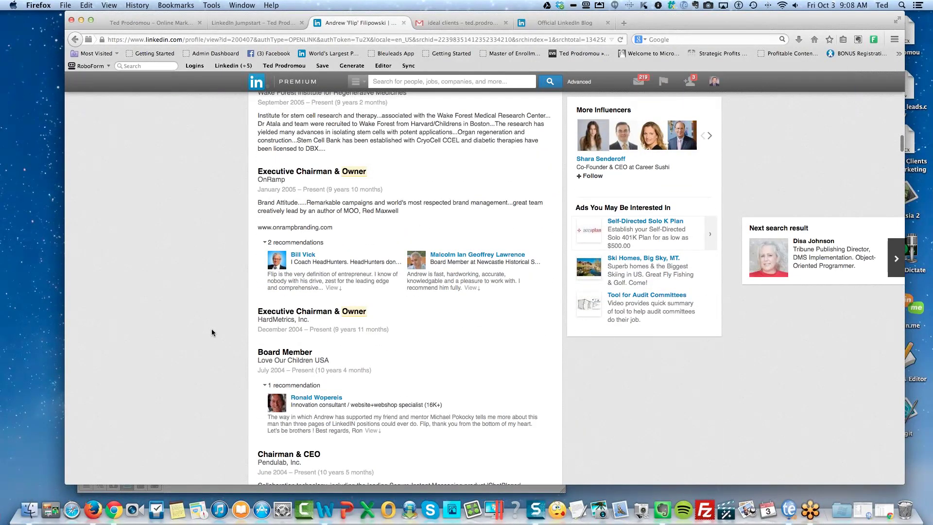
{"action": "scroll", "coordinate": [212, 333], "scroll_direction": "down", "scroll_amount": 12}
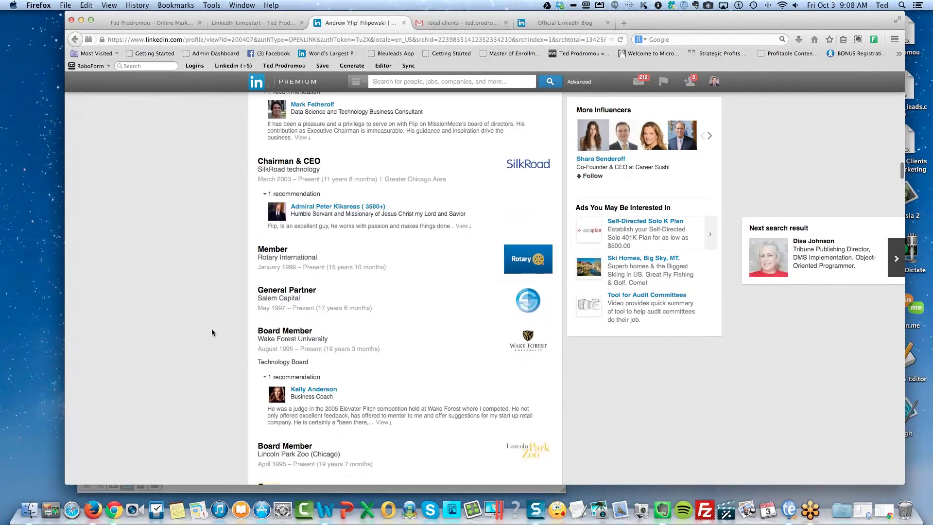
{"action": "scroll", "coordinate": [211, 332], "scroll_direction": "down", "scroll_amount": 7}
{"action": "scroll", "coordinate": [211, 333], "scroll_direction": "down", "scroll_amount": 15}
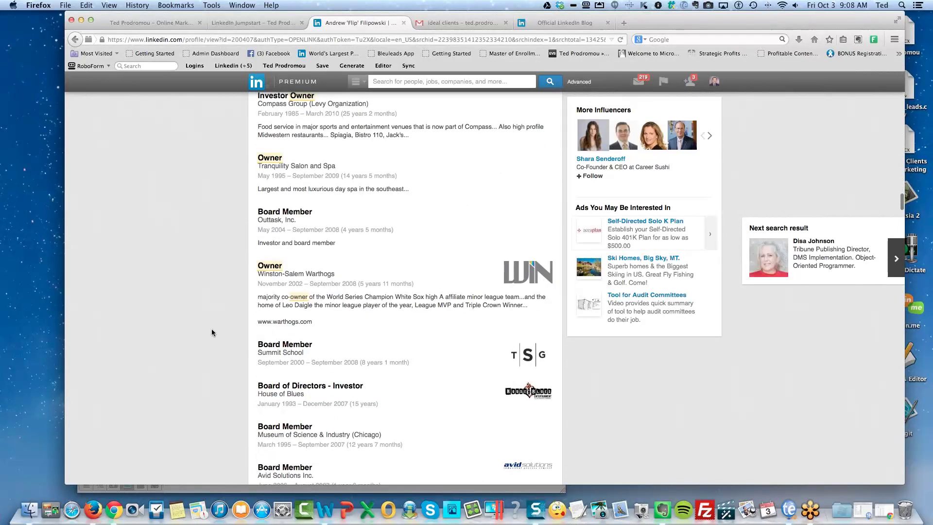
{"action": "scroll", "coordinate": [212, 333], "scroll_direction": "down", "scroll_amount": 6}
{"action": "scroll", "coordinate": [212, 332], "scroll_direction": "down", "scroll_amount": 6}
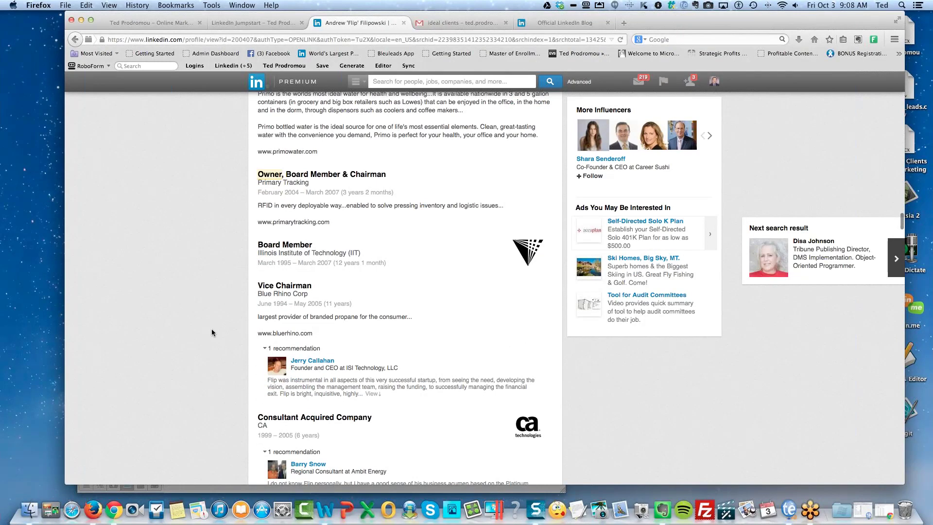
{"action": "scroll", "coordinate": [212, 332], "scroll_direction": "down", "scroll_amount": 2}
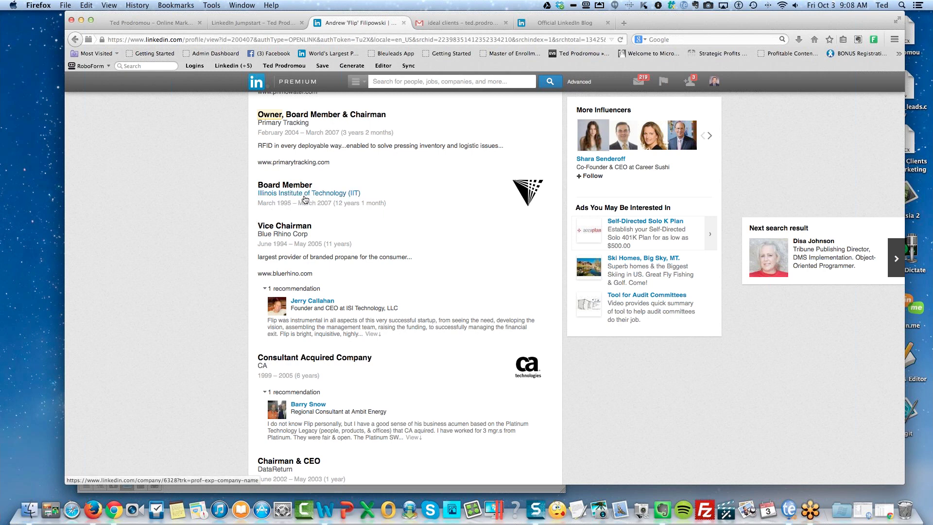
{"action": "mouse_move", "coordinate": [305, 199]}
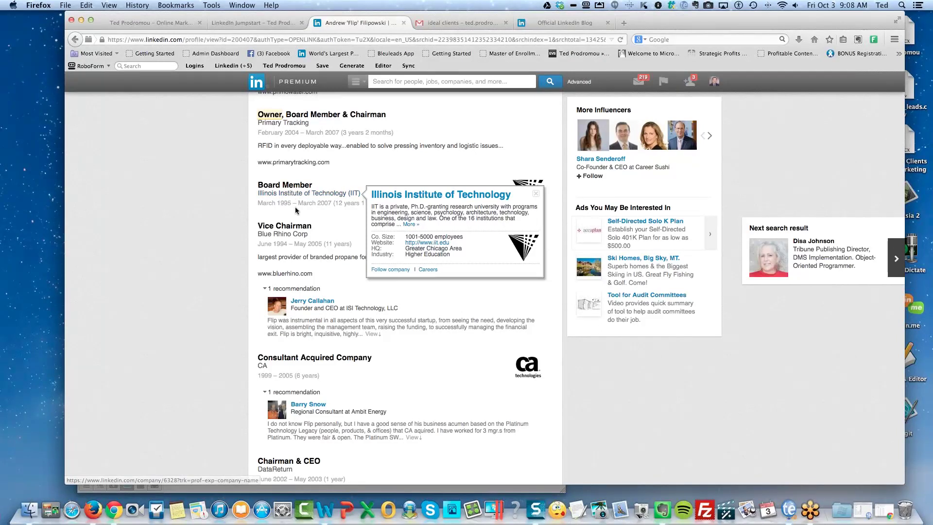
{"action": "scroll", "coordinate": [323, 221], "scroll_direction": "down", "scroll_amount": 5}
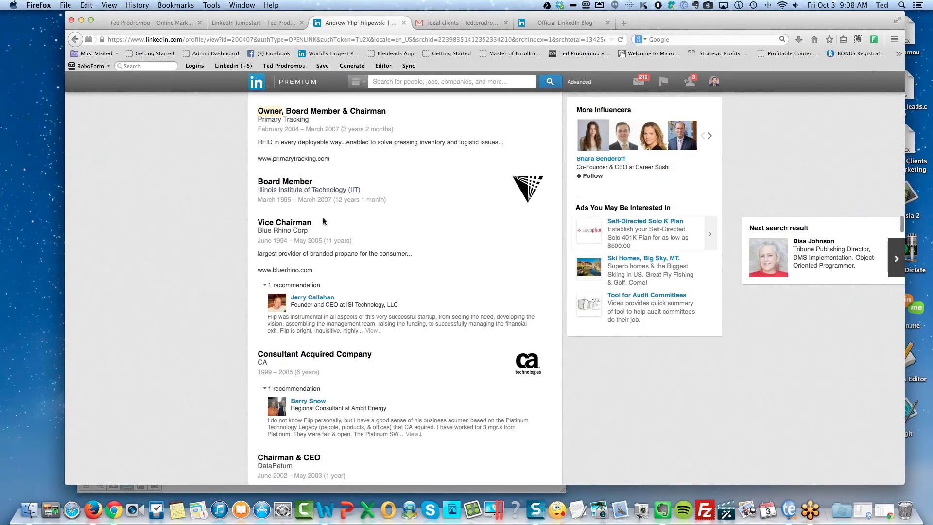
Scroll through the prospect's Experience, Skills and Education, back to the top, then go back.
{"action": "scroll", "coordinate": [323, 221], "scroll_direction": "down", "scroll_amount": 2}
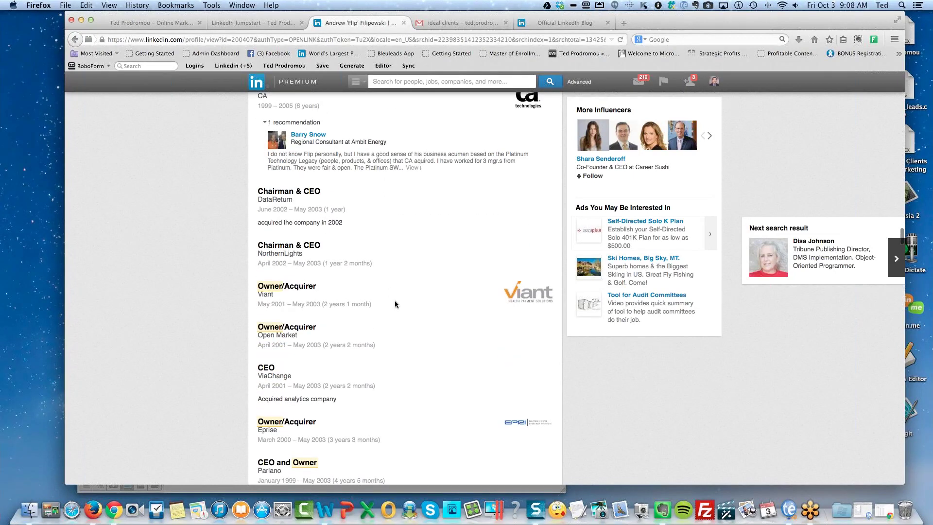
{"action": "scroll", "coordinate": [394, 304], "scroll_direction": "down", "scroll_amount": 4}
{"action": "scroll", "coordinate": [394, 304], "scroll_direction": "down", "scroll_amount": 1}
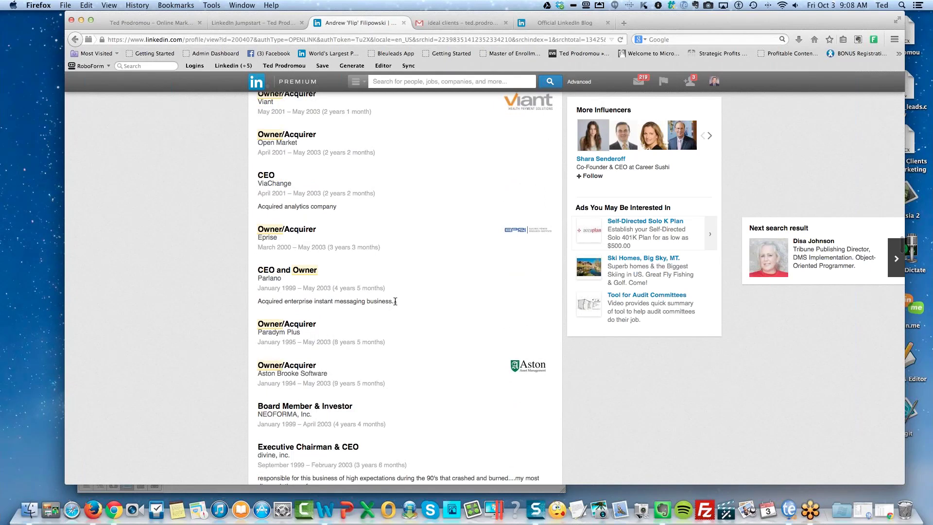
{"action": "scroll", "coordinate": [395, 300], "scroll_direction": "down", "scroll_amount": 8}
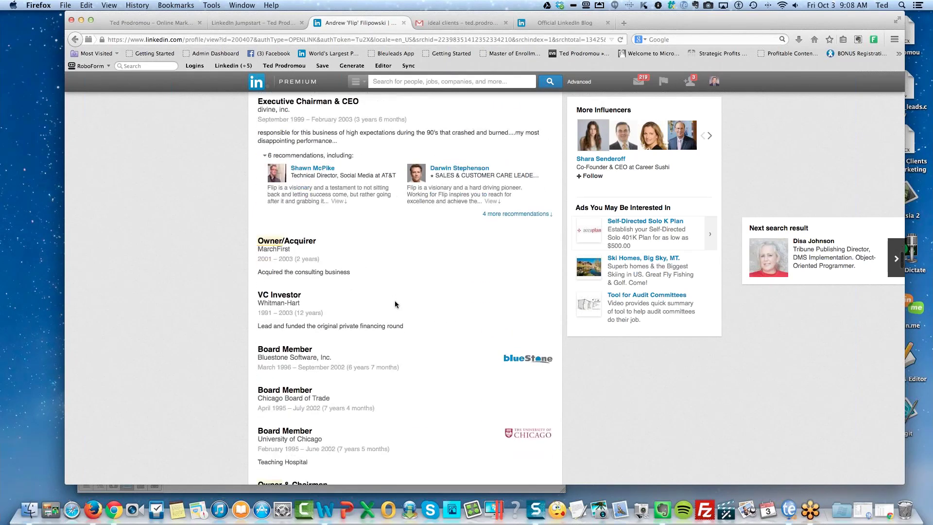
{"action": "scroll", "coordinate": [395, 304], "scroll_direction": "down", "scroll_amount": 7}
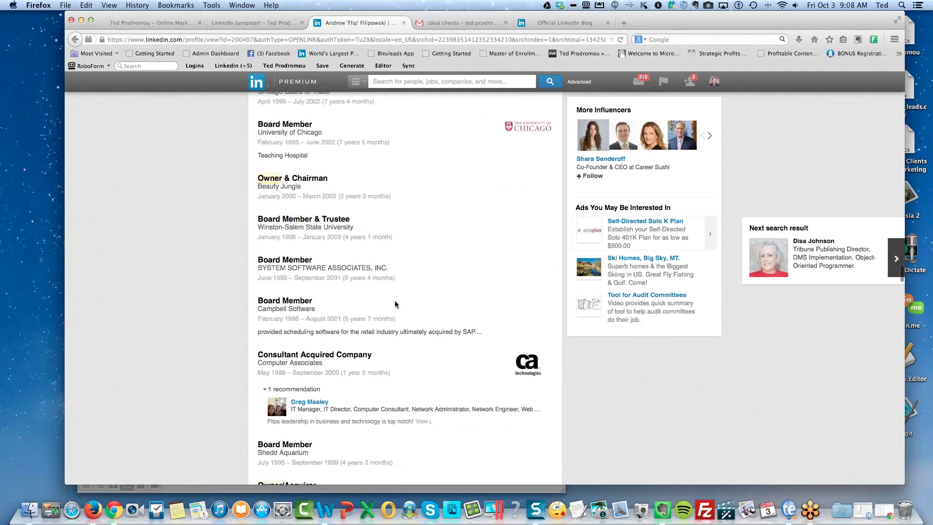
{"action": "scroll", "coordinate": [394, 304], "scroll_direction": "down", "scroll_amount": 5}
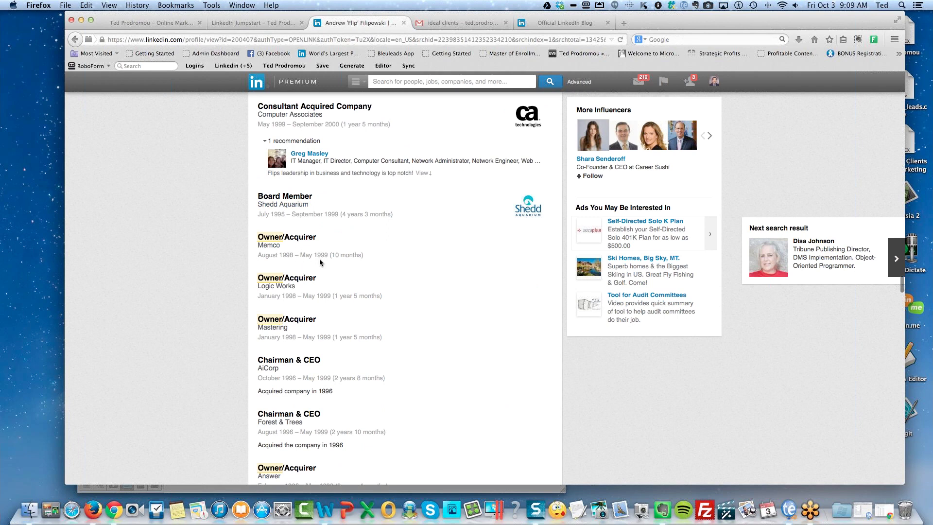
{"action": "scroll", "coordinate": [389, 320], "scroll_direction": "down", "scroll_amount": 3}
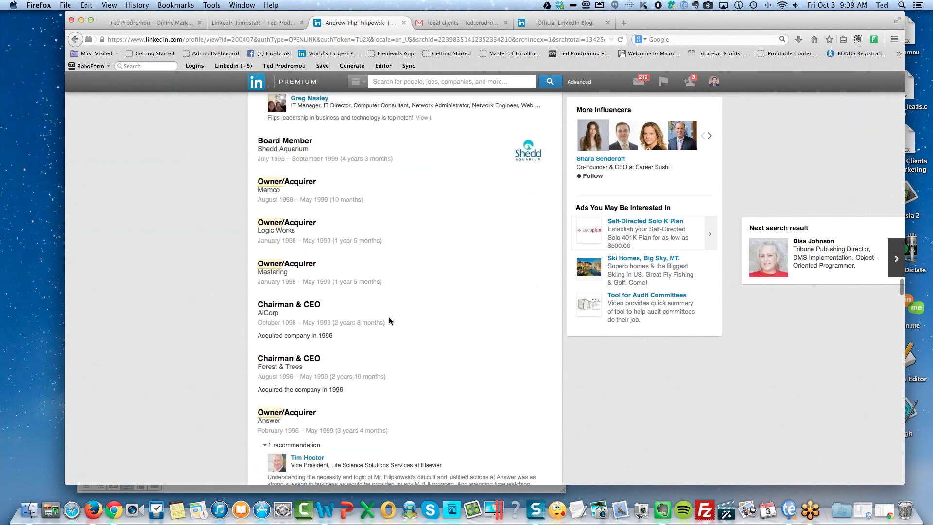
{"action": "scroll", "coordinate": [389, 321], "scroll_direction": "down", "scroll_amount": 10}
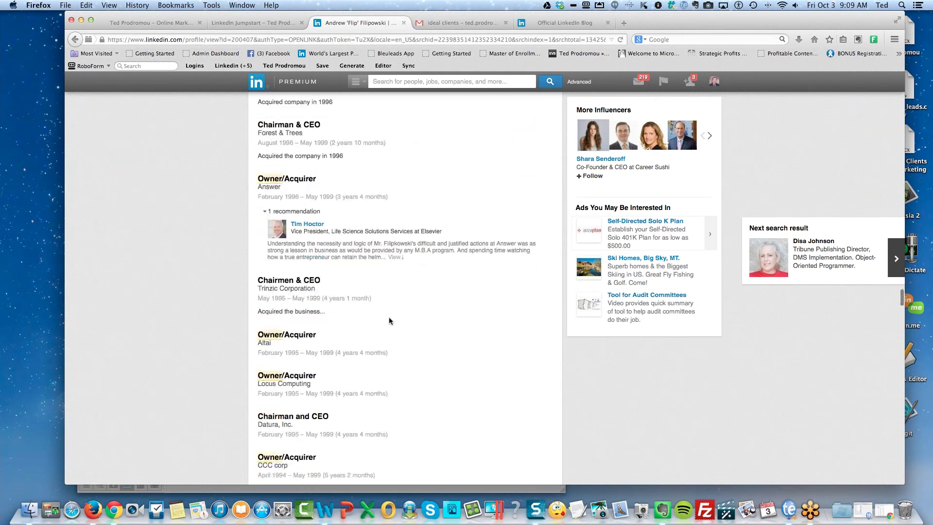
{"action": "scroll", "coordinate": [388, 321], "scroll_direction": "down", "scroll_amount": 12}
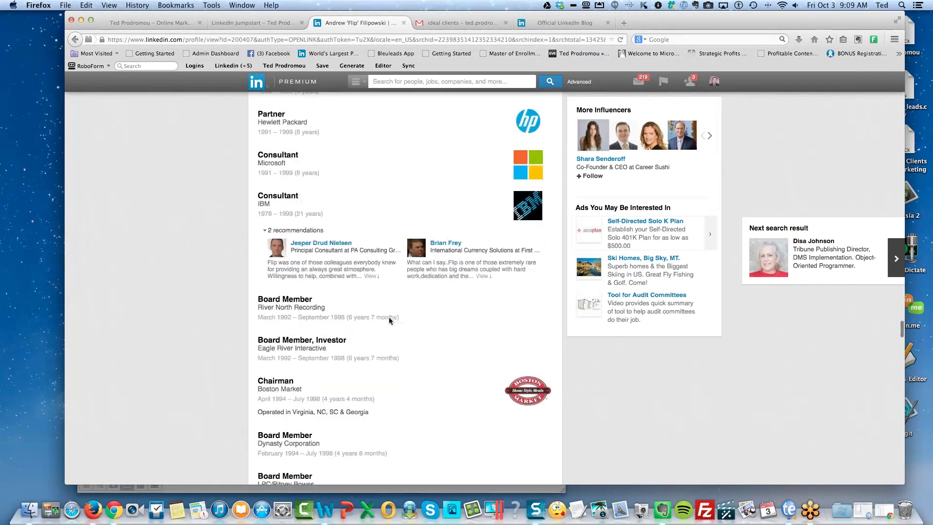
{"action": "scroll", "coordinate": [389, 320], "scroll_direction": "down", "scroll_amount": 20}
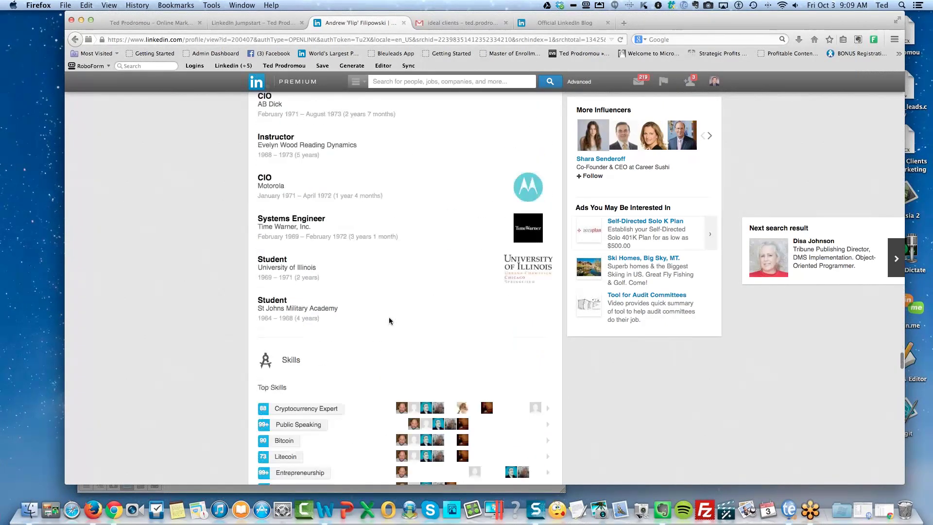
{"action": "scroll", "coordinate": [389, 321], "scroll_direction": "down", "scroll_amount": 1}
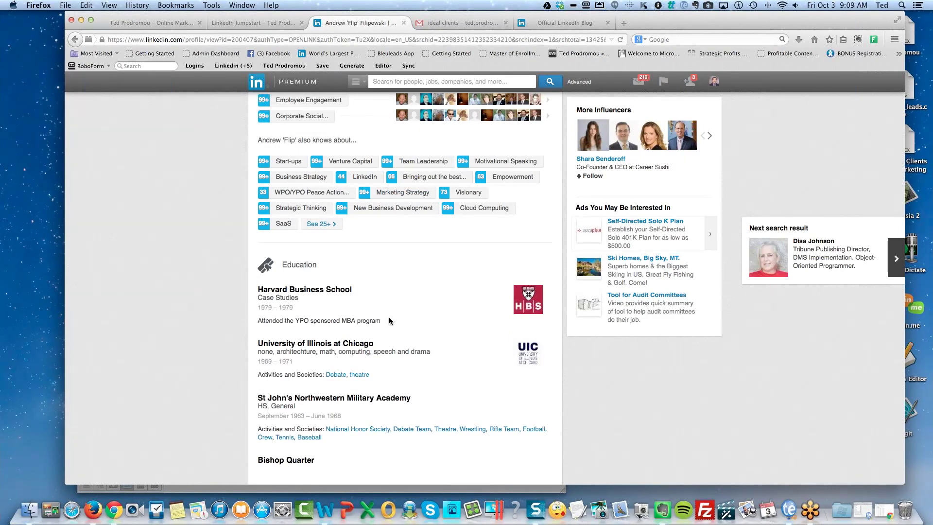
{"action": "scroll", "coordinate": [389, 319], "scroll_direction": "up", "scroll_amount": 15}
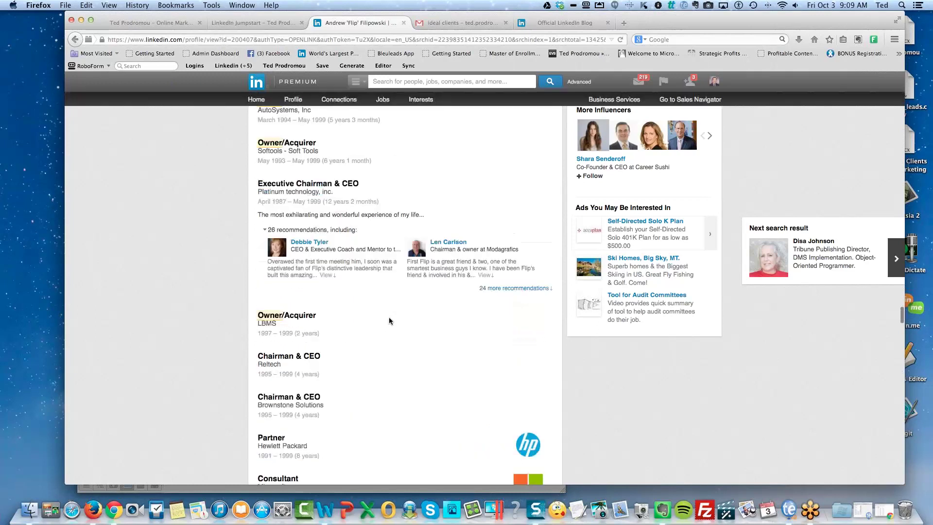
{"action": "scroll", "coordinate": [388, 321], "scroll_direction": "up", "scroll_amount": 15}
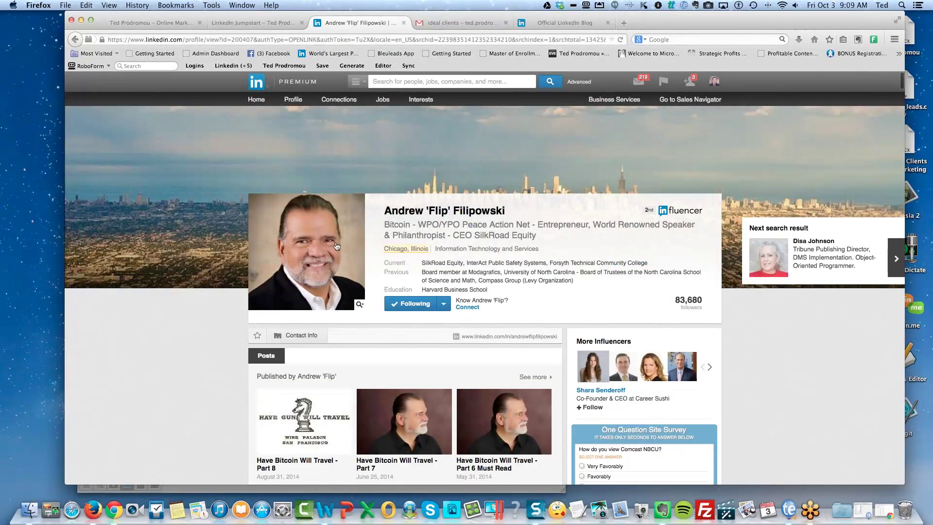
{"action": "left_click", "coordinate": [74, 39]}
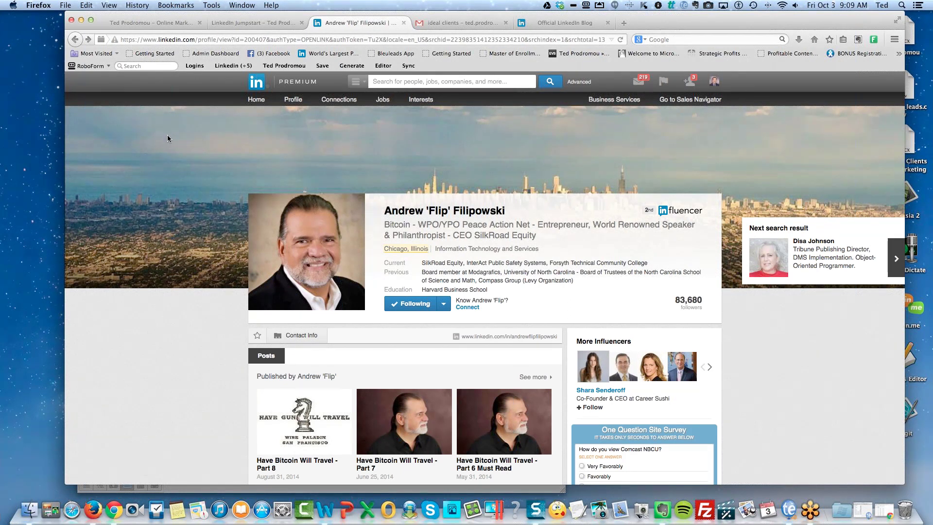
Return to the 'owner' results and open the second result's profile, the Tribune Publishing director.
{"action": "left_click", "coordinate": [74, 40]}
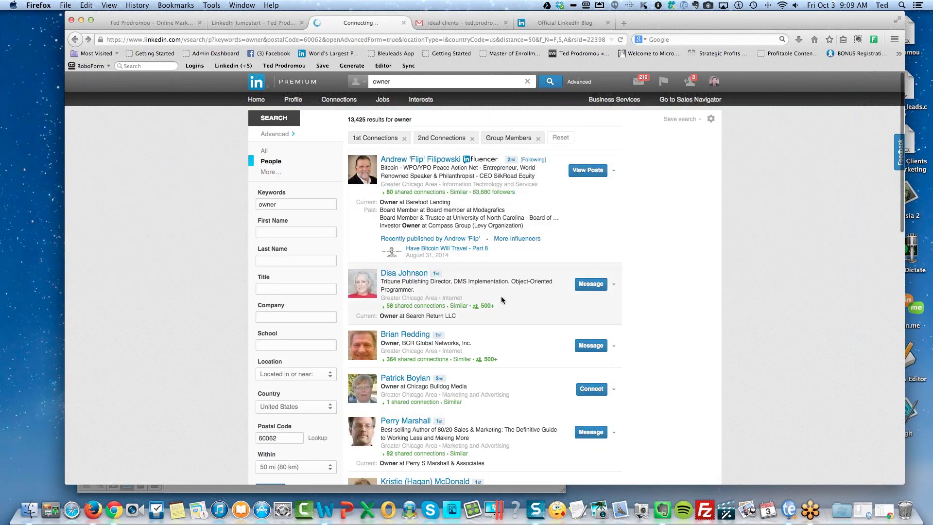
{"action": "scroll", "coordinate": [534, 272], "scroll_direction": "down", "scroll_amount": 3}
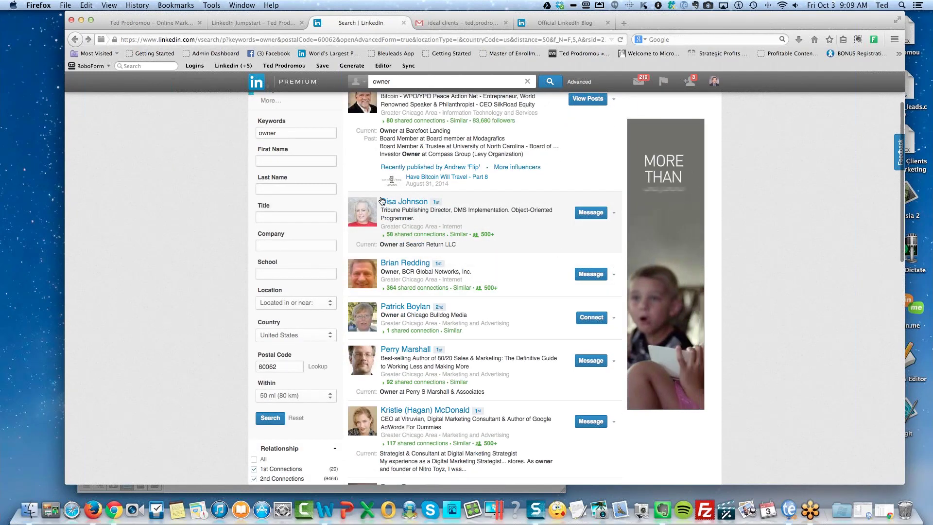
{"action": "left_click", "coordinate": [401, 204]}
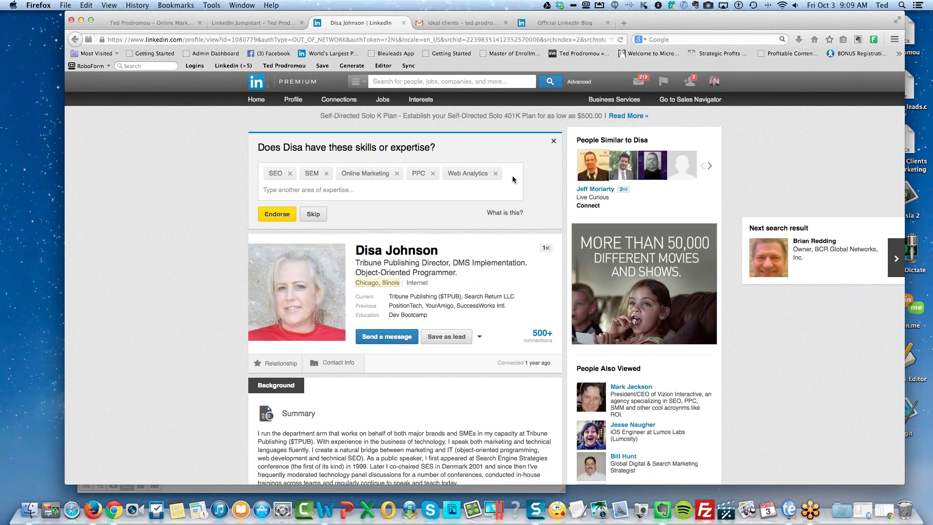
Dismiss the skills-endorsement prompt, skim the Tribune Publishing director's profile, and go back.
{"action": "left_click", "coordinate": [553, 144]}
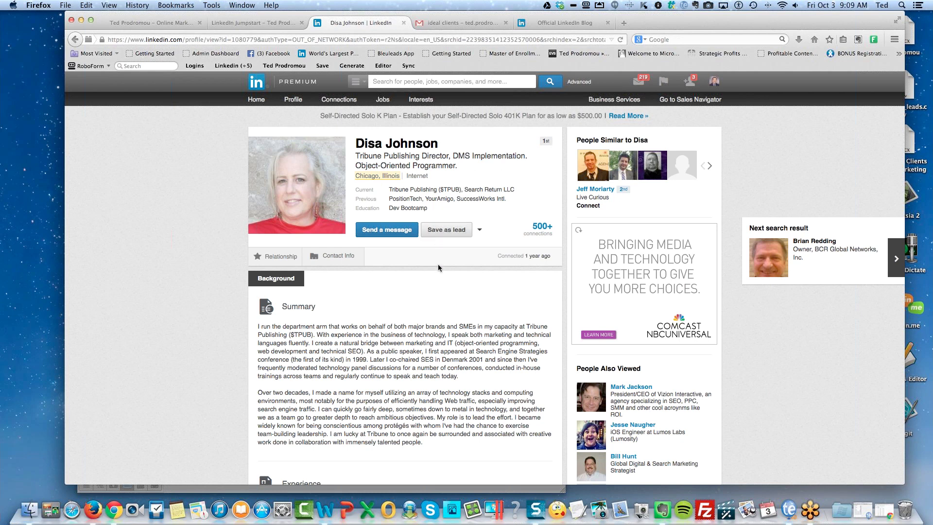
{"action": "scroll", "coordinate": [438, 267], "scroll_direction": "down", "scroll_amount": 5}
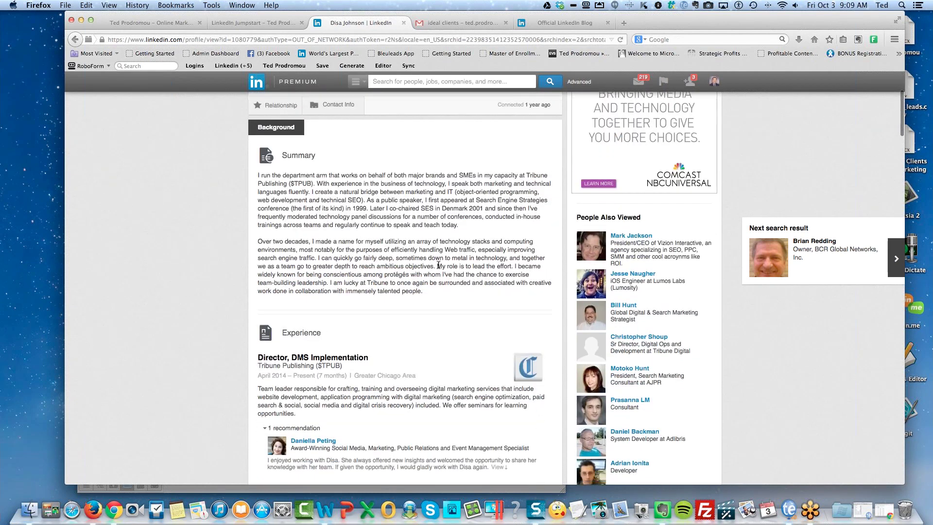
{"action": "scroll", "coordinate": [438, 265], "scroll_direction": "down", "scroll_amount": 6}
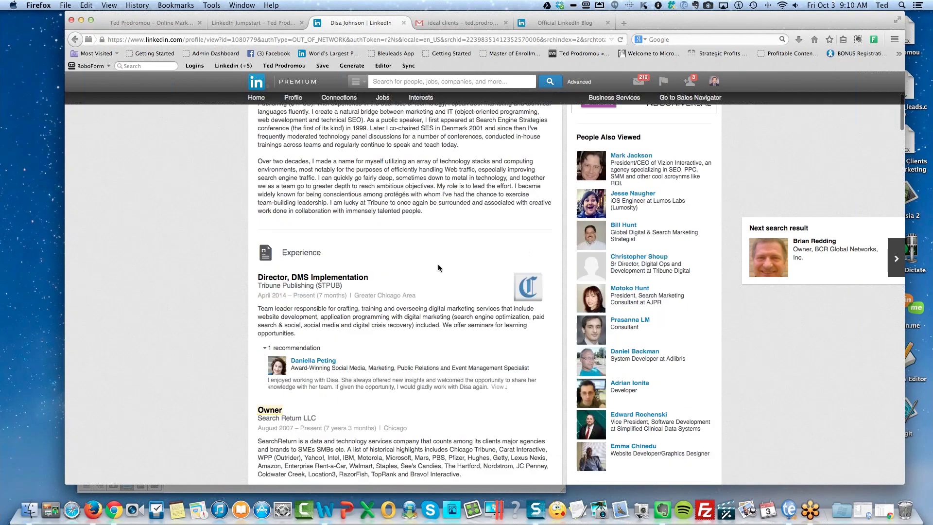
{"action": "scroll", "coordinate": [439, 266], "scroll_direction": "down", "scroll_amount": 7}
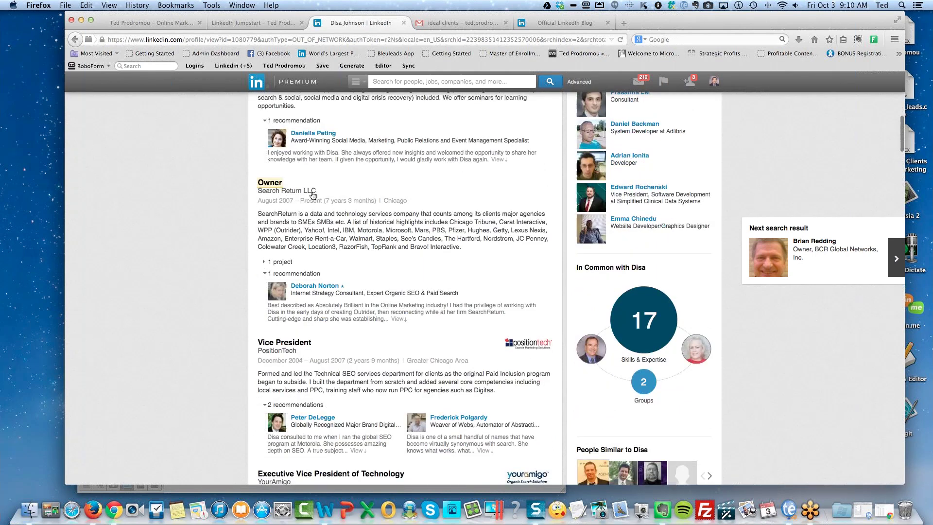
{"action": "scroll", "coordinate": [349, 242], "scroll_direction": "down", "scroll_amount": 2}
{"action": "scroll", "coordinate": [349, 241], "scroll_direction": "up", "scroll_amount": 3}
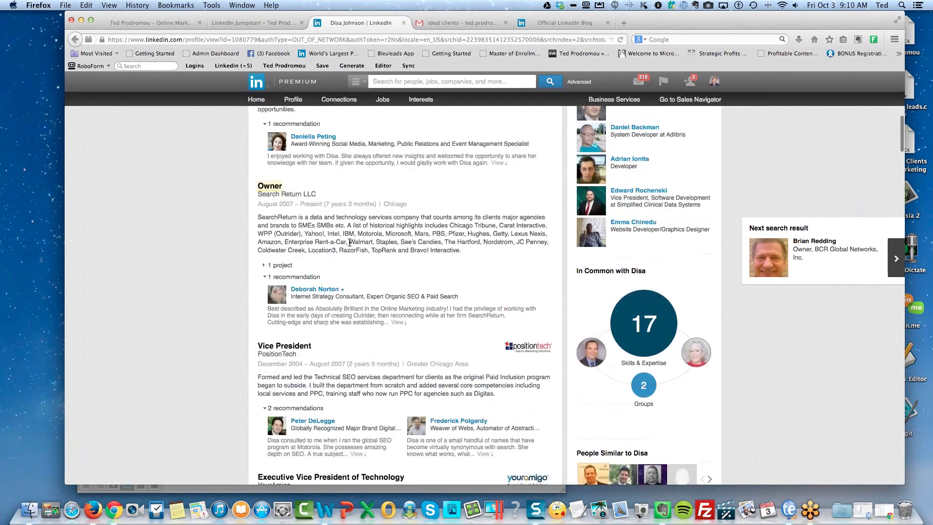
{"action": "scroll", "coordinate": [294, 217], "scroll_direction": "up", "scroll_amount": 6}
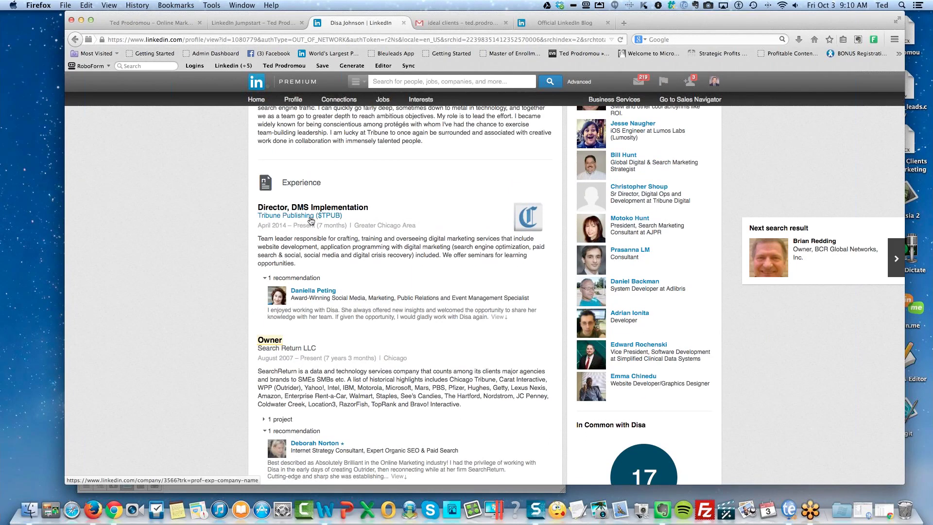
{"action": "mouse_move", "coordinate": [311, 220]}
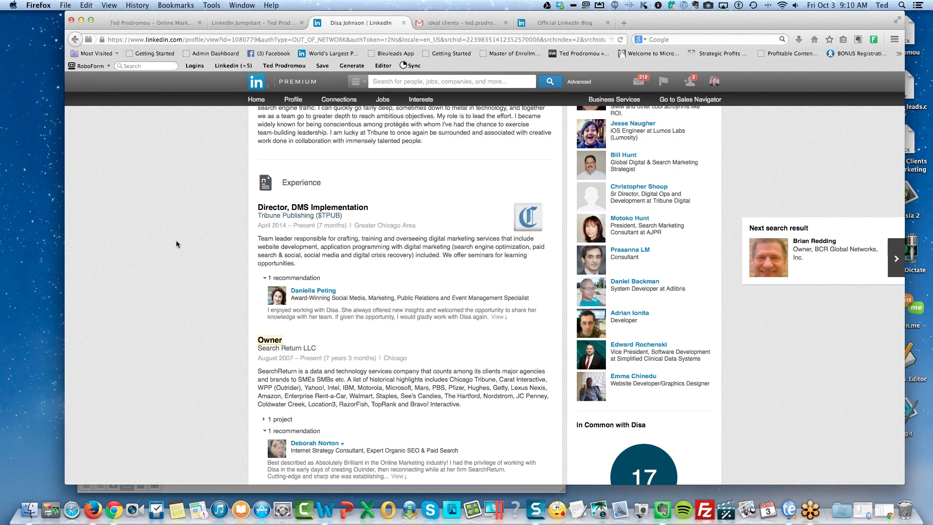
{"action": "scroll", "coordinate": [176, 240], "scroll_direction": "down", "scroll_amount": 2}
{"action": "scroll", "coordinate": [176, 240], "scroll_direction": "up", "scroll_amount": 10}
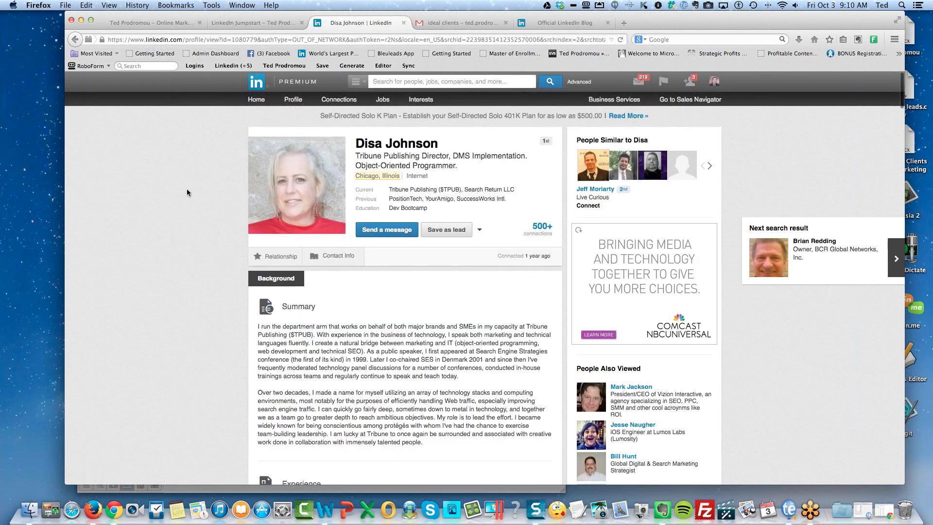
{"action": "left_click", "coordinate": [77, 40]}
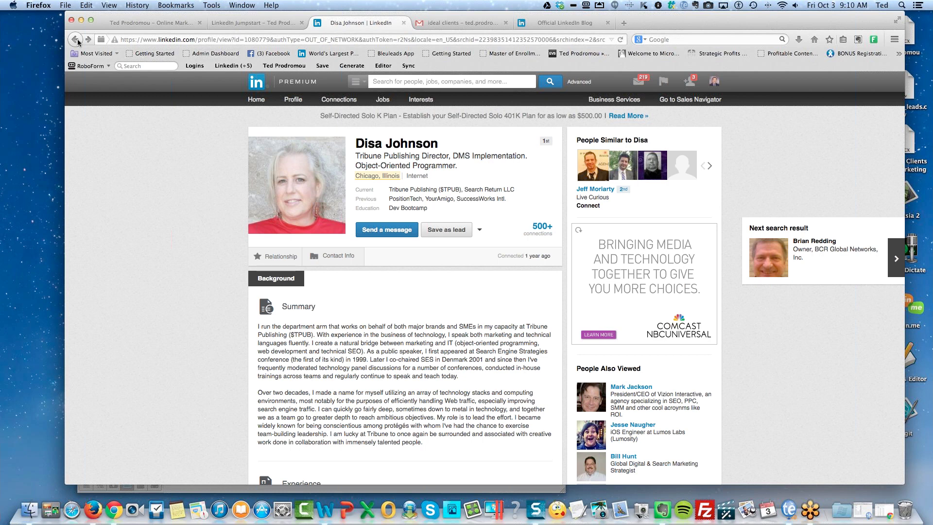
Back on the owner results, remove the 1st and 2nd Connections filters, leaving 5,531 Group Members results.
{"action": "left_click", "coordinate": [75, 40]}
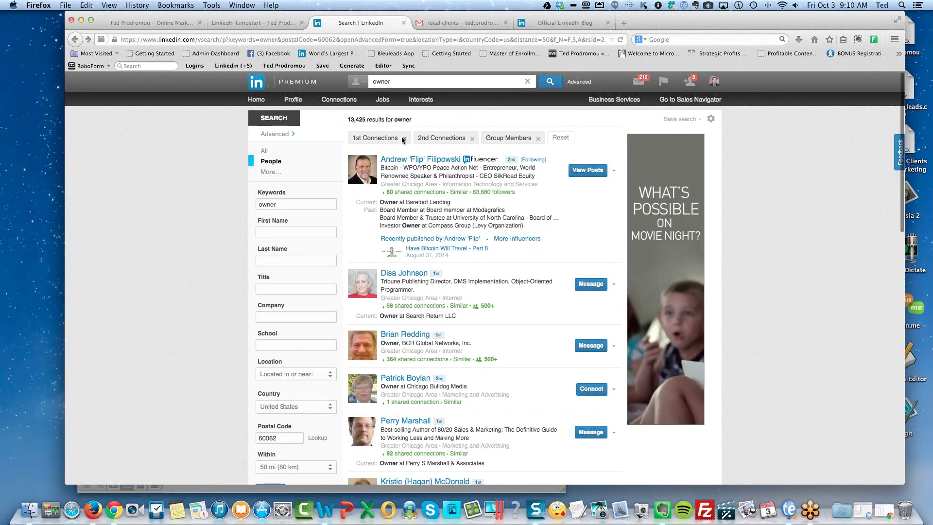
{"action": "left_click", "coordinate": [402, 138]}
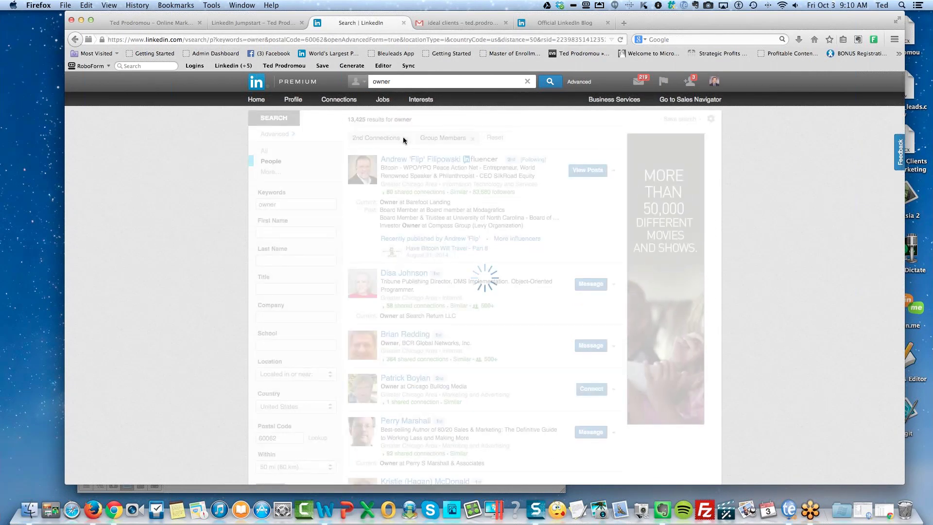
{"action": "left_click", "coordinate": [406, 139]}
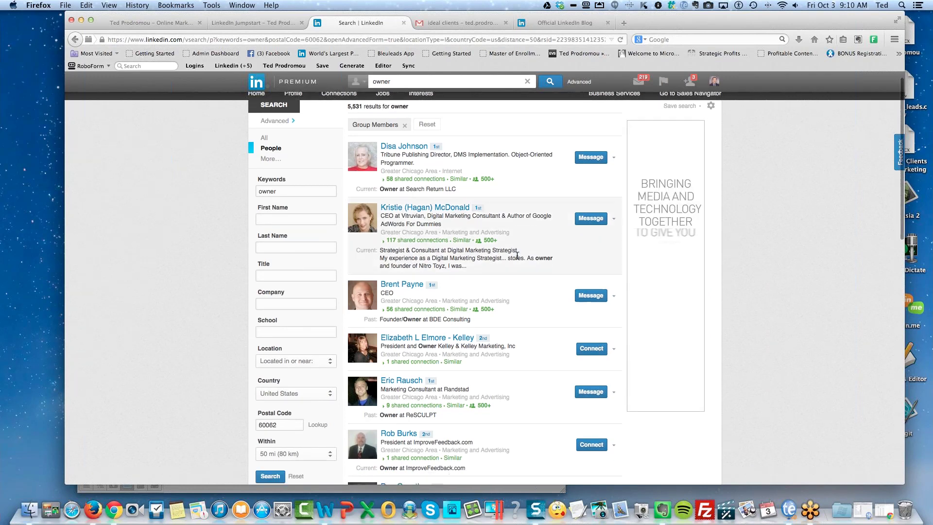
{"action": "scroll", "coordinate": [517, 256], "scroll_direction": "down", "scroll_amount": 4}
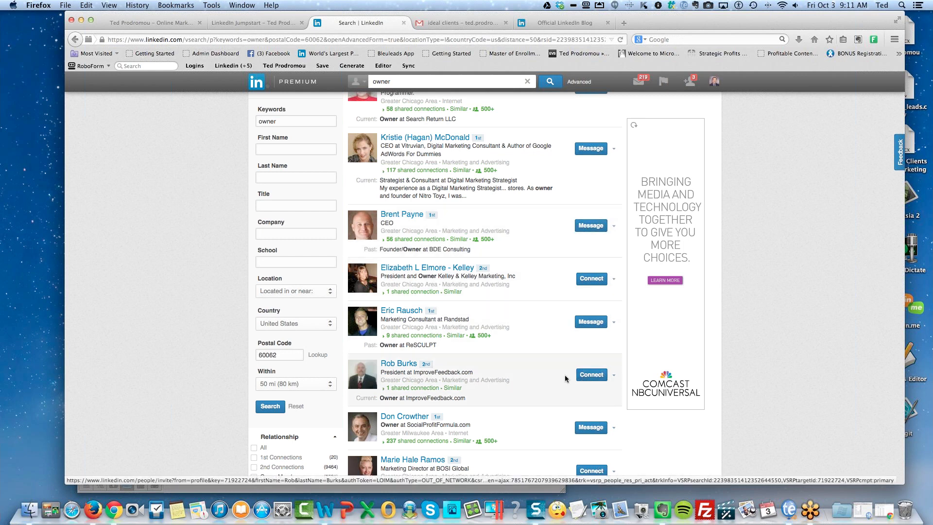
Open the ImproveFeedback.com president's profile and review his owner roles and skills, led by SEO and Marketing.
{"action": "left_click", "coordinate": [406, 365]}
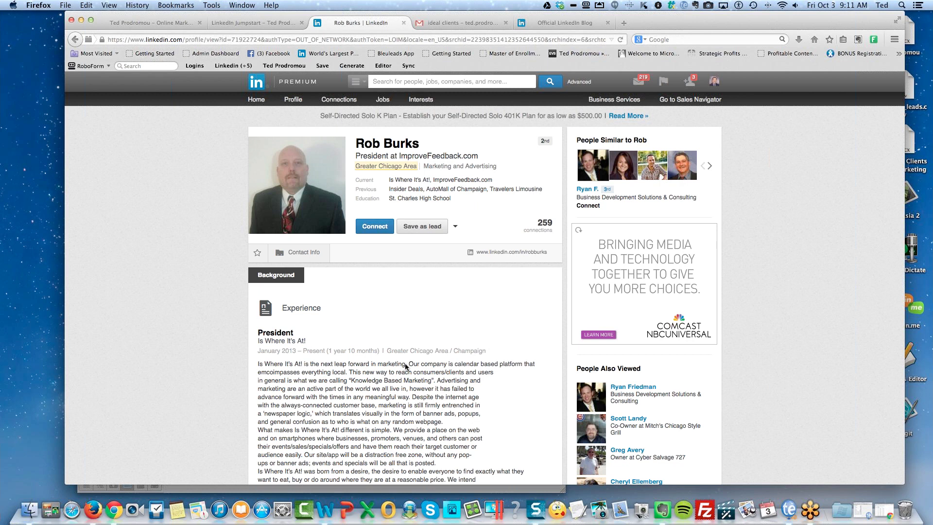
{"action": "scroll", "coordinate": [395, 362], "scroll_direction": "down", "scroll_amount": 3}
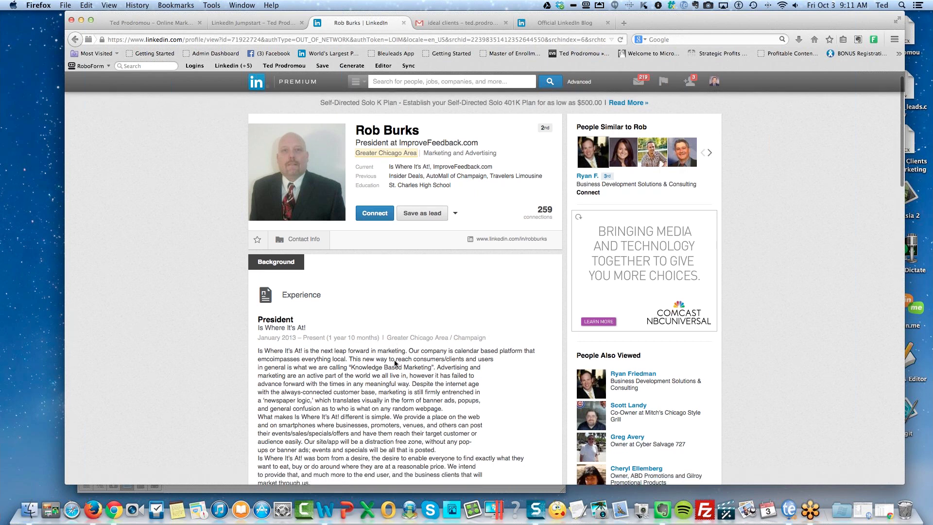
{"action": "scroll", "coordinate": [394, 362], "scroll_direction": "down", "scroll_amount": 4}
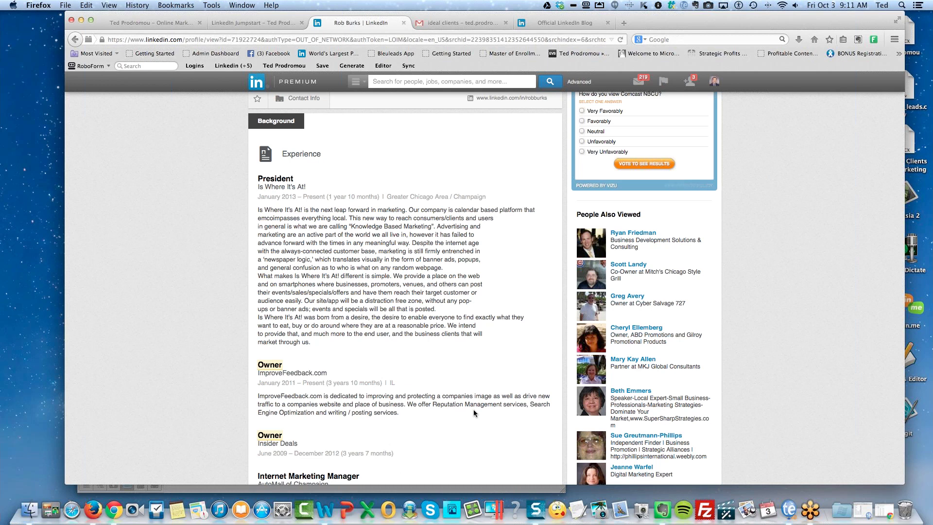
{"action": "scroll", "coordinate": [469, 410], "scroll_direction": "down", "scroll_amount": 3}
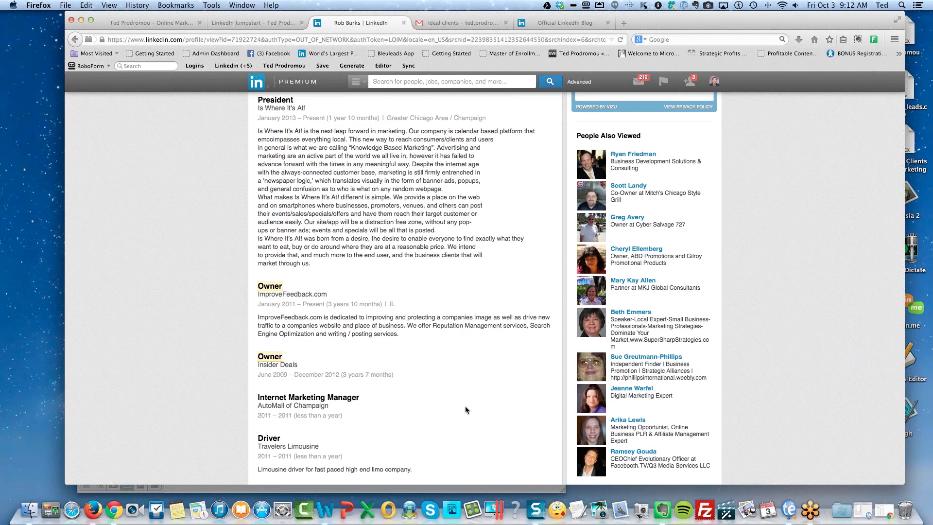
{"action": "scroll", "coordinate": [465, 406], "scroll_direction": "down", "scroll_amount": 5}
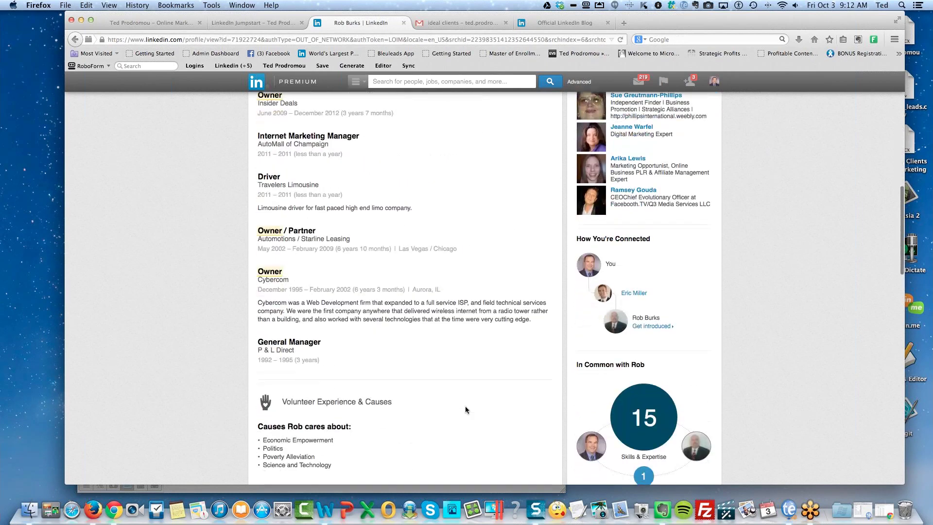
{"action": "scroll", "coordinate": [465, 406], "scroll_direction": "down", "scroll_amount": 5}
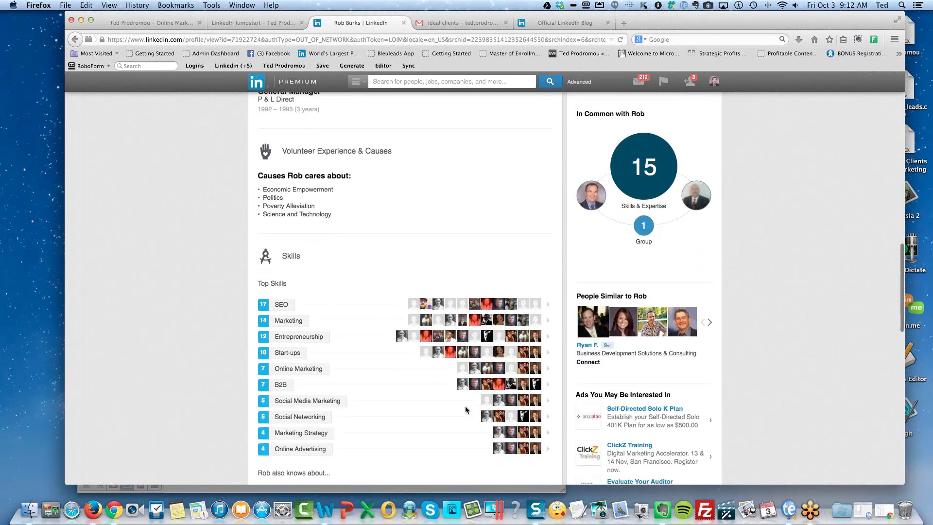
{"action": "scroll", "coordinate": [465, 406], "scroll_direction": "up", "scroll_amount": 20}
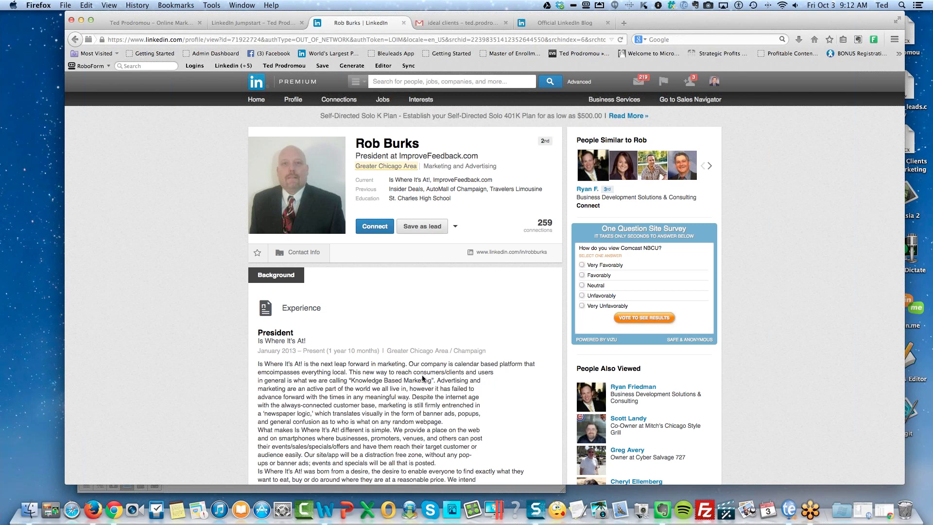
Expand the prospect's Groups with 'See 13 more' to list On Startups, Private Money Lending and Angel Investors.
{"action": "scroll", "coordinate": [422, 376], "scroll_direction": "down", "scroll_amount": 1}
{"action": "scroll", "coordinate": [422, 376], "scroll_direction": "down", "scroll_amount": 4}
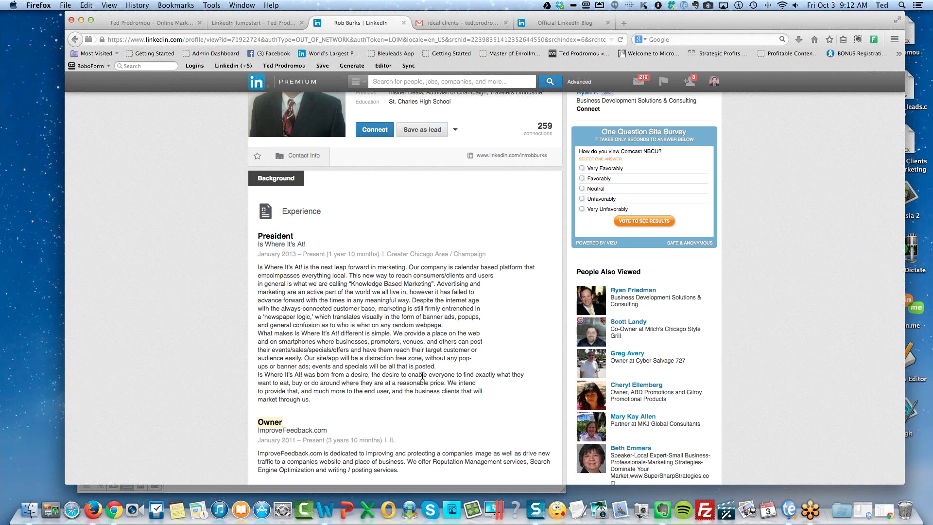
{"action": "scroll", "coordinate": [422, 375], "scroll_direction": "up", "scroll_amount": 4}
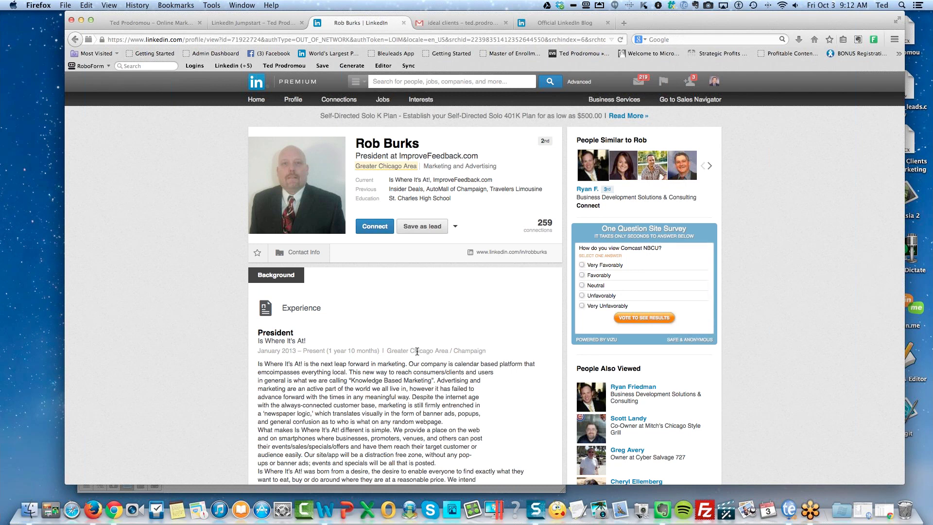
{"action": "scroll", "coordinate": [416, 351], "scroll_direction": "down", "scroll_amount": 10}
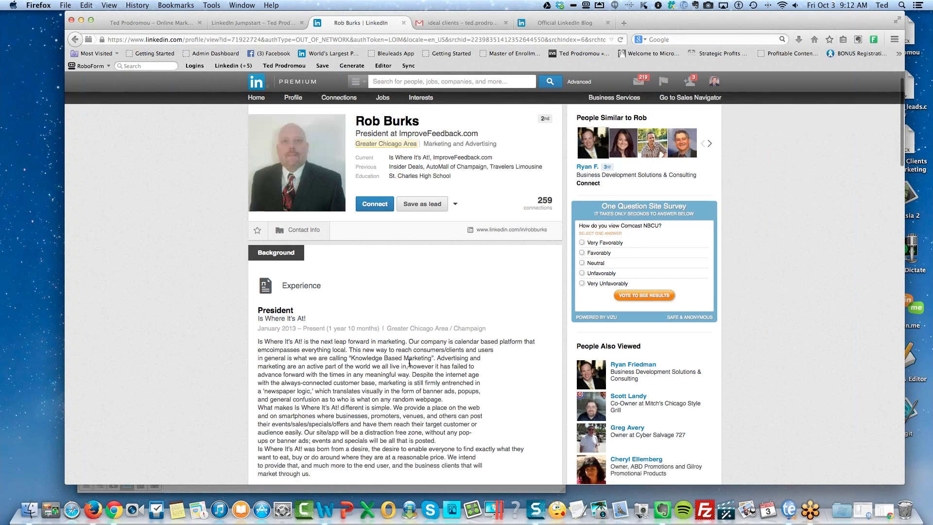
{"action": "scroll", "coordinate": [409, 363], "scroll_direction": "down", "scroll_amount": 20}
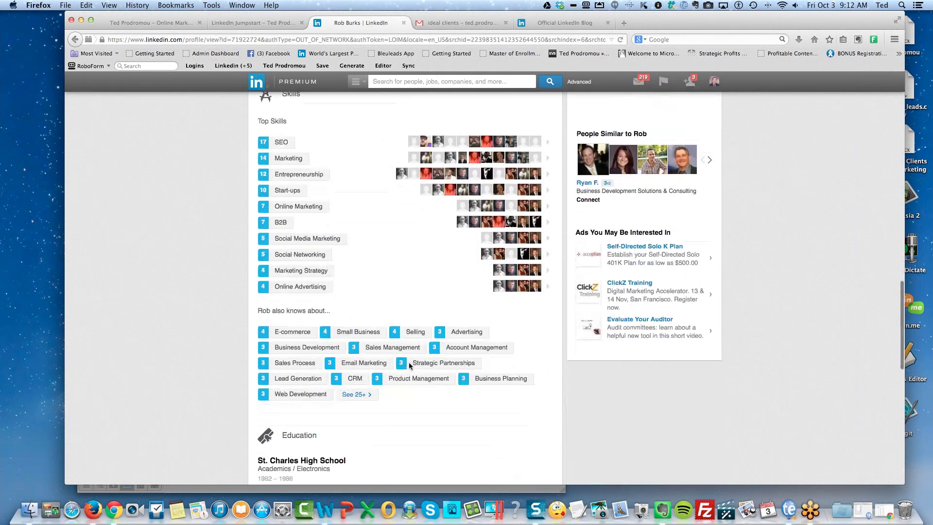
{"action": "scroll", "coordinate": [409, 362], "scroll_direction": "down", "scroll_amount": 10}
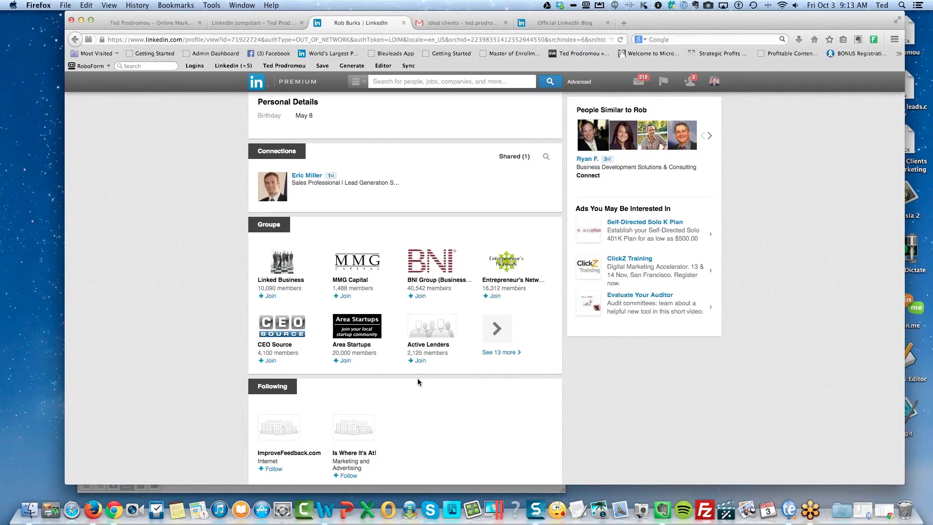
{"action": "left_click", "coordinate": [500, 353]}
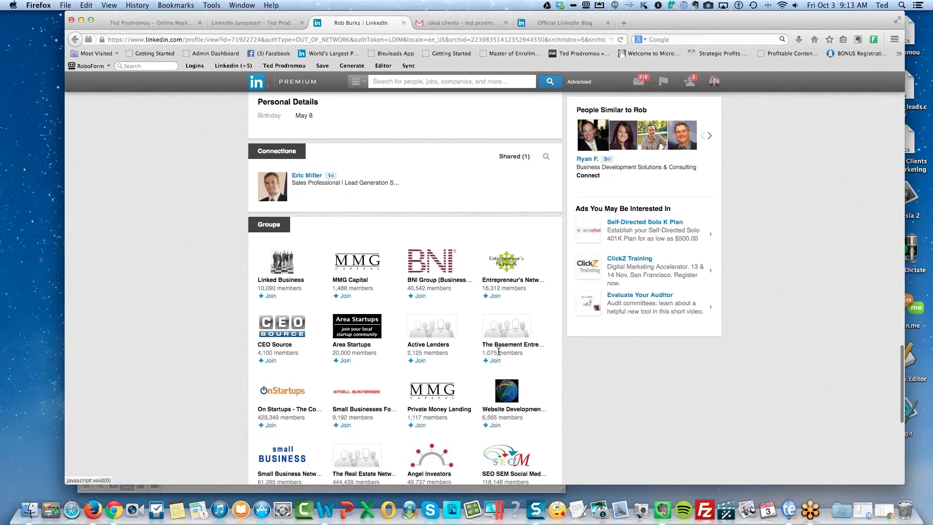
Open the prospect's Small Business Network for startups and entrepreneurs group, a shared group of 61,265 members.
{"action": "scroll", "coordinate": [205, 412], "scroll_direction": "down", "scroll_amount": 2}
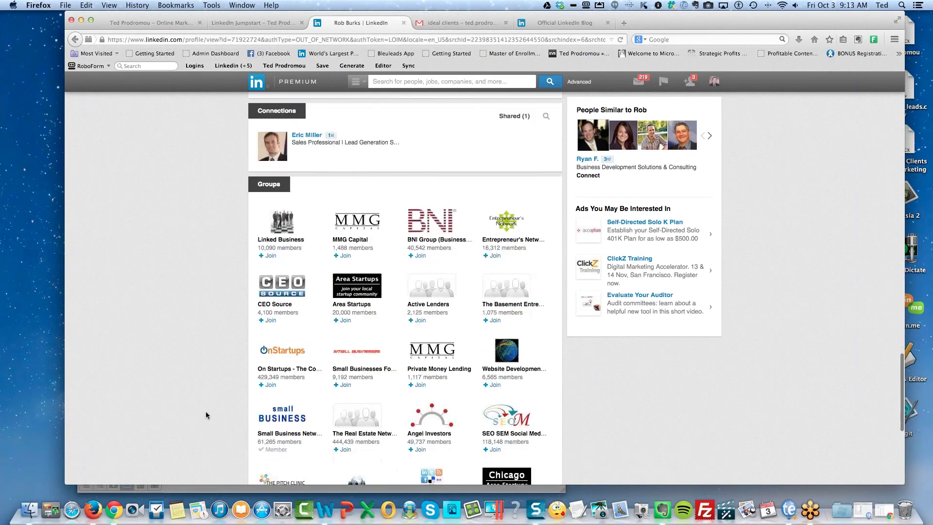
{"action": "scroll", "coordinate": [206, 412], "scroll_direction": "down", "scroll_amount": 3}
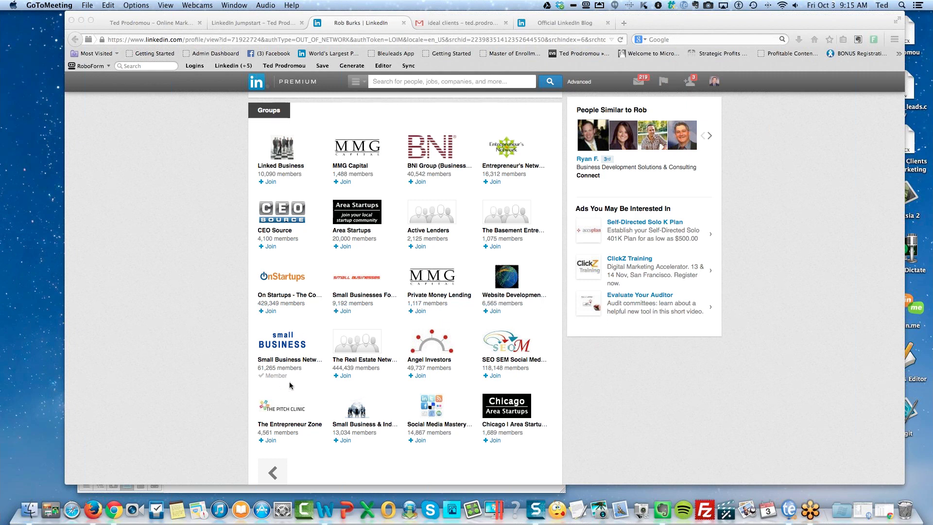
{"action": "left_click", "coordinate": [285, 346]}
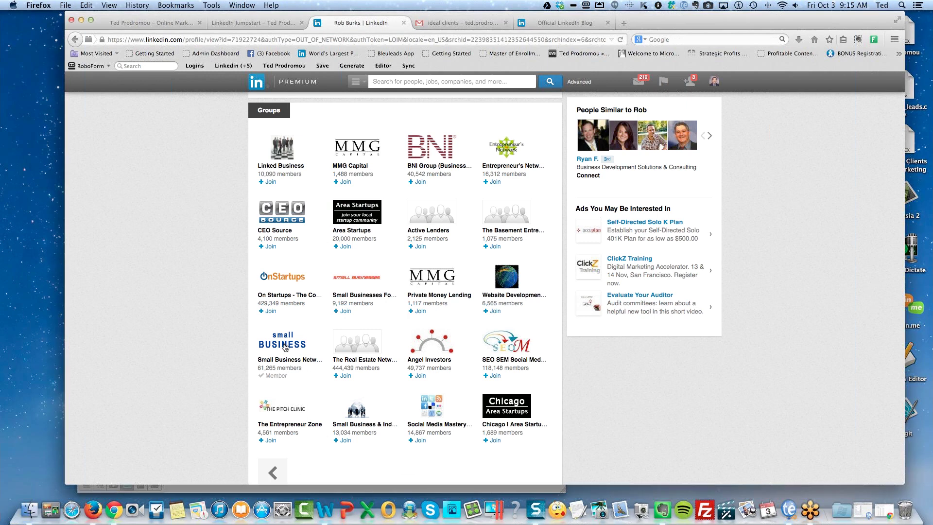
{"action": "left_click", "coordinate": [282, 346]}
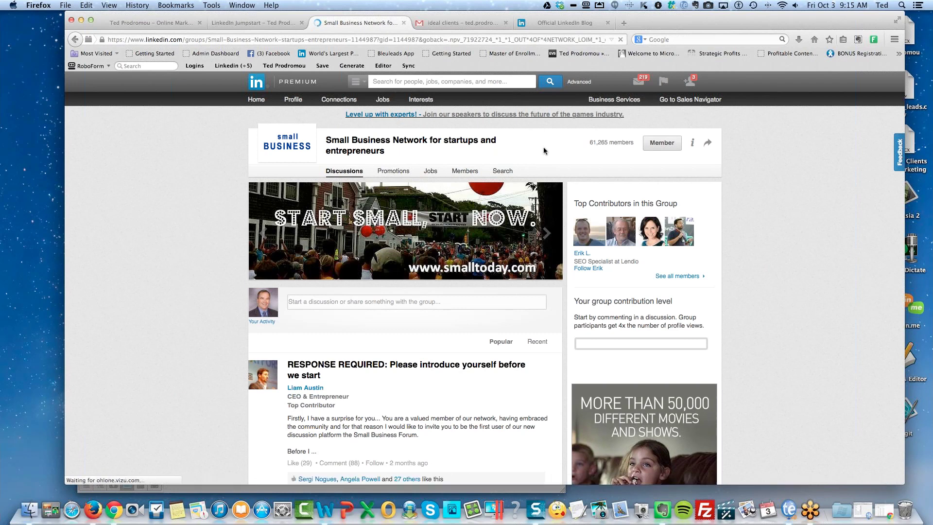
Read the group's profile, then return to Discussions with details showing: created October 31, 2008, 13 subgroups.
{"action": "left_click", "coordinate": [692, 145]}
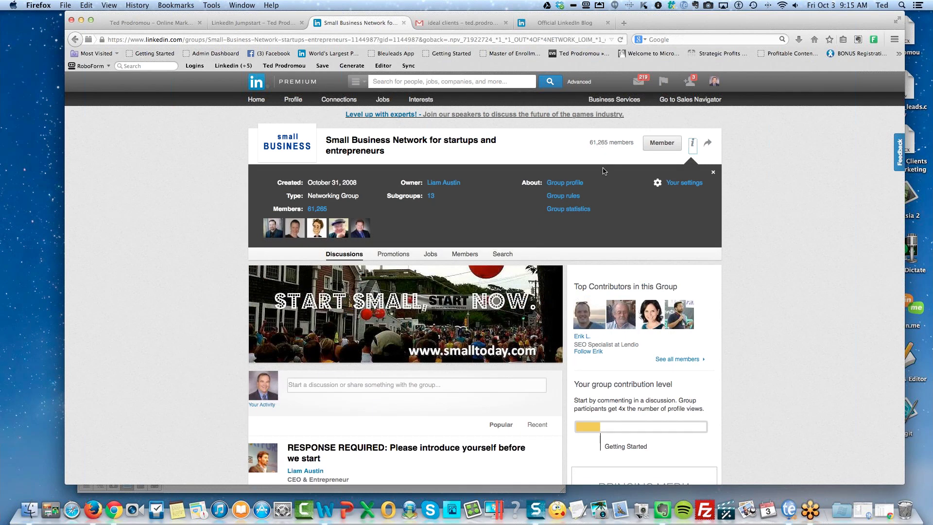
{"action": "left_click", "coordinate": [571, 185]}
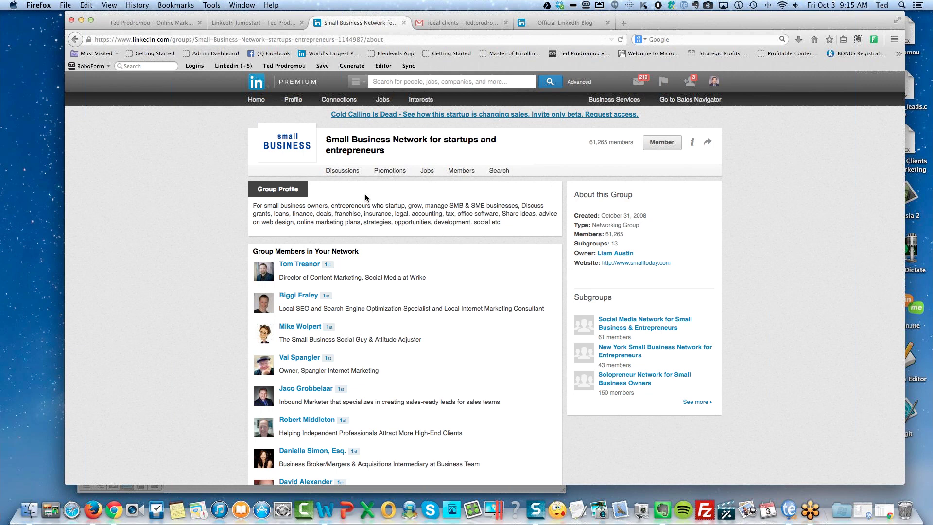
{"action": "left_click", "coordinate": [343, 172]}
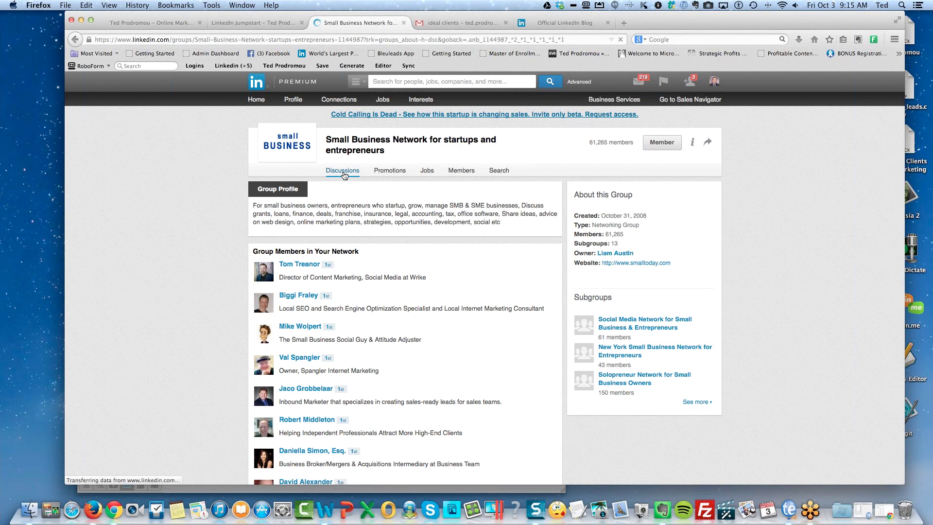
{"action": "left_click", "coordinate": [692, 145]}
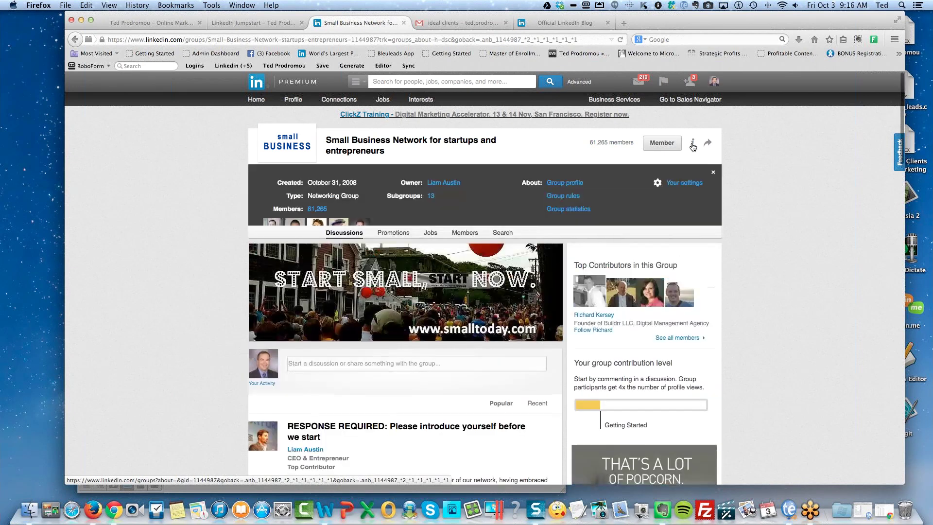
Review the group's demographics, growth charts and last week's activity: 151 comments, 567 discussions, 6 jobs, 97 promotions.
{"action": "left_click", "coordinate": [574, 209]}
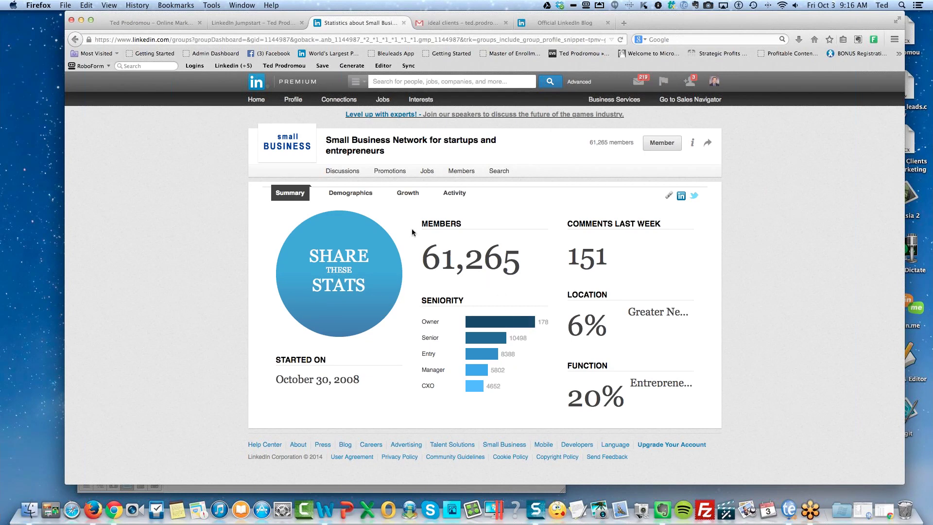
{"action": "left_click", "coordinate": [362, 201]}
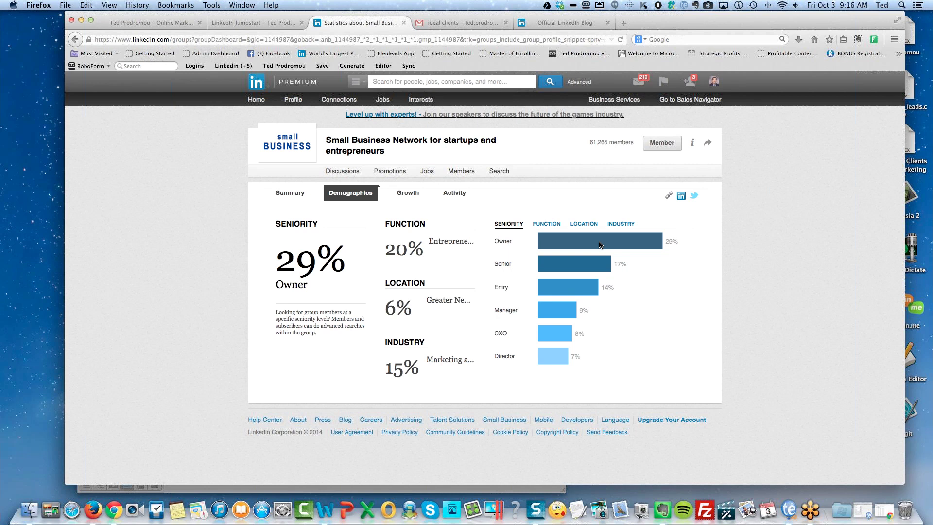
{"action": "left_click", "coordinate": [405, 196]}
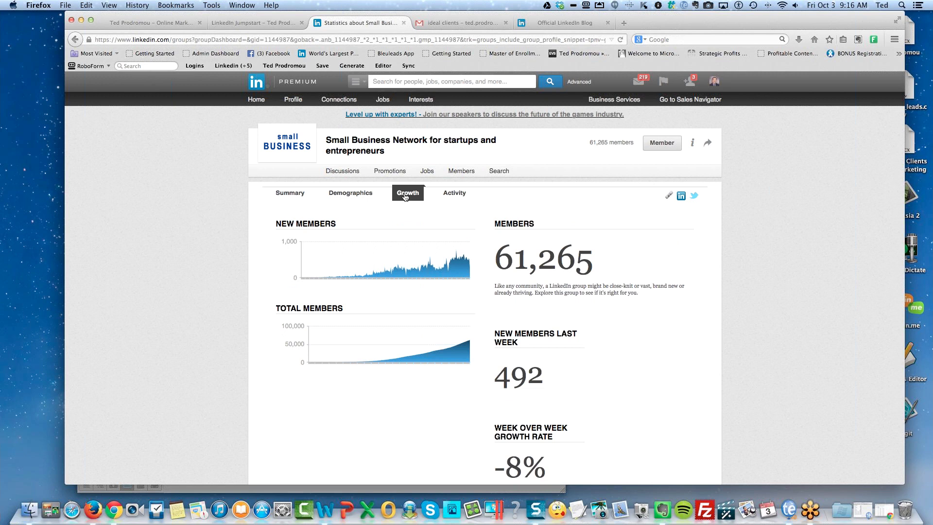
{"action": "mouse_move", "coordinate": [466, 343]}
{"action": "mouse_move", "coordinate": [469, 263]}
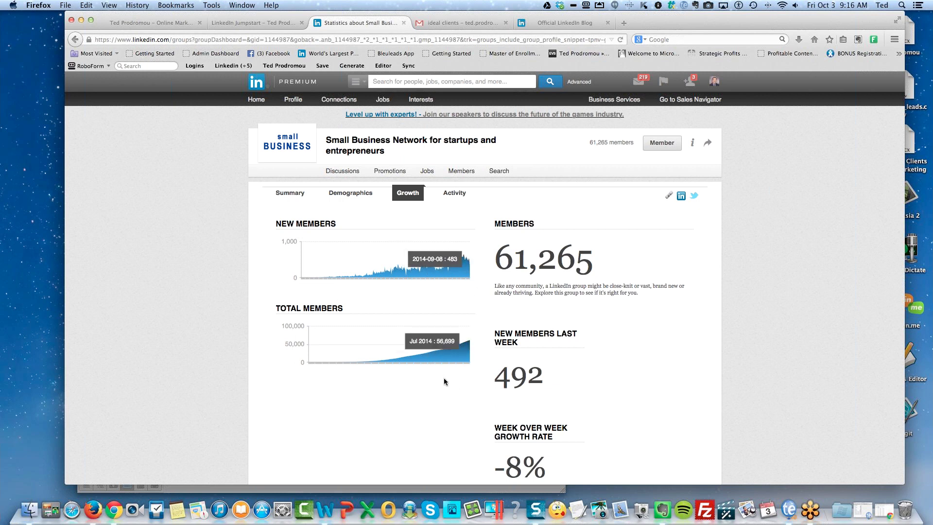
{"action": "left_click", "coordinate": [456, 194]}
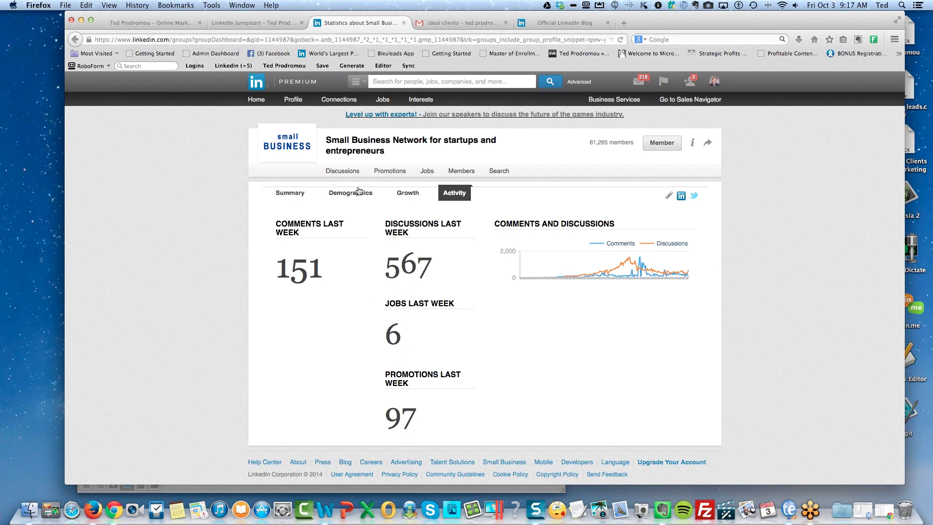
Search the Small Business Network discussions for 'owner' and open the first result author's activity feed.
{"action": "left_click", "coordinate": [335, 176]}
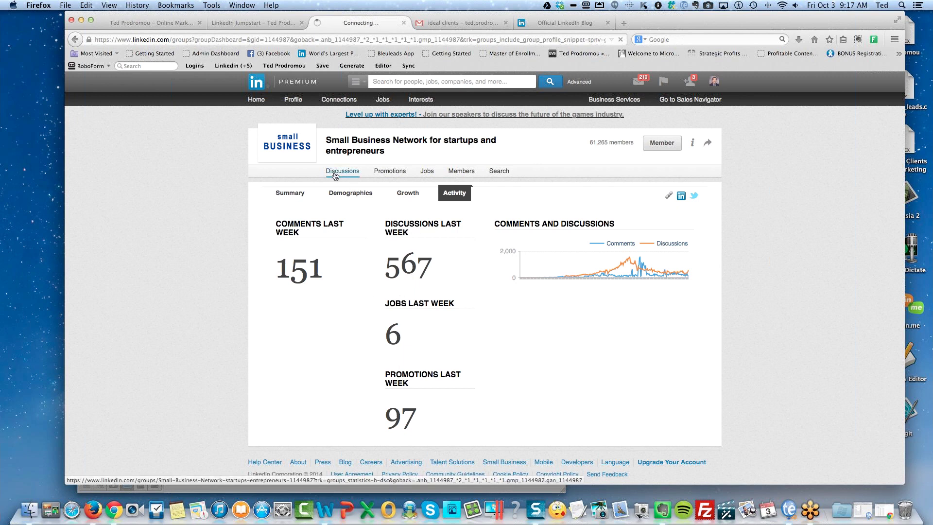
{"action": "left_click", "coordinate": [500, 176]}
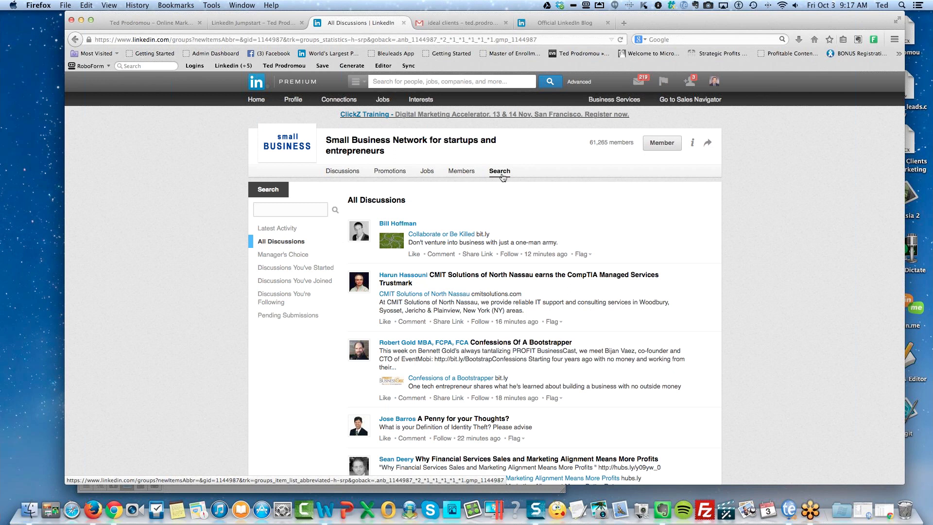
{"action": "left_click", "coordinate": [310, 210]}
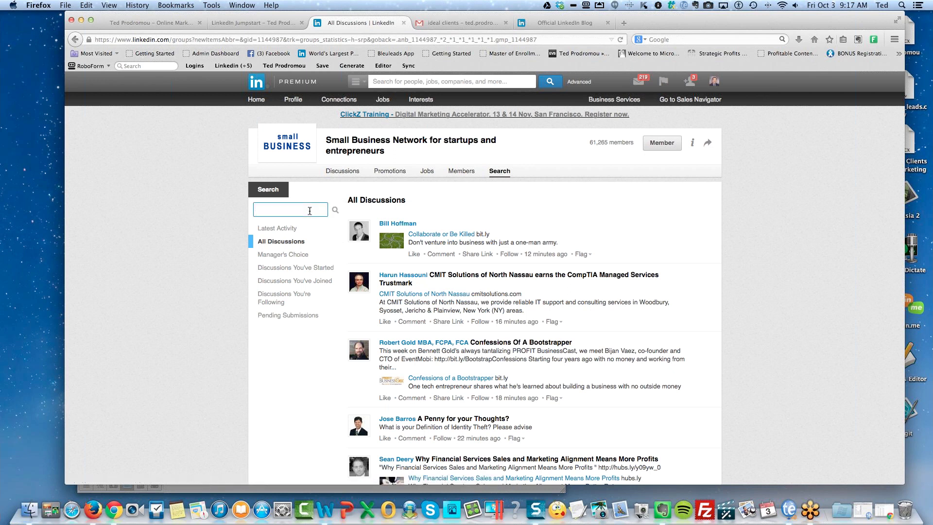
{"action": "type", "text": "owner"}
{"action": "key", "text": "Return"}
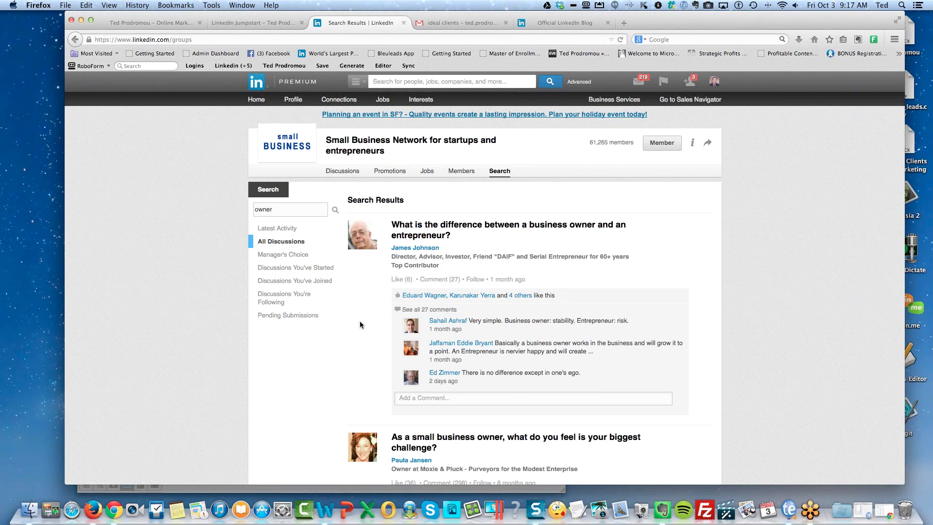
{"action": "left_click", "coordinate": [412, 249]}
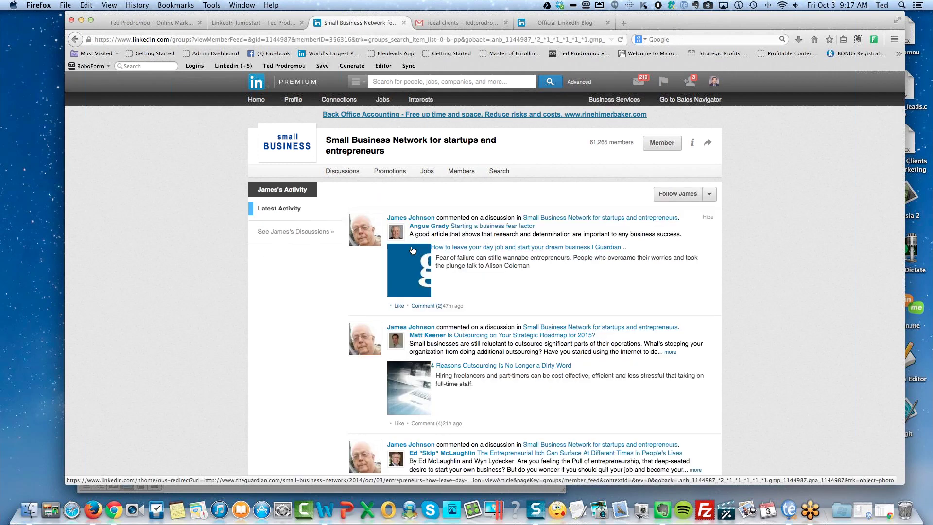
Follow the discussion author and open his profile: a 2nd-degree Dallas/Fort Worth serial entrepreneur.
{"action": "left_click", "coordinate": [675, 194]}
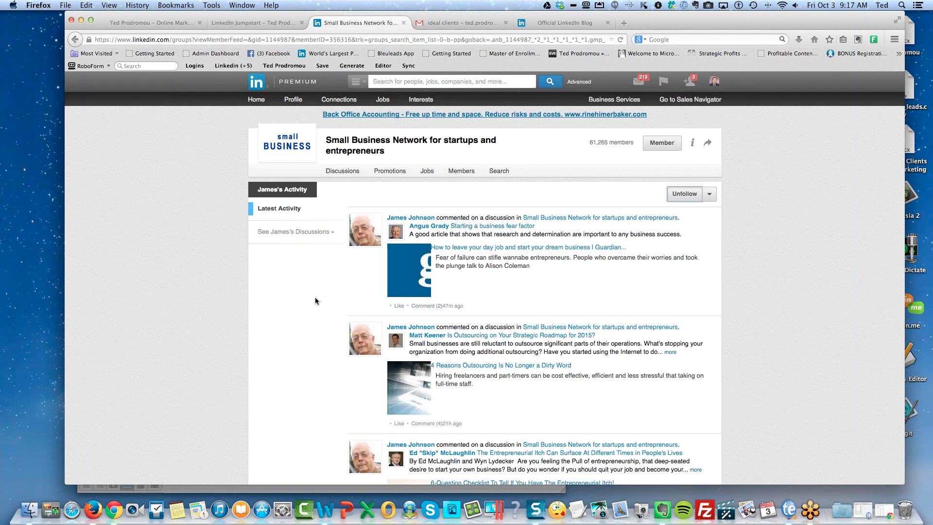
{"action": "left_click", "coordinate": [403, 220]}
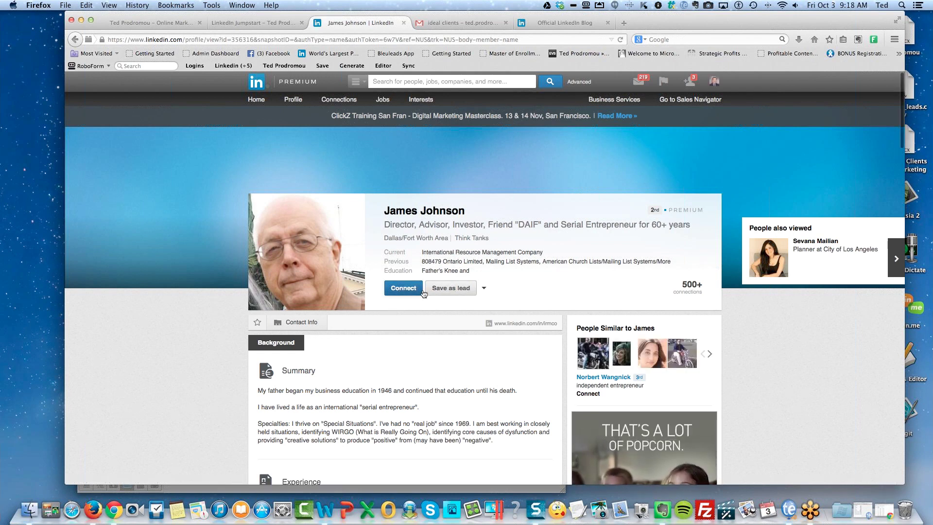
Save the serial entrepreneur as a lead using 'Save as lead without account'.
{"action": "left_click", "coordinate": [460, 290]}
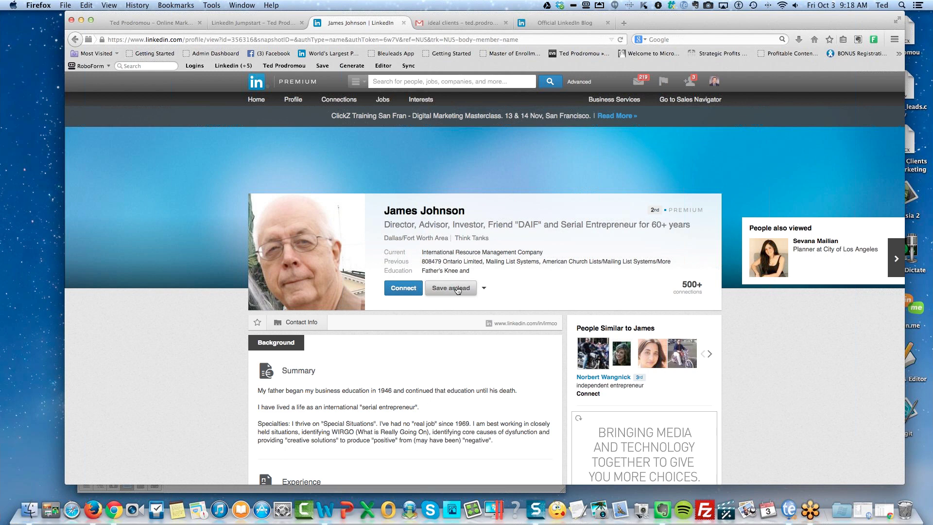
{"action": "left_click", "coordinate": [457, 289]}
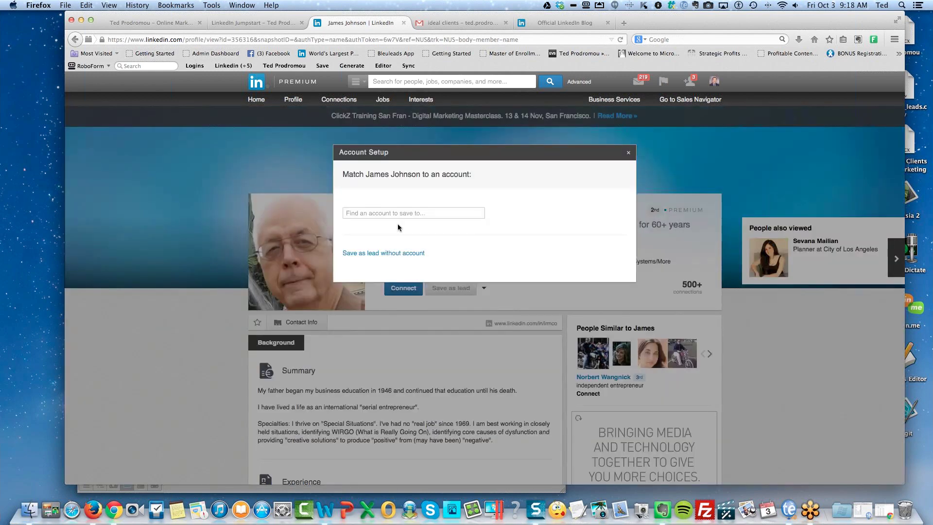
{"action": "left_click", "coordinate": [395, 252]}
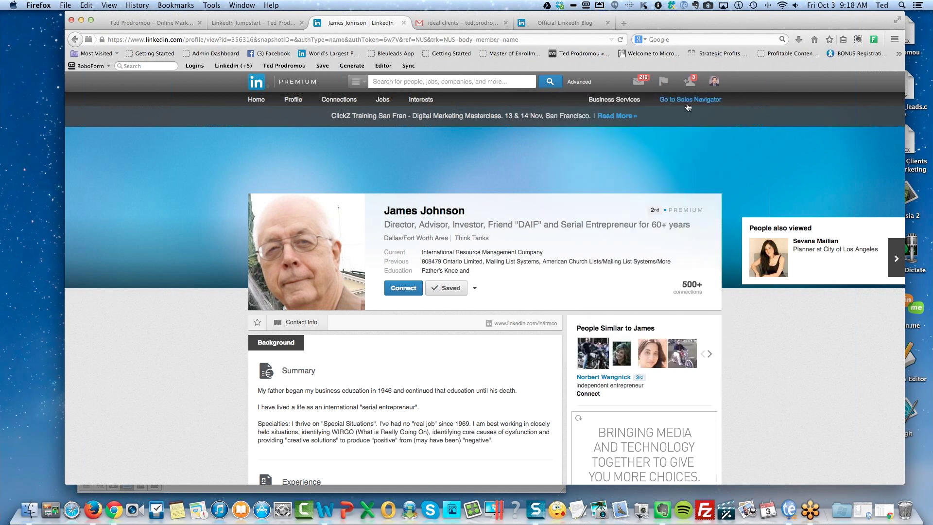
Open Sales Navigator in a new tab and scroll through its updates feed.
{"action": "left_click", "coordinate": [686, 102]}
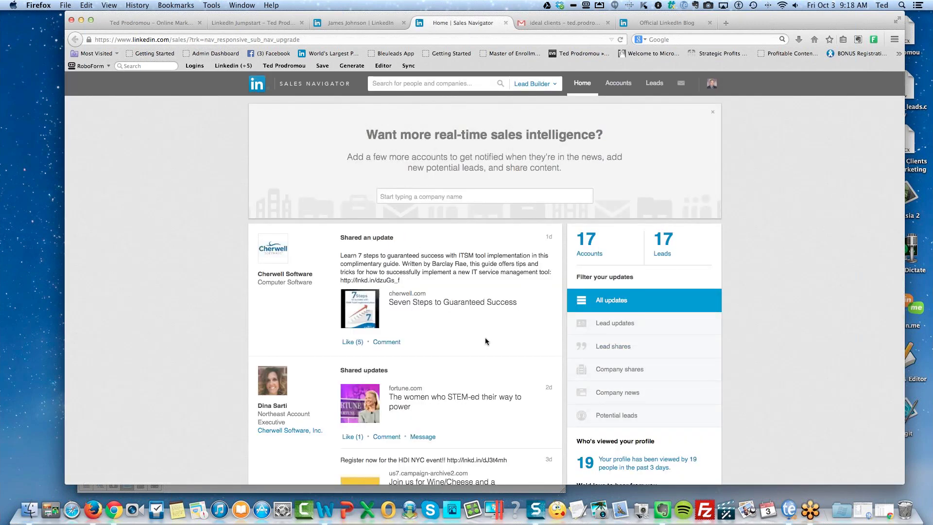
{"action": "scroll", "coordinate": [491, 339], "scroll_direction": "down", "scroll_amount": 2}
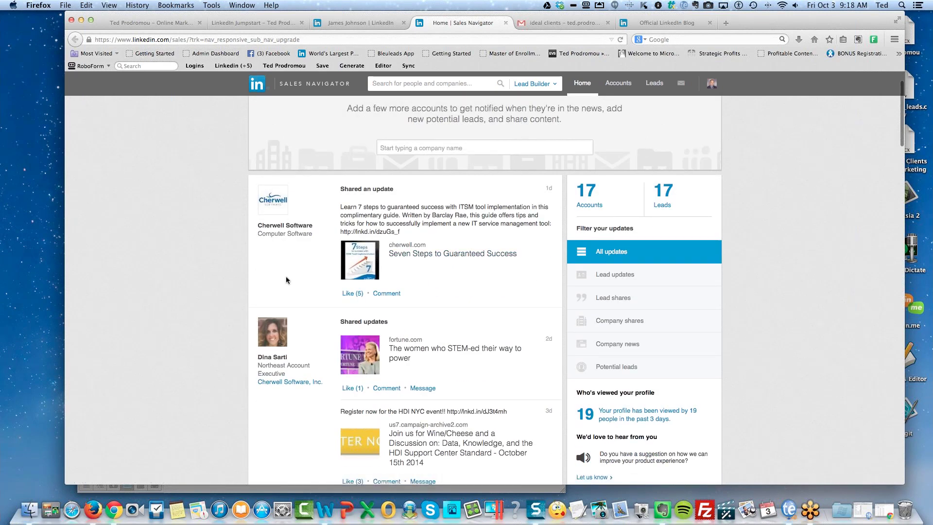
{"action": "scroll", "coordinate": [455, 278], "scroll_direction": "down", "scroll_amount": 4}
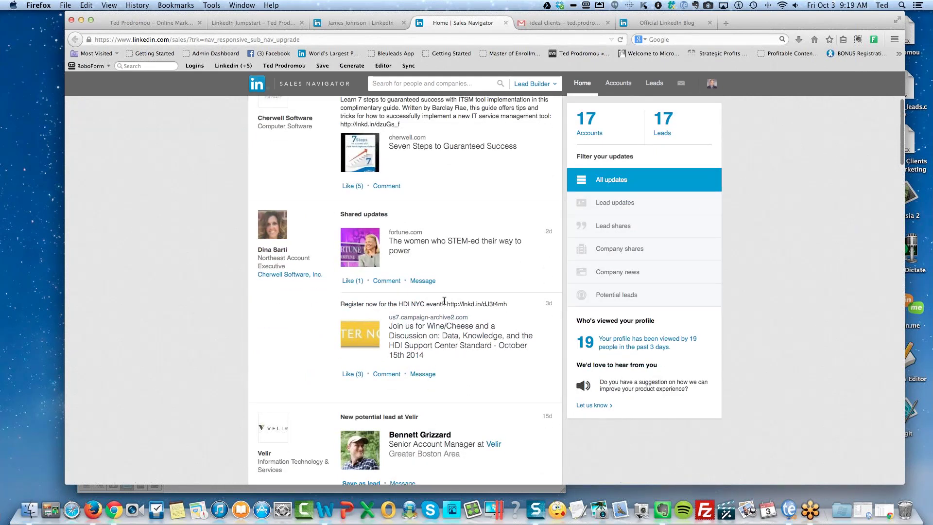
{"action": "scroll", "coordinate": [444, 301], "scroll_direction": "down", "scroll_amount": 10}
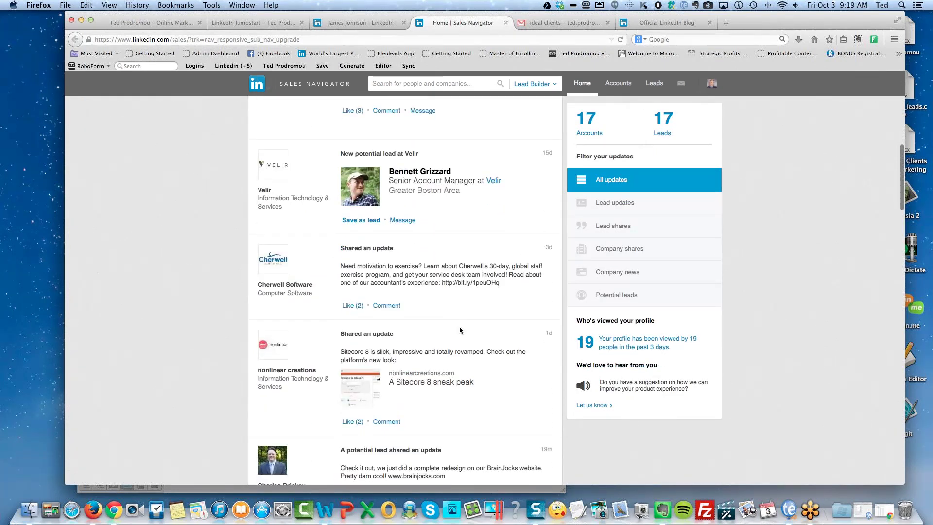
{"action": "scroll", "coordinate": [447, 364], "scroll_direction": "down", "scroll_amount": 6}
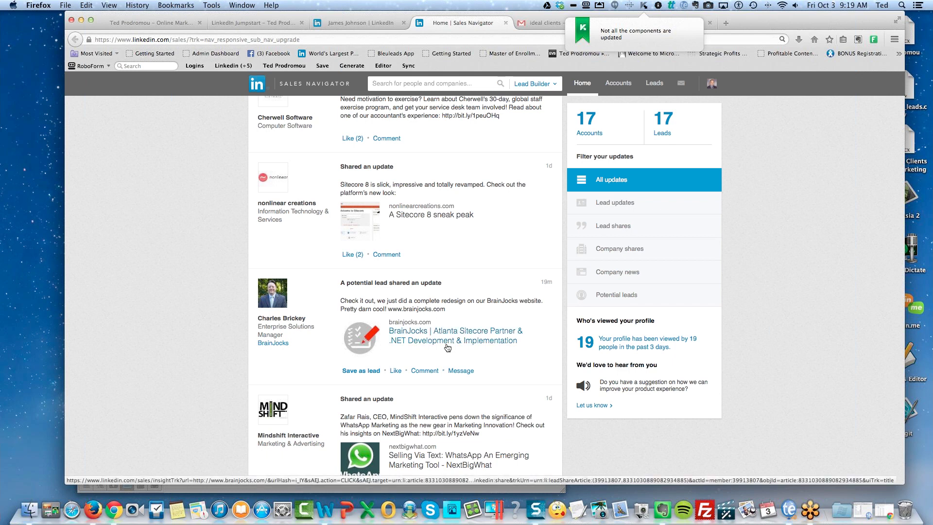
Narrow the updates to the 17 potential leads, then return to the saved prospect's profile.
{"action": "left_click", "coordinate": [608, 295]}
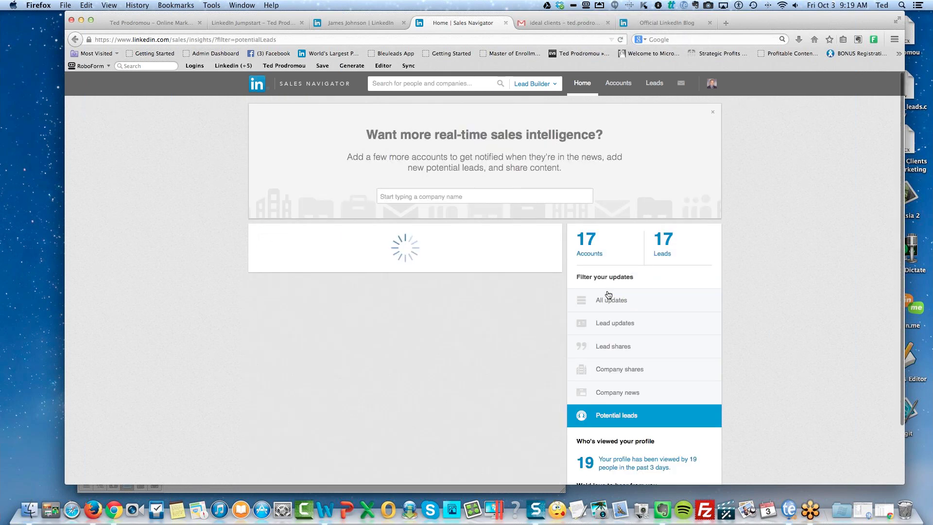
{"action": "scroll", "coordinate": [683, 325], "scroll_direction": "down", "scroll_amount": 3}
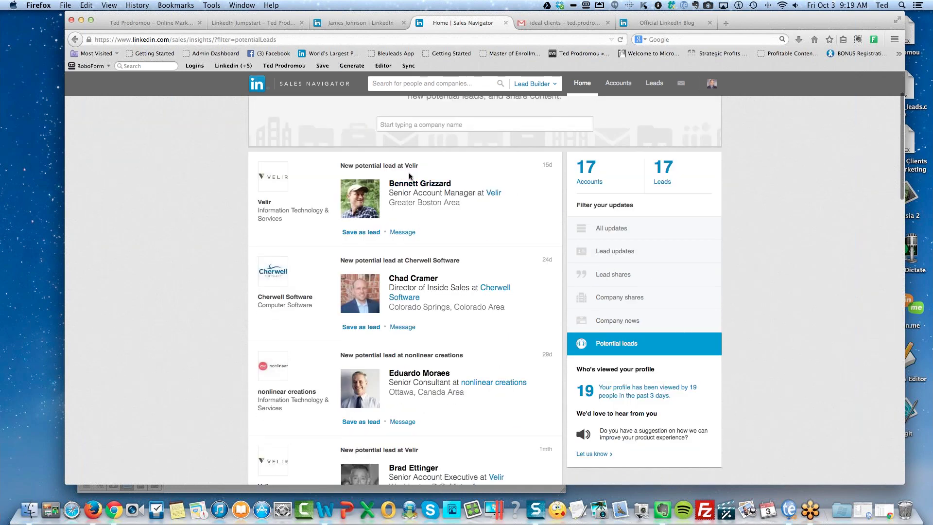
{"action": "scroll", "coordinate": [489, 319], "scroll_direction": "down", "scroll_amount": 10}
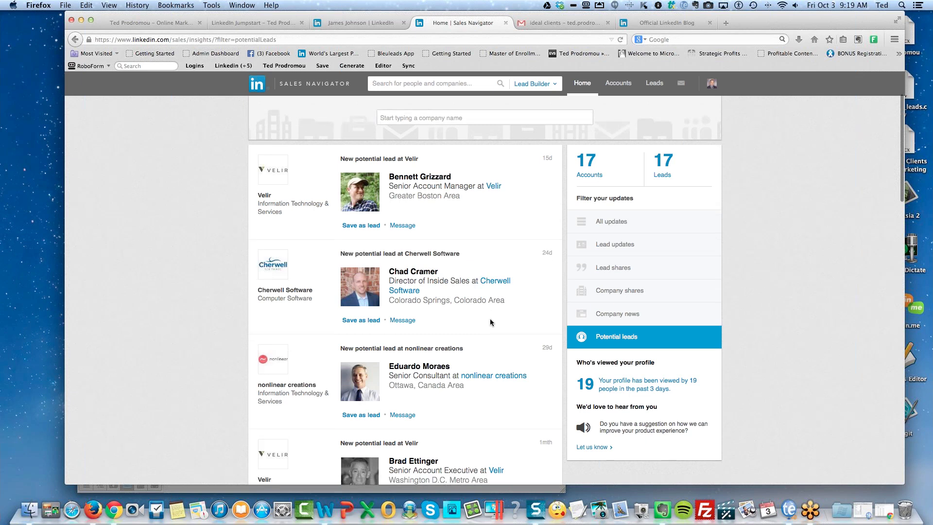
{"action": "scroll", "coordinate": [489, 320], "scroll_direction": "down", "scroll_amount": 8}
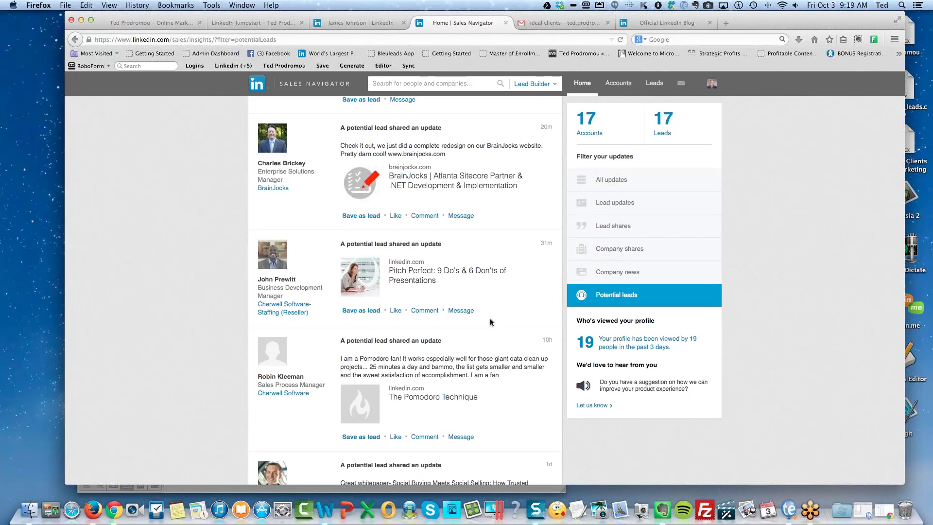
{"action": "left_click", "coordinate": [350, 22]}
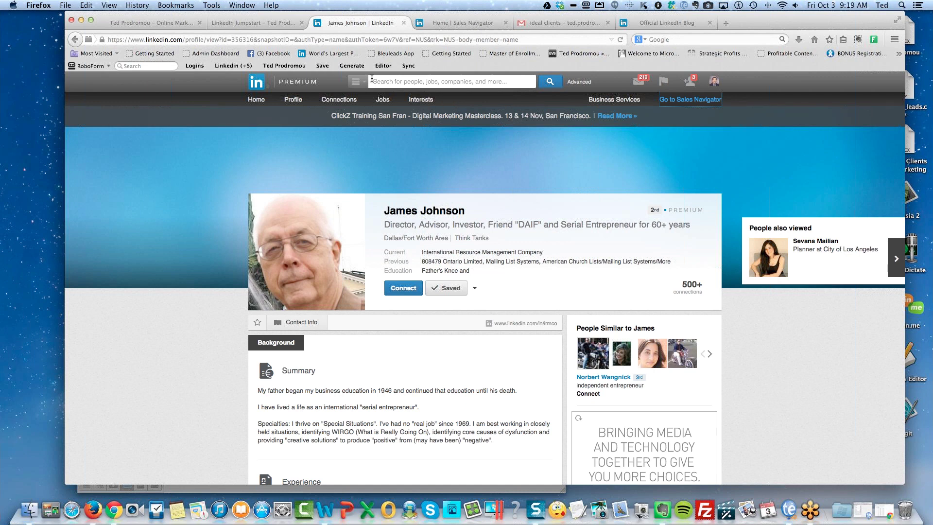
Search the top bar for the prospect's full name to list the 7 matching people.
{"action": "left_click", "coordinate": [407, 82]}
{"action": "type", "text": "joel"}
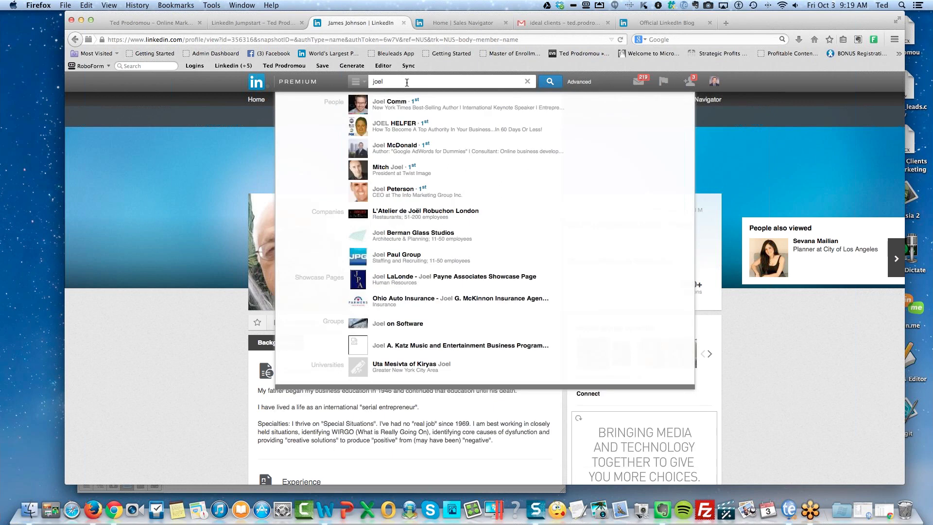
{"action": "left_click", "coordinate": [406, 125]}
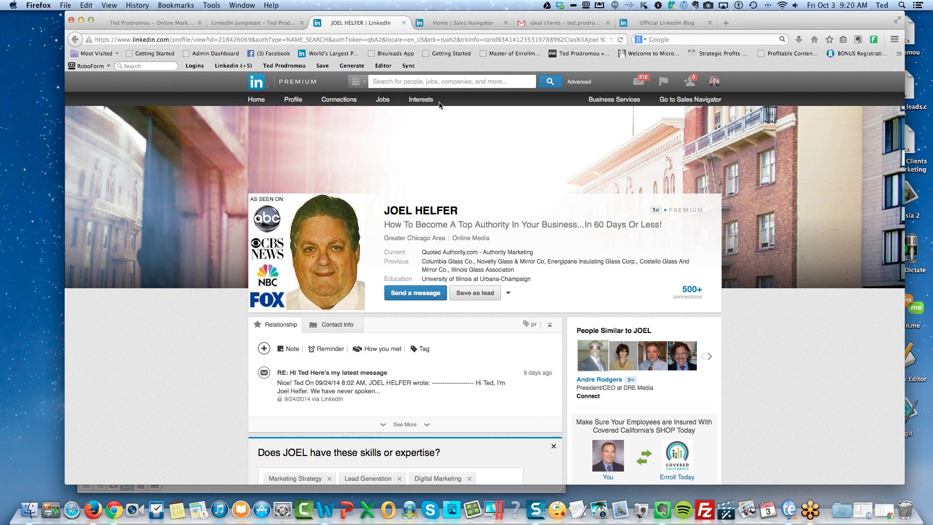
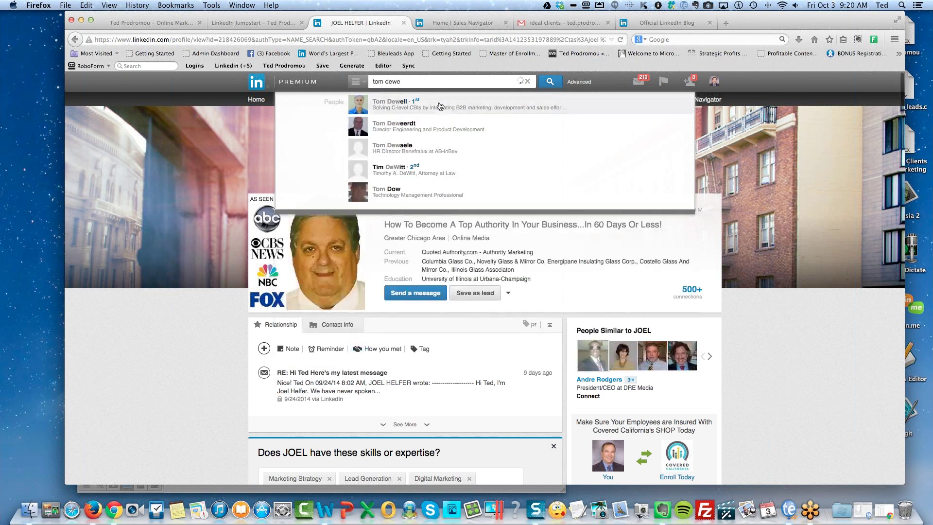
{"action": "key", "text": "Return"}
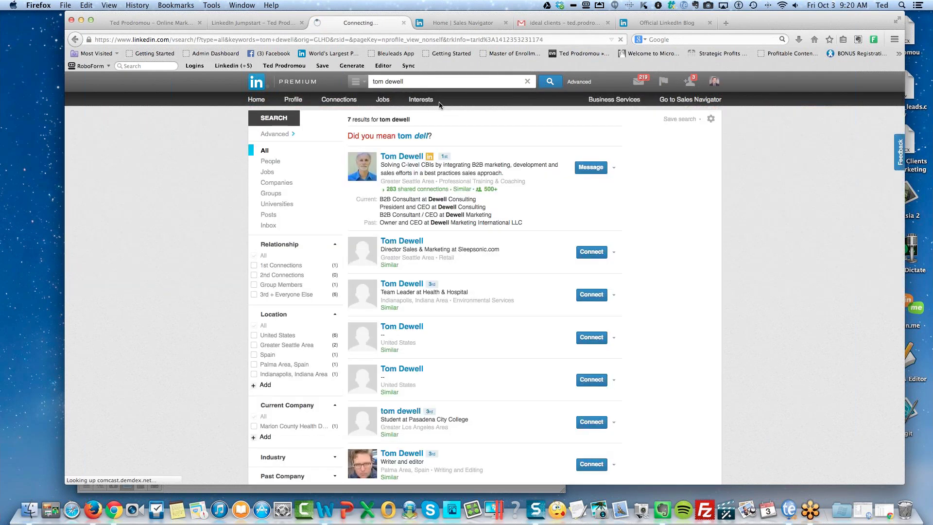
Open the prospect's profile, then start an Advanced People Search limited to CXO seniority.
{"action": "left_click", "coordinate": [400, 157]}
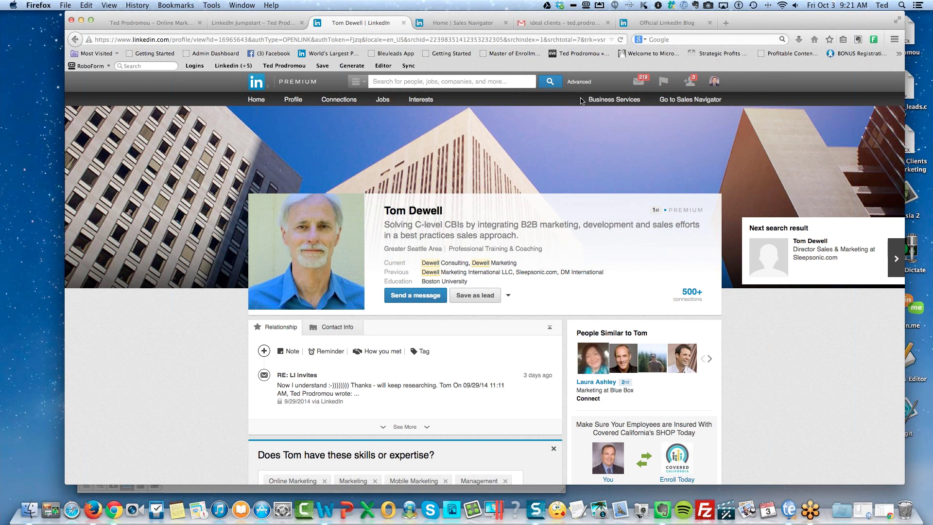
{"action": "left_click", "coordinate": [578, 83]}
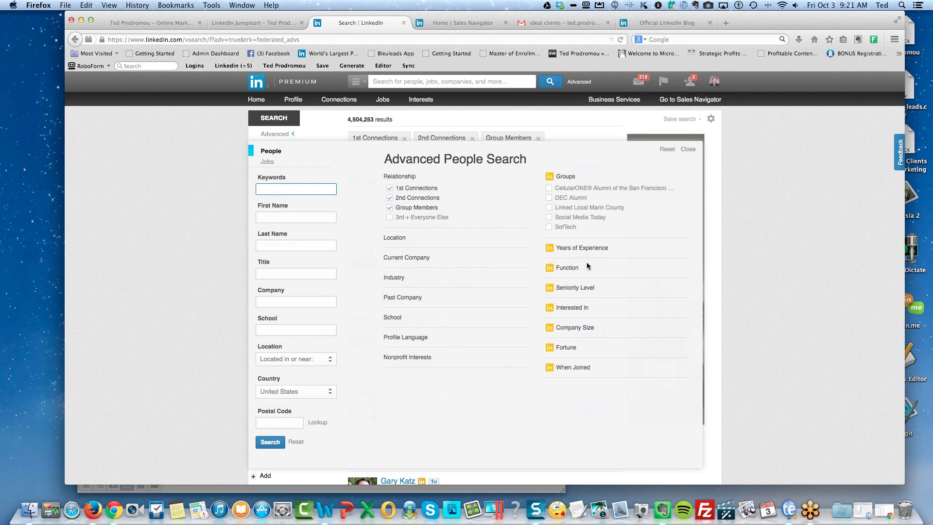
{"action": "left_click", "coordinate": [575, 288]}
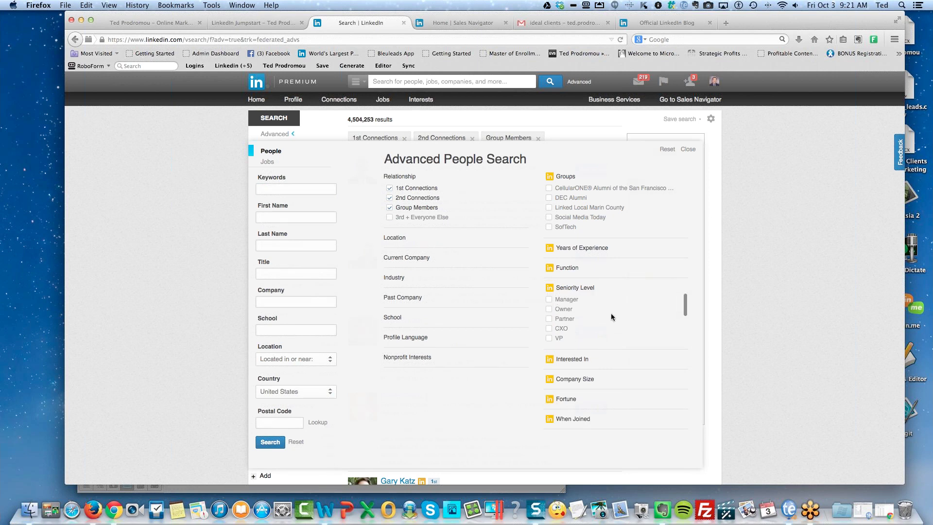
{"action": "left_click", "coordinate": [549, 331]}
Add the keyword 'manufacturing' and restrict Company Size to 201-500 employees.
{"action": "left_click", "coordinate": [296, 189]}
{"action": "type", "text": "manufacturing"}
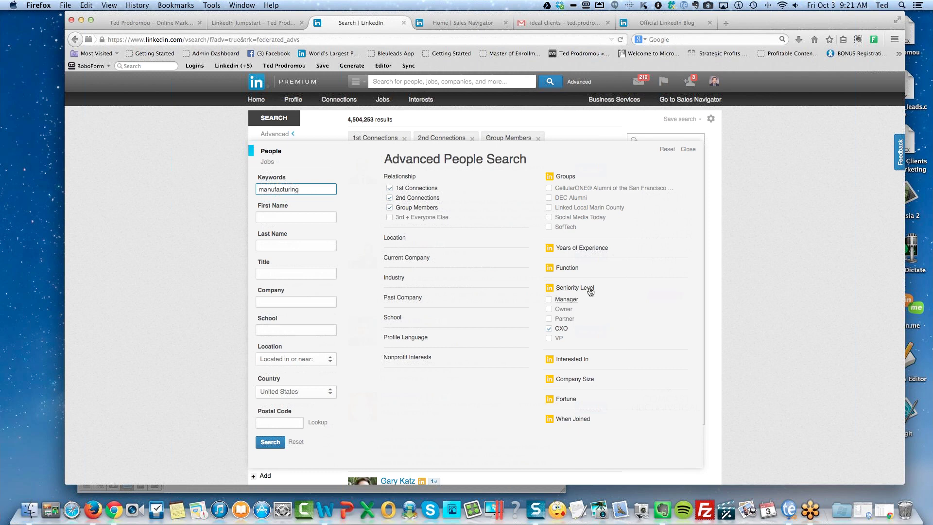
{"action": "left_click", "coordinate": [567, 268]}
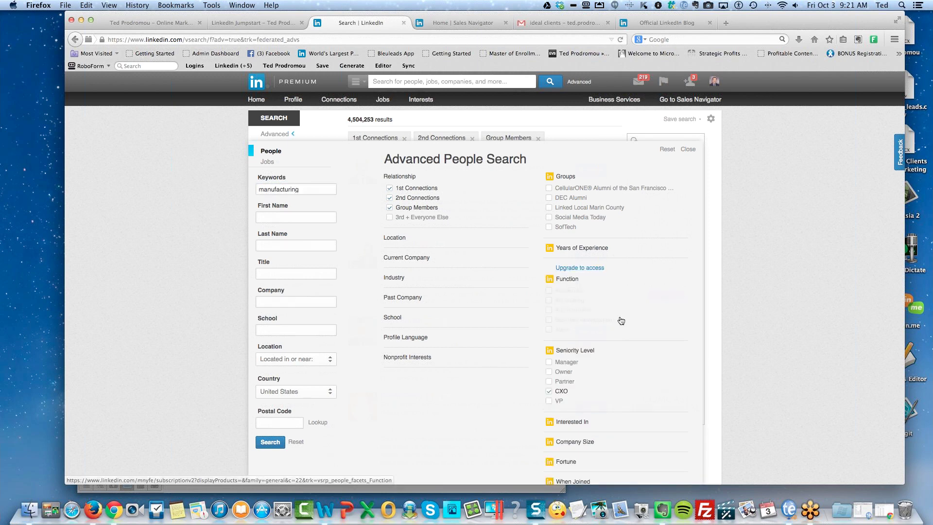
{"action": "left_click", "coordinate": [562, 278]}
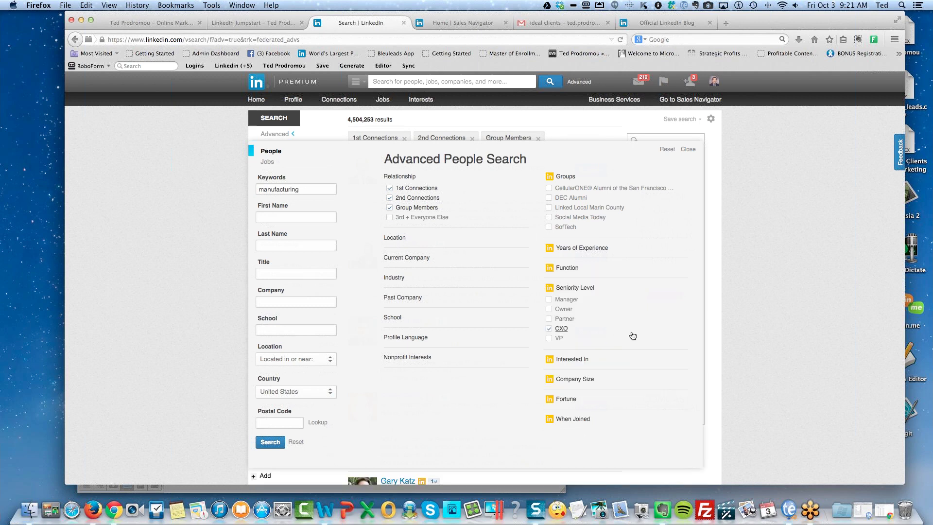
{"action": "scroll", "coordinate": [633, 336], "scroll_direction": "down", "scroll_amount": 2}
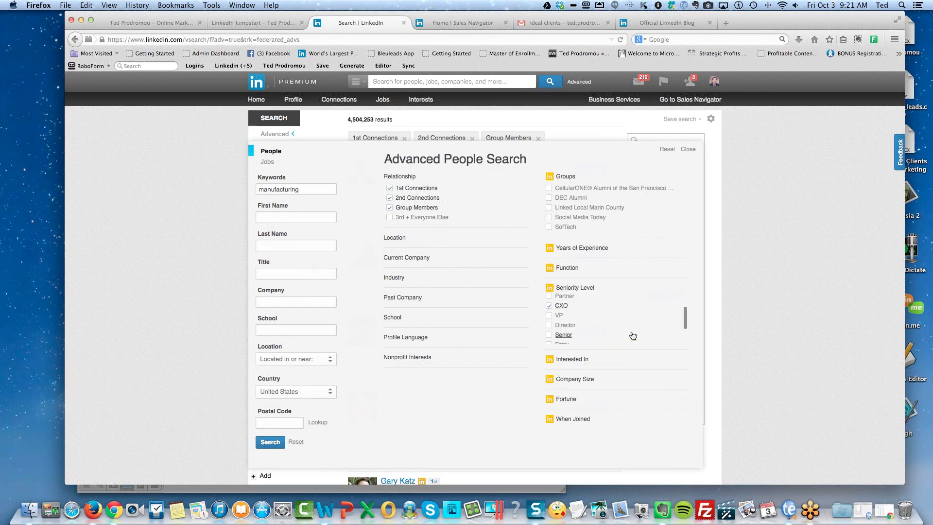
{"action": "left_click", "coordinate": [569, 379]}
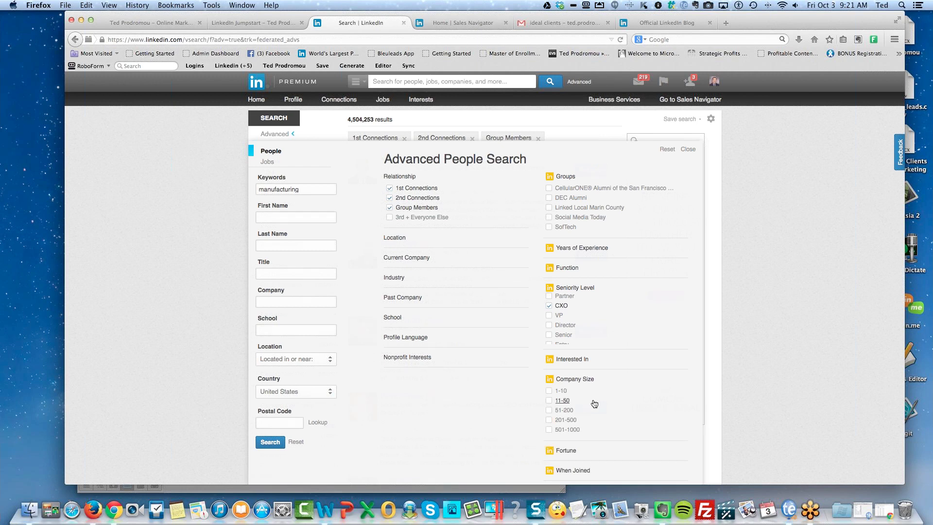
{"action": "scroll", "coordinate": [594, 403], "scroll_direction": "down", "scroll_amount": 1}
{"action": "left_click", "coordinate": [549, 413]}
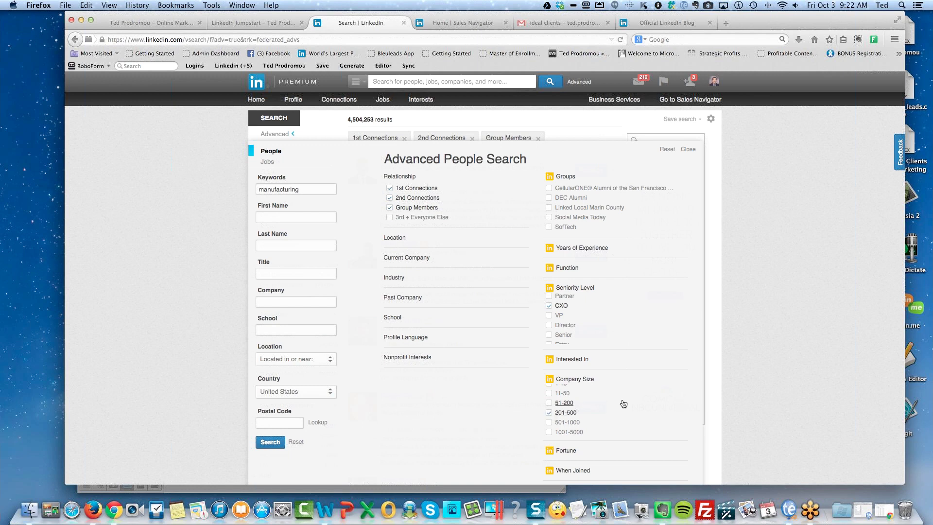
{"action": "scroll", "coordinate": [623, 388], "scroll_direction": "down", "scroll_amount": 1}
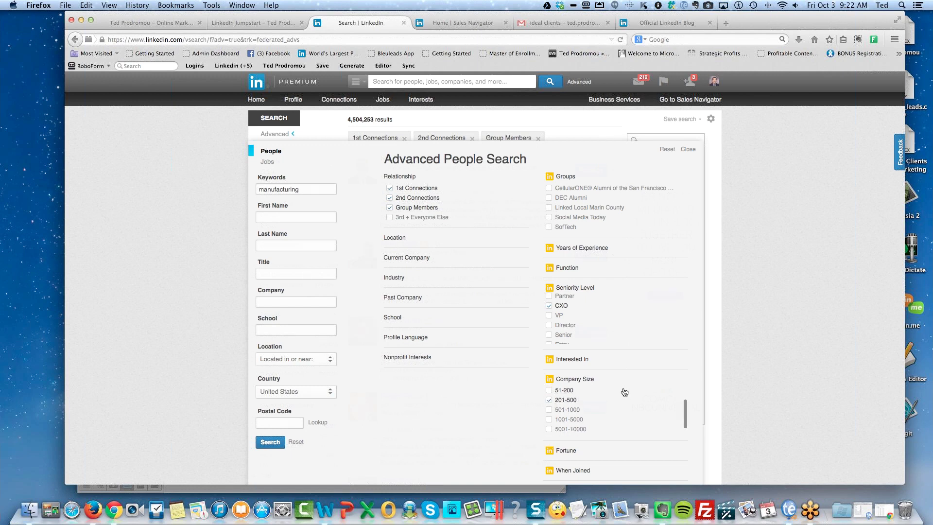
{"action": "scroll", "coordinate": [520, 420], "scroll_direction": "down", "scroll_amount": 1}
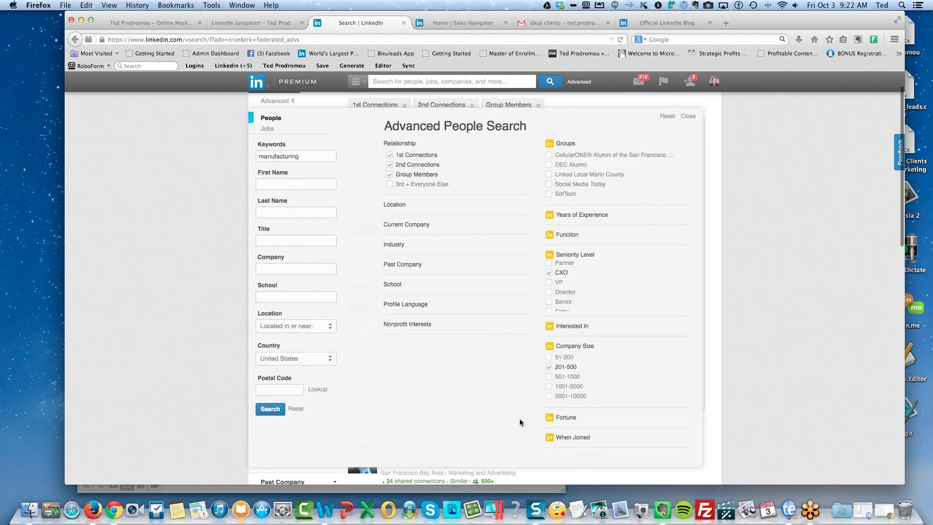
Also tick the 501-1000 Company Size and expand the Industry choices.
{"action": "scroll", "coordinate": [520, 420], "scroll_direction": "up", "scroll_amount": 1}
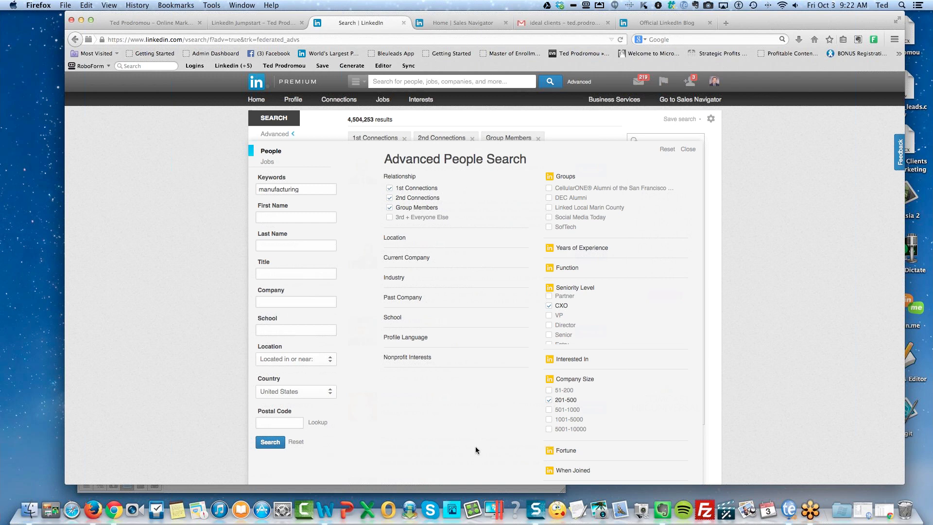
{"action": "left_click", "coordinate": [549, 411]}
{"action": "left_click", "coordinate": [393, 279]}
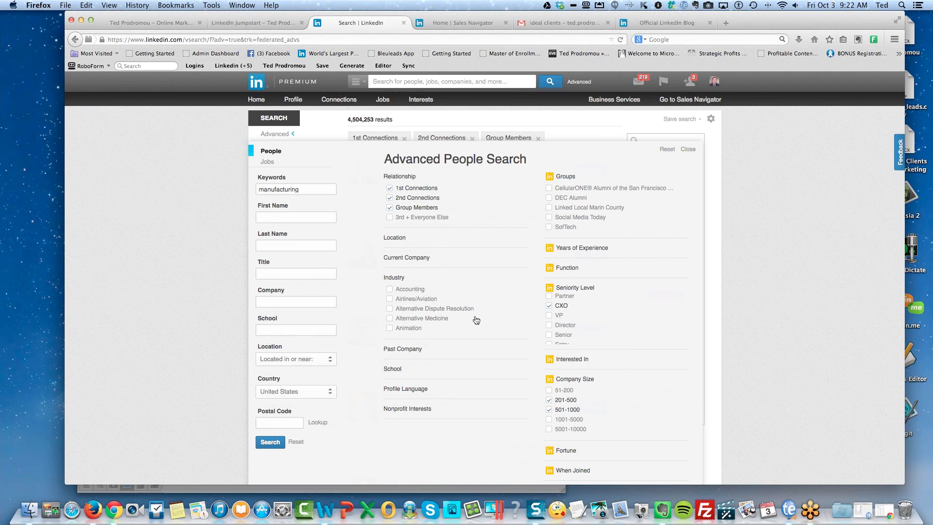
Scroll the Industry list to Hospital & Health Care and tick it.
{"action": "scroll", "coordinate": [476, 323], "scroll_direction": "down", "scroll_amount": 1}
{"action": "scroll", "coordinate": [476, 322], "scroll_direction": "down", "scroll_amount": 1}
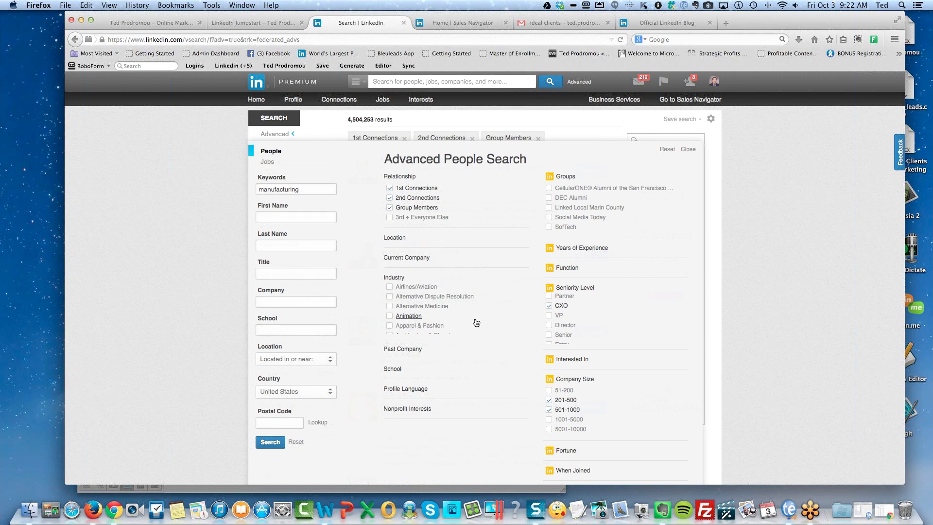
{"action": "scroll", "coordinate": [476, 322], "scroll_direction": "down", "scroll_amount": 5}
{"action": "scroll", "coordinate": [477, 323], "scroll_direction": "down", "scroll_amount": 1}
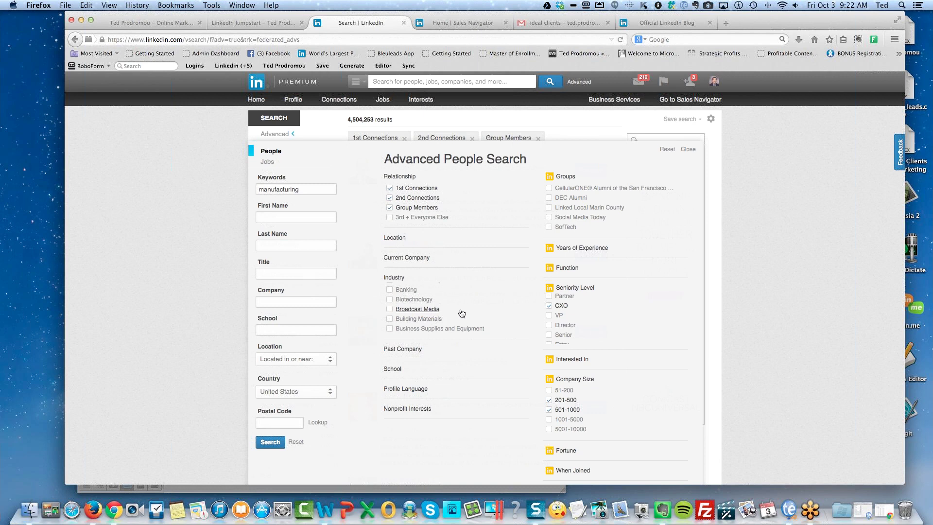
{"action": "scroll", "coordinate": [468, 313], "scroll_direction": "down", "scroll_amount": 3}
{"action": "scroll", "coordinate": [467, 313], "scroll_direction": "down", "scroll_amount": 5}
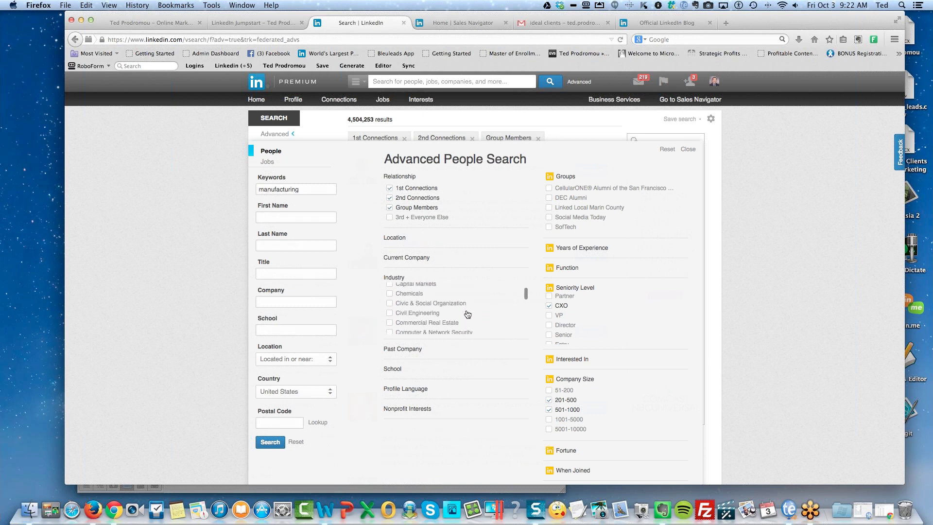
{"action": "scroll", "coordinate": [485, 320], "scroll_direction": "down", "scroll_amount": 2}
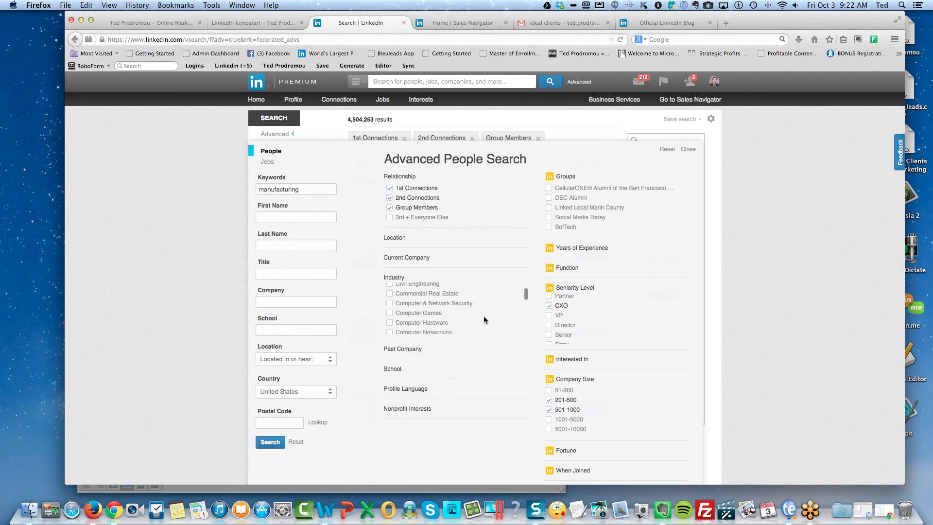
{"action": "scroll", "coordinate": [484, 319], "scroll_direction": "down", "scroll_amount": 6}
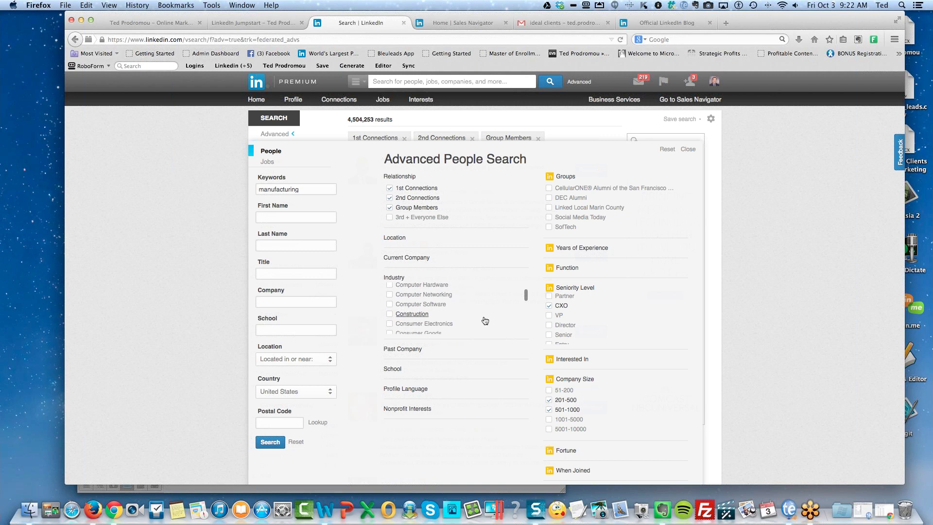
{"action": "scroll", "coordinate": [485, 320], "scroll_direction": "down", "scroll_amount": 2}
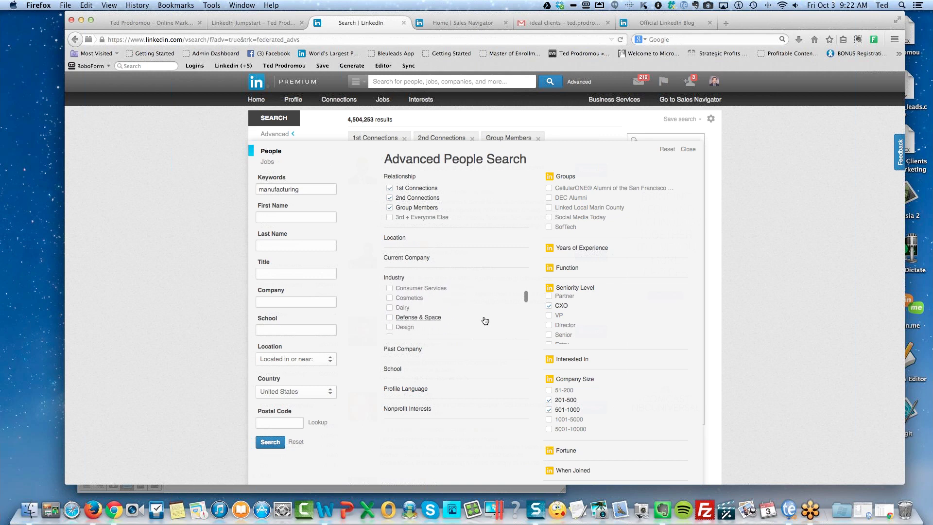
{"action": "scroll", "coordinate": [484, 320], "scroll_direction": "down", "scroll_amount": 10}
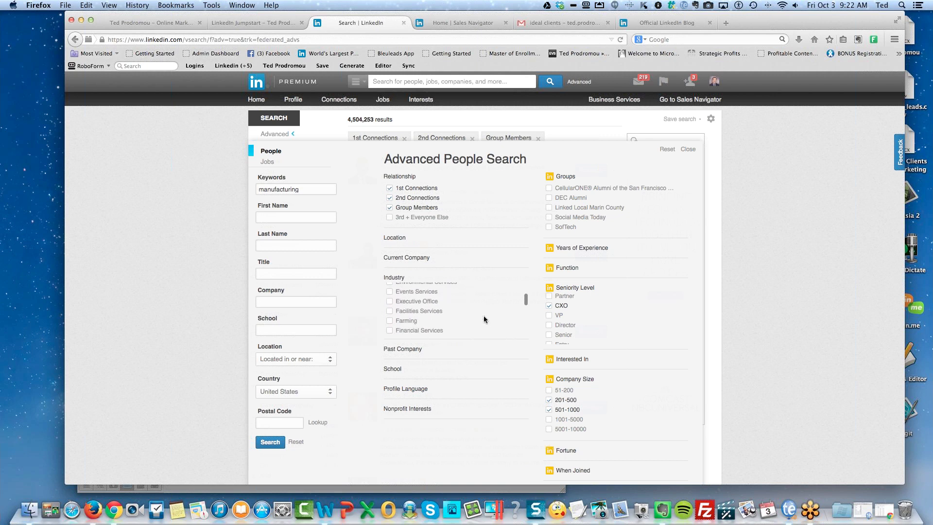
{"action": "scroll", "coordinate": [484, 319], "scroll_direction": "down", "scroll_amount": 10}
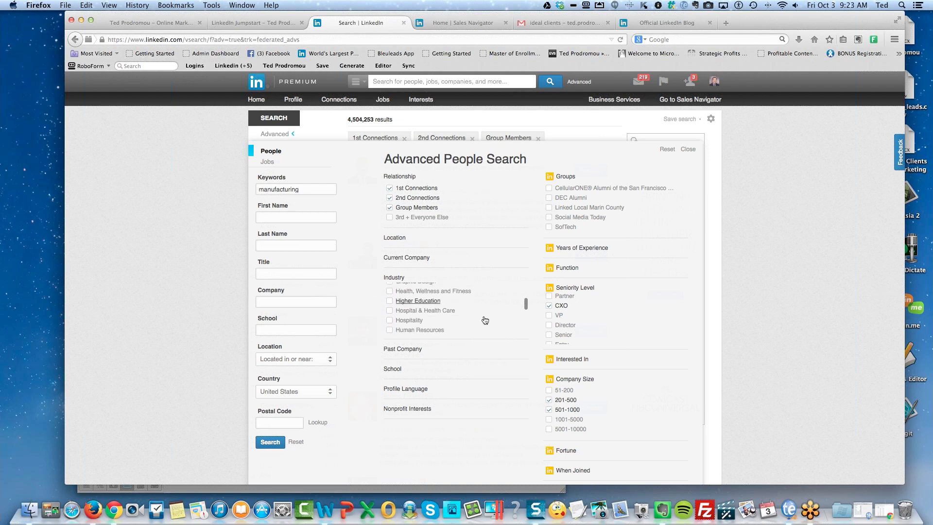
{"action": "scroll", "coordinate": [485, 319], "scroll_direction": "down", "scroll_amount": 1}
{"action": "scroll", "coordinate": [485, 320], "scroll_direction": "up", "scroll_amount": 4}
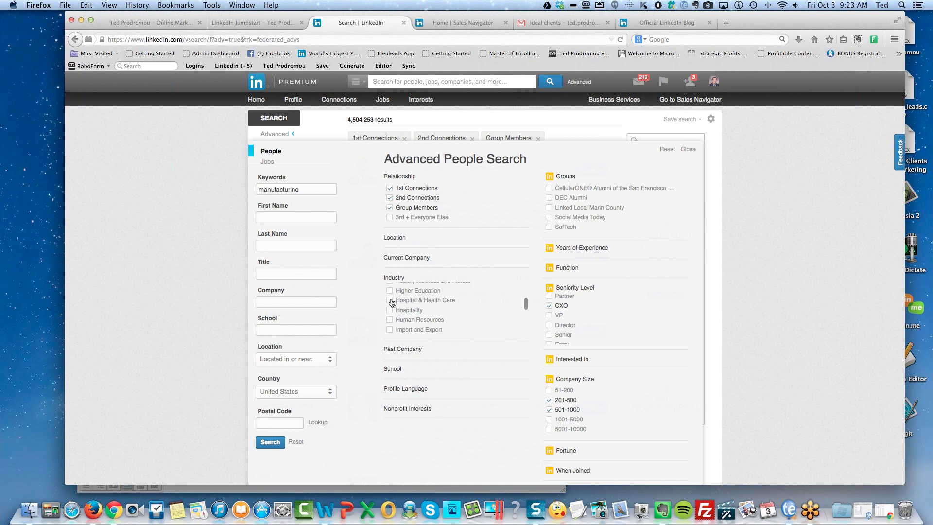
{"action": "left_click", "coordinate": [392, 303]}
{"action": "scroll", "coordinate": [484, 311], "scroll_direction": "down", "scroll_amount": 1}
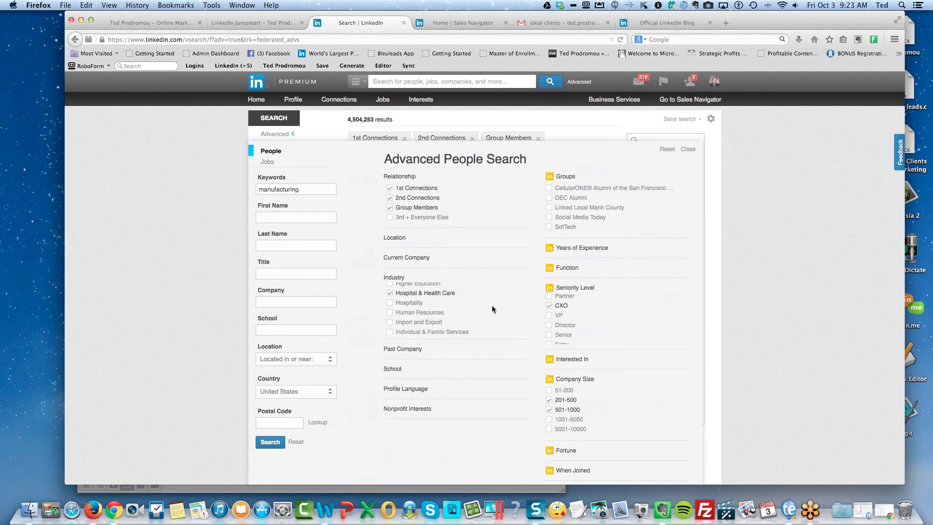
{"action": "scroll", "coordinate": [492, 306], "scroll_direction": "down", "scroll_amount": 1}
{"action": "scroll", "coordinate": [493, 309], "scroll_direction": "down", "scroll_amount": 3}
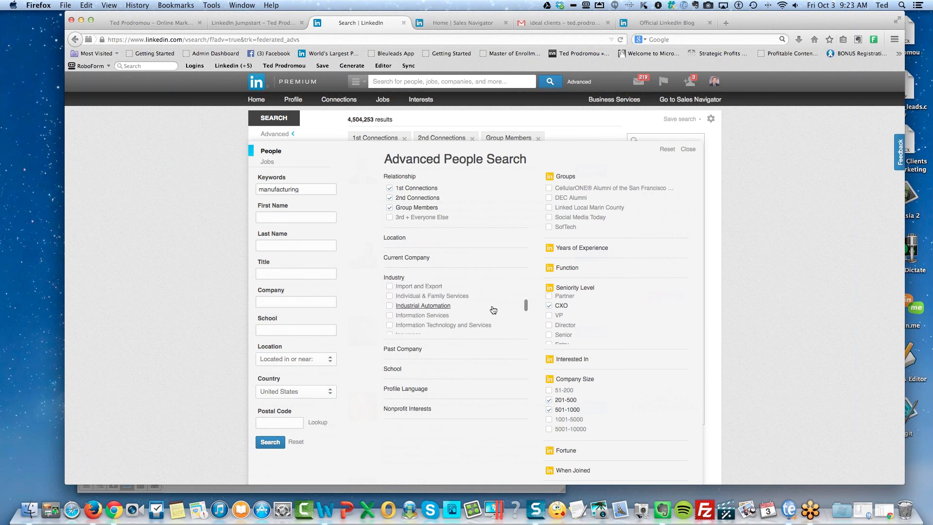
{"action": "scroll", "coordinate": [493, 310], "scroll_direction": "up", "scroll_amount": 3}
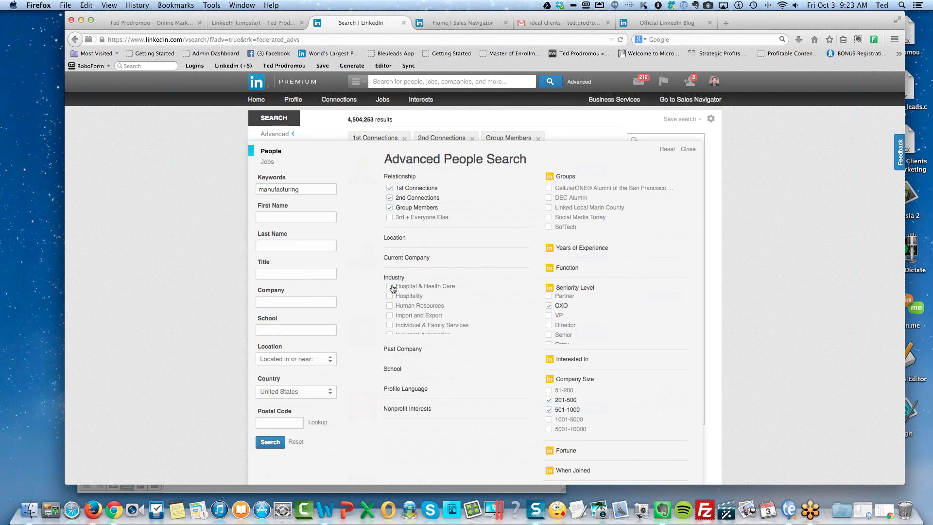
Untick Hospital & Health Care and scroll the Industry list to find Medical Devices.
{"action": "left_click", "coordinate": [410, 286]}
{"action": "scroll", "coordinate": [492, 314], "scroll_direction": "down", "scroll_amount": 10}
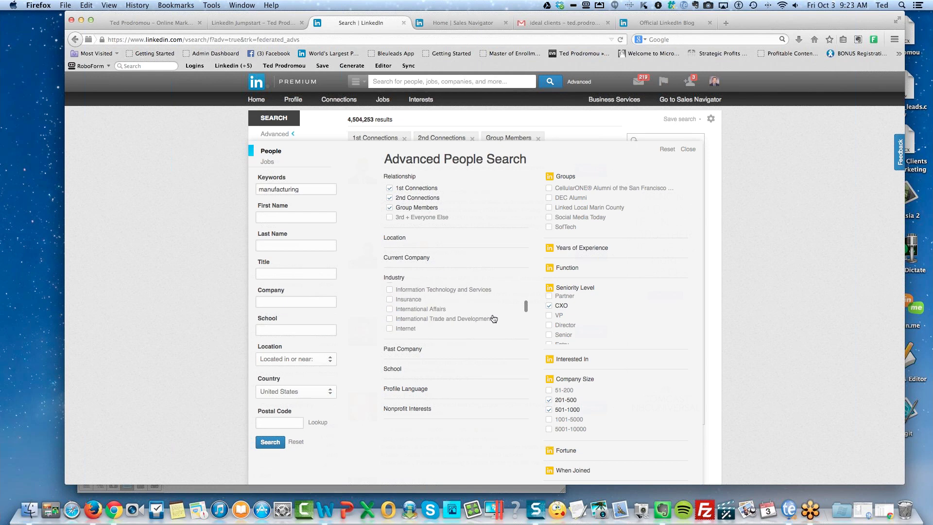
{"action": "scroll", "coordinate": [493, 318], "scroll_direction": "down", "scroll_amount": 15}
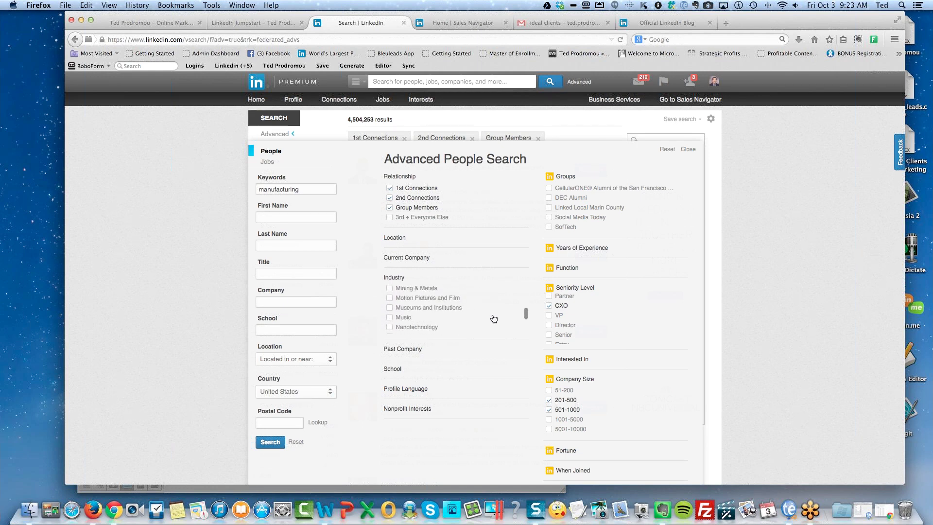
{"action": "scroll", "coordinate": [493, 318], "scroll_direction": "down", "scroll_amount": 3}
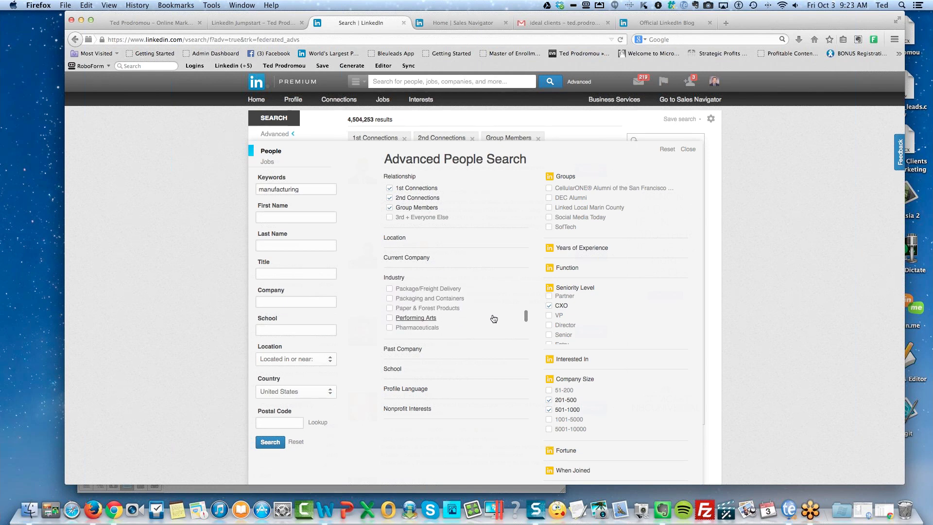
{"action": "scroll", "coordinate": [493, 318], "scroll_direction": "down", "scroll_amount": 5}
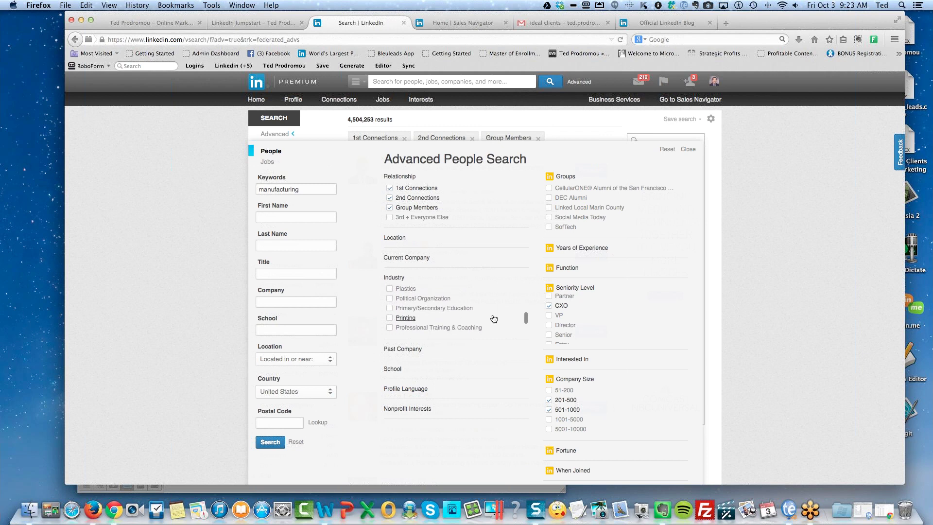
{"action": "scroll", "coordinate": [493, 319], "scroll_direction": "down", "scroll_amount": 5}
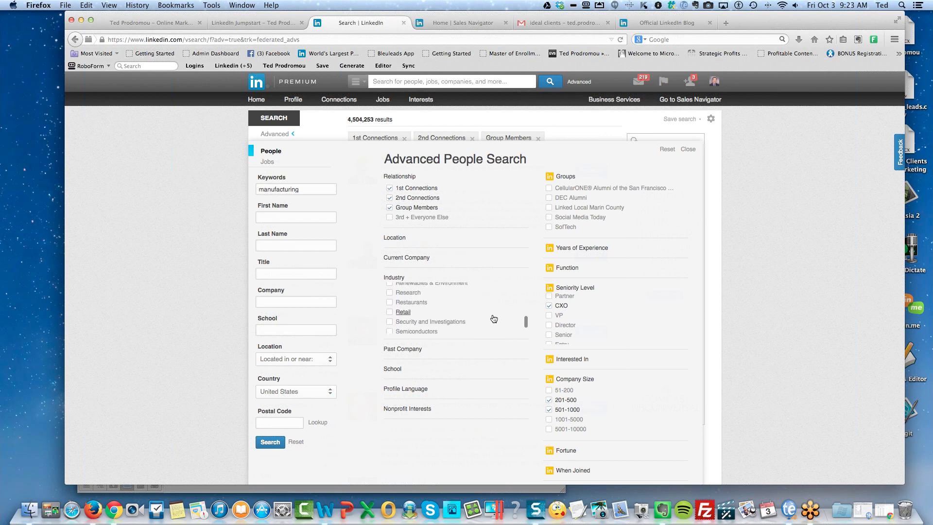
{"action": "scroll", "coordinate": [493, 318], "scroll_direction": "down", "scroll_amount": 4}
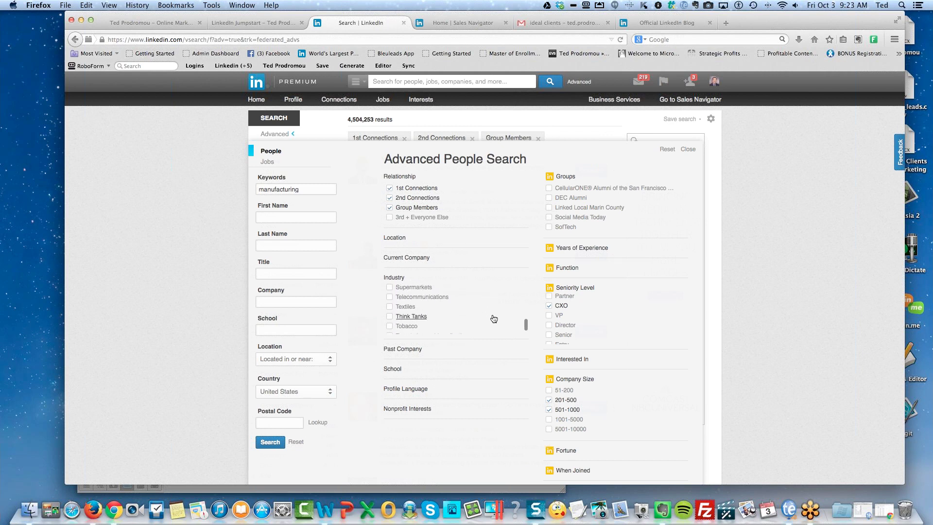
{"action": "scroll", "coordinate": [494, 318], "scroll_direction": "up", "scroll_amount": 2}
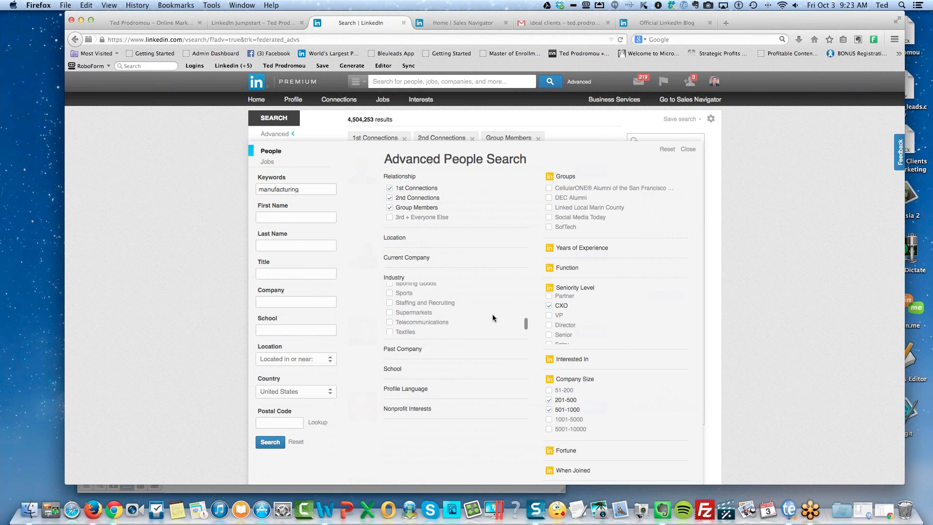
{"action": "scroll", "coordinate": [493, 318], "scroll_direction": "up", "scroll_amount": 1}
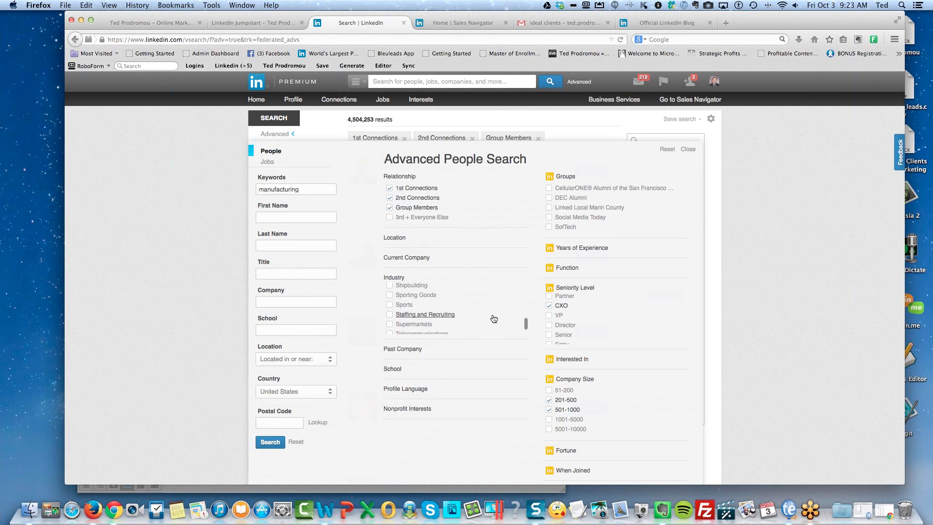
{"action": "scroll", "coordinate": [493, 318], "scroll_direction": "up", "scroll_amount": 1}
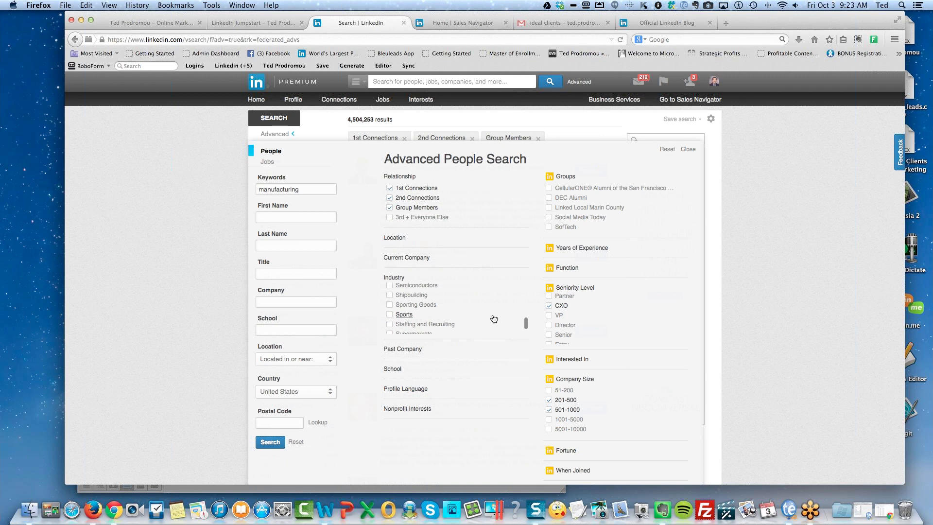
{"action": "scroll", "coordinate": [493, 318], "scroll_direction": "up", "scroll_amount": 2}
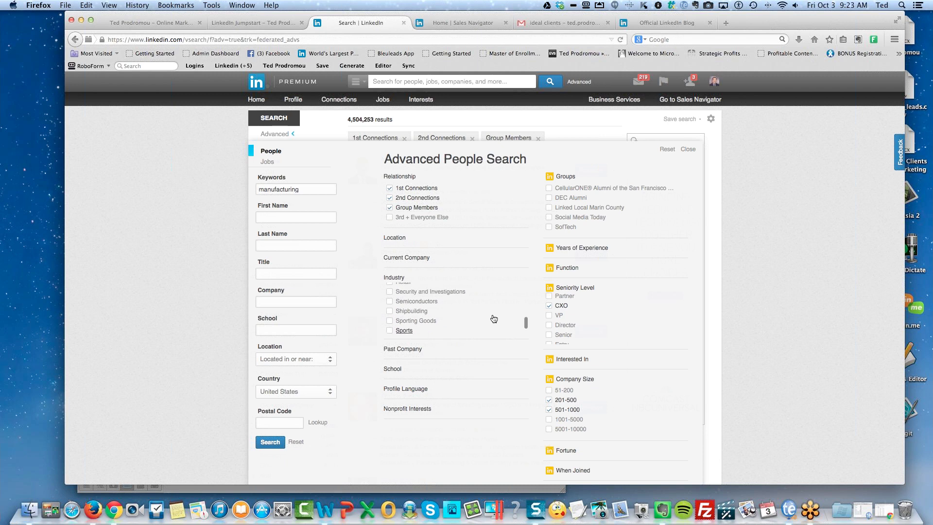
{"action": "scroll", "coordinate": [493, 319], "scroll_direction": "up", "scroll_amount": 5}
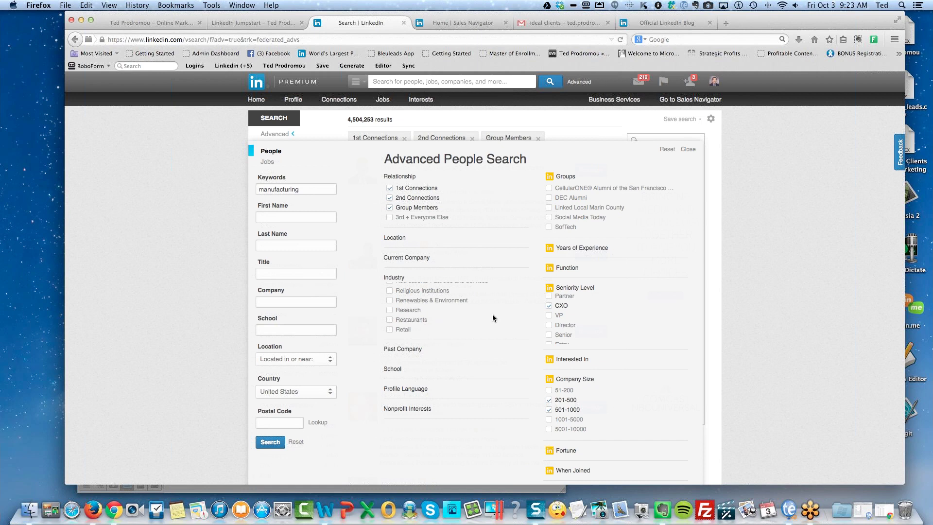
{"action": "scroll", "coordinate": [492, 316], "scroll_direction": "up", "scroll_amount": 2}
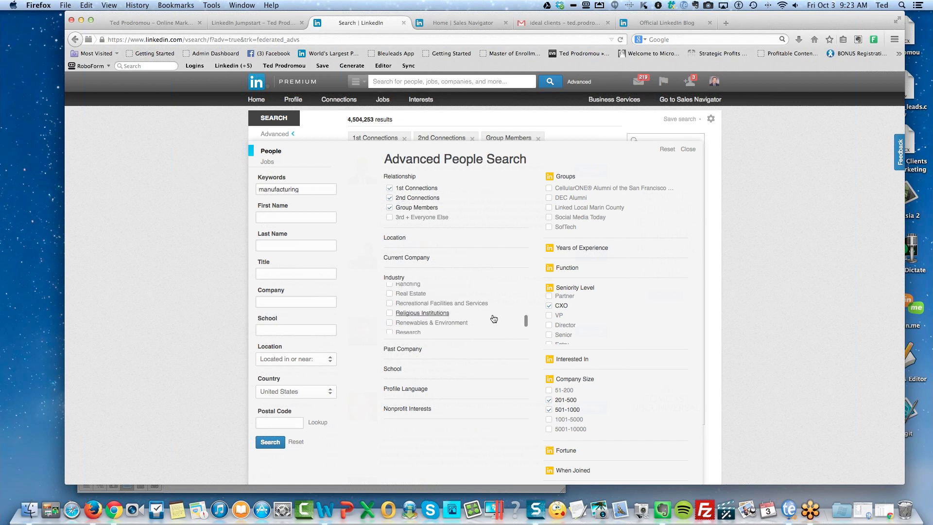
{"action": "scroll", "coordinate": [493, 318], "scroll_direction": "up", "scroll_amount": 4}
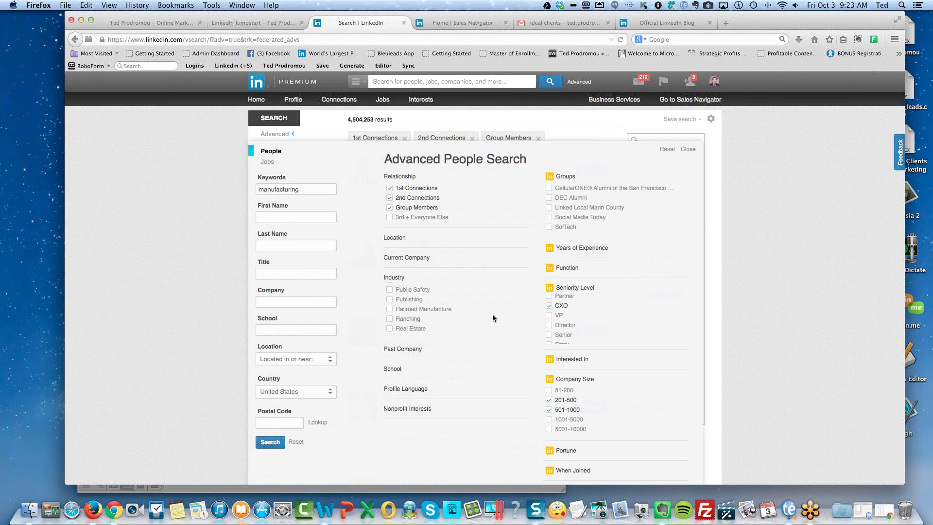
{"action": "scroll", "coordinate": [493, 318], "scroll_direction": "up", "scroll_amount": 2}
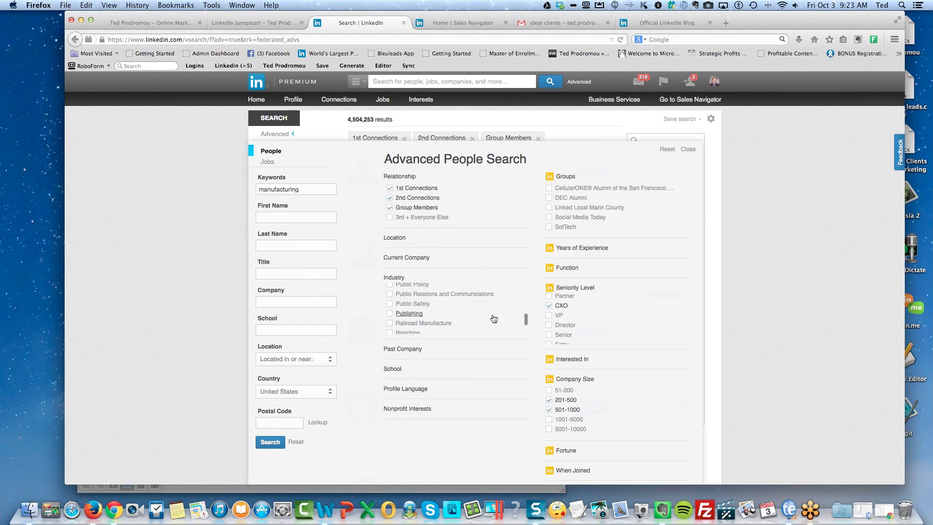
{"action": "scroll", "coordinate": [494, 318], "scroll_direction": "up", "scroll_amount": 2}
{"action": "scroll", "coordinate": [493, 318], "scroll_direction": "up", "scroll_amount": 3}
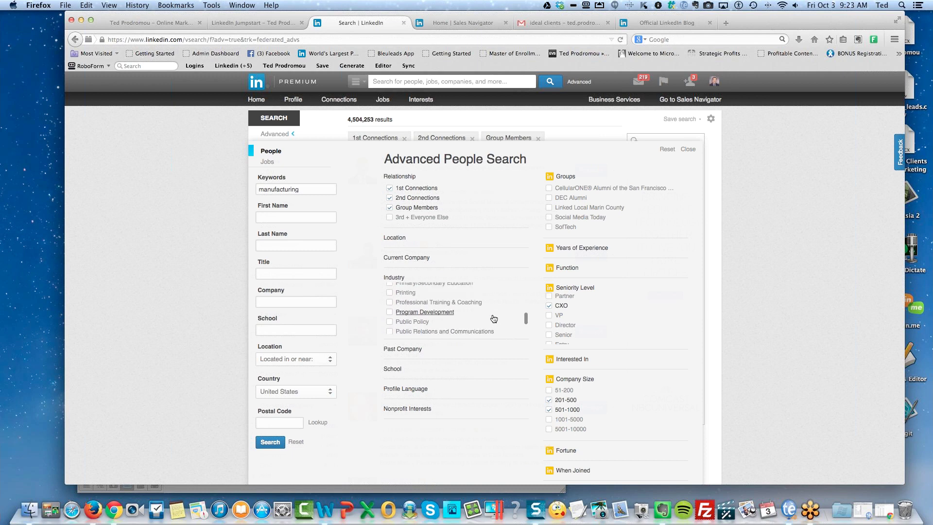
{"action": "scroll", "coordinate": [493, 319], "scroll_direction": "up", "scroll_amount": 15}
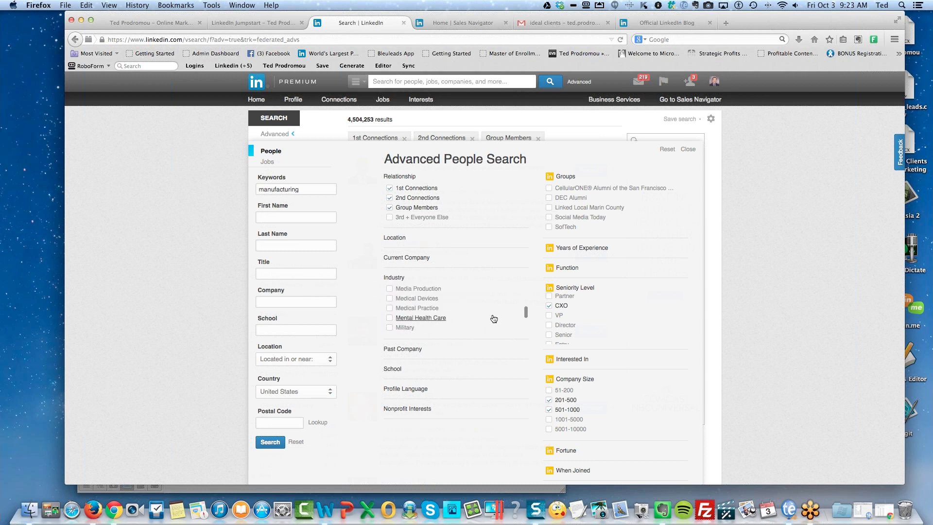
Tick Medical Devices and 3rd + Everyone Else, then run the filtered search.
{"action": "left_click", "coordinate": [390, 298]}
{"action": "left_click", "coordinate": [389, 217]}
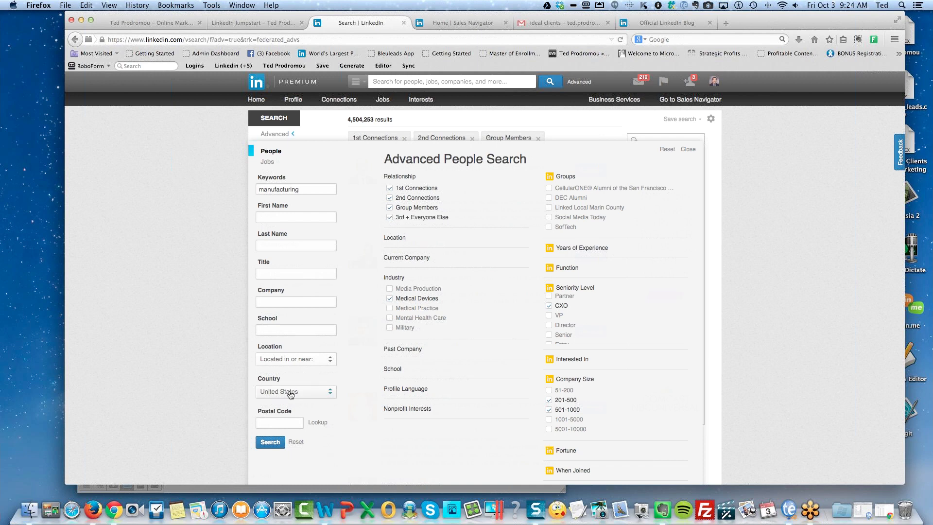
{"action": "left_click", "coordinate": [270, 442]}
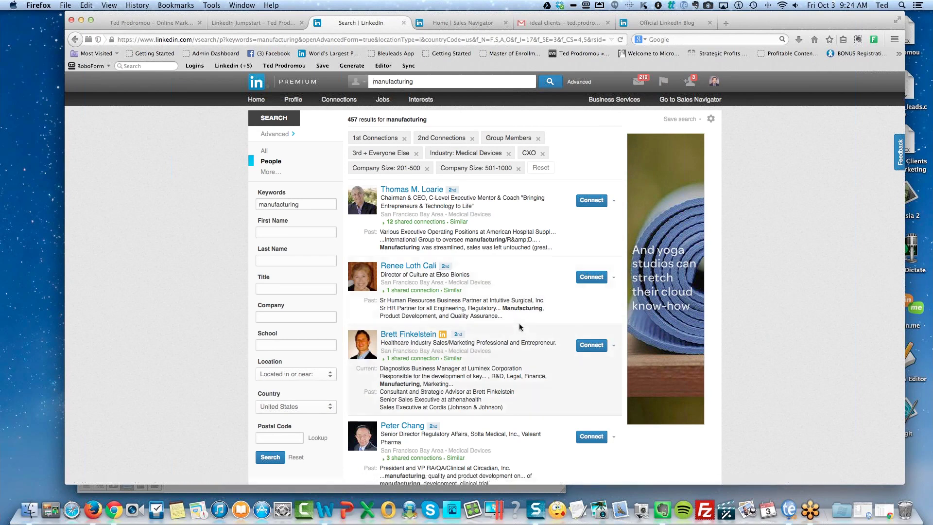
Scroll the 457 results and open the Cognoptix President & CEO's profile.
{"action": "scroll", "coordinate": [519, 327], "scroll_direction": "down", "scroll_amount": 2}
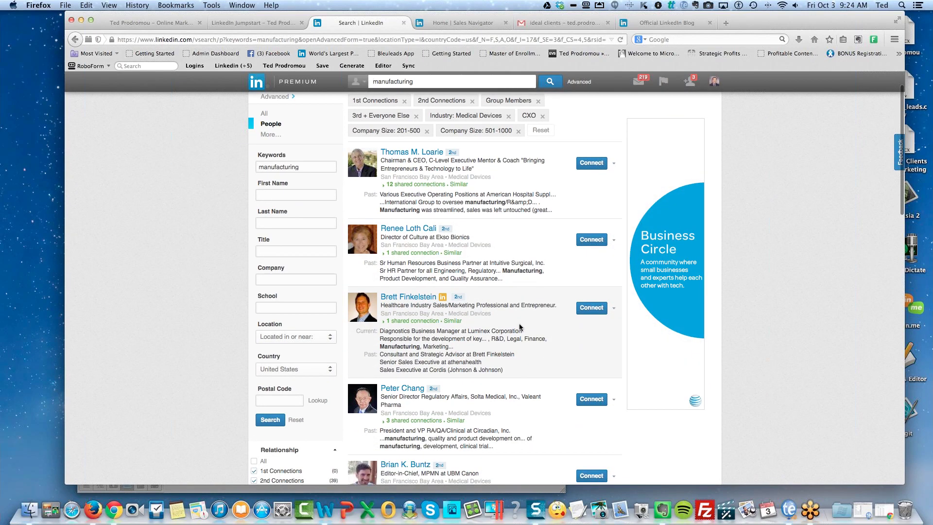
{"action": "scroll", "coordinate": [519, 327], "scroll_direction": "down", "scroll_amount": 2}
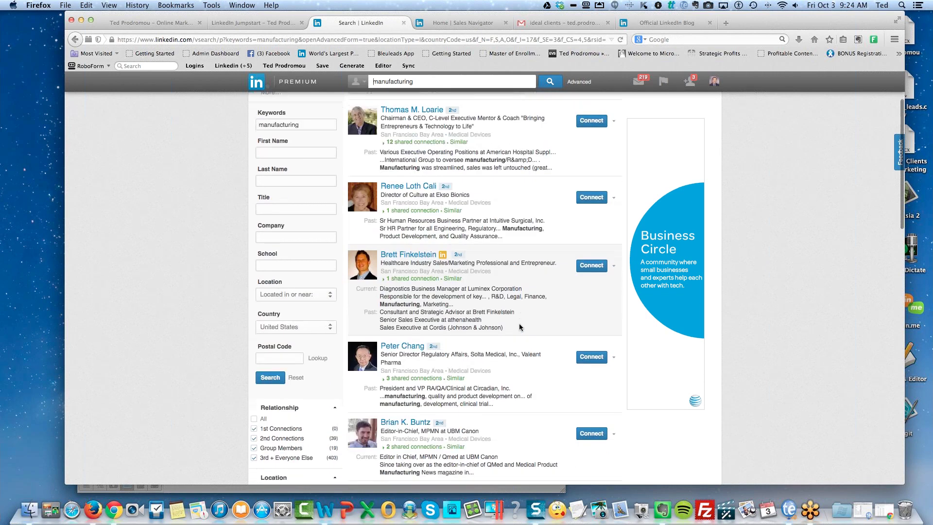
{"action": "scroll", "coordinate": [519, 327], "scroll_direction": "down", "scroll_amount": 4}
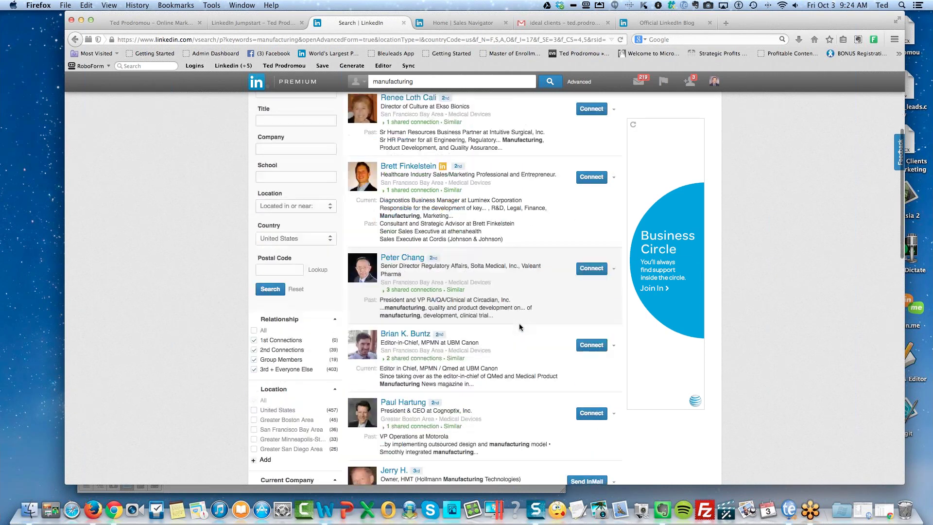
{"action": "scroll", "coordinate": [519, 327], "scroll_direction": "down", "scroll_amount": 1}
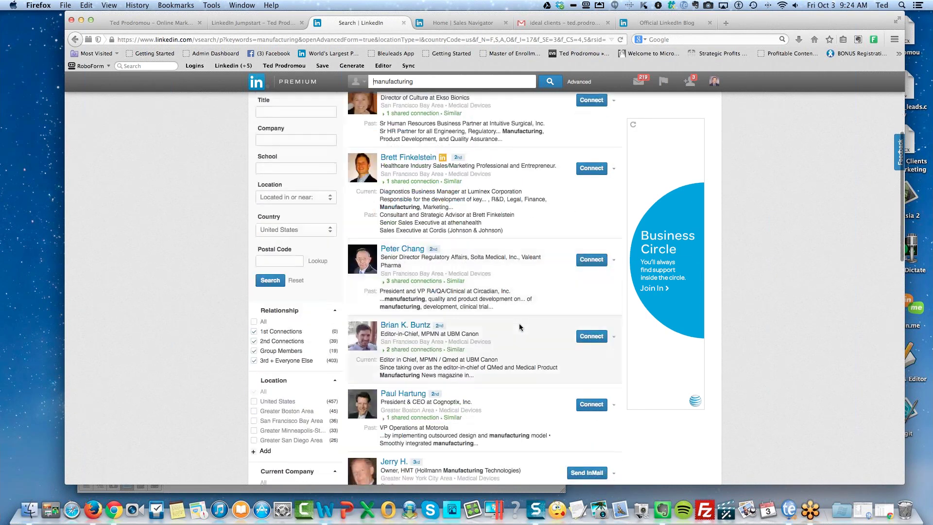
{"action": "left_click", "coordinate": [408, 396]}
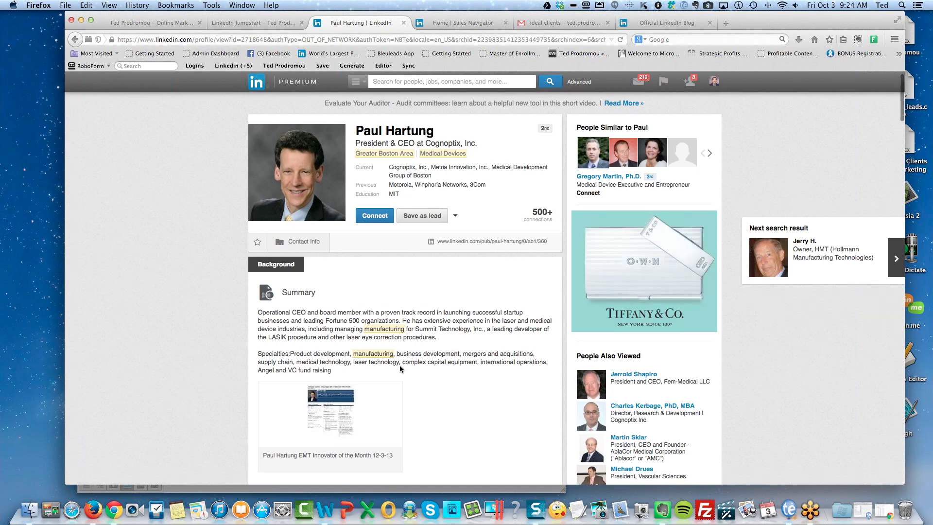
{"action": "scroll", "coordinate": [427, 384], "scroll_direction": "down", "scroll_amount": 5}
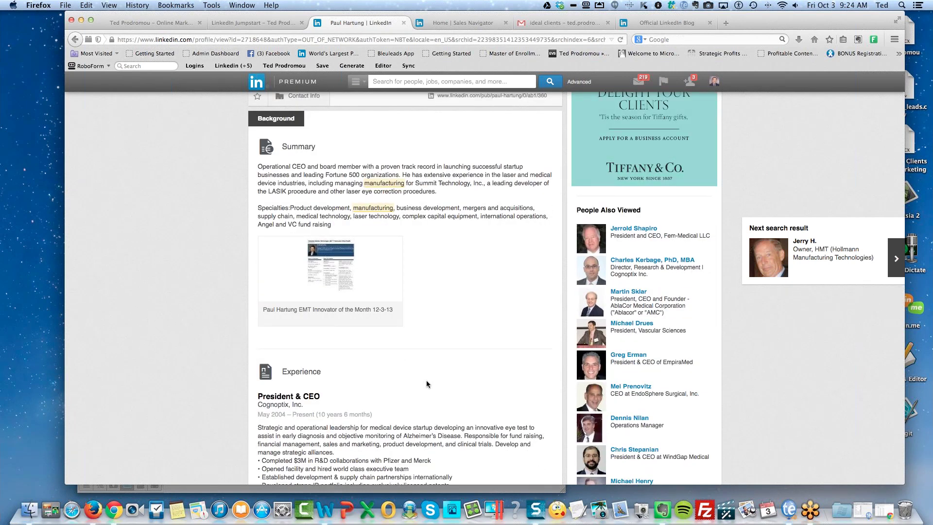
{"action": "scroll", "coordinate": [426, 383], "scroll_direction": "down", "scroll_amount": 6}
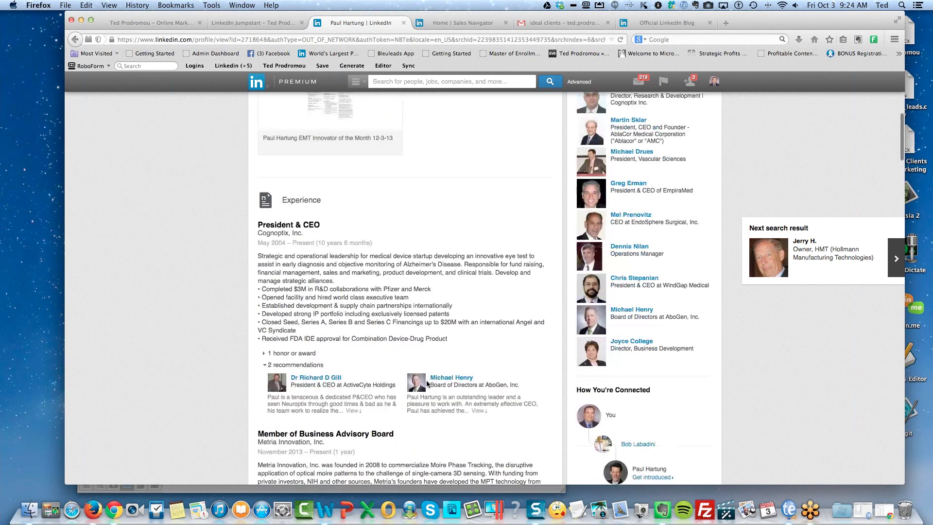
{"action": "scroll", "coordinate": [427, 384], "scroll_direction": "down", "scroll_amount": 2}
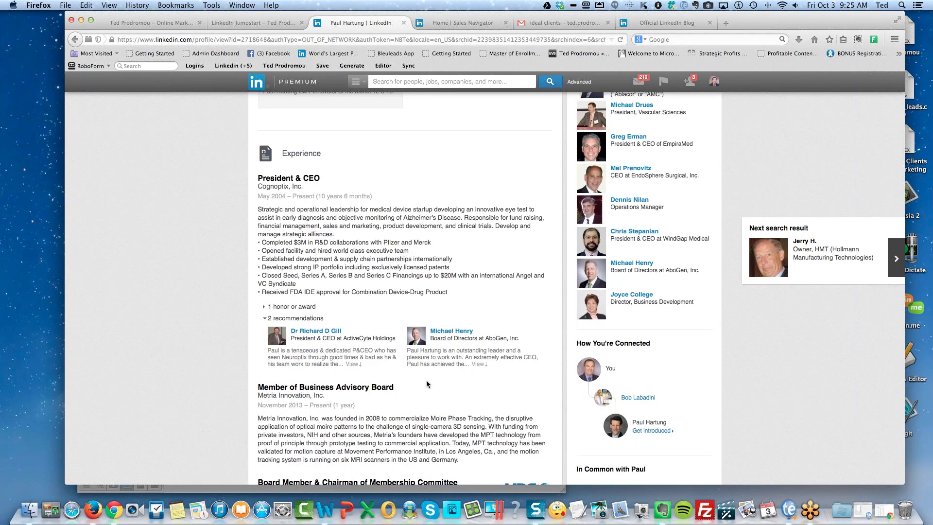
{"action": "scroll", "coordinate": [427, 384], "scroll_direction": "up", "scroll_amount": 3}
{"action": "scroll", "coordinate": [426, 380], "scroll_direction": "up", "scroll_amount": 2}
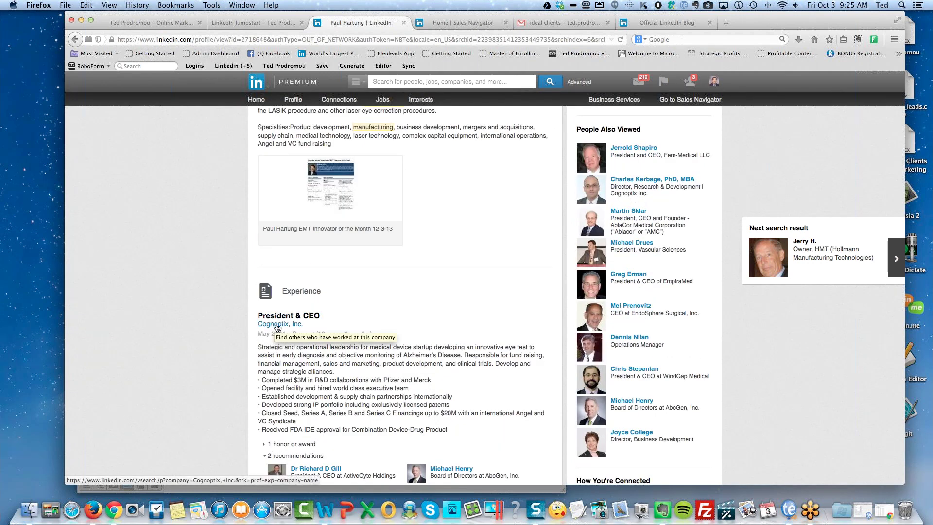
{"action": "scroll", "coordinate": [278, 328], "scroll_direction": "up", "scroll_amount": 8}
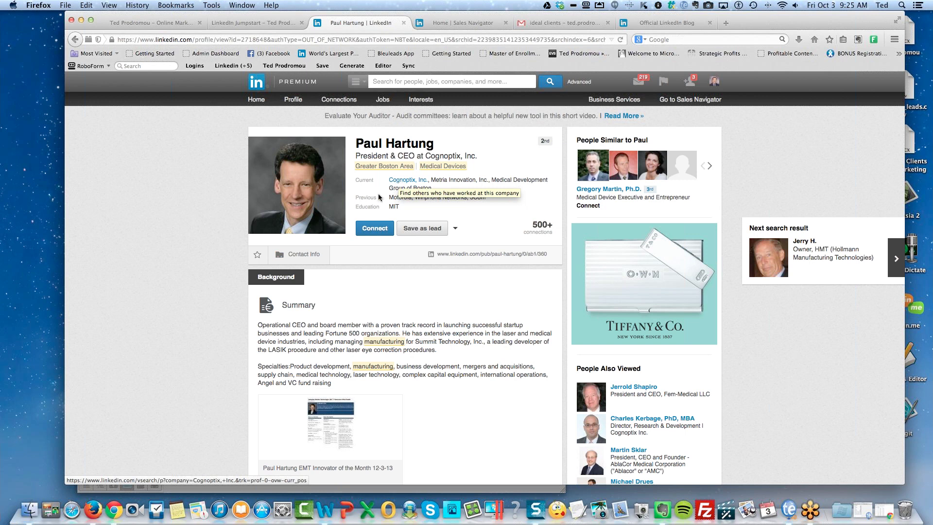
{"action": "scroll", "coordinate": [362, 294], "scroll_direction": "down", "scroll_amount": 2}
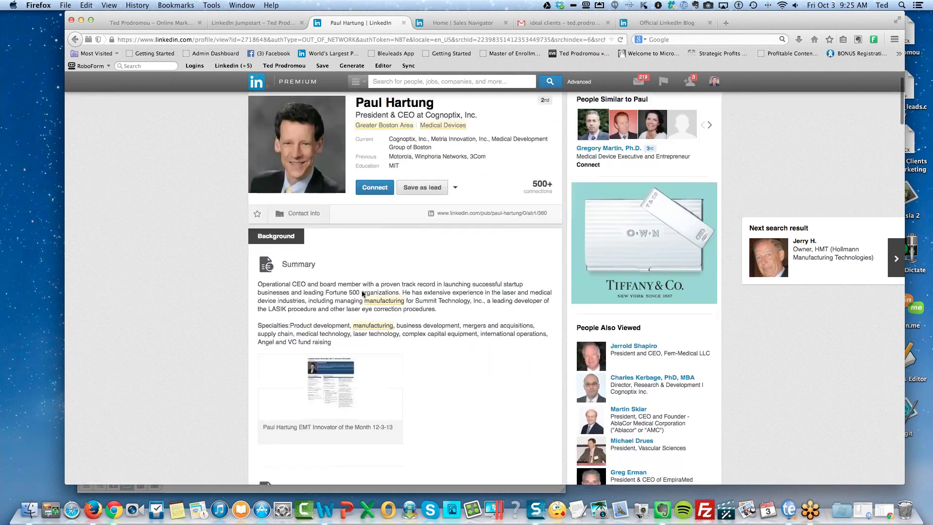
{"action": "scroll", "coordinate": [369, 330], "scroll_direction": "up", "scroll_amount": 2}
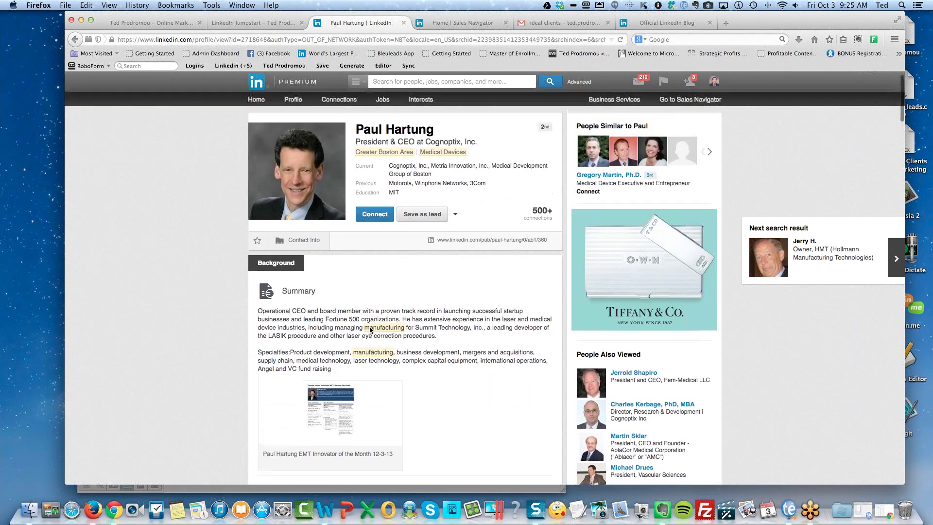
View the 9 Cognoptix colleagues, return to the CEO's profile, and reveal its Company Website.
{"action": "left_click", "coordinate": [403, 169]}
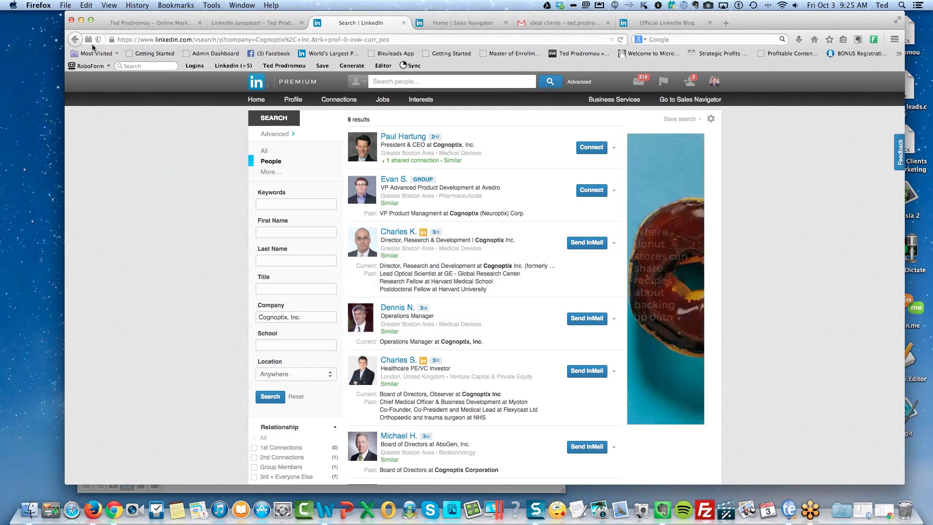
{"action": "left_click", "coordinate": [74, 40]}
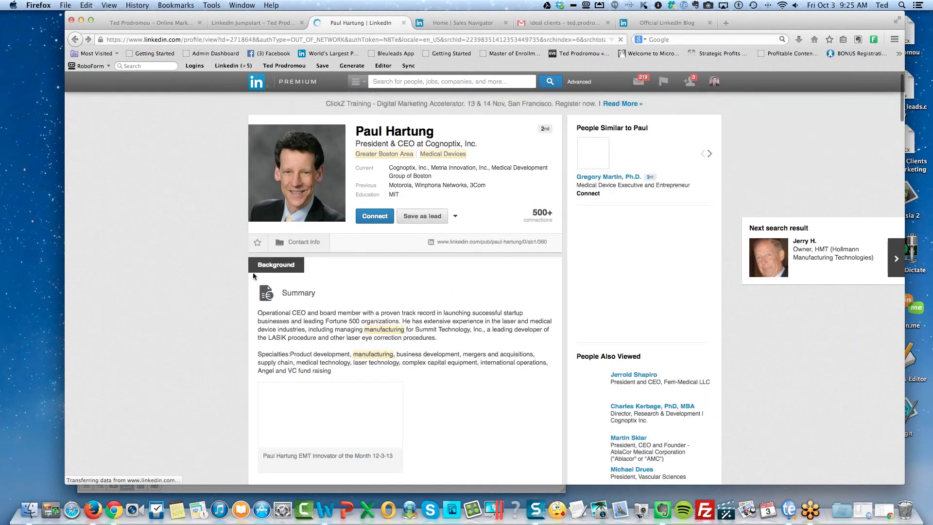
{"action": "left_click", "coordinate": [305, 241]}
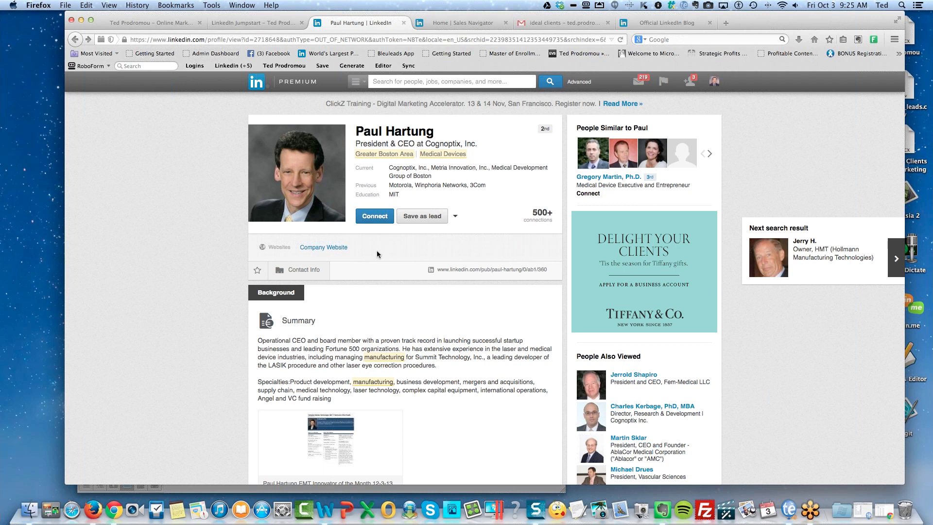
Scroll down to the profile's Groups section and expand it with 'See 9 more'.
{"action": "scroll", "coordinate": [376, 293], "scroll_direction": "down", "scroll_amount": 5}
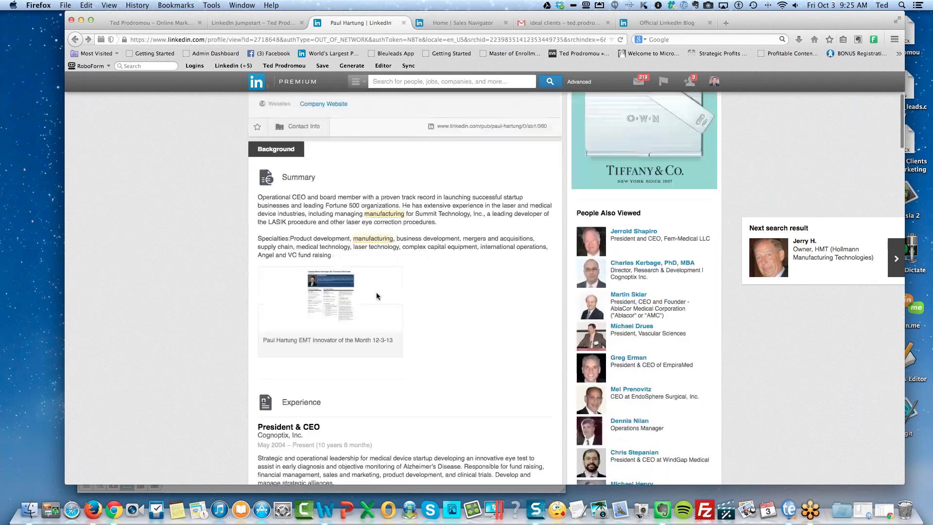
{"action": "scroll", "coordinate": [376, 296], "scroll_direction": "down", "scroll_amount": 10}
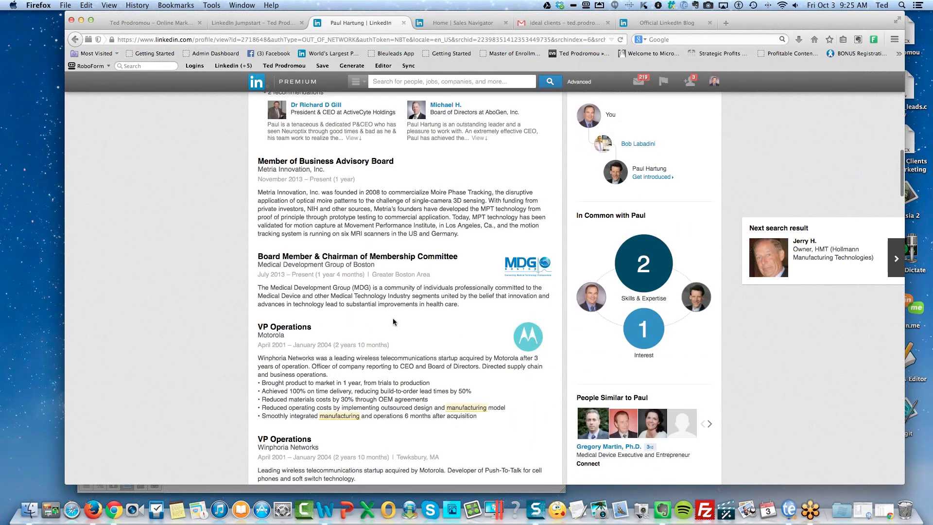
{"action": "scroll", "coordinate": [394, 322], "scroll_direction": "down", "scroll_amount": 5}
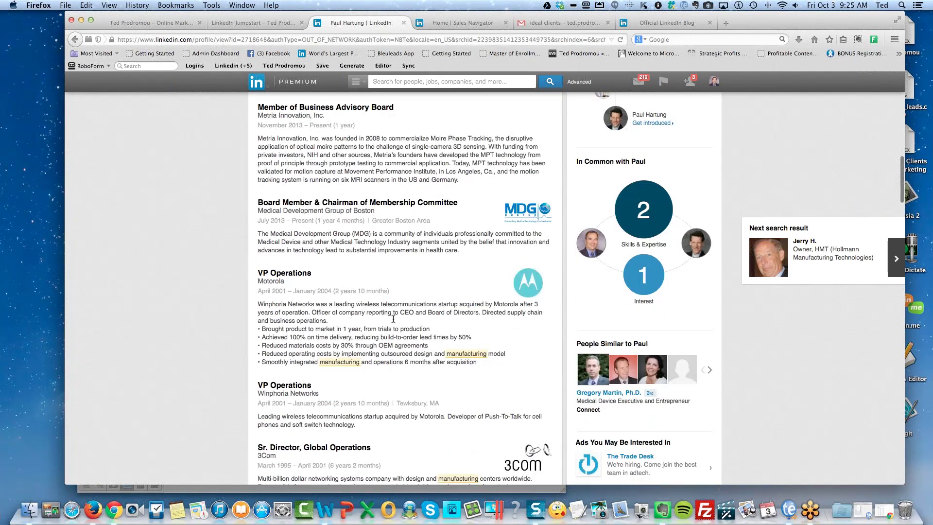
{"action": "scroll", "coordinate": [393, 319], "scroll_direction": "down", "scroll_amount": 15}
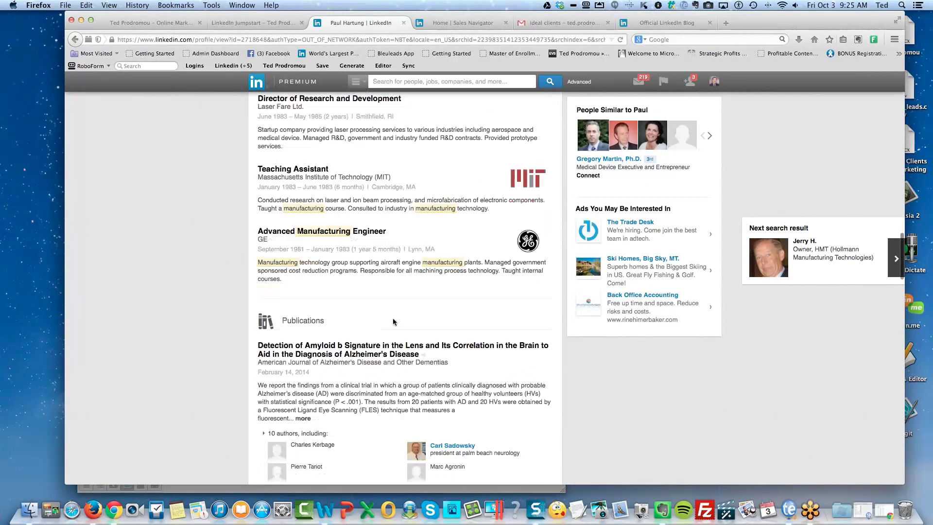
{"action": "scroll", "coordinate": [393, 320], "scroll_direction": "down", "scroll_amount": 4}
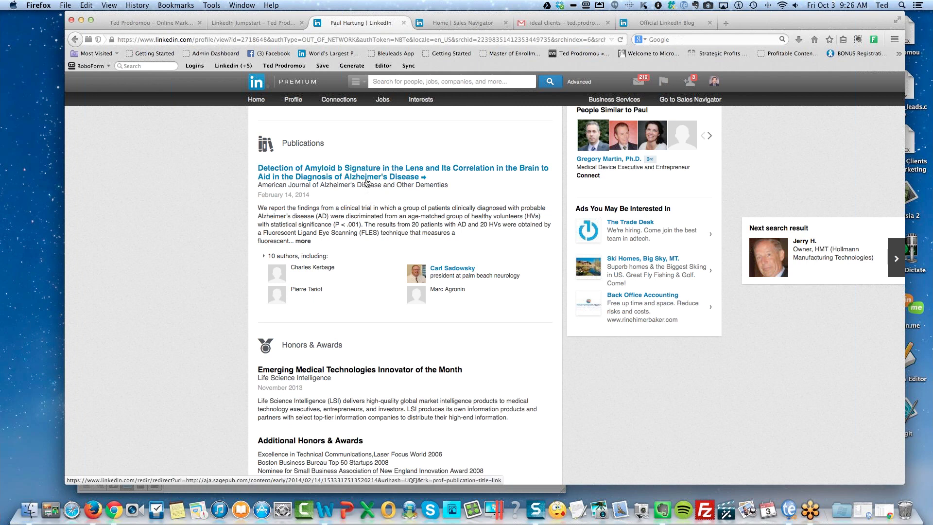
{"action": "scroll", "coordinate": [393, 317], "scroll_direction": "down", "scroll_amount": 3}
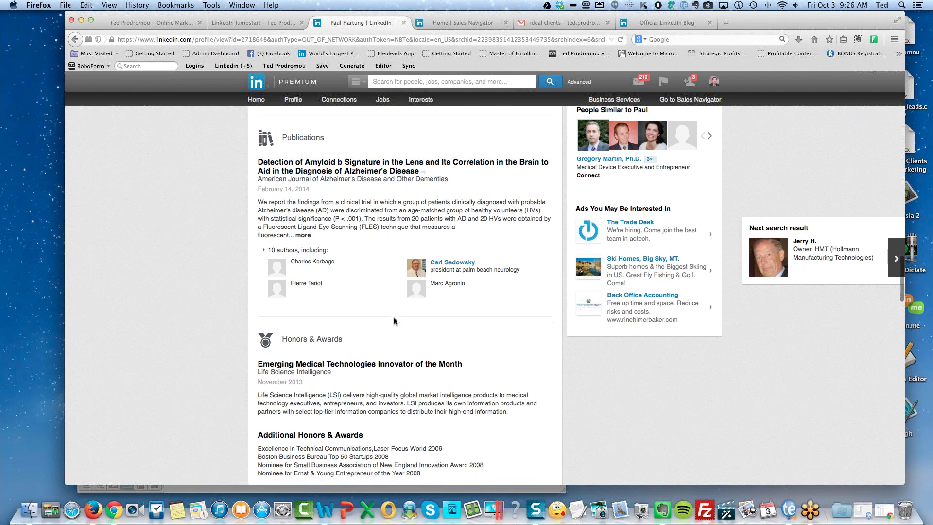
{"action": "scroll", "coordinate": [393, 321], "scroll_direction": "down", "scroll_amount": 6}
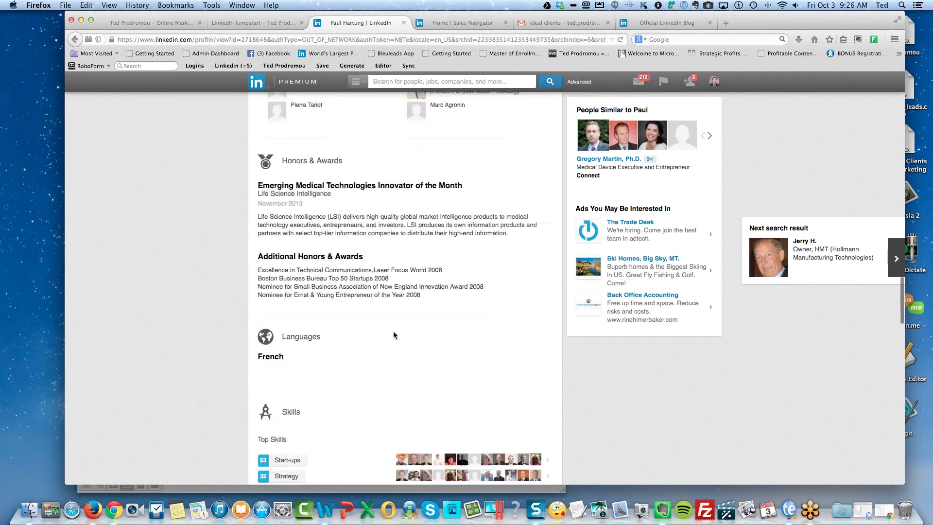
{"action": "scroll", "coordinate": [377, 300], "scroll_direction": "down", "scroll_amount": 3}
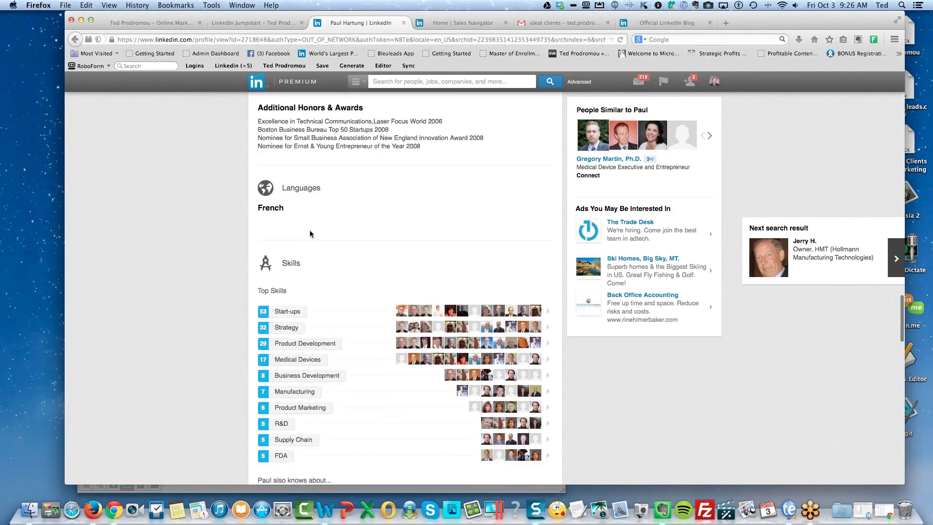
{"action": "scroll", "coordinate": [310, 234], "scroll_direction": "down", "scroll_amount": 9}
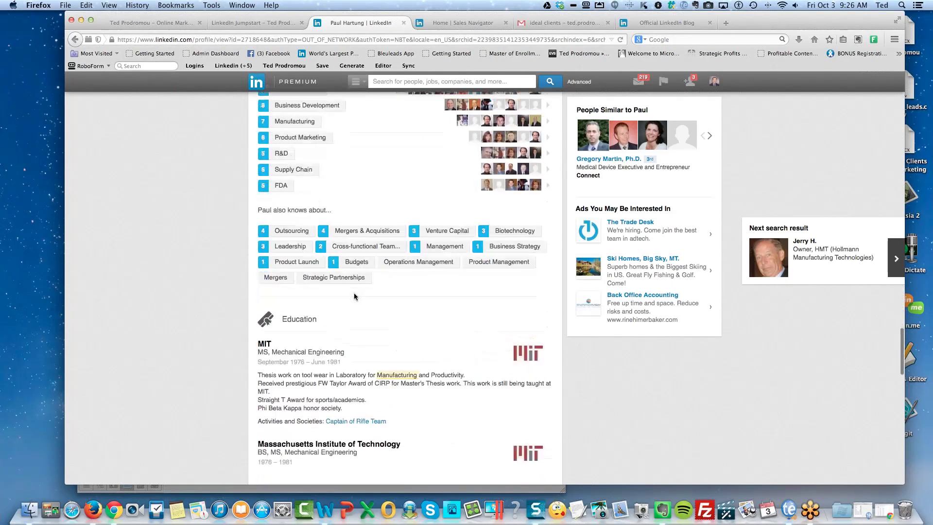
{"action": "scroll", "coordinate": [433, 346], "scroll_direction": "down", "scroll_amount": 5}
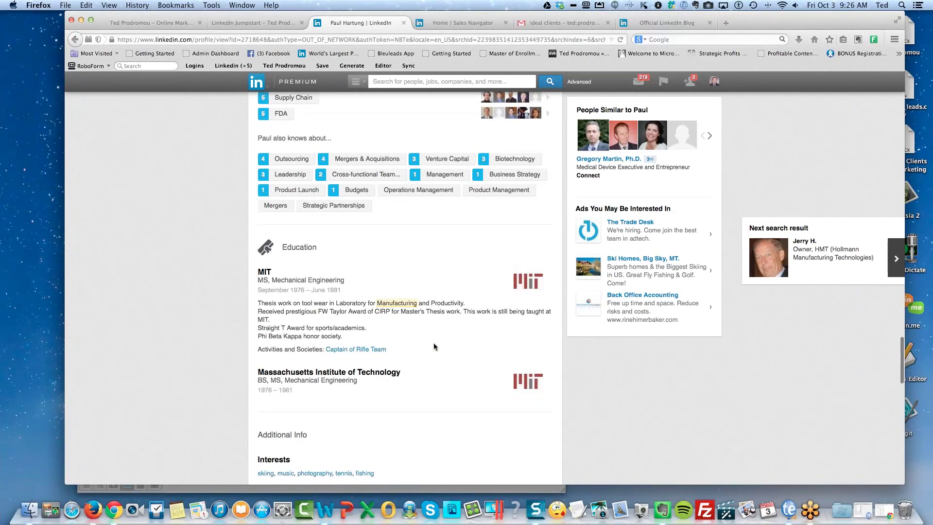
{"action": "scroll", "coordinate": [434, 346], "scroll_direction": "down", "scroll_amount": 6}
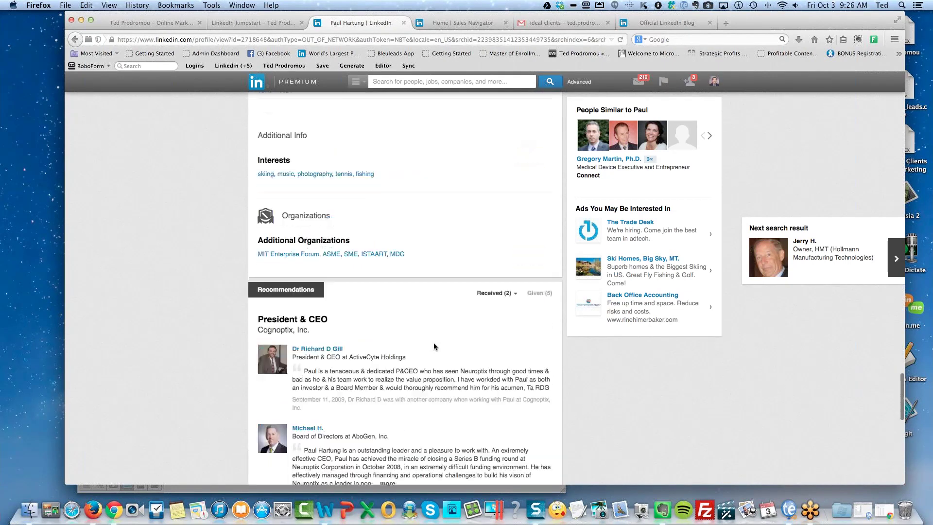
{"action": "scroll", "coordinate": [434, 344], "scroll_direction": "up", "scroll_amount": 1}
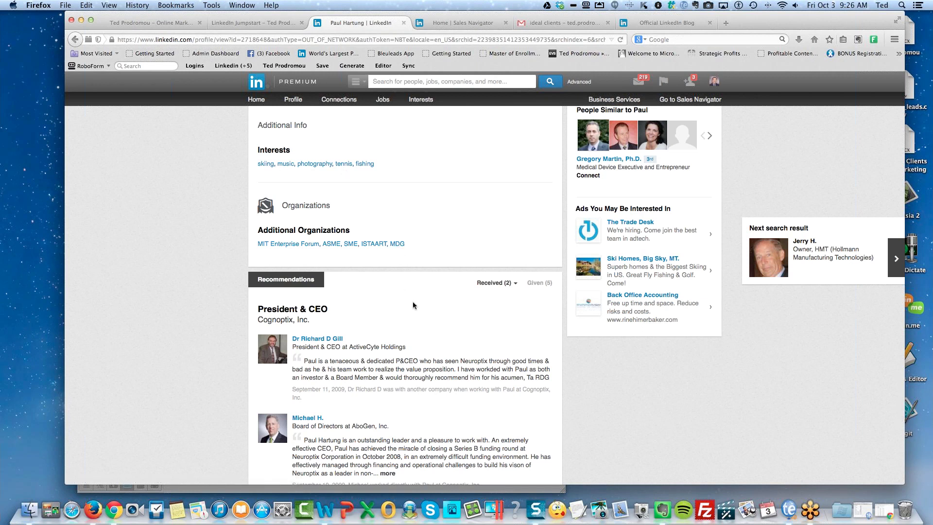
{"action": "scroll", "coordinate": [415, 314], "scroll_direction": "down", "scroll_amount": 5}
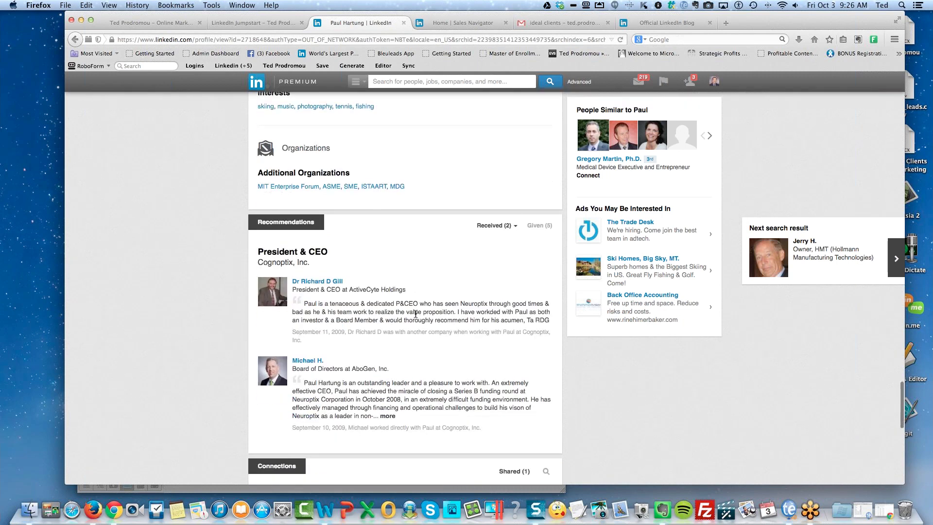
{"action": "scroll", "coordinate": [415, 313], "scroll_direction": "down", "scroll_amount": 4}
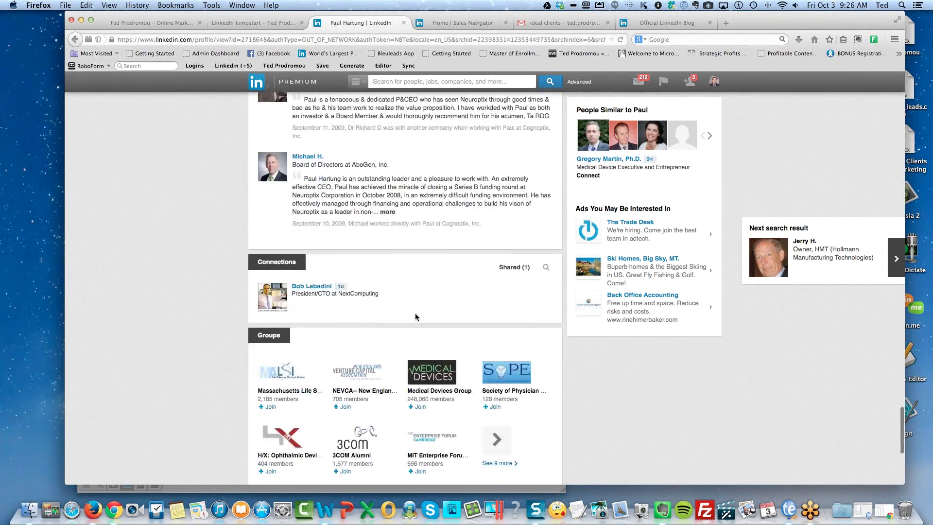
{"action": "scroll", "coordinate": [416, 314], "scroll_direction": "down", "scroll_amount": 6}
{"action": "left_click", "coordinate": [495, 354]}
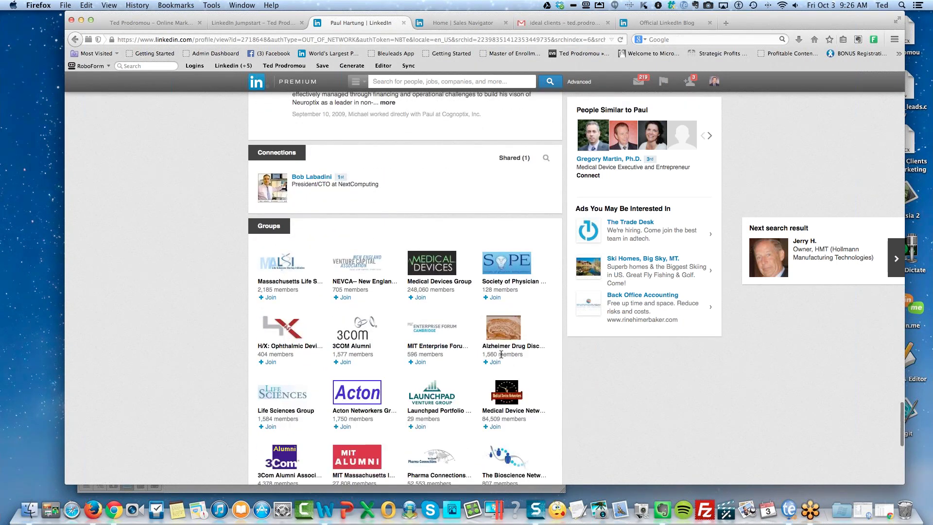
{"action": "scroll", "coordinate": [172, 331], "scroll_direction": "down", "scroll_amount": 3}
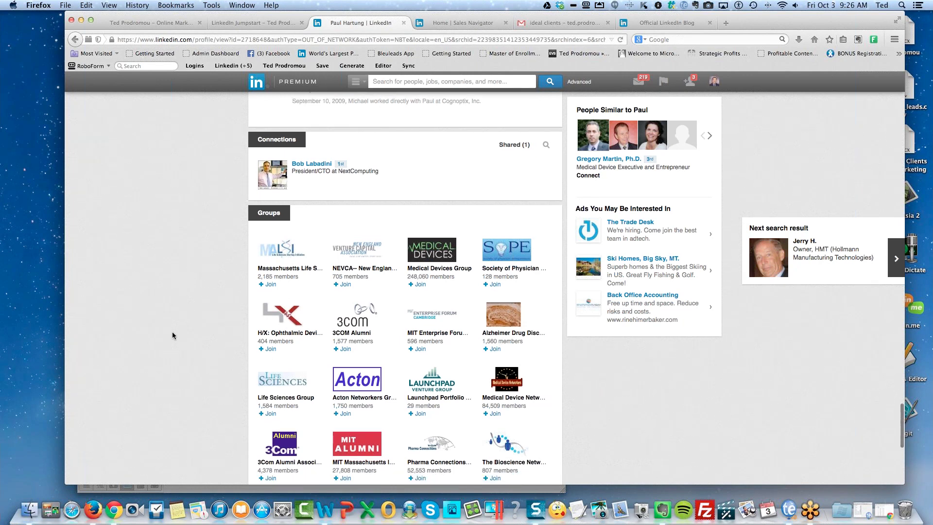
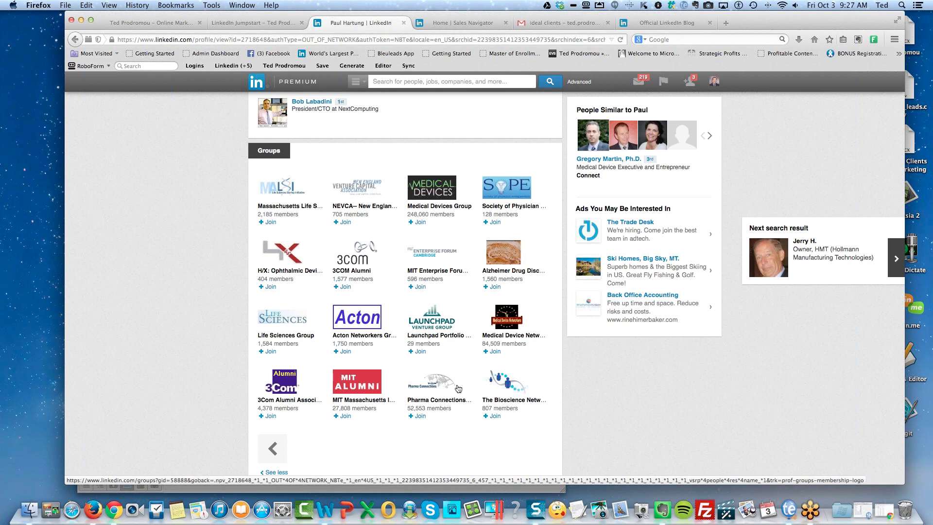
Scroll the Cognoptix CEO's profile from Groups back to the header and review the People Similar suggestions.
{"action": "scroll", "coordinate": [451, 382], "scroll_direction": "up", "scroll_amount": 2}
{"action": "scroll", "coordinate": [452, 383], "scroll_direction": "up", "scroll_amount": 10}
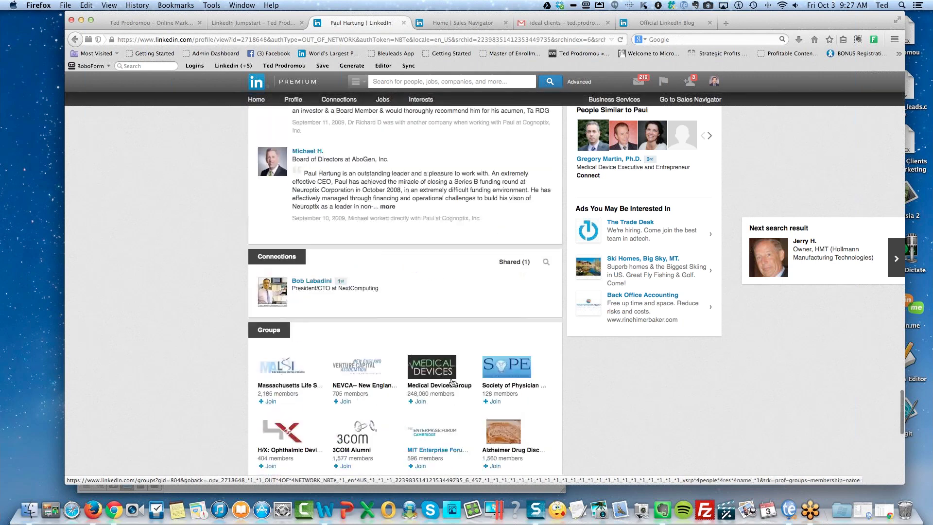
{"action": "scroll", "coordinate": [452, 383], "scroll_direction": "up", "scroll_amount": 15}
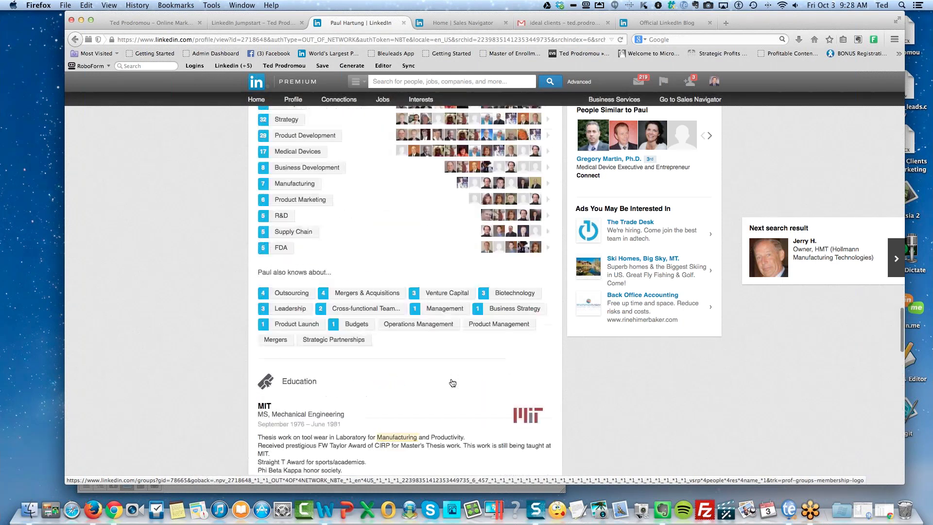
{"action": "scroll", "coordinate": [452, 383], "scroll_direction": "up", "scroll_amount": 15}
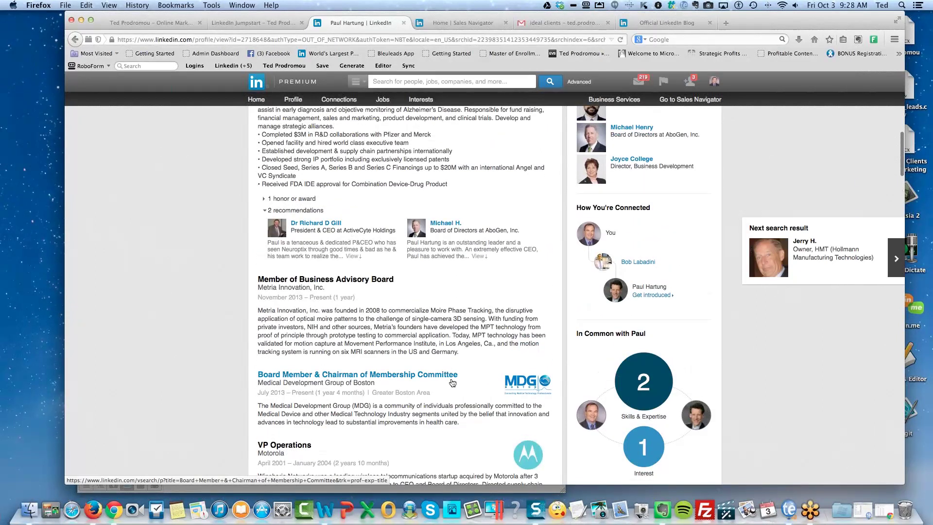
{"action": "scroll", "coordinate": [452, 383], "scroll_direction": "up", "scroll_amount": 10}
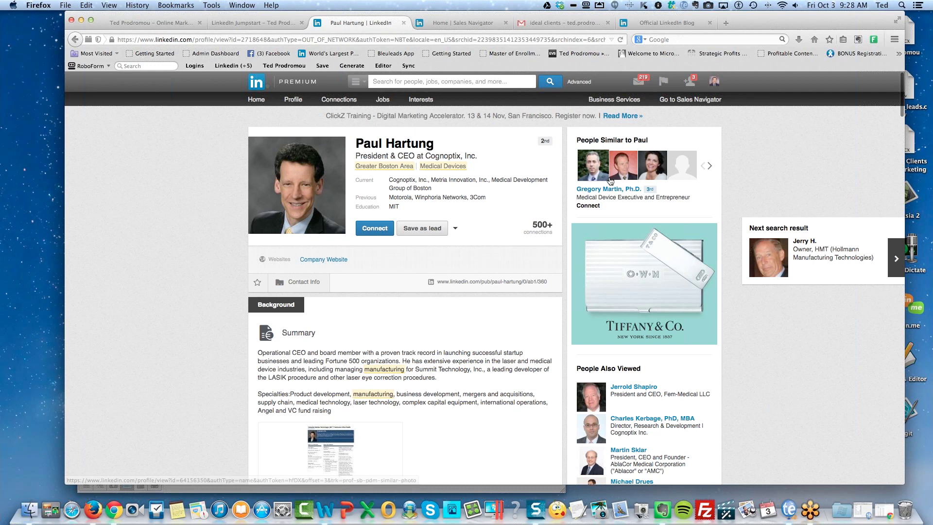
{"action": "mouse_move", "coordinate": [624, 167]}
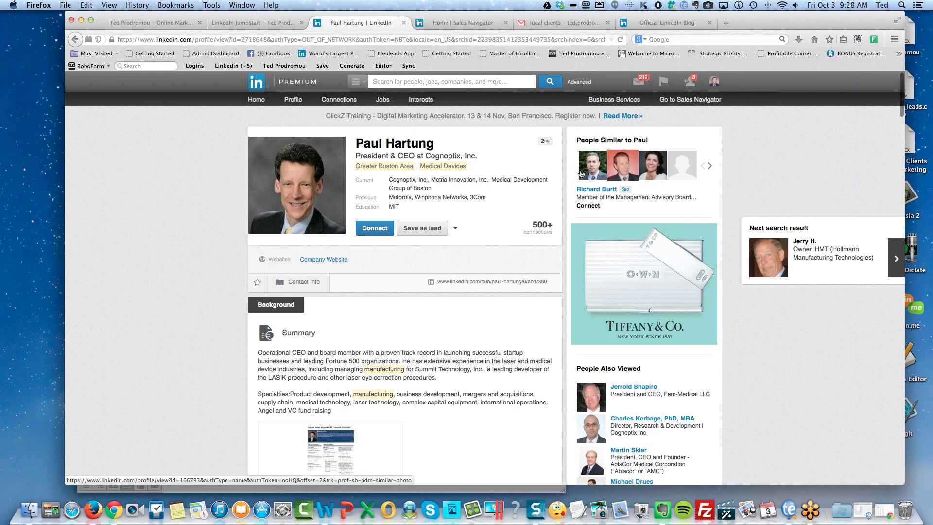
{"action": "mouse_move", "coordinate": [591, 174]}
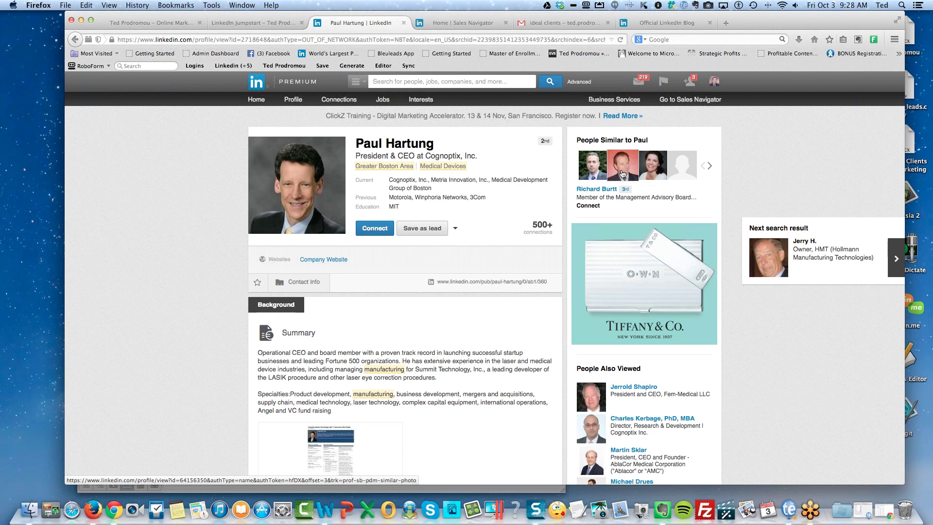
{"action": "mouse_move", "coordinate": [666, 171]}
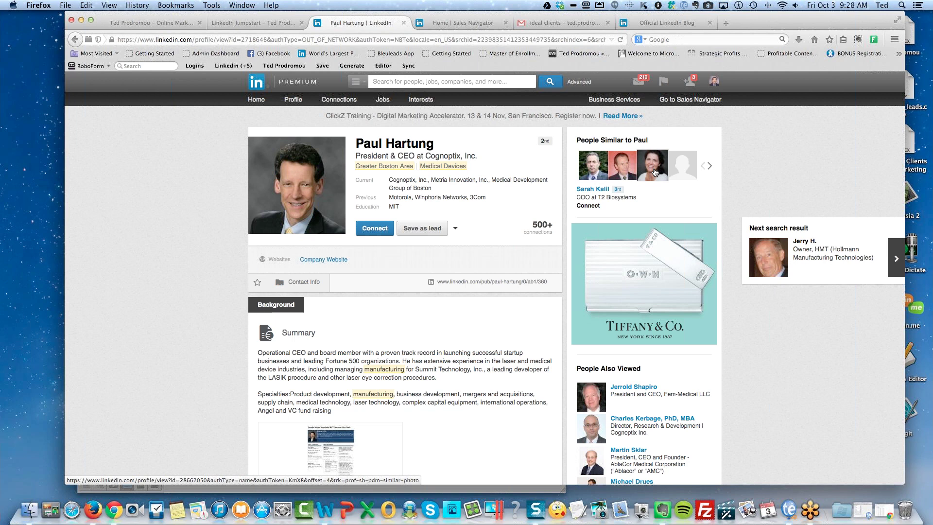
{"action": "left_click", "coordinate": [710, 167]}
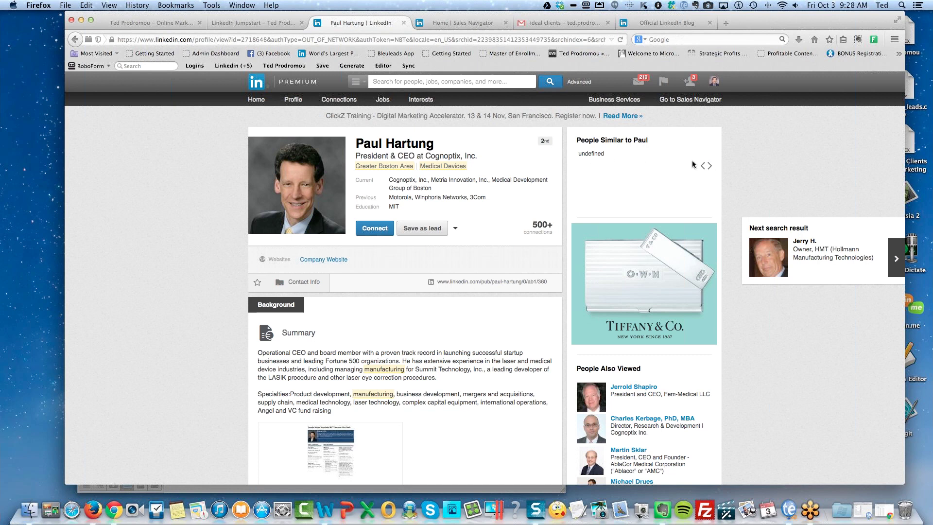
{"action": "left_click", "coordinate": [701, 167]}
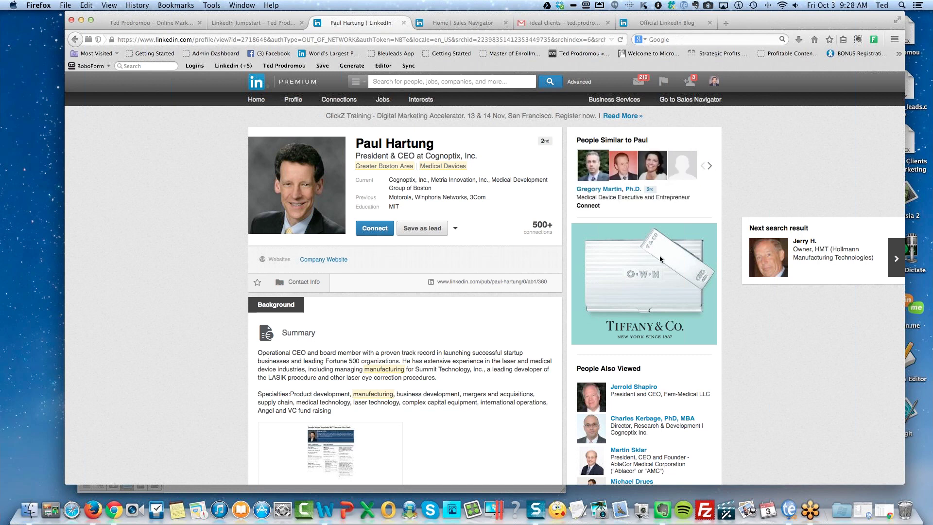
{"action": "scroll", "coordinate": [698, 218], "scroll_direction": "down", "scroll_amount": 1}
{"action": "mouse_move", "coordinate": [682, 162]}
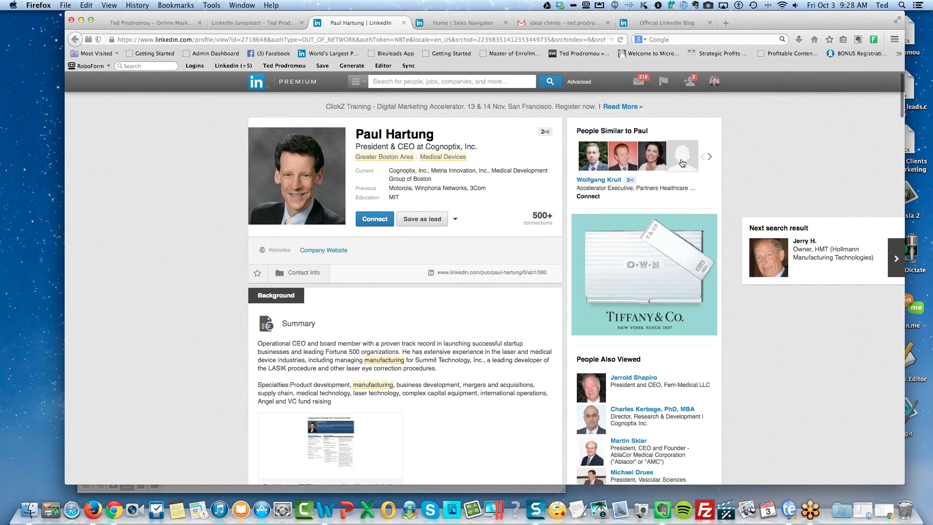
{"action": "left_click", "coordinate": [709, 158]}
{"action": "left_click", "coordinate": [702, 156]}
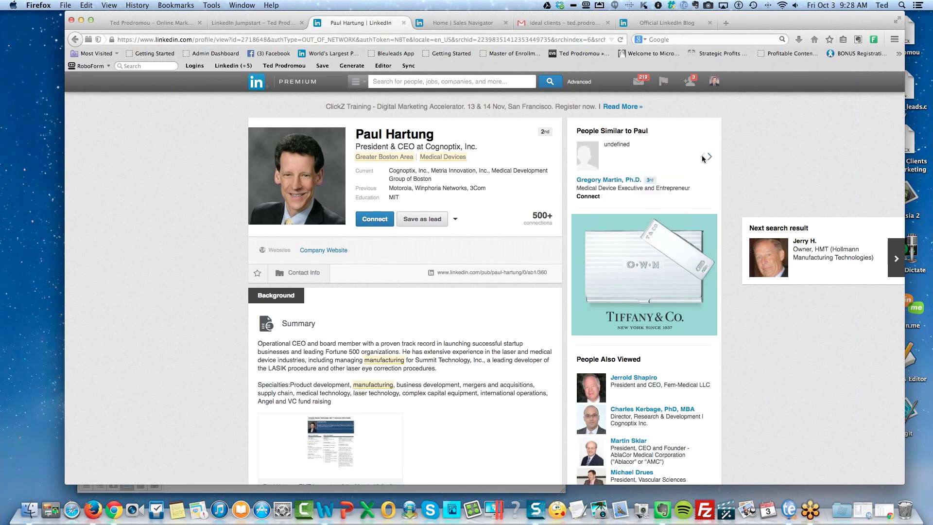
{"action": "scroll", "coordinate": [643, 281], "scroll_direction": "down", "scroll_amount": 5}
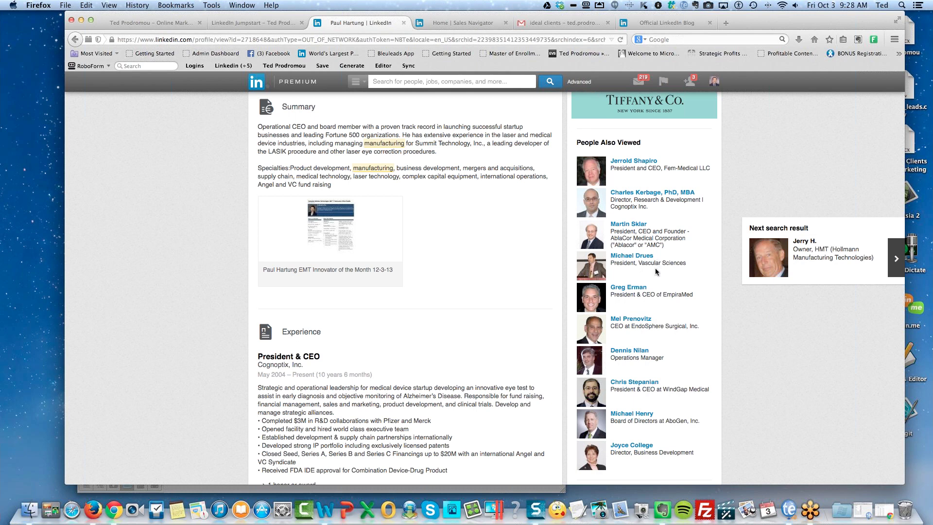
{"action": "scroll", "coordinate": [660, 296], "scroll_direction": "down", "scroll_amount": 3}
{"action": "scroll", "coordinate": [660, 298], "scroll_direction": "down", "scroll_amount": 4}
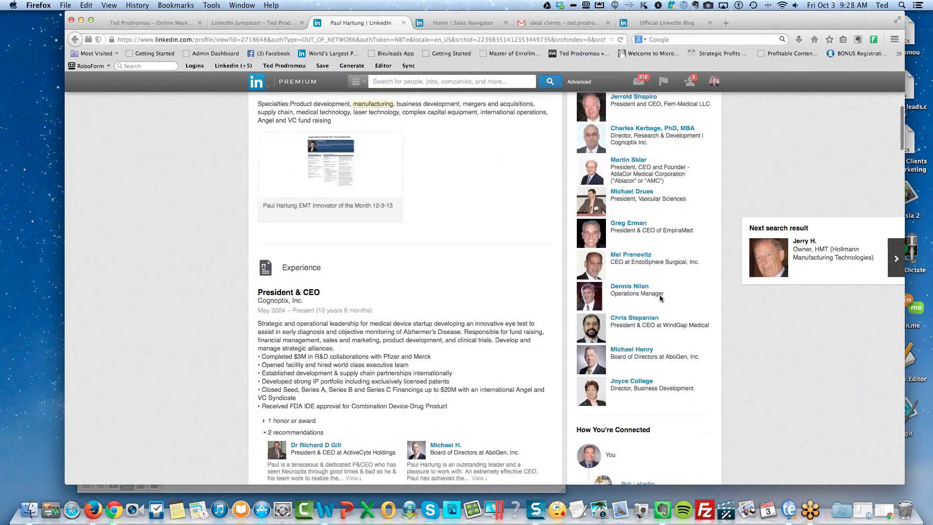
{"action": "scroll", "coordinate": [660, 298], "scroll_direction": "down", "scroll_amount": 4}
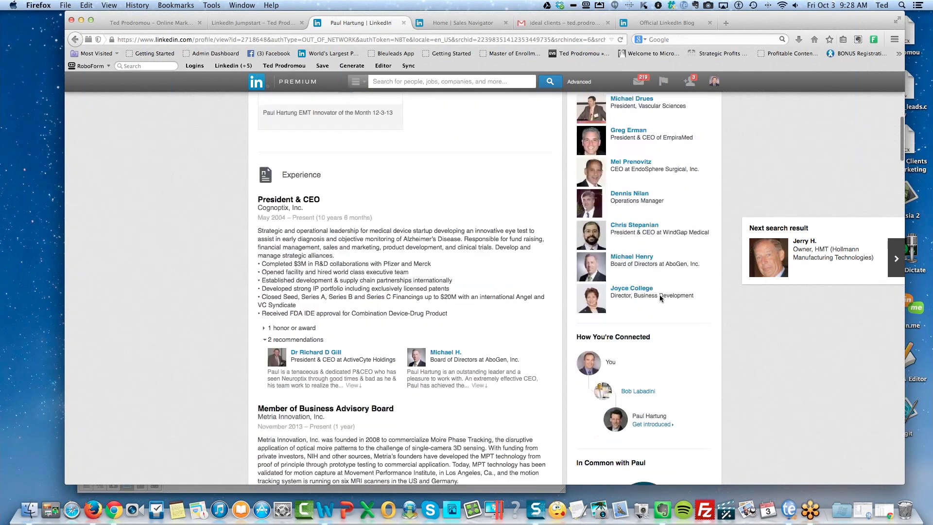
{"action": "scroll", "coordinate": [660, 299], "scroll_direction": "up", "scroll_amount": 10}
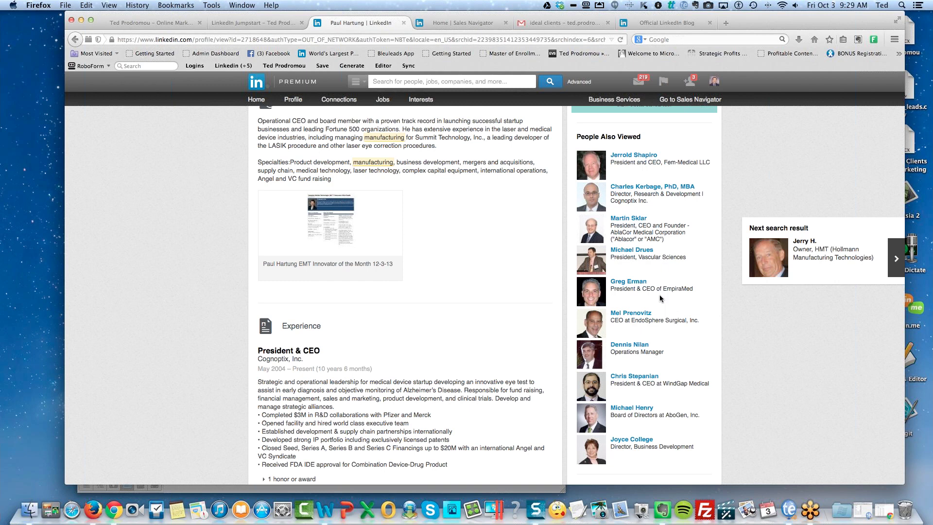
{"action": "scroll", "coordinate": [450, 262], "scroll_direction": "up", "scroll_amount": 5}
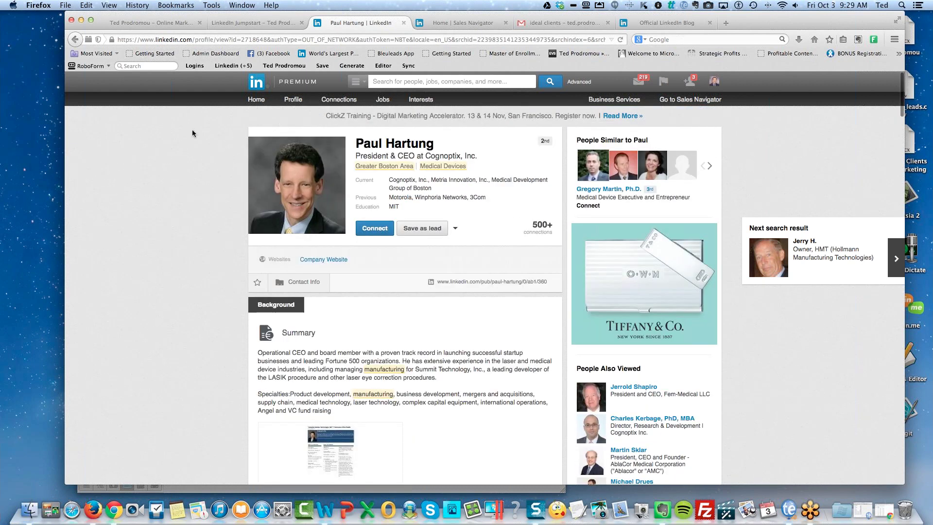
{"action": "left_click", "coordinate": [75, 39]}
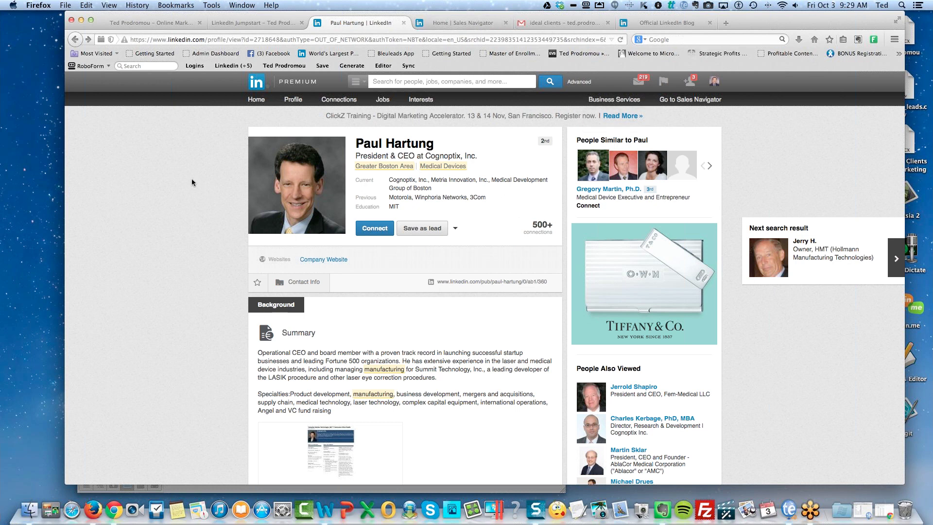
Save the manufacturing people search with a Weekly alert, then open the saved 'coach' search results.
{"action": "left_click", "coordinate": [74, 41]}
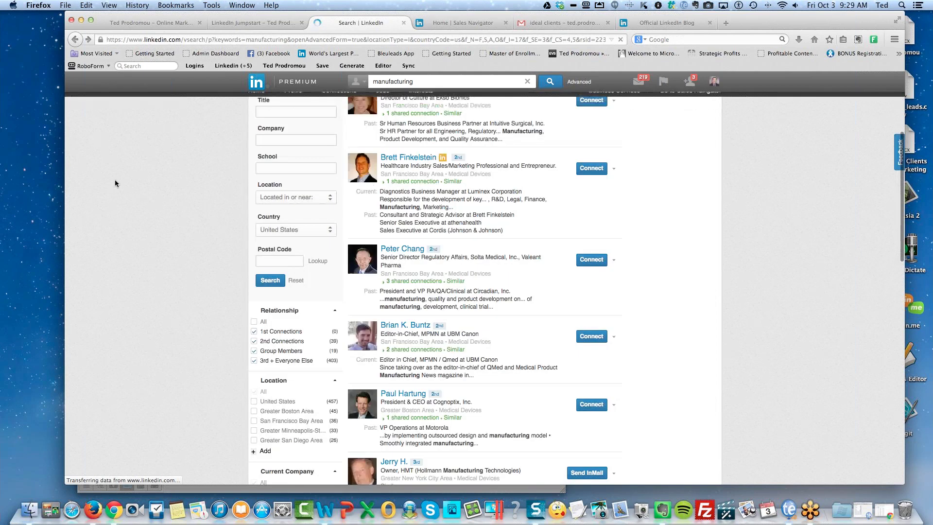
{"action": "scroll", "coordinate": [213, 231], "scroll_direction": "up", "scroll_amount": 5}
{"action": "mouse_move", "coordinate": [329, 111]}
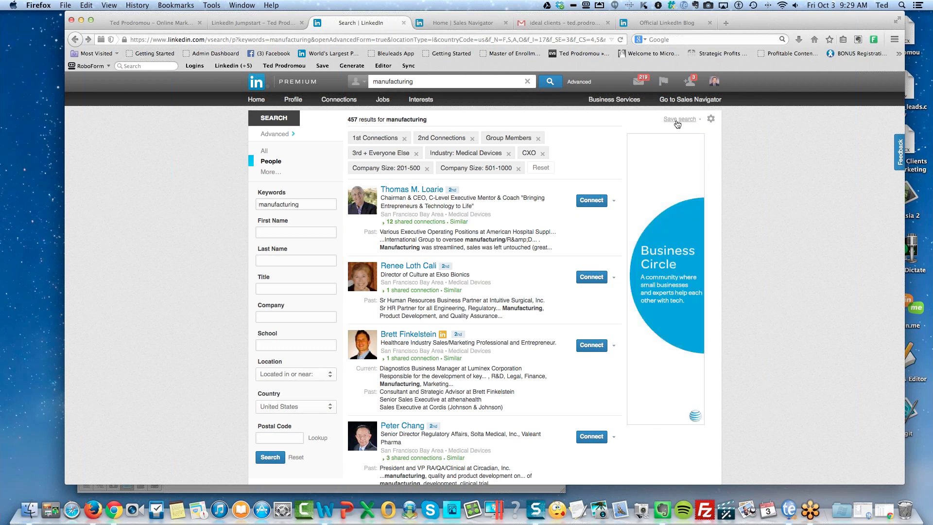
{"action": "left_click", "coordinate": [679, 120]}
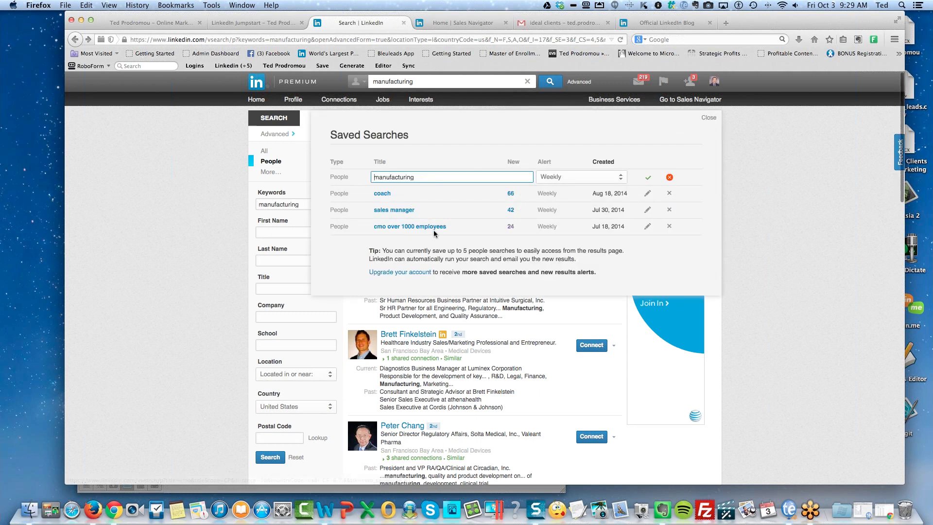
{"action": "scroll", "coordinate": [434, 232], "scroll_direction": "down", "scroll_amount": 1}
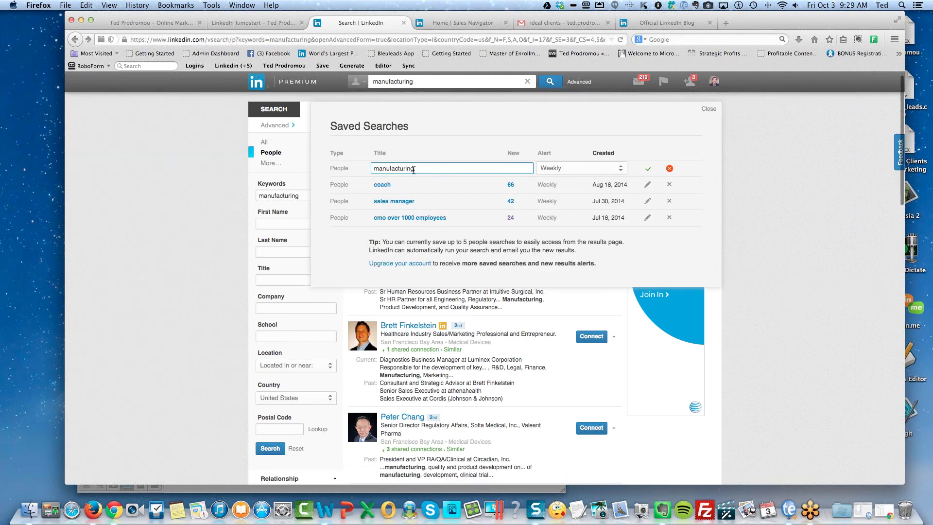
{"action": "left_click", "coordinate": [569, 174]}
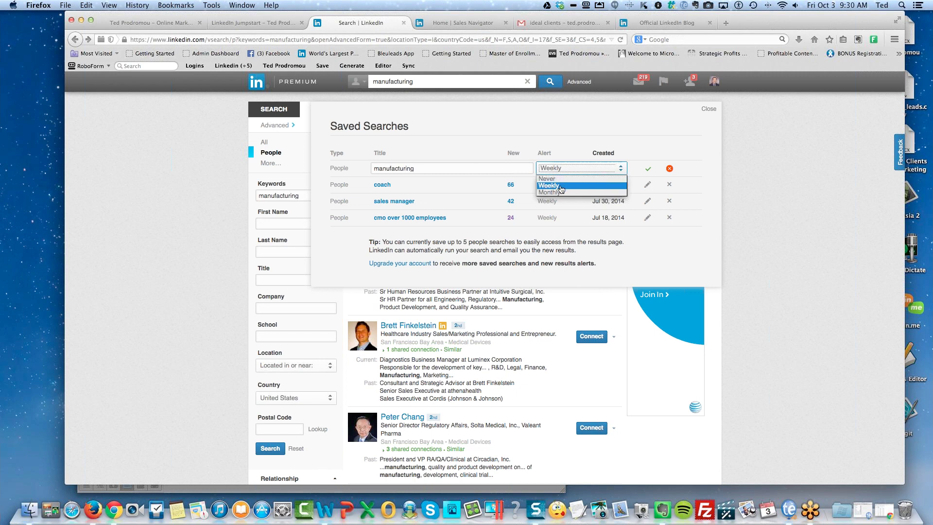
{"action": "left_click", "coordinate": [561, 187]}
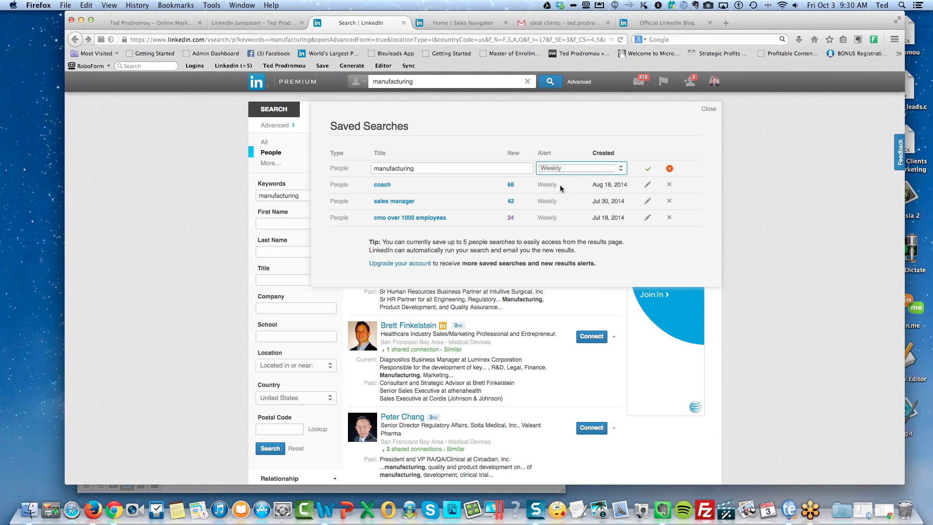
{"action": "left_click", "coordinate": [648, 170]}
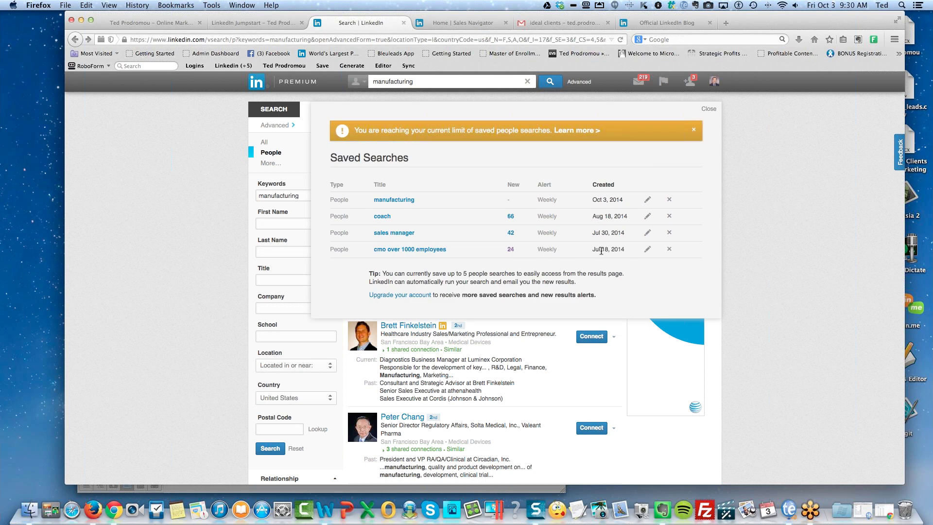
{"action": "left_click", "coordinate": [382, 217]}
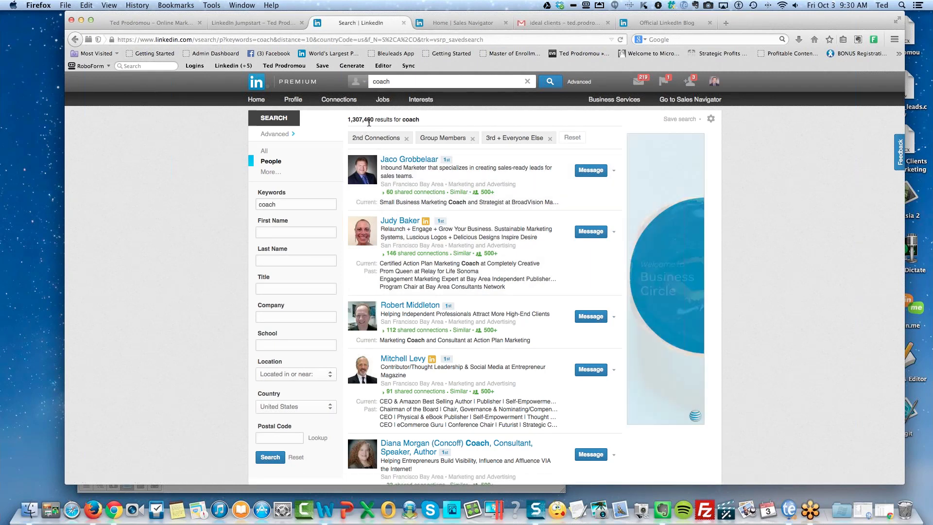
Go back to the manufacturing results and reopen the Saved Searches list.
{"action": "left_click", "coordinate": [75, 40]}
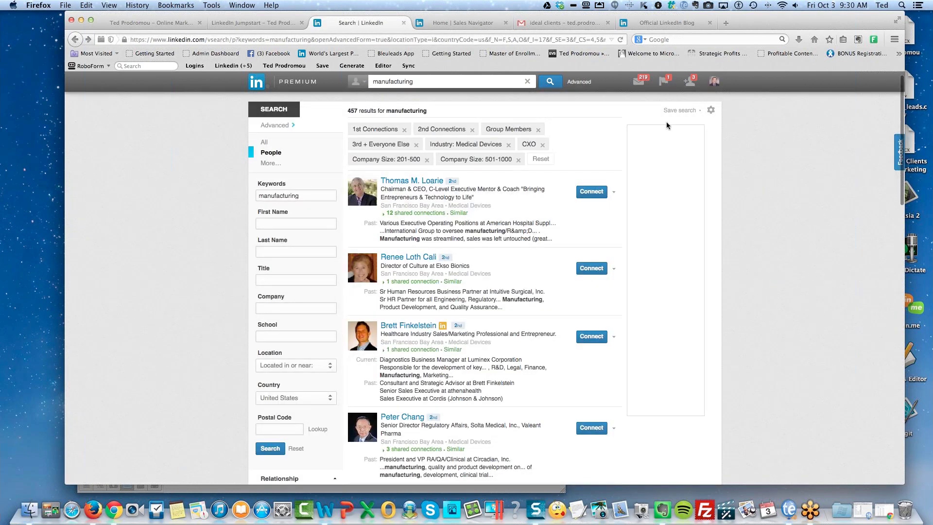
{"action": "left_click", "coordinate": [678, 110]}
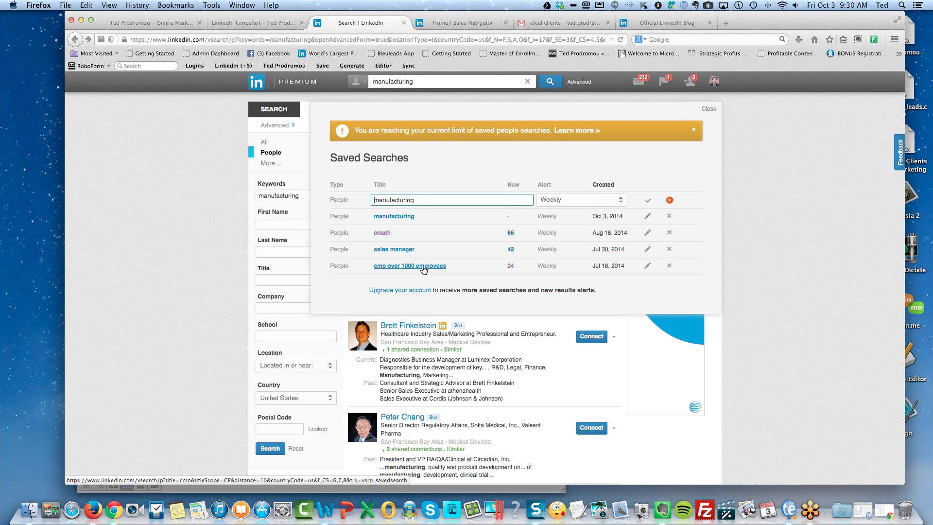
Cancel the duplicate manufacturing saved-search row and close the Saved Searches popup.
{"action": "left_click", "coordinate": [669, 200]}
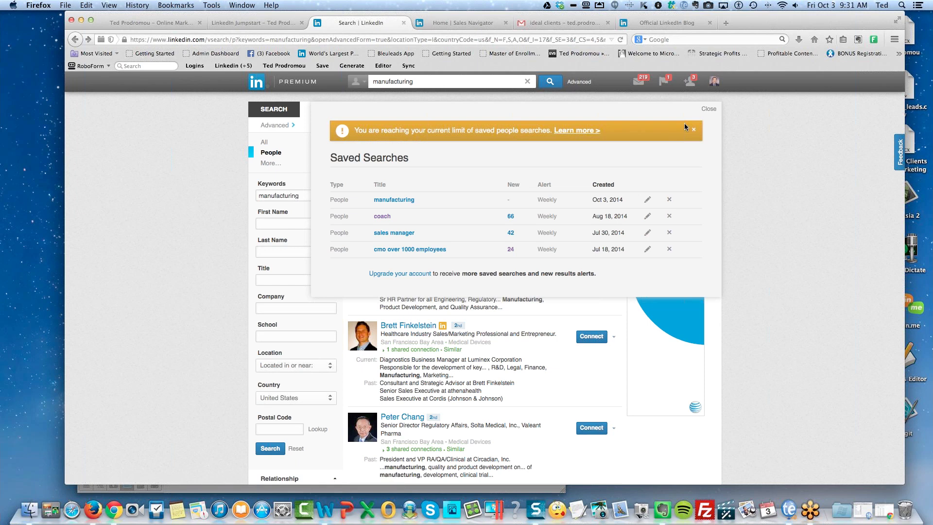
{"action": "left_click", "coordinate": [709, 109]}
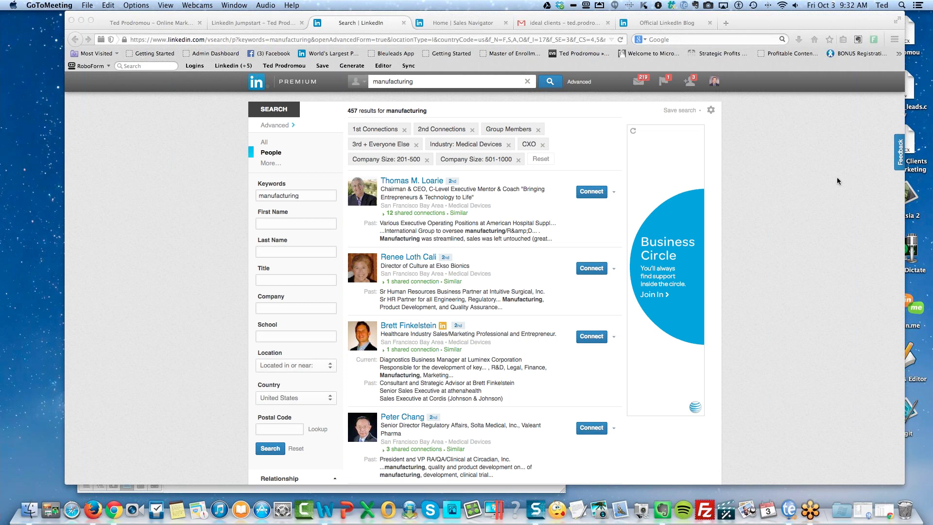
Search for a specific person by name, view their profile, then bring up Advanced People Search.
{"action": "left_click", "coordinate": [417, 83]}
{"action": "left_click_drag", "start_coordinate": [417, 83], "coordinate": [359, 79]}
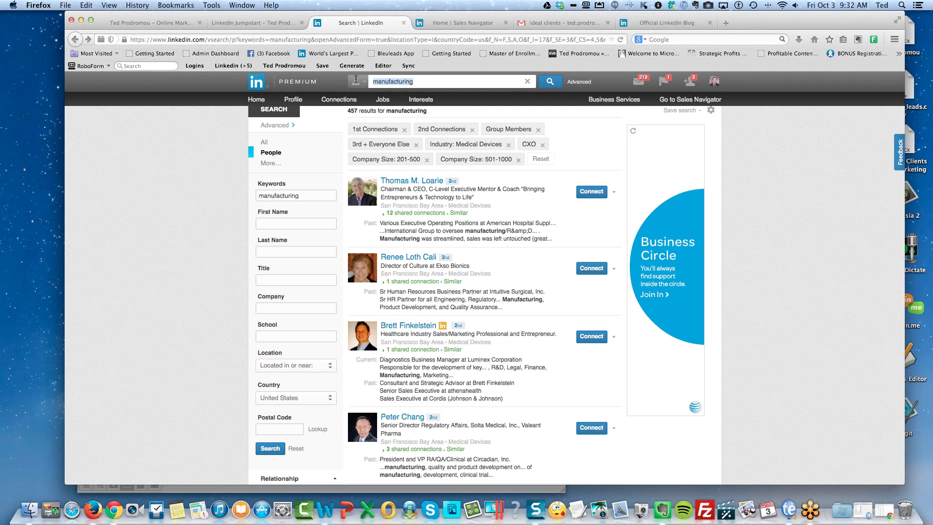
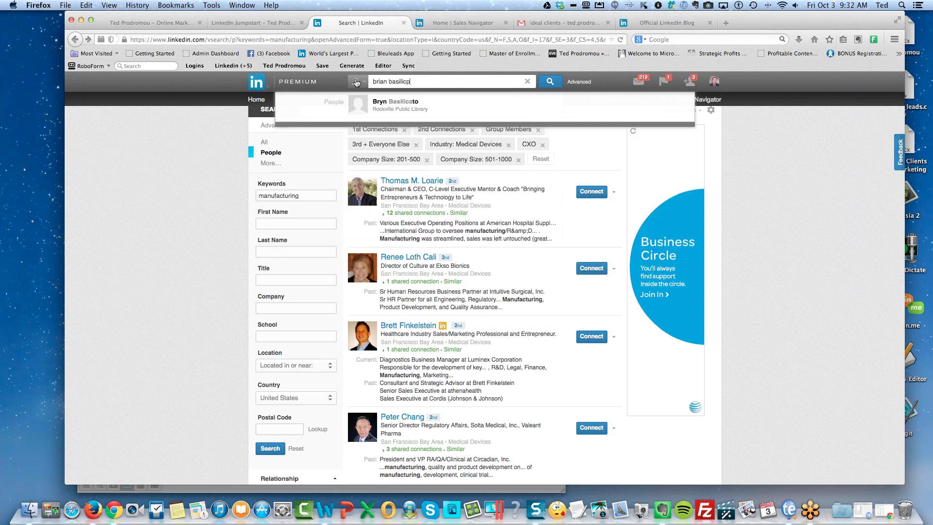
{"action": "key", "text": "Return"}
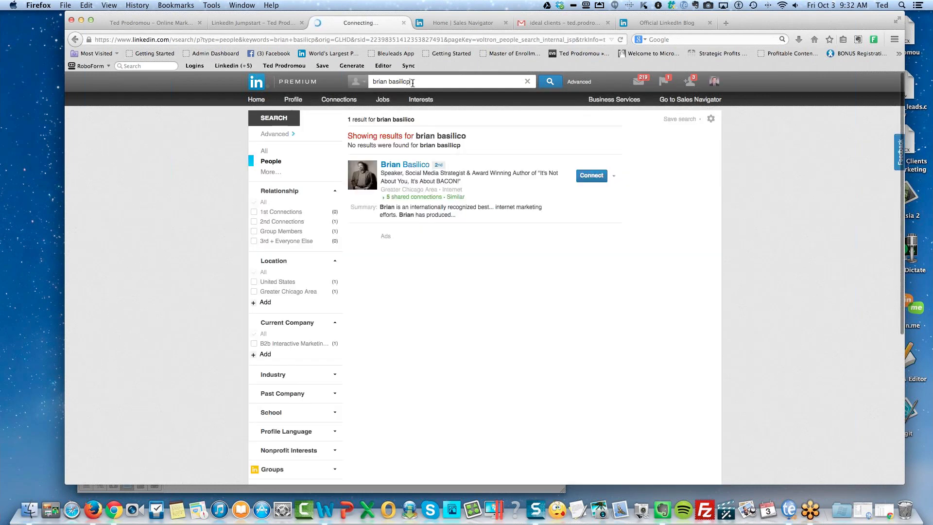
{"action": "left_click", "coordinate": [407, 165]}
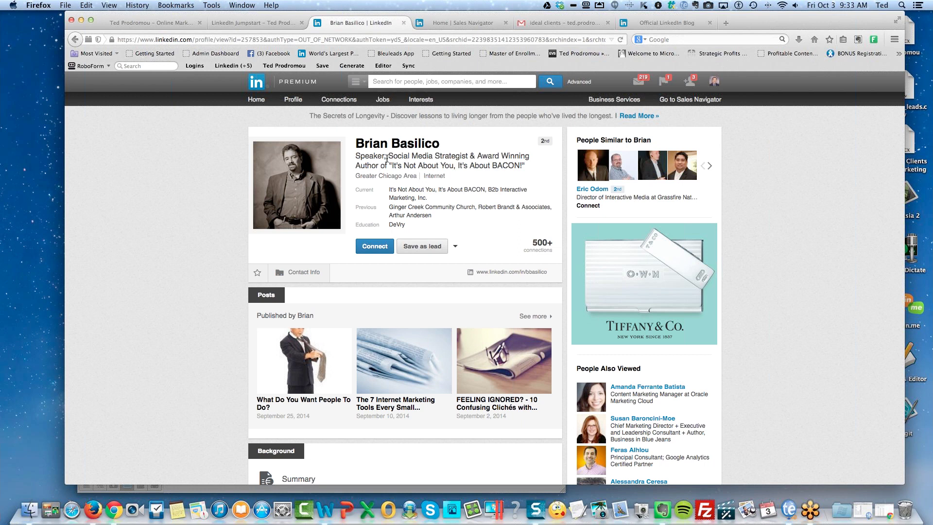
{"action": "left_click", "coordinate": [580, 83]}
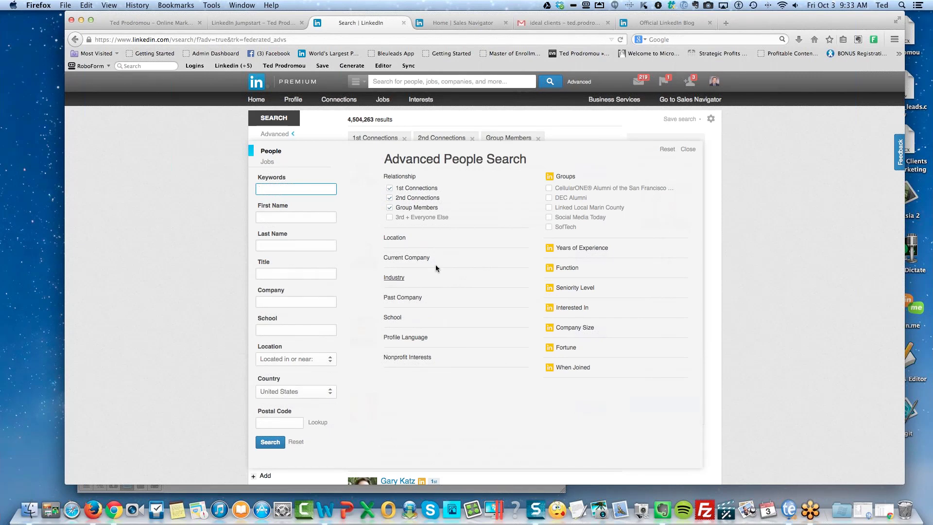
Include 3rd + Everyone Else connections and limit Company Size to 1-10 employees.
{"action": "left_click", "coordinate": [389, 218]}
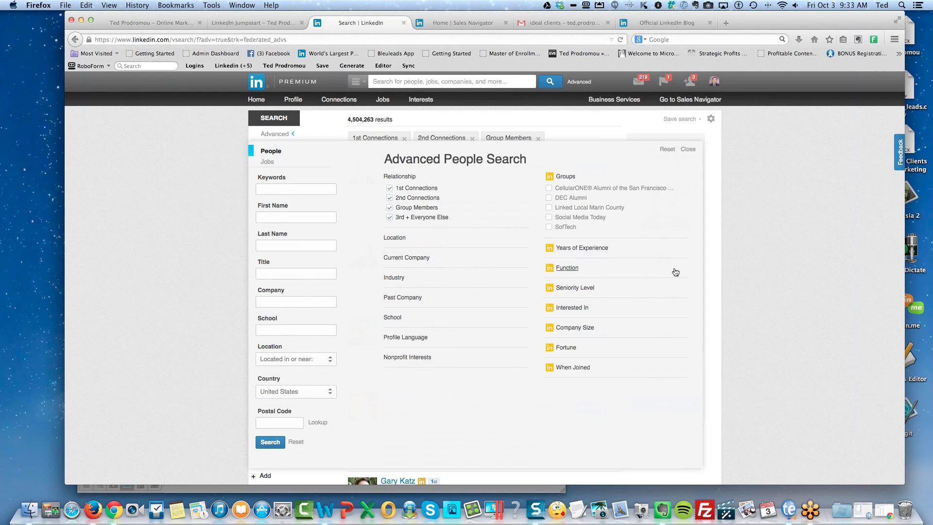
{"action": "left_click", "coordinate": [591, 329]}
{"action": "left_click", "coordinate": [548, 340]}
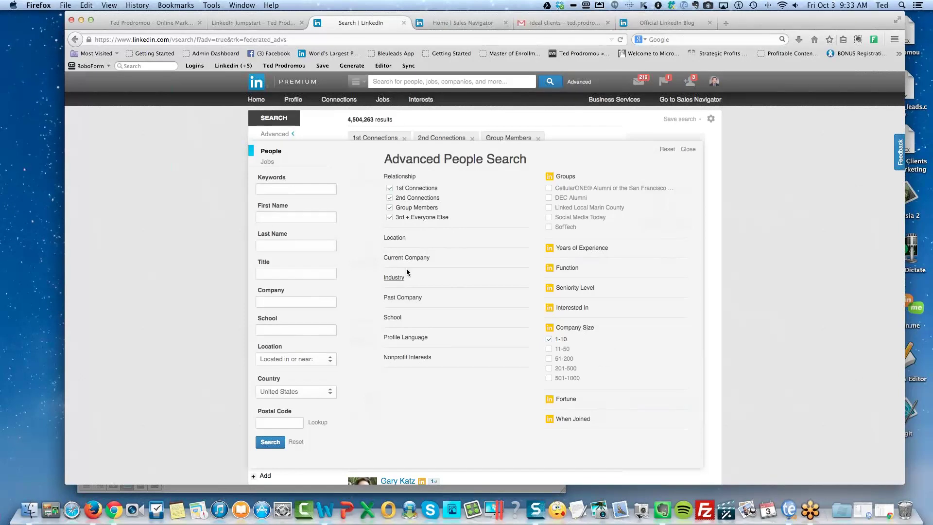
Set the Title filter to 'president' with Current positions only and run the search.
{"action": "left_click", "coordinate": [297, 272]}
{"action": "type", "text": "ow"}
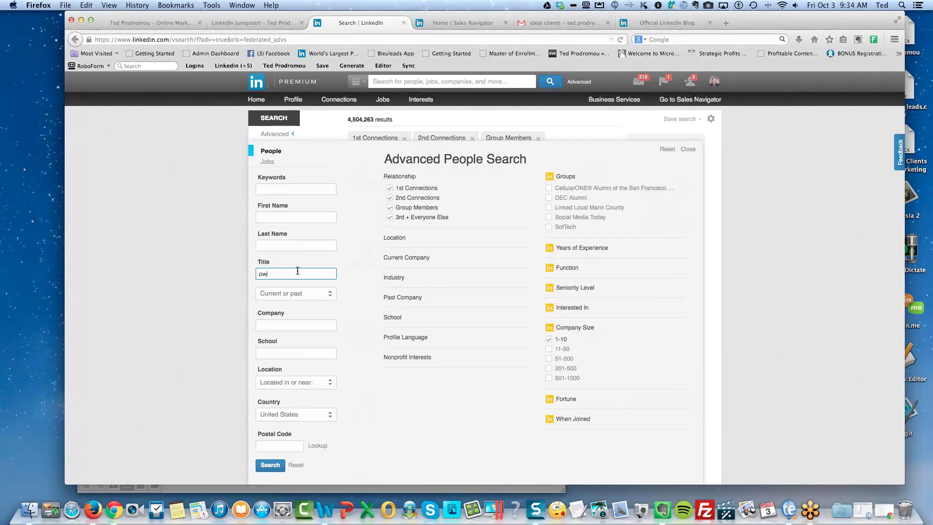
{"action": "type", "text": "ner"}
{"action": "key", "text": "BackSpace"}
{"action": "key", "text": "BackSpace"}
{"action": "key", "text": "BackSpace"}
{"action": "key", "text": "BackSpace"}
{"action": "key", "text": "BackSpace"}
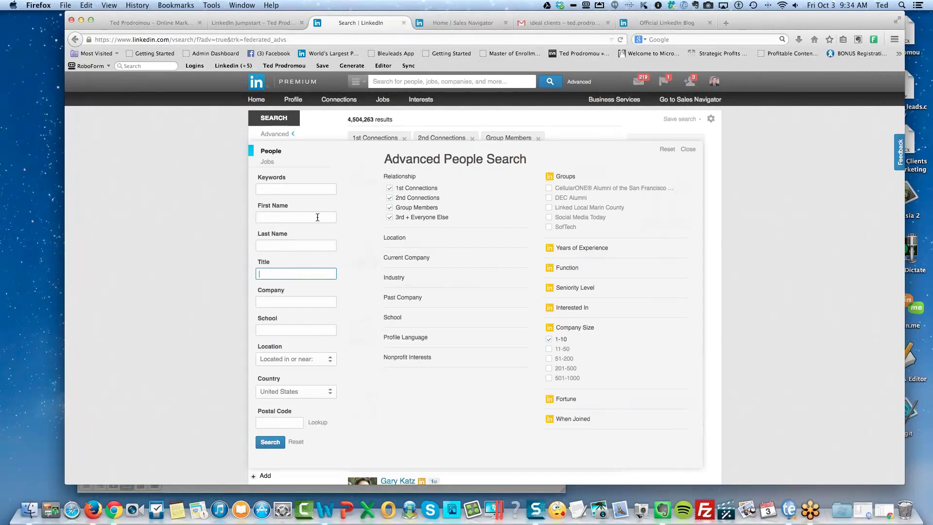
{"action": "left_click", "coordinate": [284, 190]}
{"action": "left_click", "coordinate": [273, 272]}
{"action": "type", "text": "pre"}
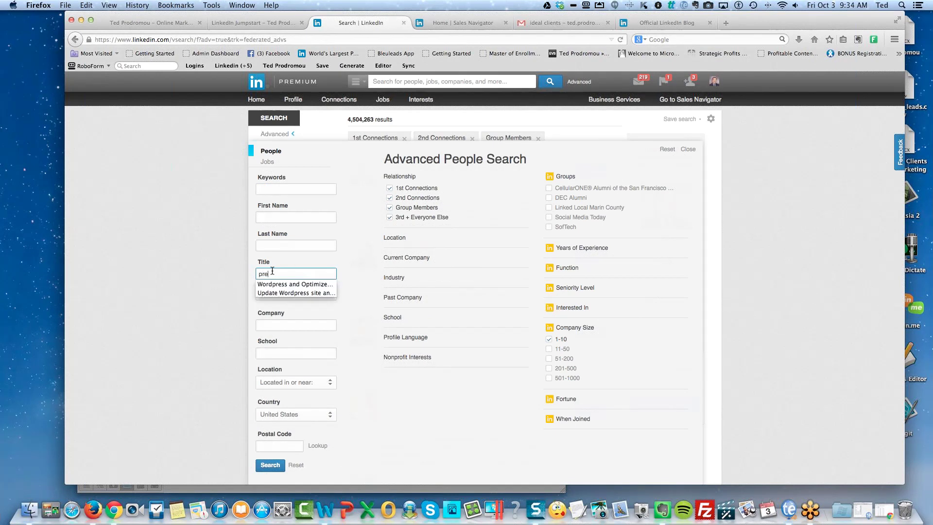
{"action": "type", "text": "seid"}
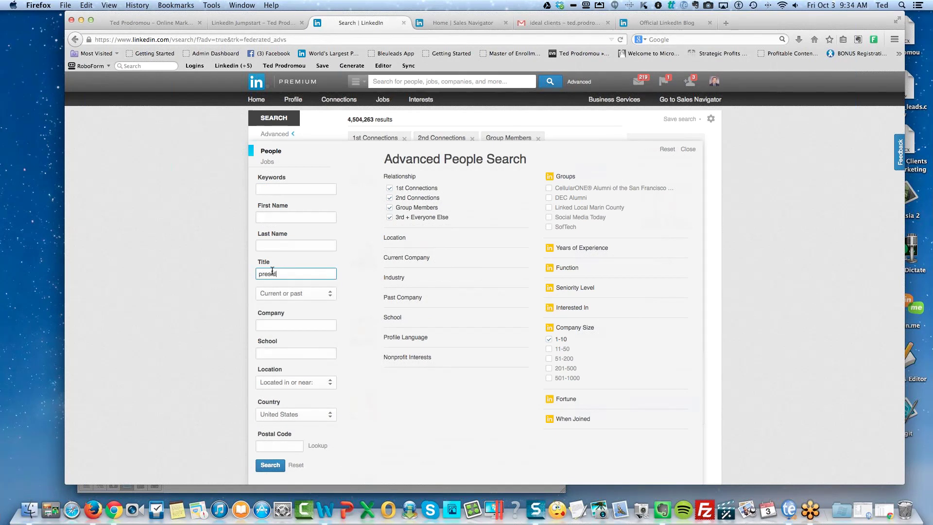
{"action": "type", "text": "ent"}
{"action": "left_click", "coordinate": [291, 300]}
{"action": "left_click", "coordinate": [276, 311]}
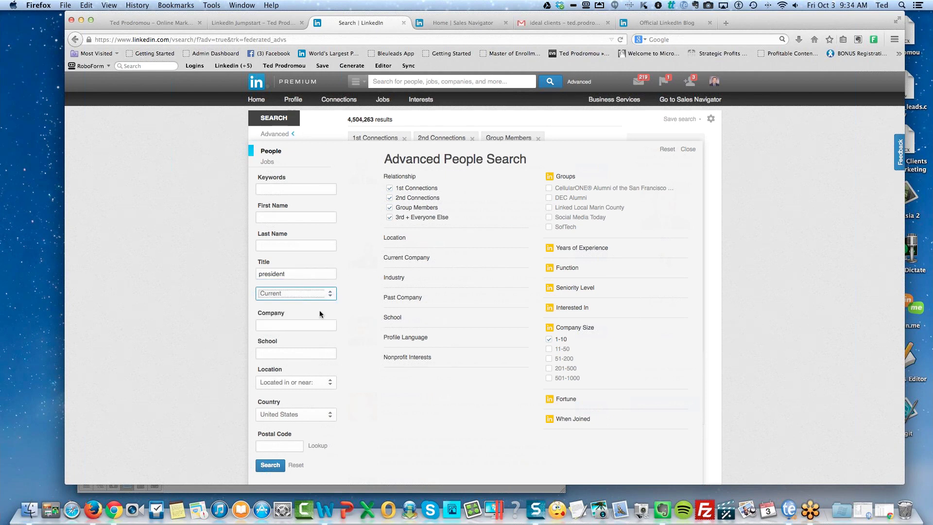
{"action": "left_click", "coordinate": [356, 342]}
{"action": "scroll", "coordinate": [454, 414], "scroll_direction": "down", "scroll_amount": 3}
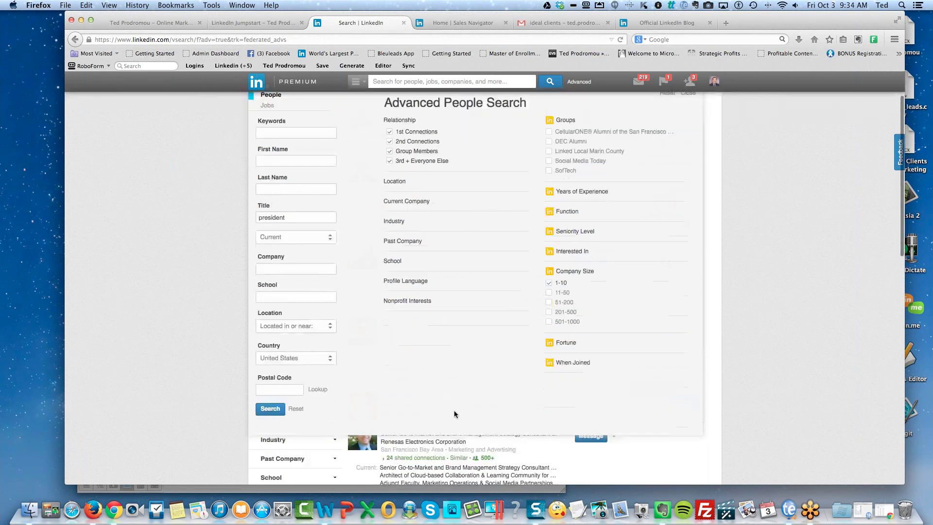
{"action": "left_click", "coordinate": [270, 402]}
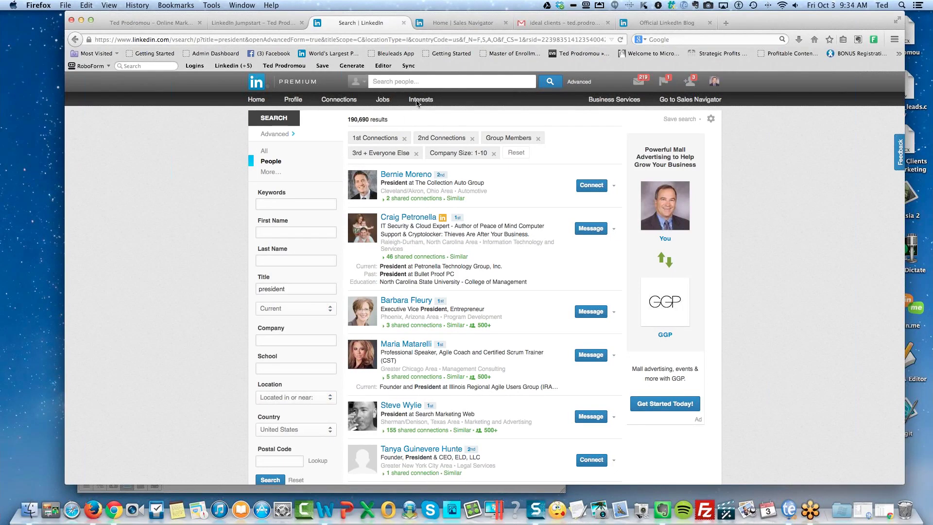
Switch to the Home | Sales Navigator tab showing potential leads.
{"action": "left_click", "coordinate": [457, 24]}
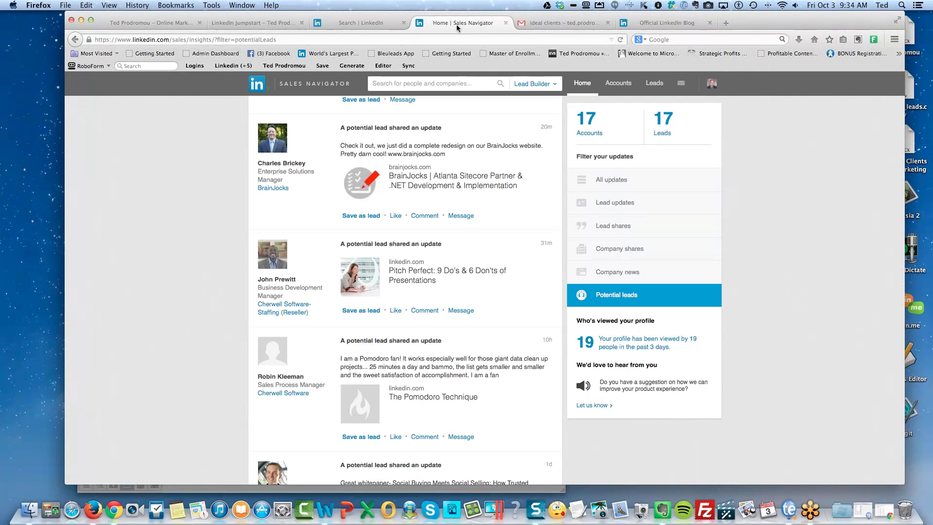
Filter the feed by Company shares, Lead shares, Lead updates, then Potential leads, and return to search results.
{"action": "scroll", "coordinate": [196, 249], "scroll_direction": "up", "scroll_amount": 10}
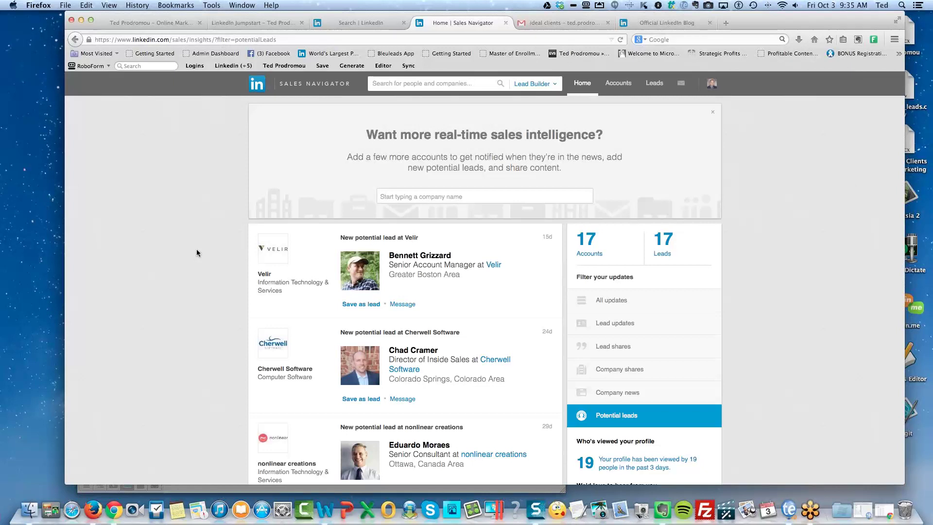
{"action": "left_click", "coordinate": [611, 371]}
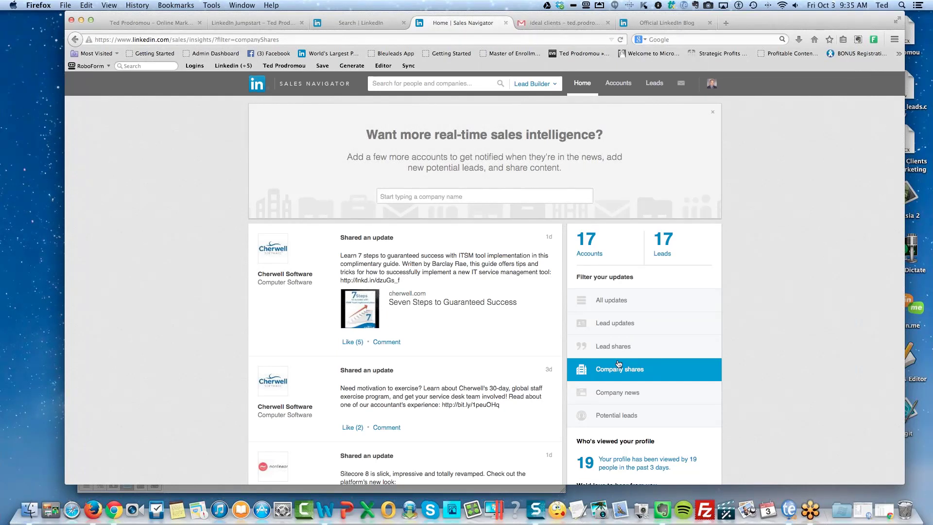
{"action": "left_click", "coordinate": [615, 346]}
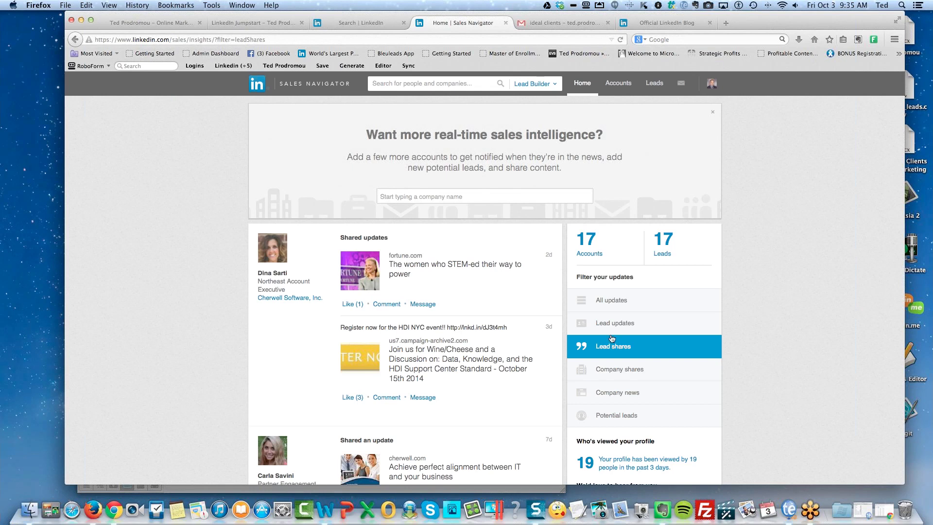
{"action": "left_click", "coordinate": [611, 325]}
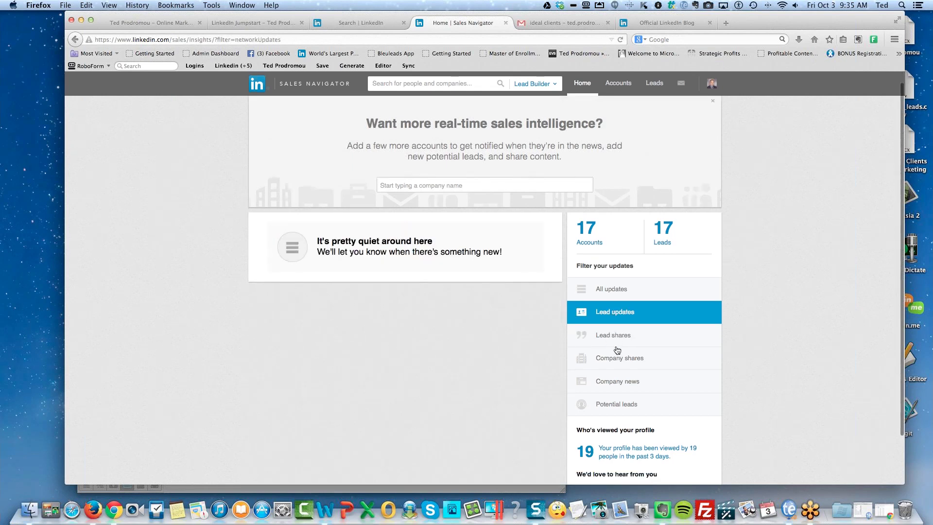
{"action": "scroll", "coordinate": [614, 351], "scroll_direction": "down", "scroll_amount": 2}
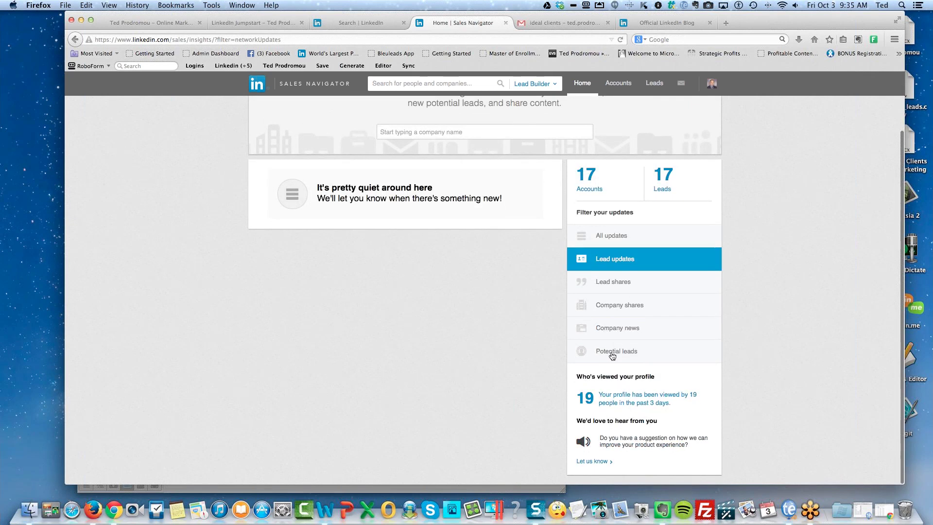
{"action": "left_click", "coordinate": [611, 355]}
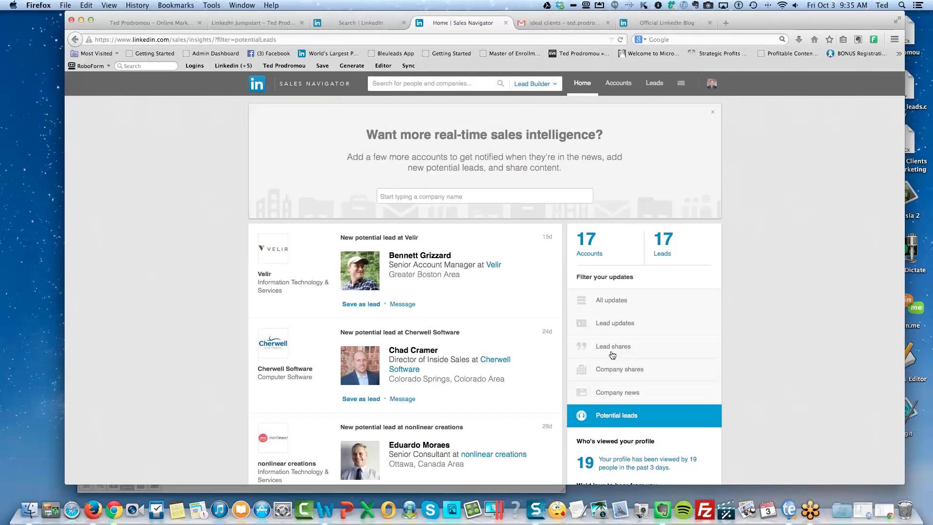
{"action": "left_click", "coordinate": [357, 23]}
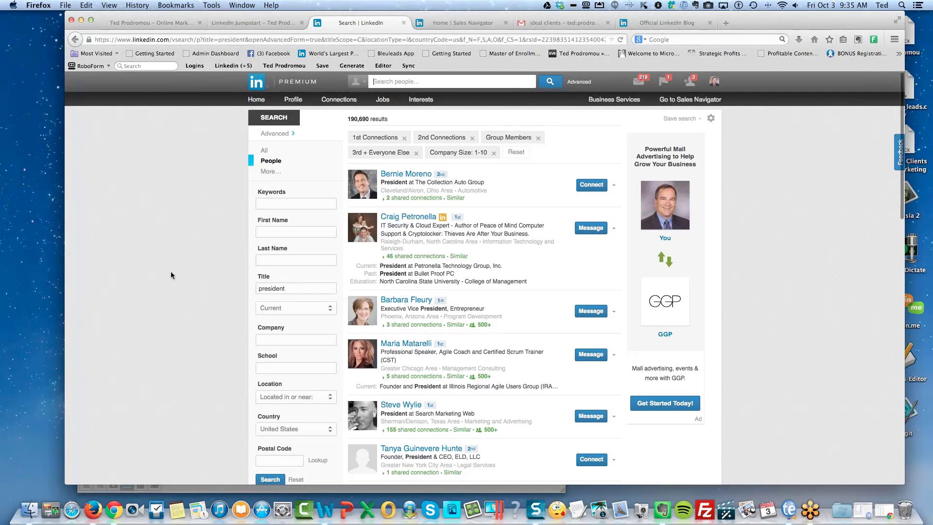
Open the Chicago professional speaker and Agile coach's profile from the president results.
{"action": "scroll", "coordinate": [171, 276], "scroll_direction": "down", "scroll_amount": 3}
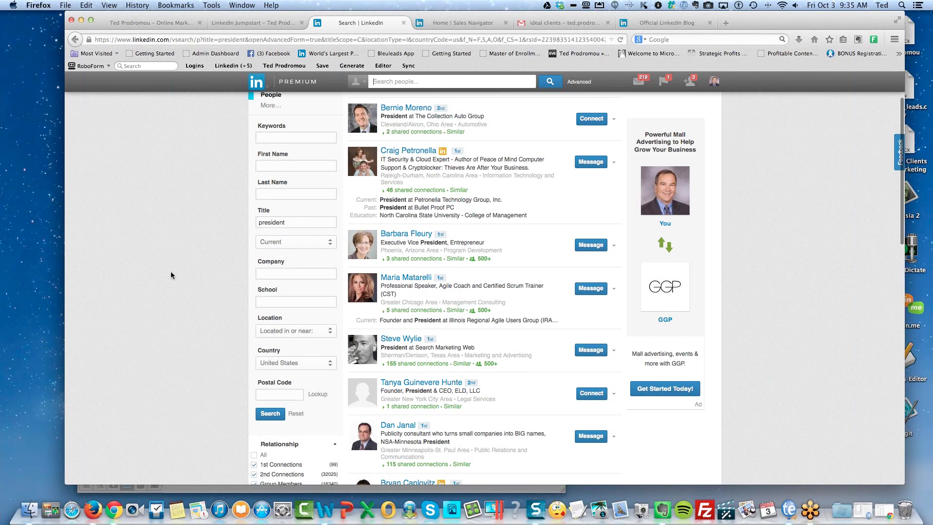
{"action": "scroll", "coordinate": [173, 277], "scroll_direction": "up", "scroll_amount": 3}
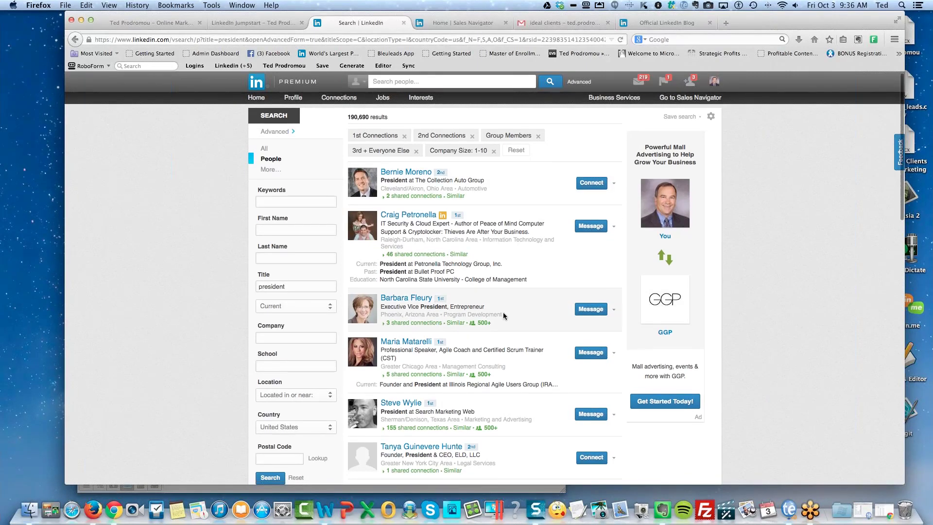
{"action": "scroll", "coordinate": [503, 313], "scroll_direction": "down", "scroll_amount": 1}
{"action": "left_click", "coordinate": [421, 316]}
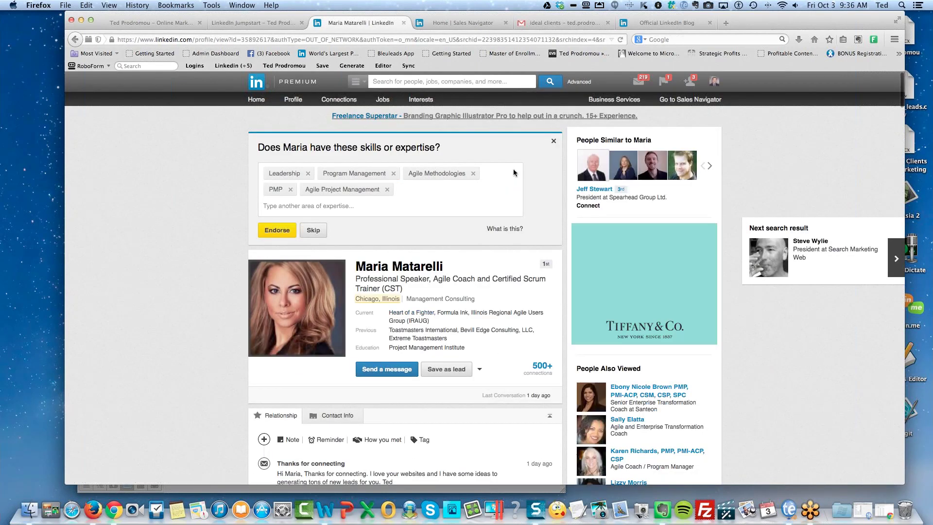
{"action": "left_click", "coordinate": [554, 141]}
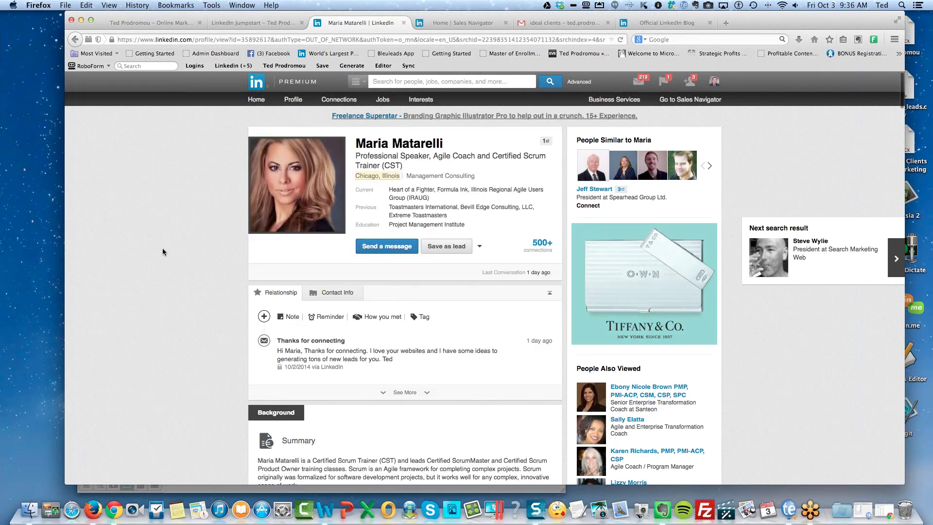
{"action": "scroll", "coordinate": [162, 252], "scroll_direction": "down", "scroll_amount": 1}
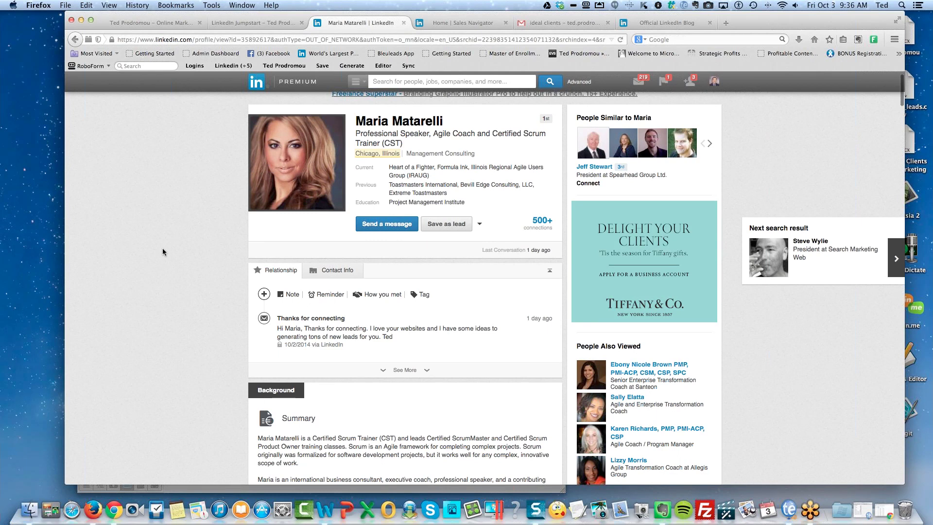
{"action": "scroll", "coordinate": [162, 249], "scroll_direction": "down", "scroll_amount": 4}
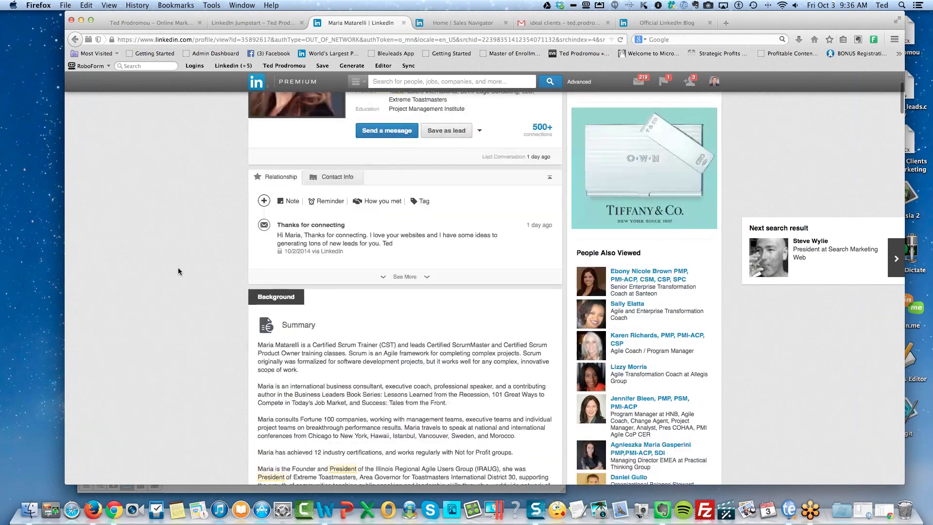
{"action": "scroll", "coordinate": [177, 268], "scroll_direction": "down", "scroll_amount": 4}
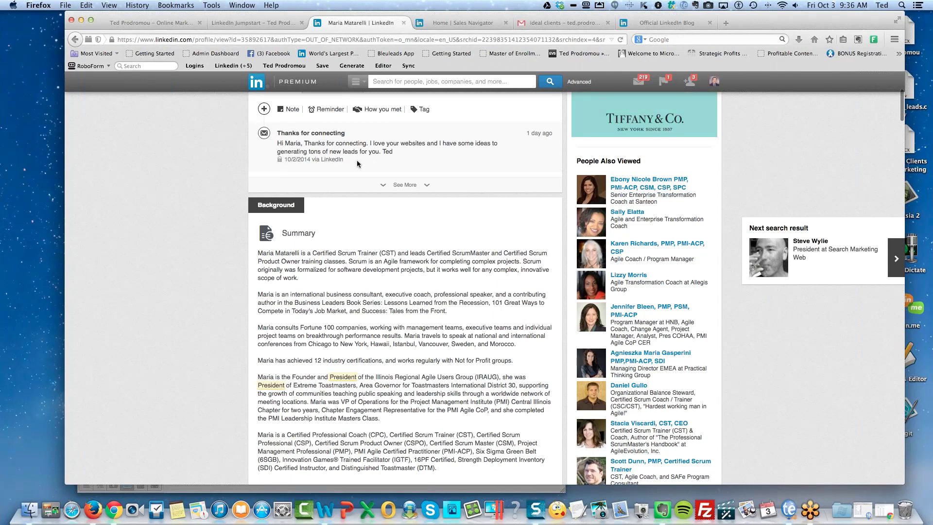
{"action": "scroll", "coordinate": [357, 164], "scroll_direction": "down", "scroll_amount": 1}
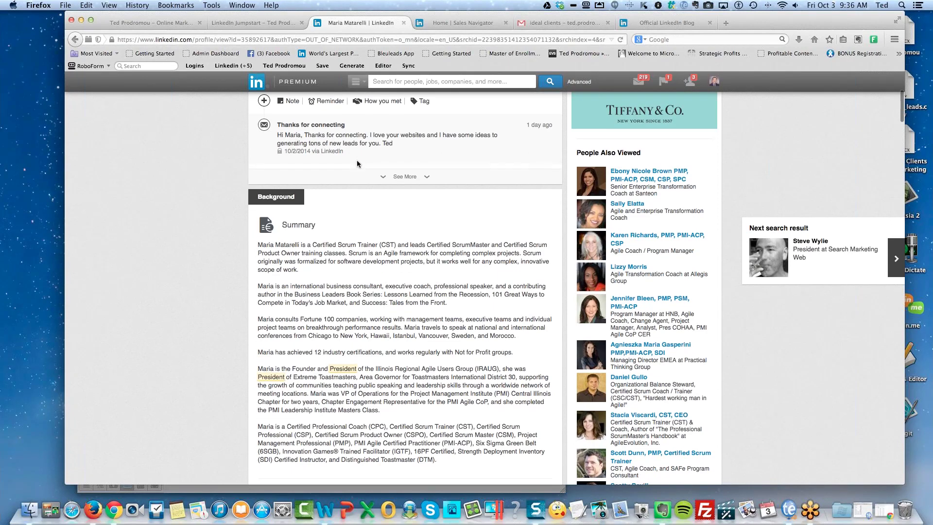
{"action": "scroll", "coordinate": [356, 164], "scroll_direction": "down", "scroll_amount": 1}
{"action": "left_click", "coordinate": [395, 158]}
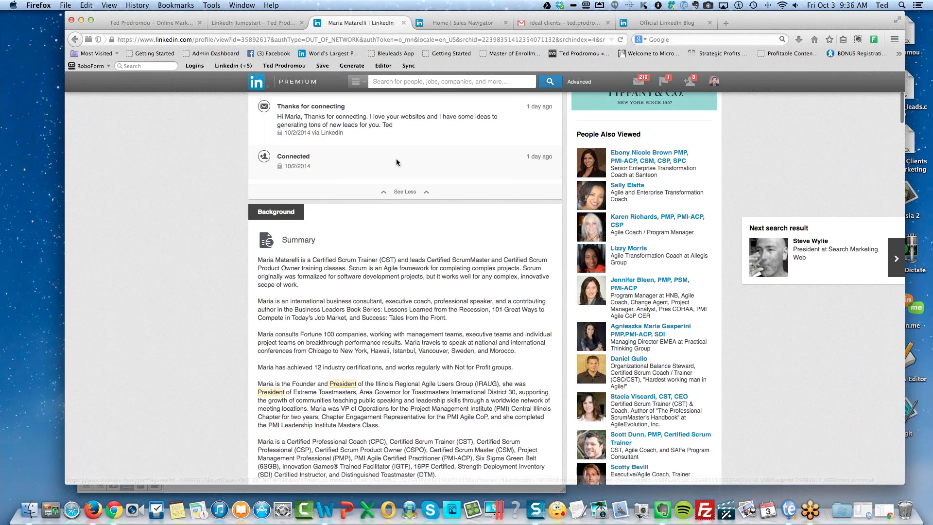
{"action": "scroll", "coordinate": [184, 240], "scroll_direction": "down", "scroll_amount": 3}
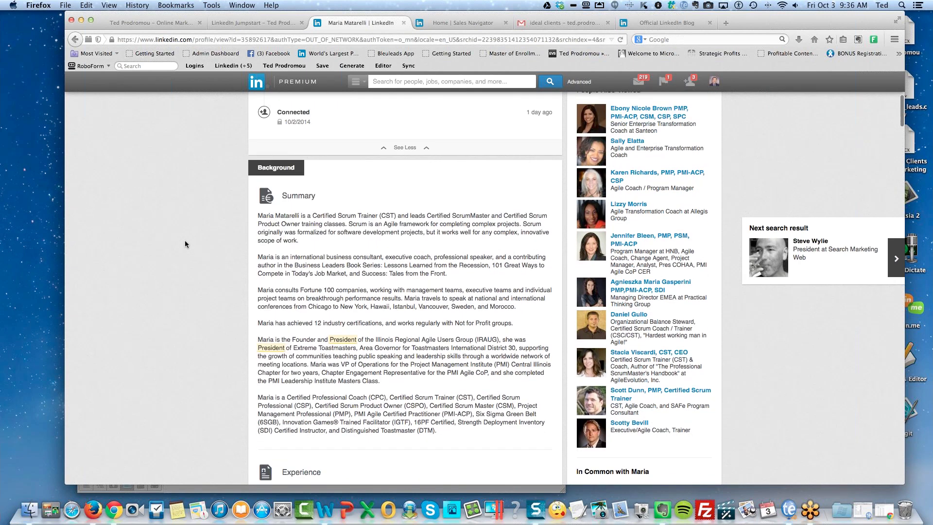
{"action": "right_click", "coordinate": [185, 240]}
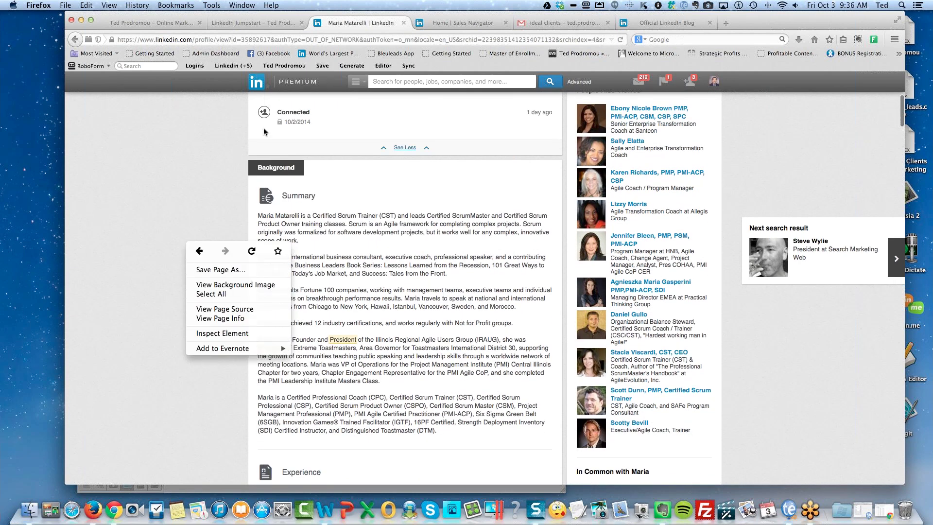
{"action": "left_click", "coordinate": [158, 234]}
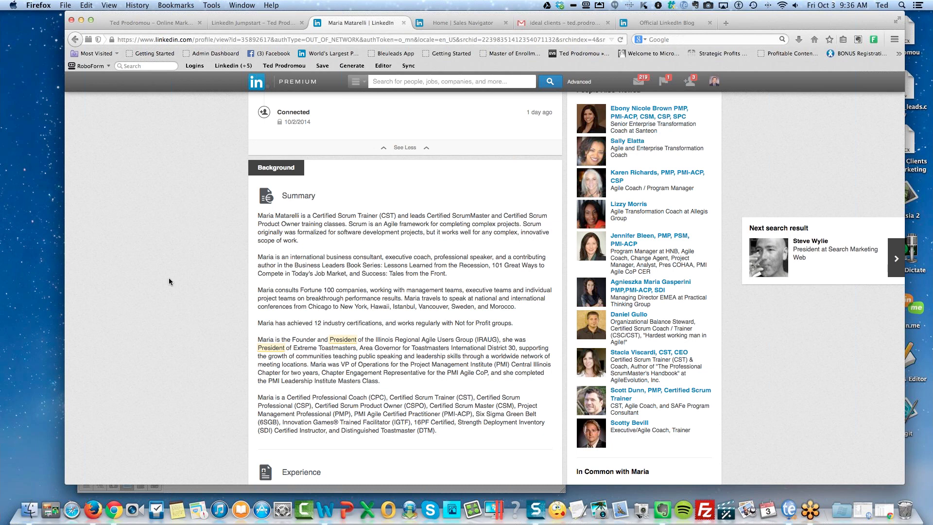
Scroll down to the profile's Groups section and expand it with 'See 28 more'.
{"action": "scroll", "coordinate": [169, 279], "scroll_direction": "down", "scroll_amount": 5}
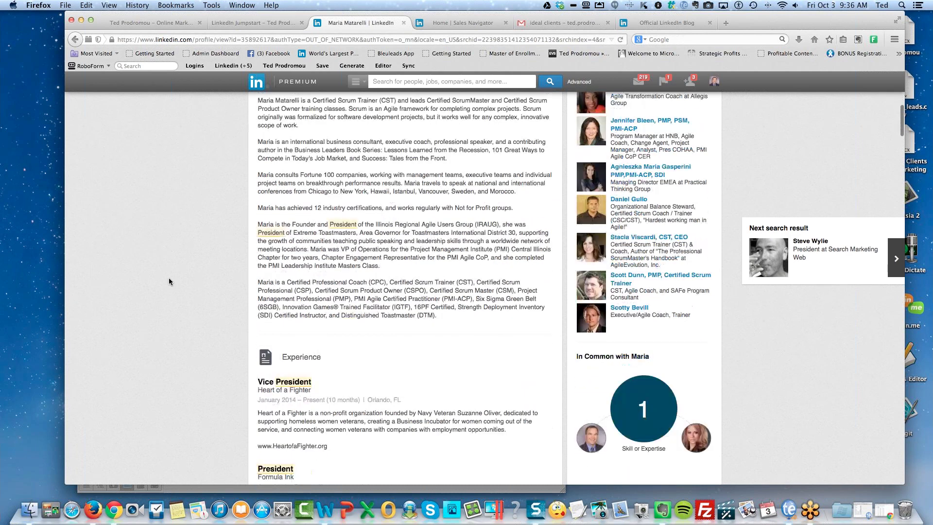
{"action": "scroll", "coordinate": [168, 279], "scroll_direction": "down", "scroll_amount": 4}
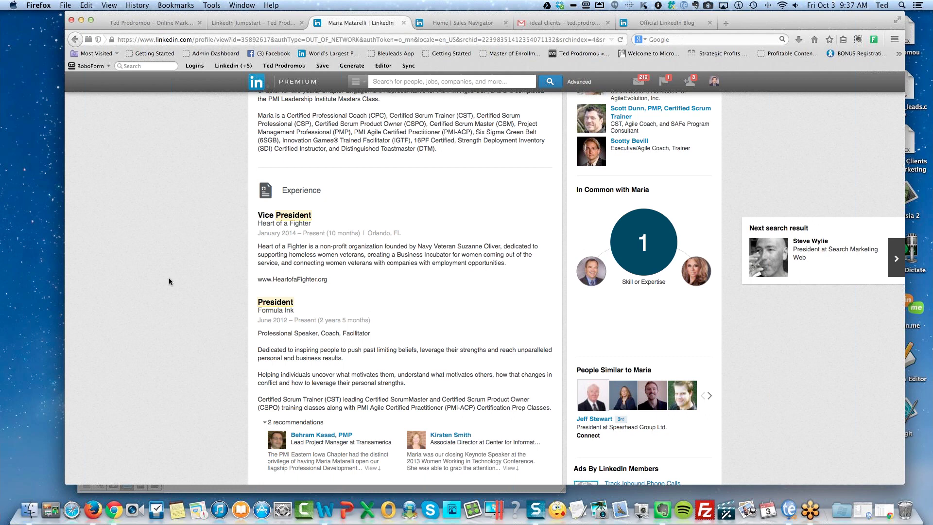
{"action": "scroll", "coordinate": [169, 281], "scroll_direction": "down", "scroll_amount": 3}
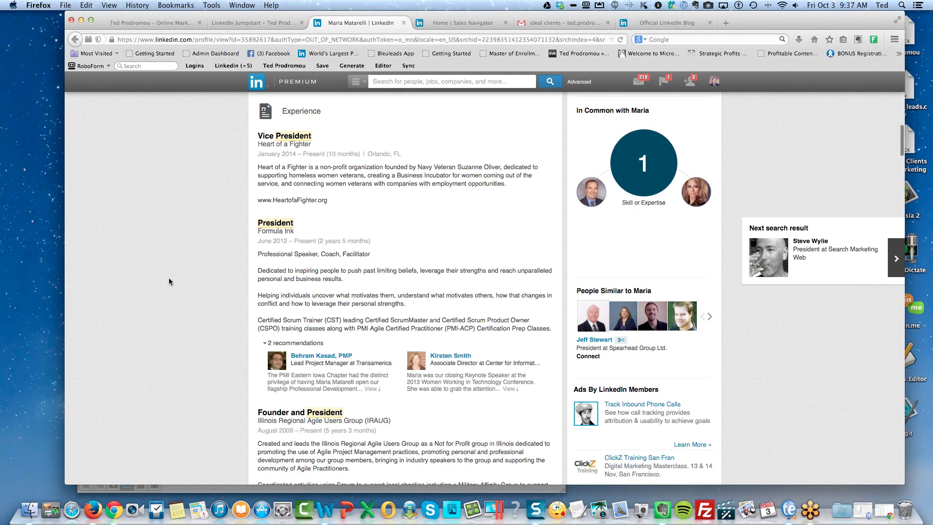
{"action": "scroll", "coordinate": [175, 297], "scroll_direction": "down", "scroll_amount": 4}
{"action": "scroll", "coordinate": [200, 361], "scroll_direction": "down", "scroll_amount": 2}
{"action": "scroll", "coordinate": [201, 364], "scroll_direction": "down", "scroll_amount": 5}
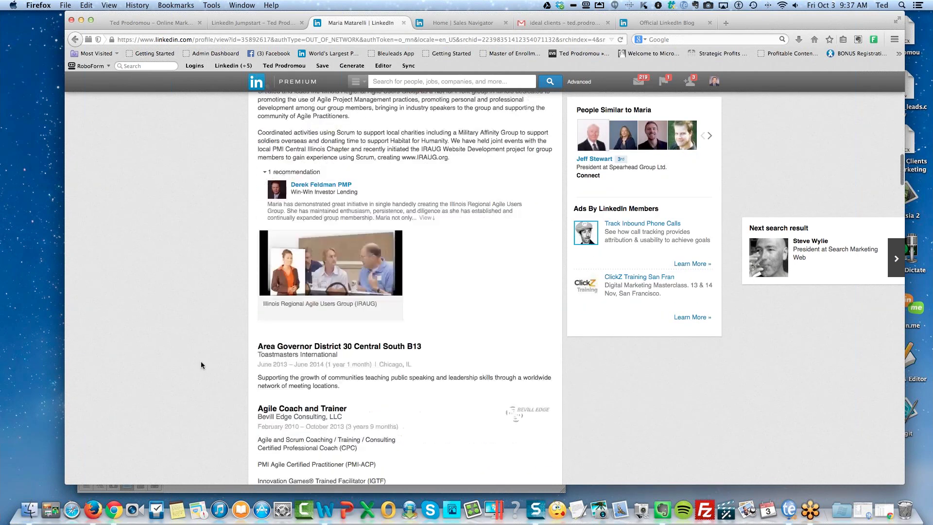
{"action": "scroll", "coordinate": [202, 365], "scroll_direction": "down", "scroll_amount": 10}
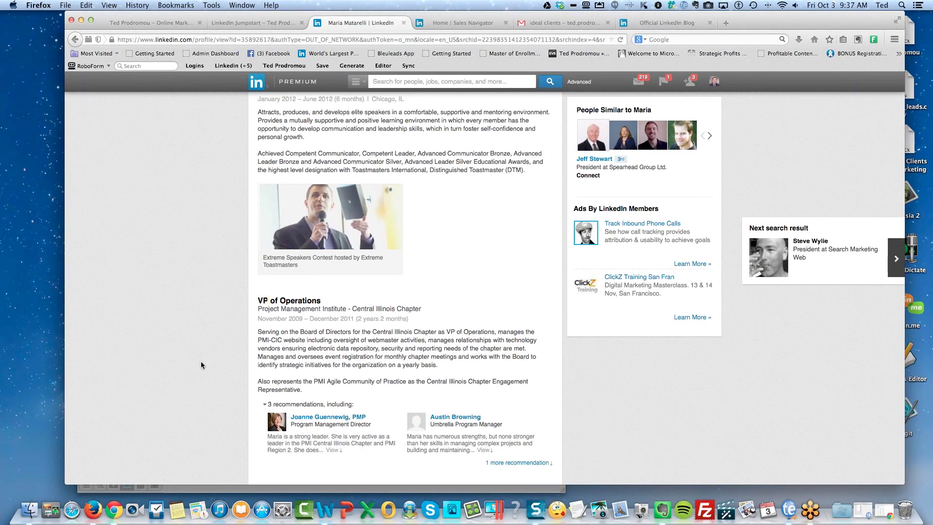
{"action": "scroll", "coordinate": [201, 362], "scroll_direction": "down", "scroll_amount": 1}
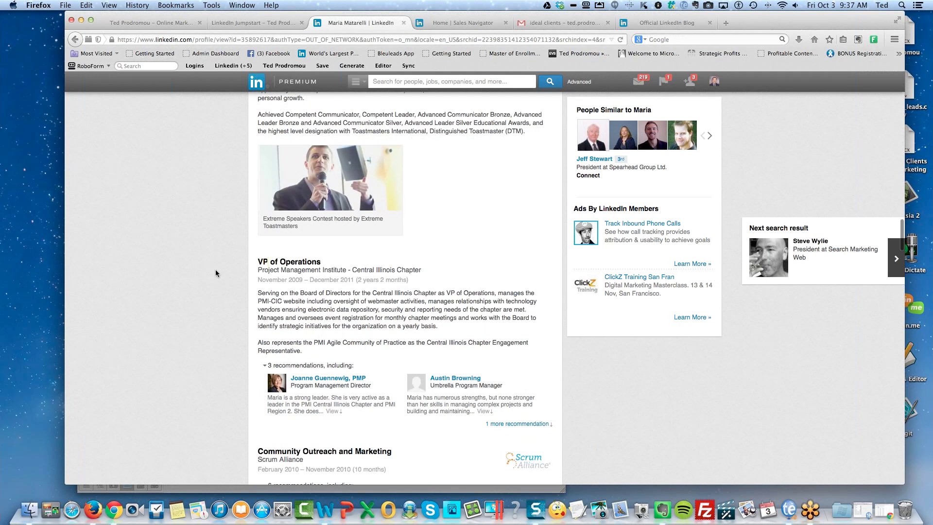
{"action": "scroll", "coordinate": [216, 272], "scroll_direction": "down", "scroll_amount": 5}
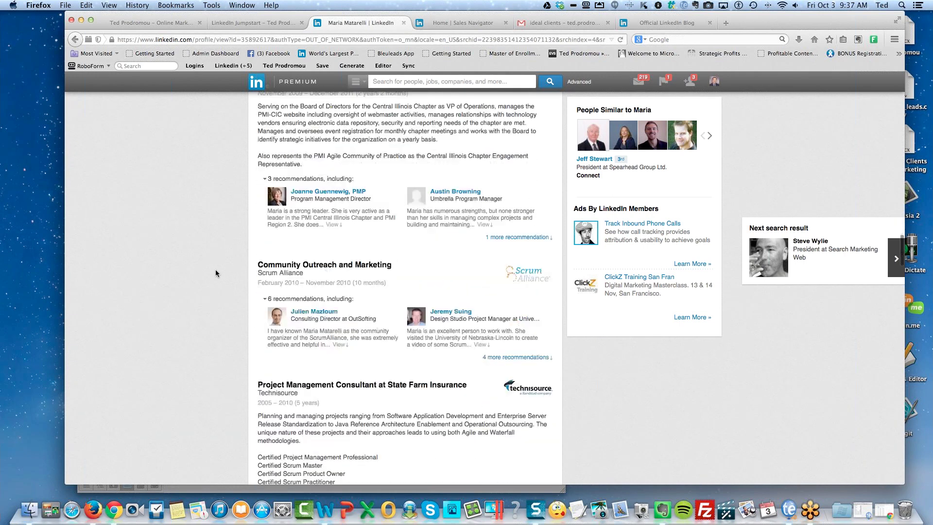
{"action": "scroll", "coordinate": [212, 284], "scroll_direction": "down", "scroll_amount": 3}
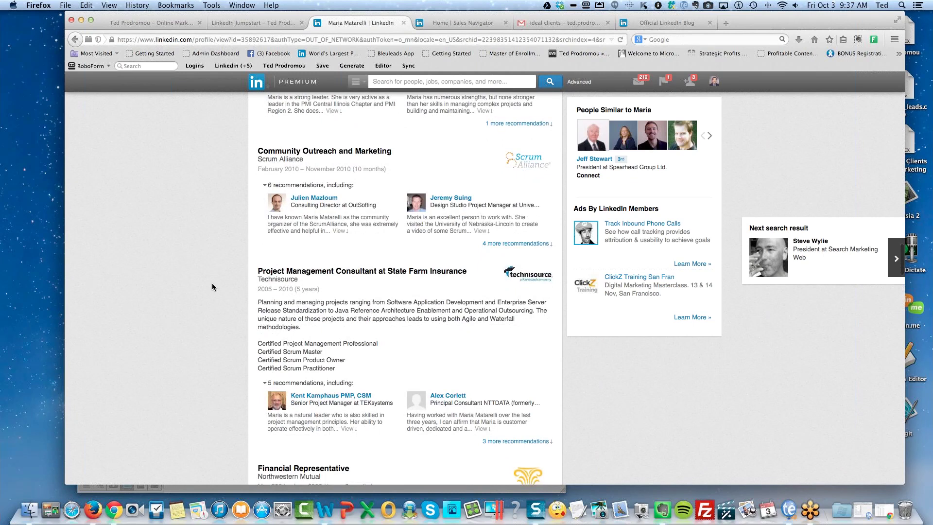
{"action": "scroll", "coordinate": [212, 287], "scroll_direction": "down", "scroll_amount": 4}
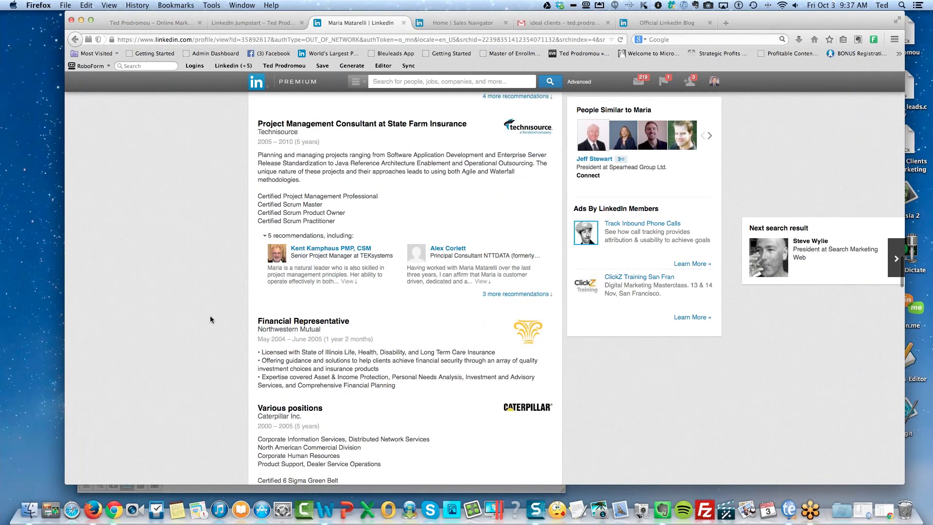
{"action": "scroll", "coordinate": [210, 319], "scroll_direction": "down", "scroll_amount": 10}
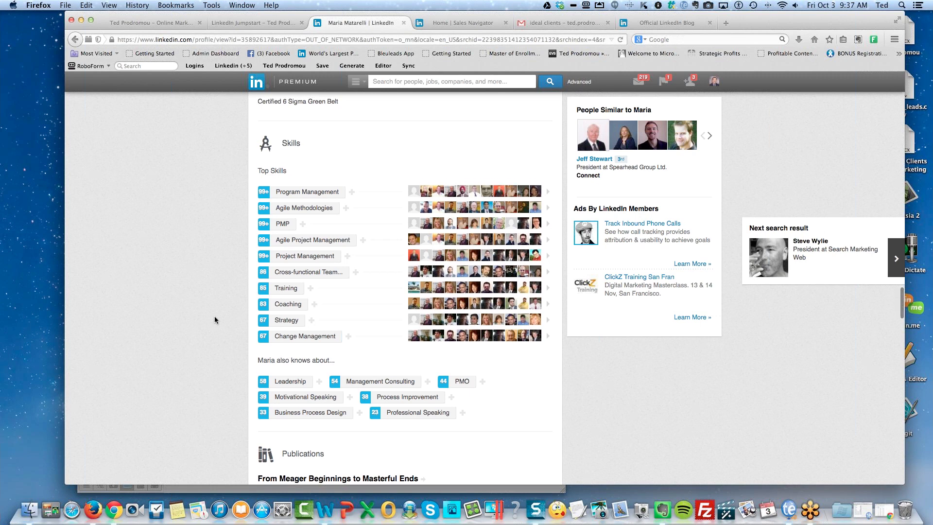
{"action": "scroll", "coordinate": [215, 319], "scroll_direction": "down", "scroll_amount": 1}
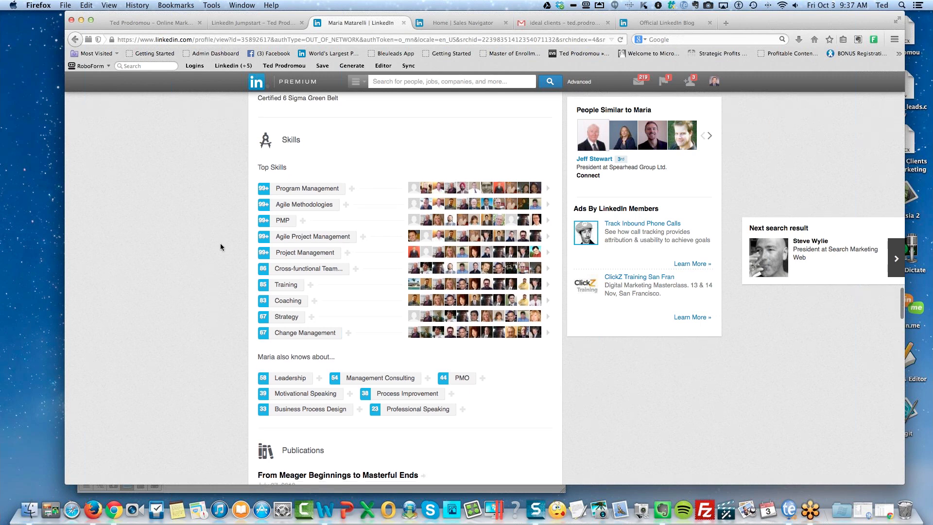
{"action": "scroll", "coordinate": [151, 311], "scroll_direction": "down", "scroll_amount": 10}
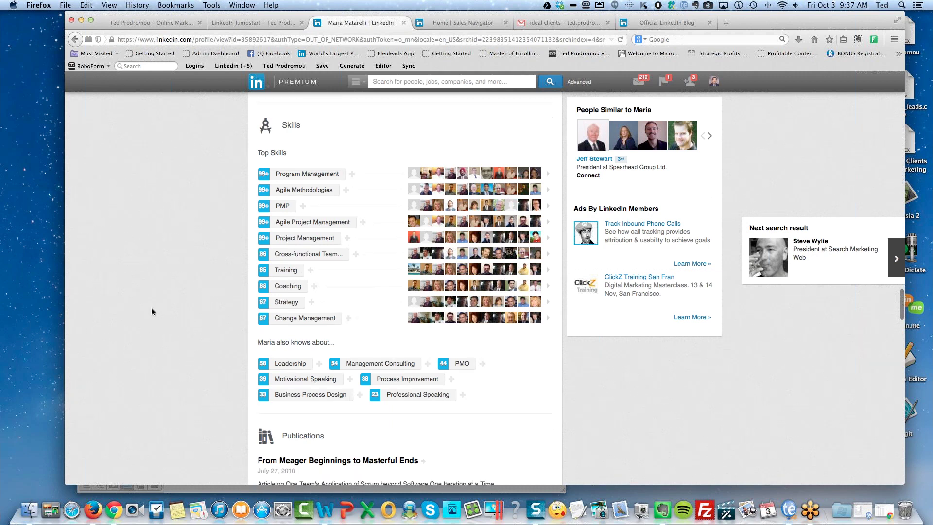
{"action": "scroll", "coordinate": [179, 268], "scroll_direction": "down", "scroll_amount": 5}
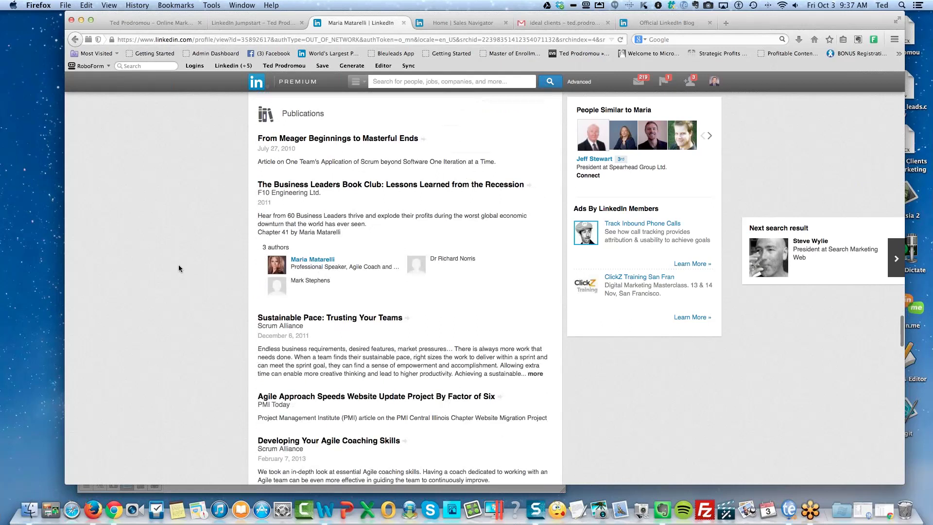
{"action": "scroll", "coordinate": [179, 268], "scroll_direction": "down", "scroll_amount": 20}
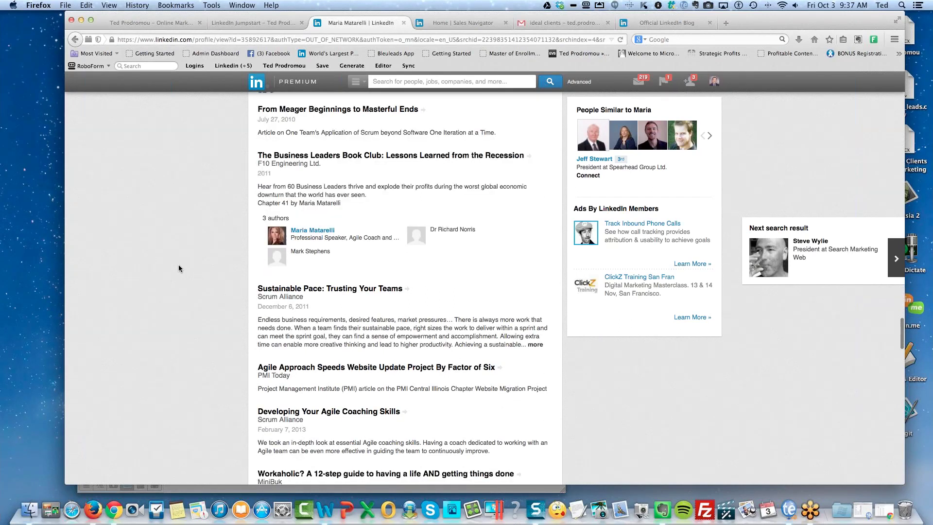
{"action": "scroll", "coordinate": [179, 268], "scroll_direction": "down", "scroll_amount": 15}
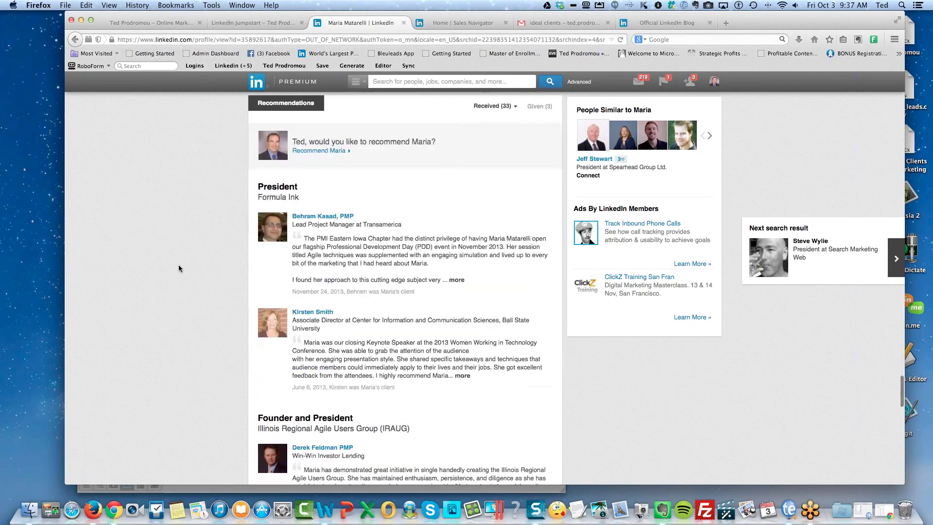
{"action": "scroll", "coordinate": [178, 261], "scroll_direction": "down", "scroll_amount": 11}
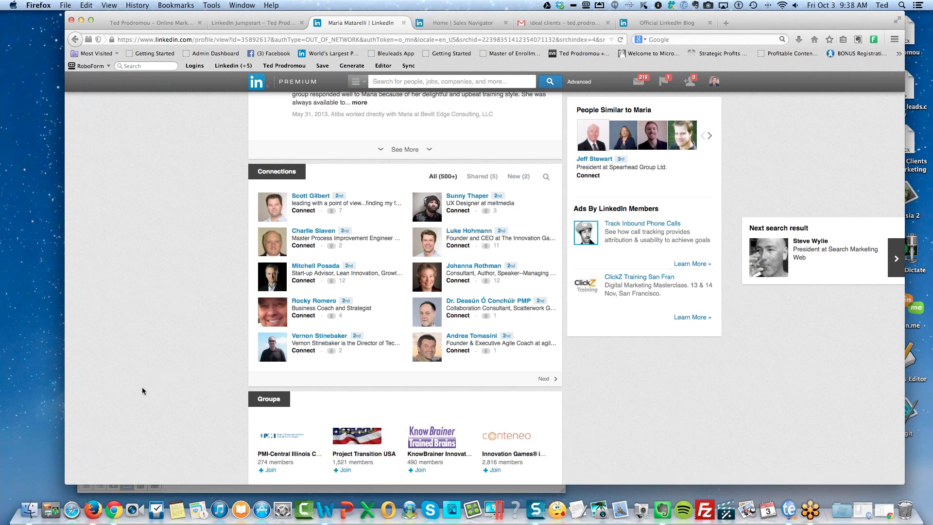
{"action": "scroll", "coordinate": [192, 383], "scroll_direction": "down", "scroll_amount": 5}
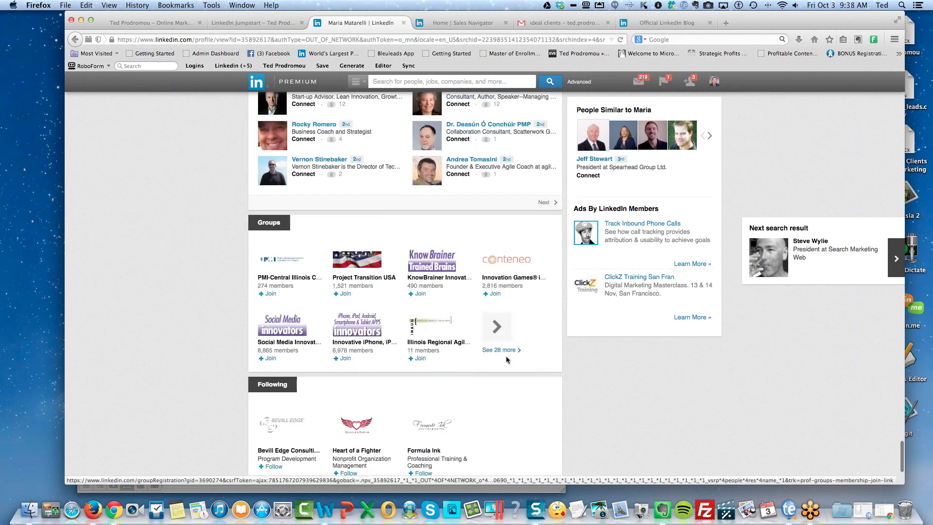
{"action": "left_click", "coordinate": [504, 350]}
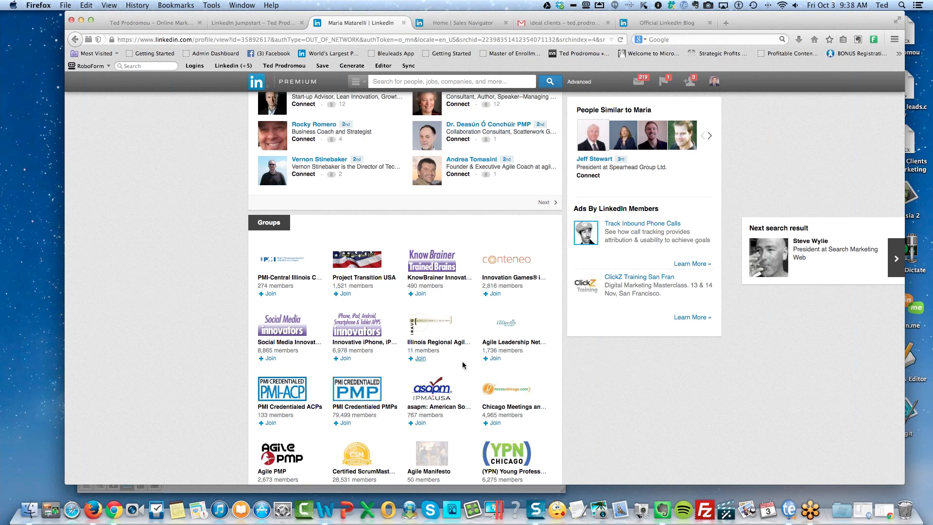
Scroll through the full groups list and back up to the earlier Caterpillar and Northwestern Mutual roles.
{"action": "scroll", "coordinate": [220, 384], "scroll_direction": "down", "scroll_amount": 1}
{"action": "scroll", "coordinate": [219, 384], "scroll_direction": "down", "scroll_amount": 5}
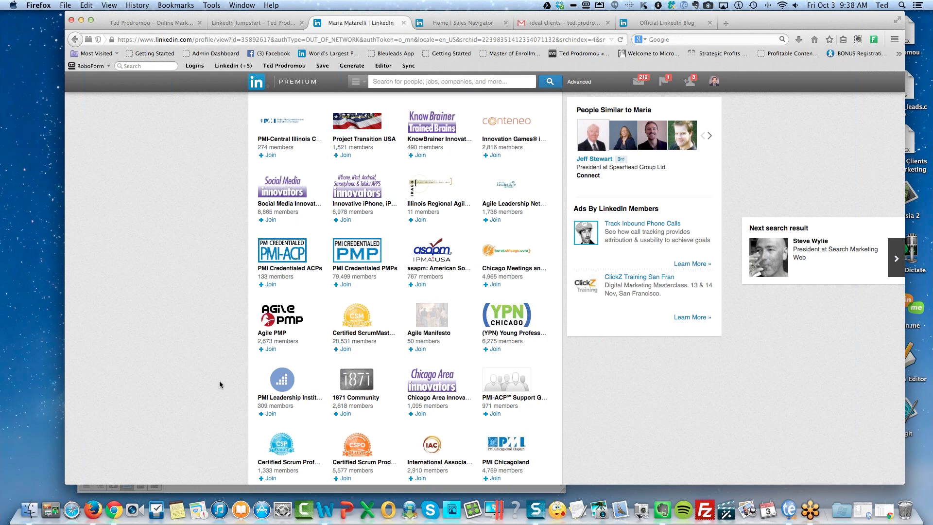
{"action": "scroll", "coordinate": [219, 384], "scroll_direction": "down", "scroll_amount": 4}
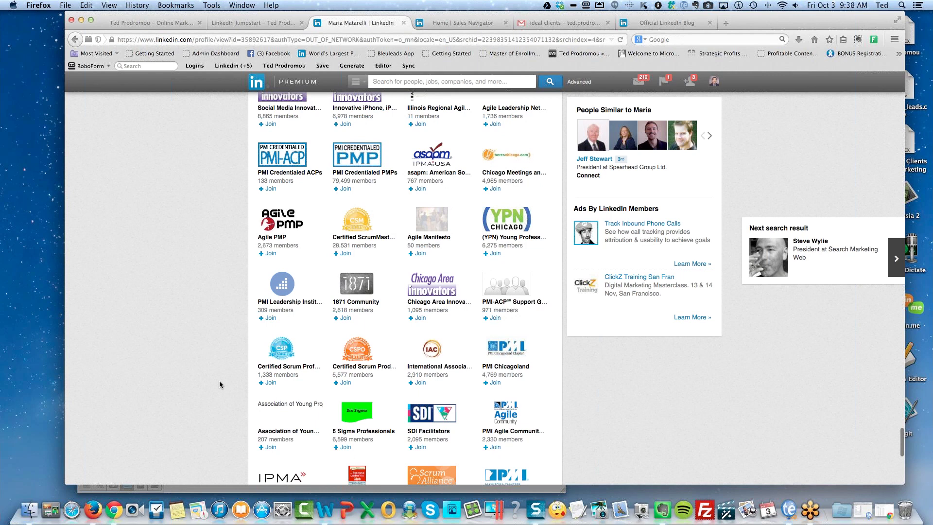
{"action": "scroll", "coordinate": [220, 381], "scroll_direction": "down", "scroll_amount": 4}
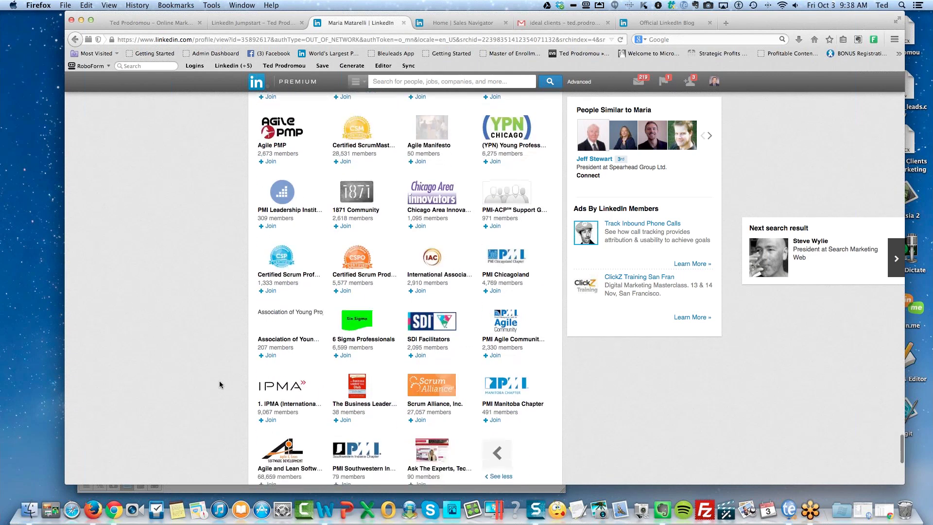
{"action": "scroll", "coordinate": [219, 383], "scroll_direction": "down", "scroll_amount": 10}
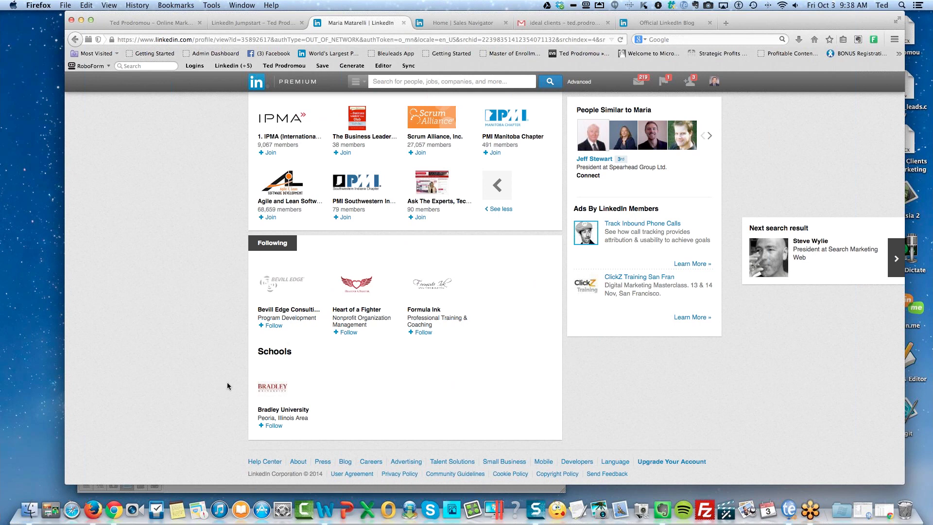
{"action": "scroll", "coordinate": [227, 382], "scroll_direction": "up", "scroll_amount": 15}
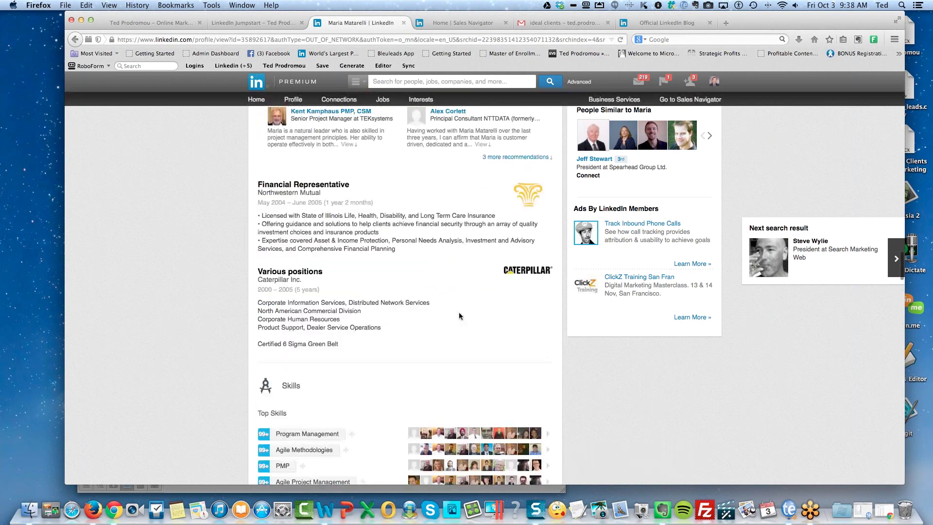
Return to the top of the profile and open the Advanced People Search form.
{"action": "scroll", "coordinate": [459, 282], "scroll_direction": "up", "scroll_amount": 15}
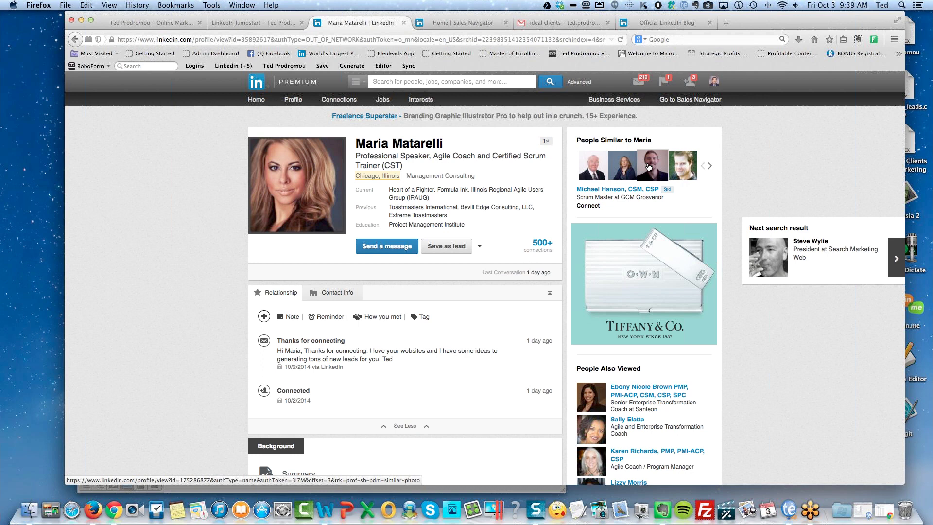
{"action": "left_click", "coordinate": [579, 86]}
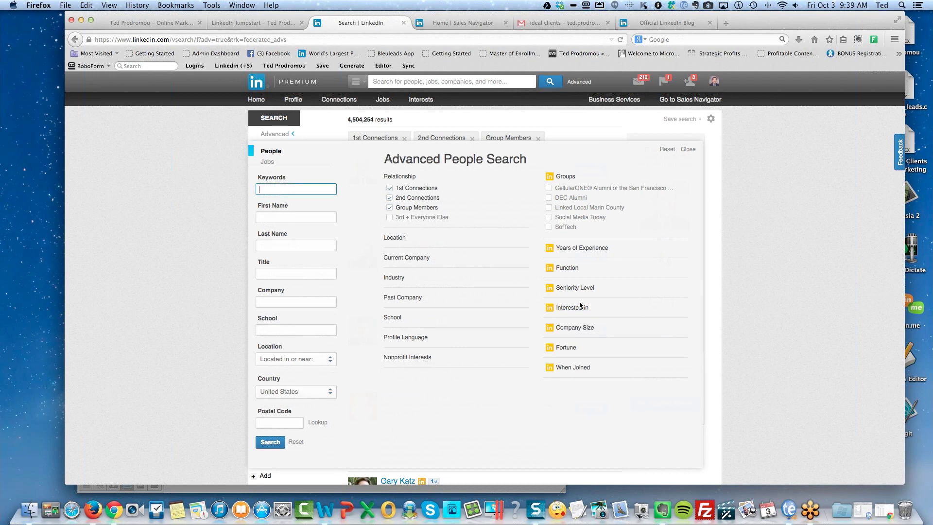
Expand the Interested In, Seniority Level and Function facets to show their options.
{"action": "left_click", "coordinate": [567, 308]}
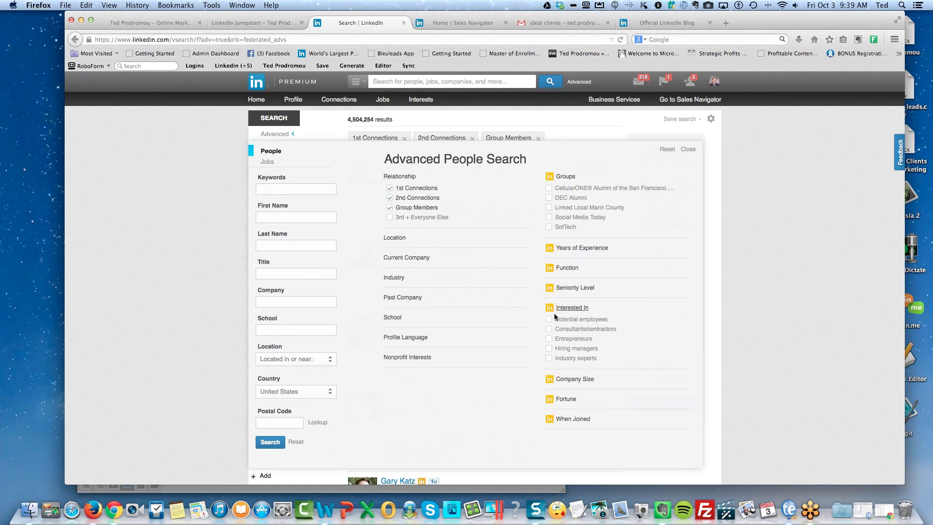
{"action": "scroll", "coordinate": [611, 328], "scroll_direction": "down", "scroll_amount": 3}
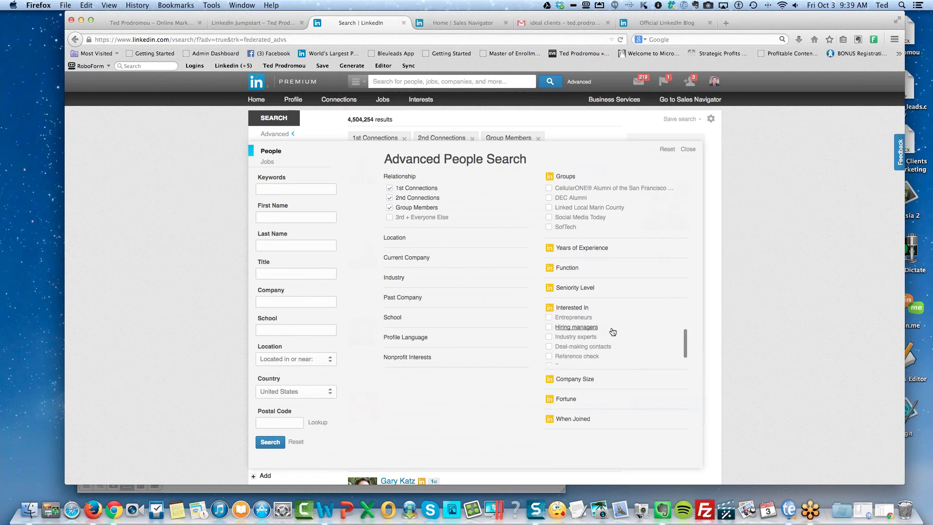
{"action": "scroll", "coordinate": [613, 331], "scroll_direction": "down", "scroll_amount": 1}
{"action": "scroll", "coordinate": [628, 335], "scroll_direction": "down", "scroll_amount": 2}
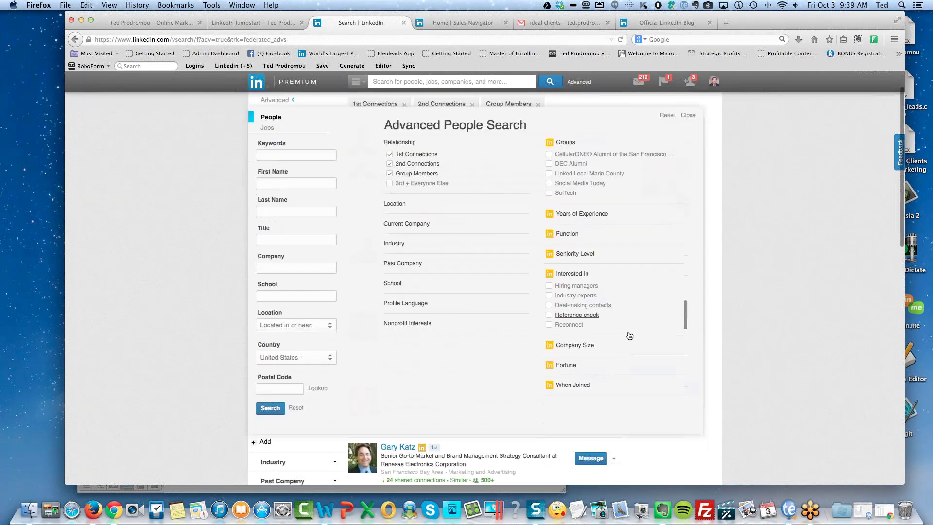
{"action": "scroll", "coordinate": [628, 330], "scroll_direction": "up", "scroll_amount": 3}
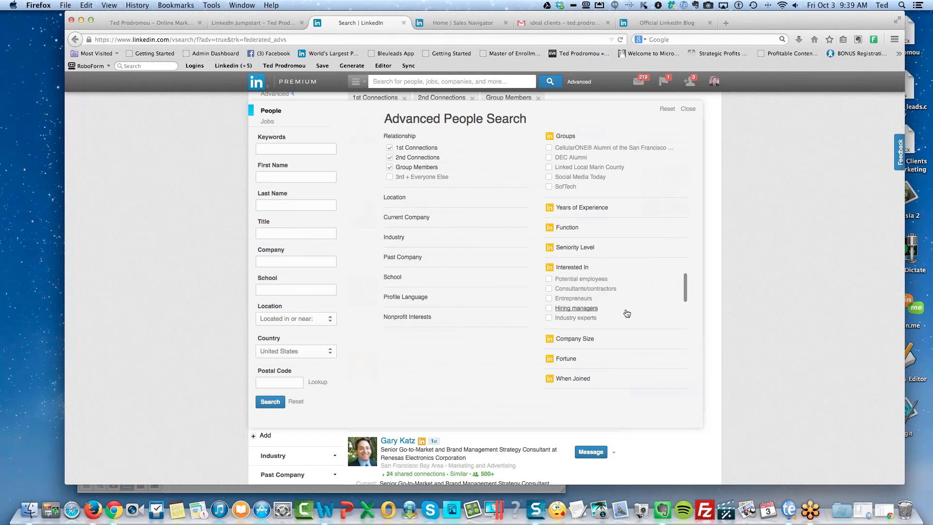
{"action": "left_click", "coordinate": [572, 248]}
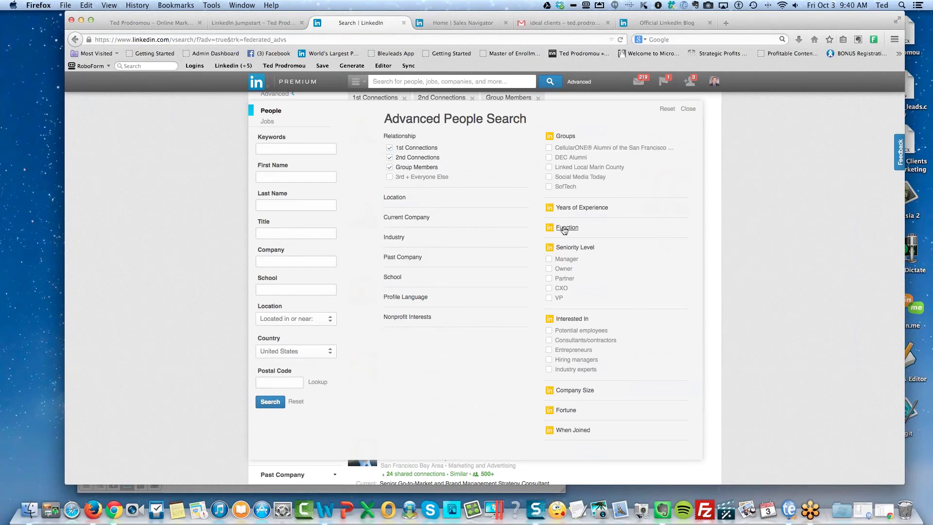
{"action": "left_click", "coordinate": [564, 227]}
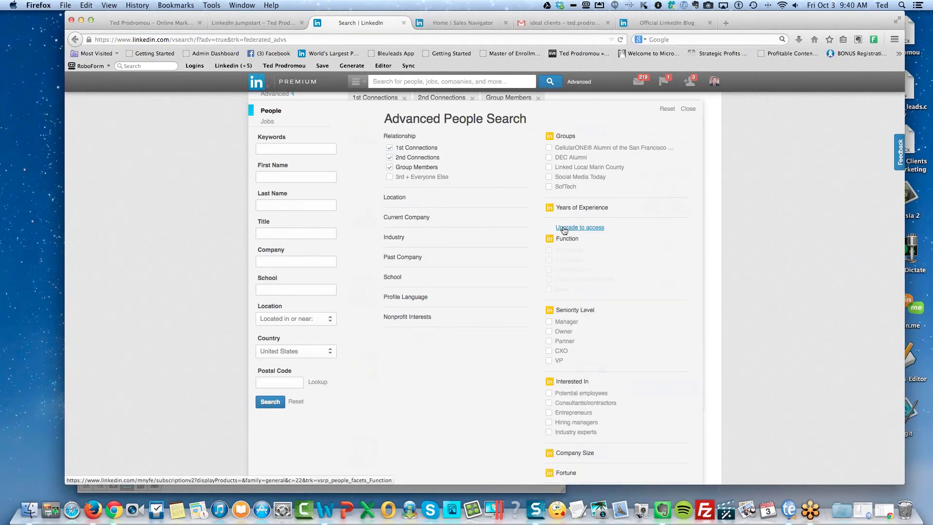
{"action": "left_click", "coordinate": [564, 227]}
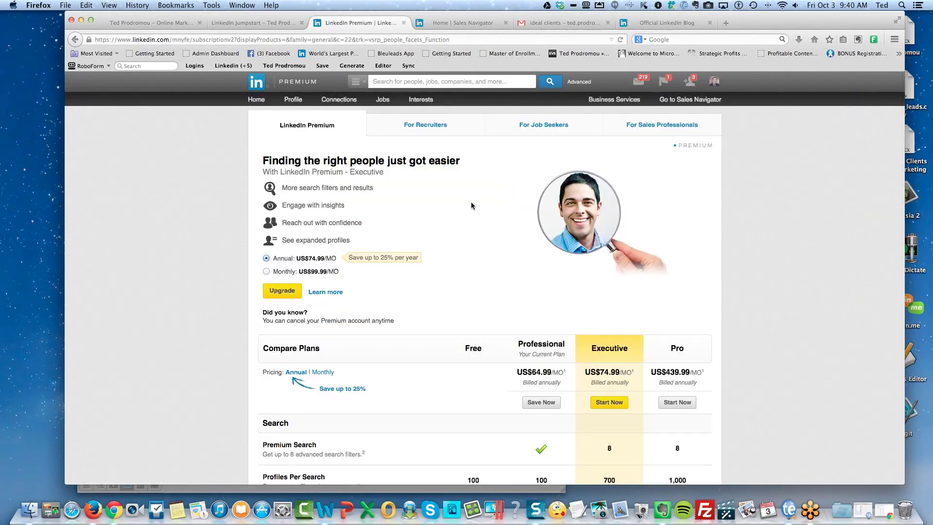
{"action": "scroll", "coordinate": [468, 259], "scroll_direction": "down", "scroll_amount": 1}
{"action": "scroll", "coordinate": [467, 257], "scroll_direction": "down", "scroll_amount": 5}
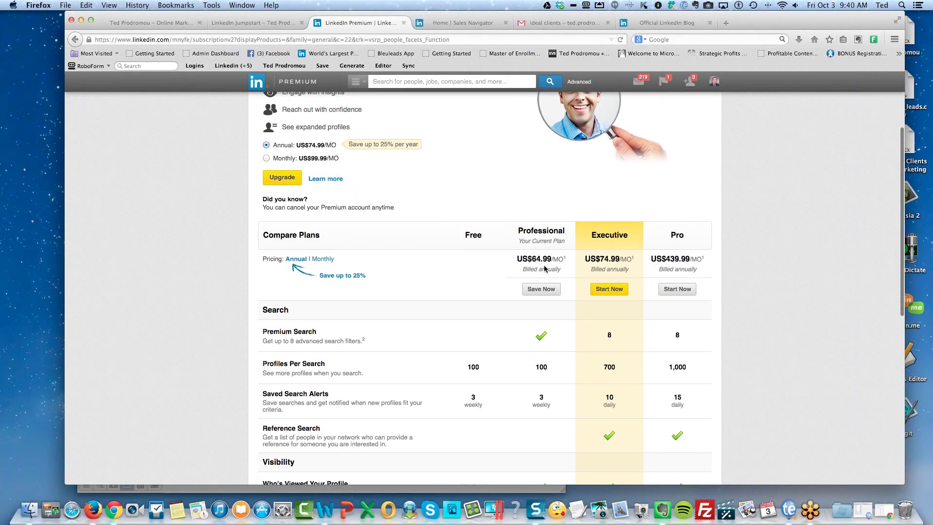
{"action": "scroll", "coordinate": [547, 270], "scroll_direction": "up", "scroll_amount": 5}
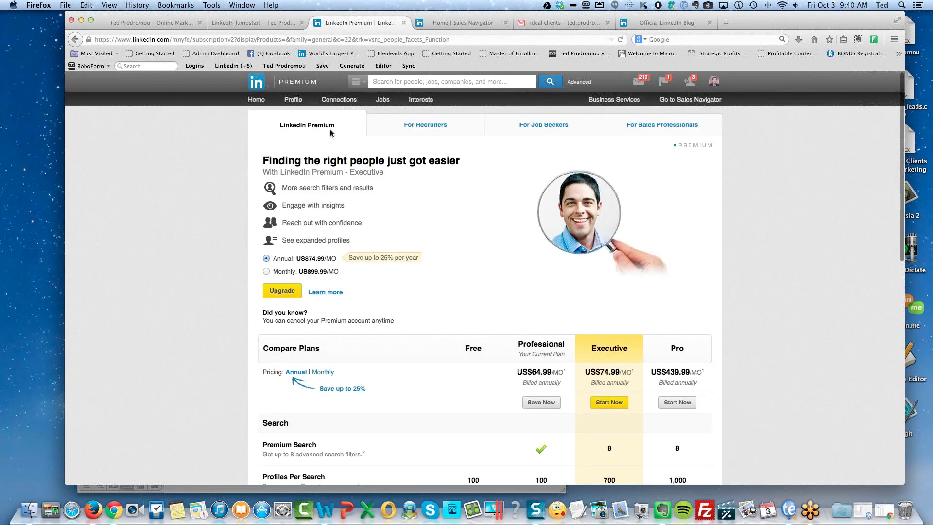
{"action": "left_click", "coordinate": [661, 125]}
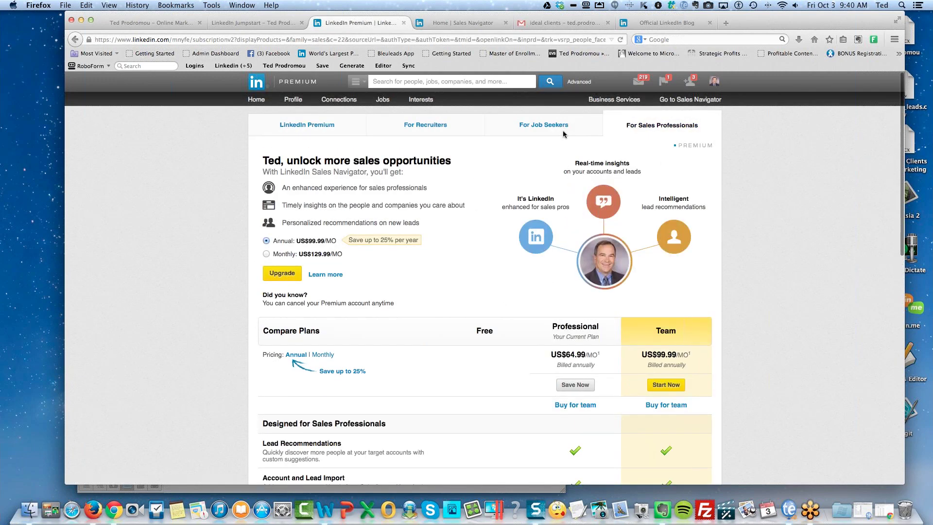
{"action": "left_click", "coordinate": [306, 128]}
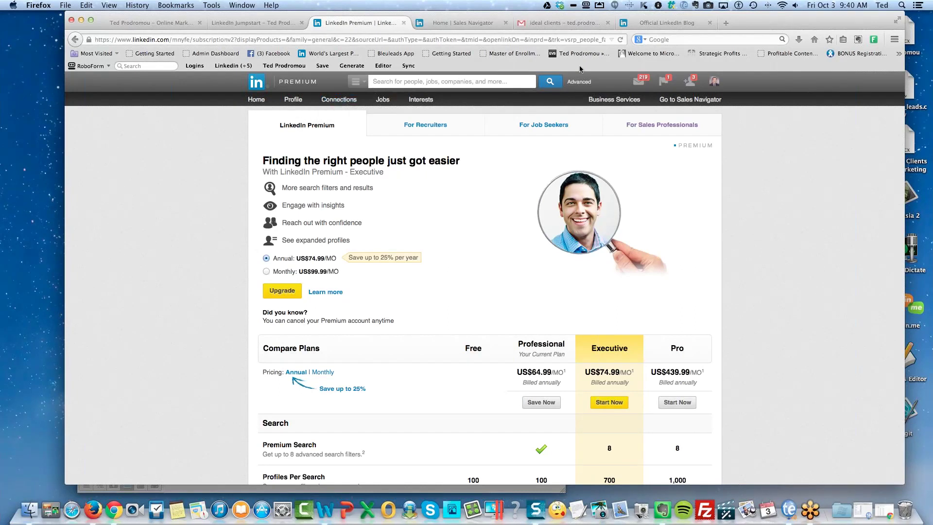
{"action": "left_click", "coordinate": [579, 82]}
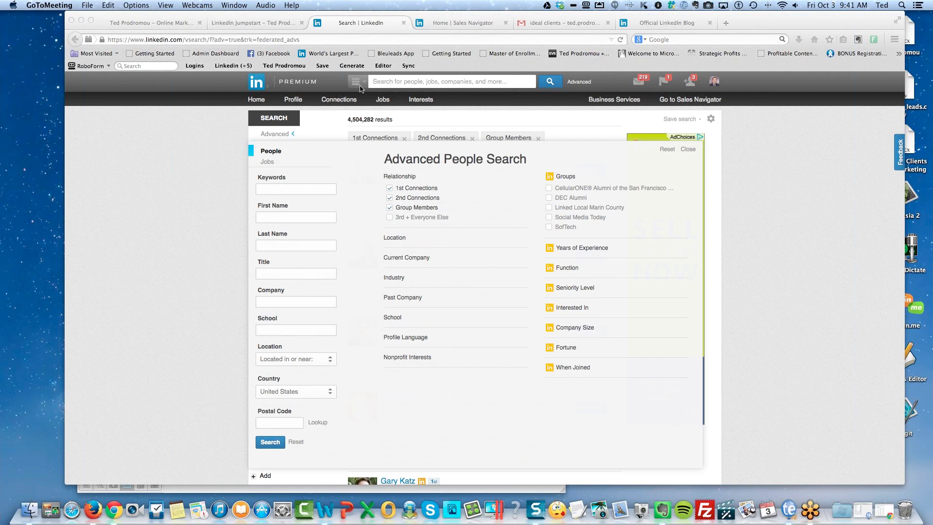
Search for a first-degree connection by first name and open their profile.
{"action": "left_click", "coordinate": [401, 77]}
{"action": "left_click", "coordinate": [403, 79]}
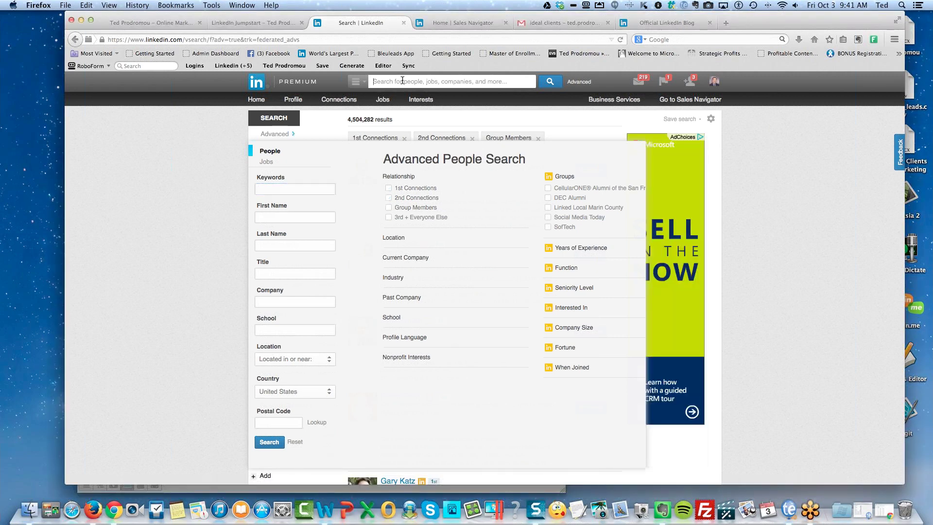
{"action": "type", "text": "cedric"}
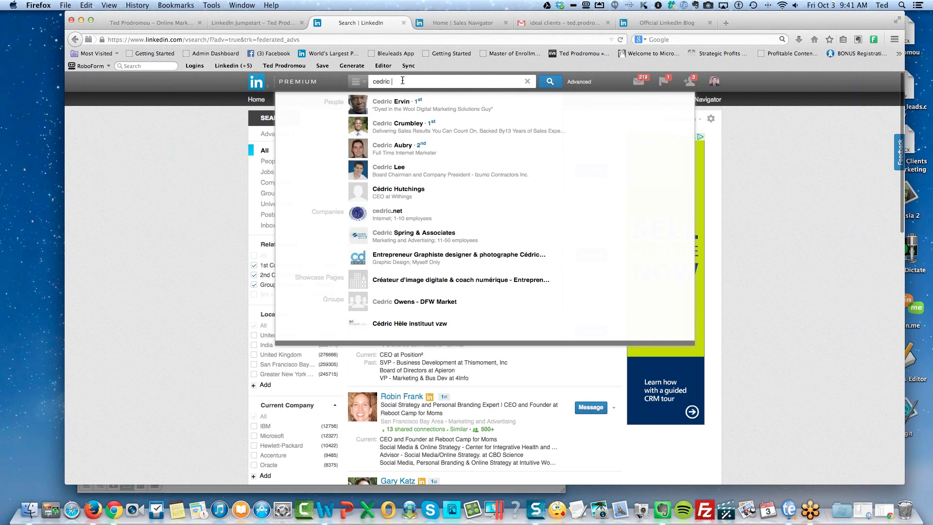
{"action": "left_click", "coordinate": [414, 128]}
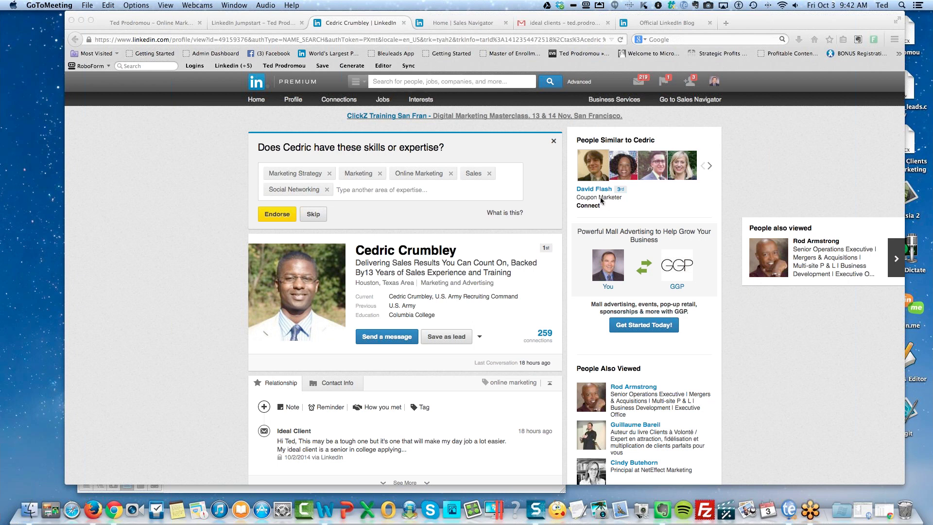
Close the skills endorsement prompt on the profile and return to Advanced People Search.
{"action": "left_click", "coordinate": [553, 142]}
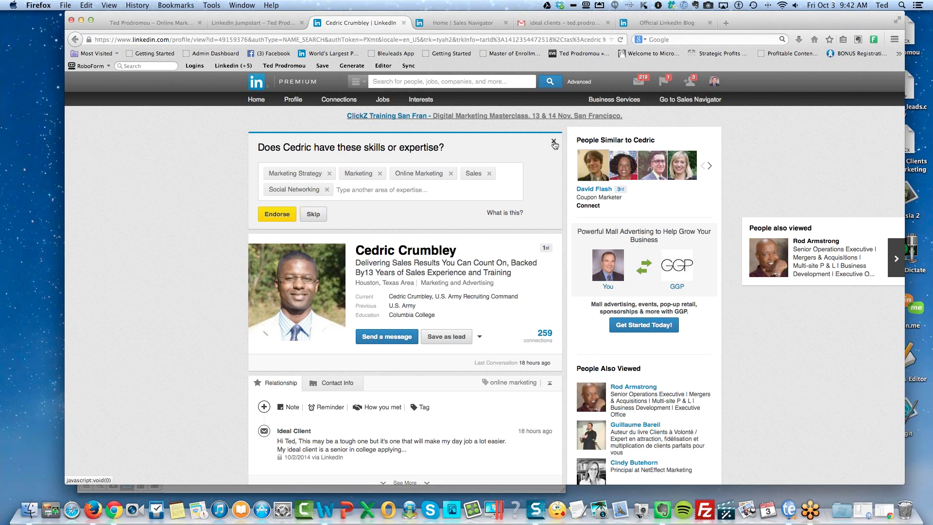
{"action": "left_click", "coordinate": [554, 143]}
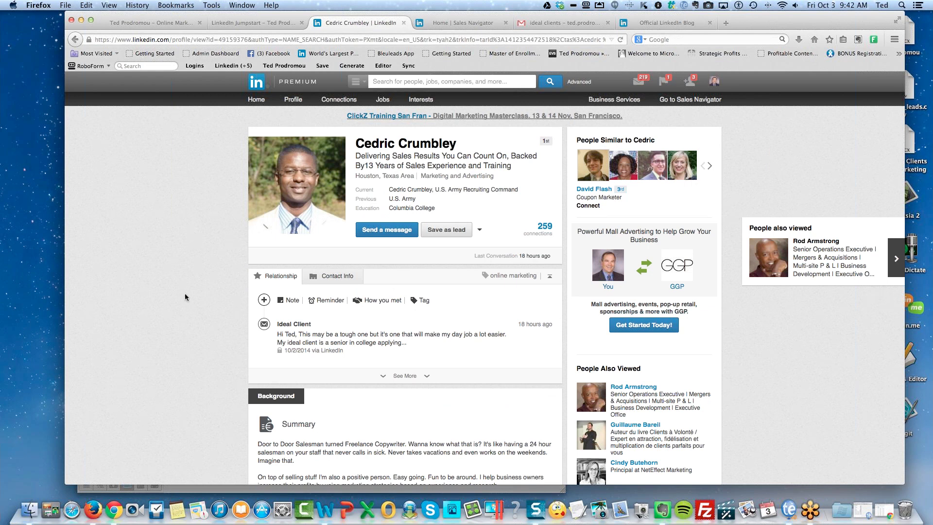
{"action": "scroll", "coordinate": [184, 293], "scroll_direction": "down", "scroll_amount": 5}
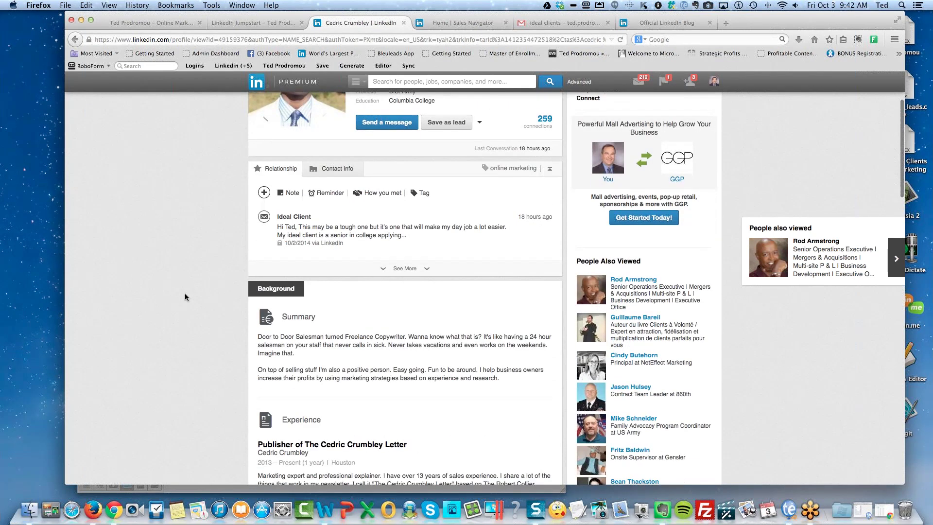
{"action": "scroll", "coordinate": [185, 297], "scroll_direction": "up", "scroll_amount": 5}
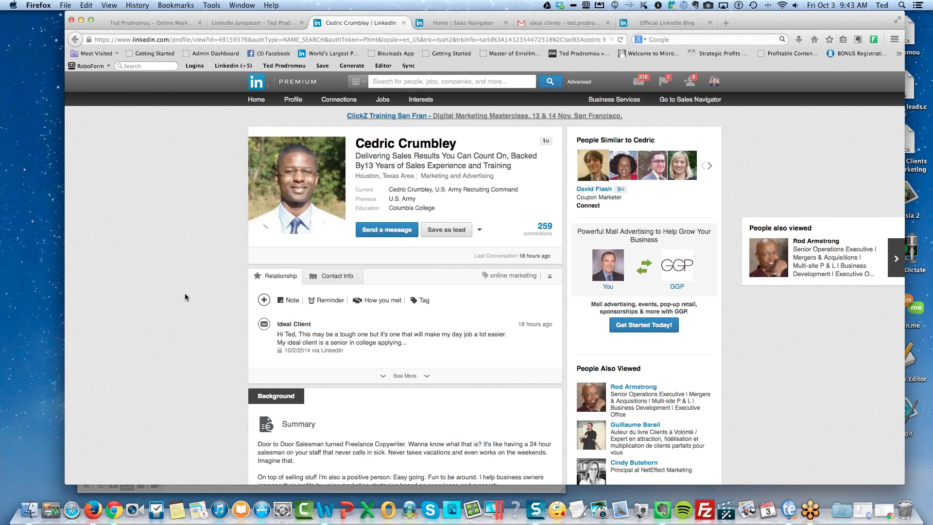
{"action": "left_click", "coordinate": [579, 82]}
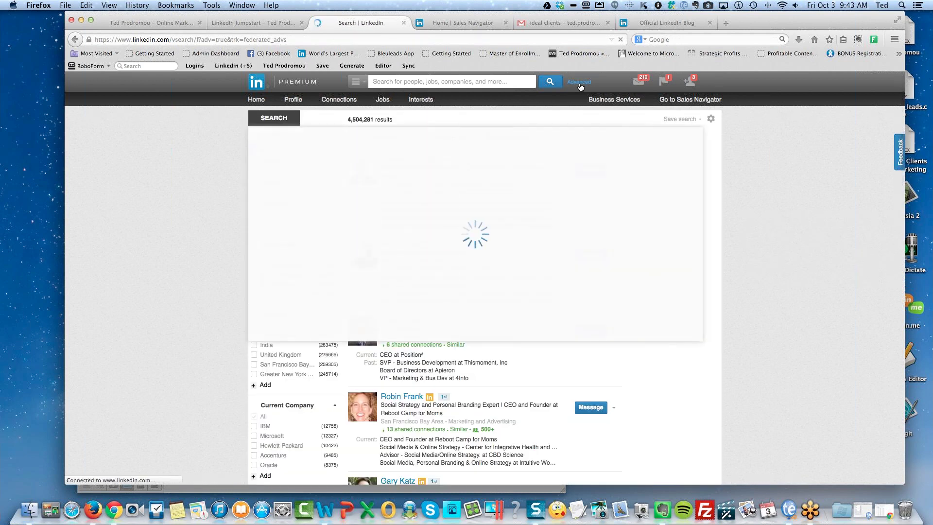
Go to Interests > Education and browse the University Rankings of undergraduate schools by profession.
{"action": "mouse_move", "coordinate": [417, 100]}
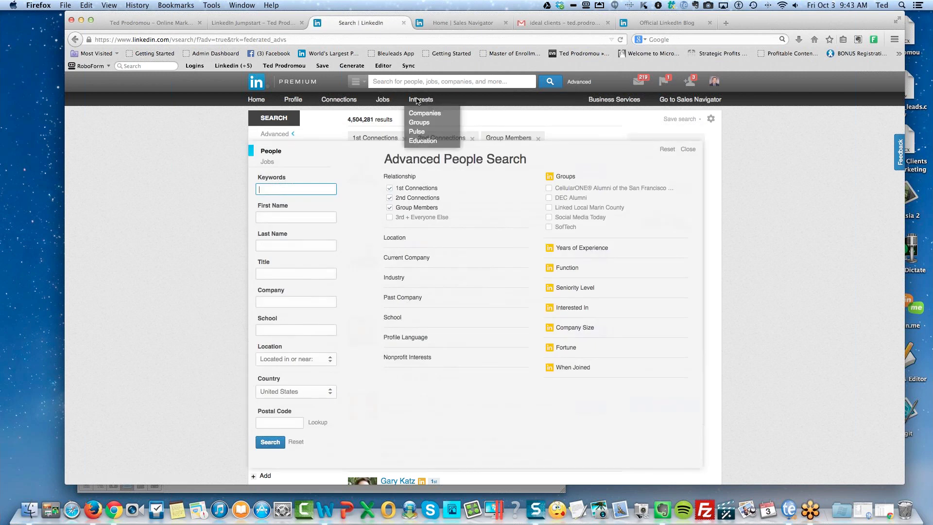
{"action": "left_click", "coordinate": [421, 148]}
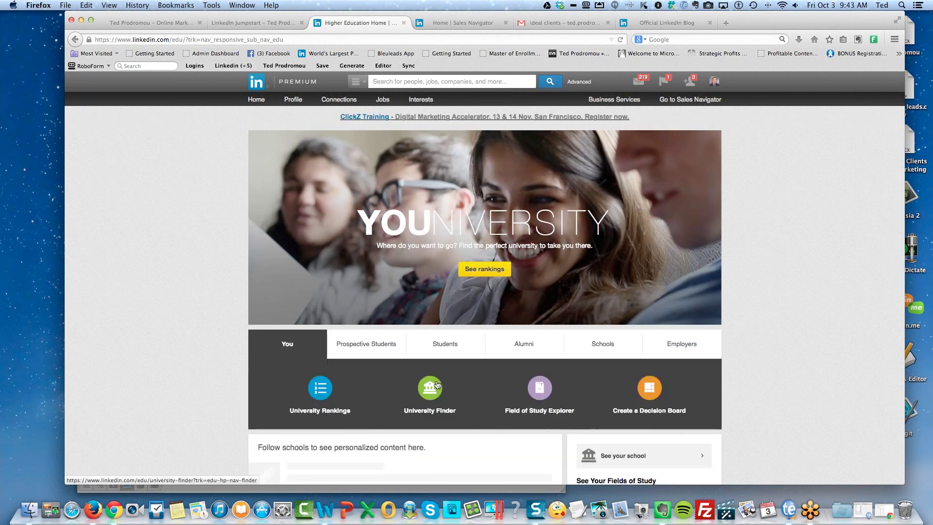
{"action": "scroll", "coordinate": [374, 362], "scroll_direction": "down", "scroll_amount": 3}
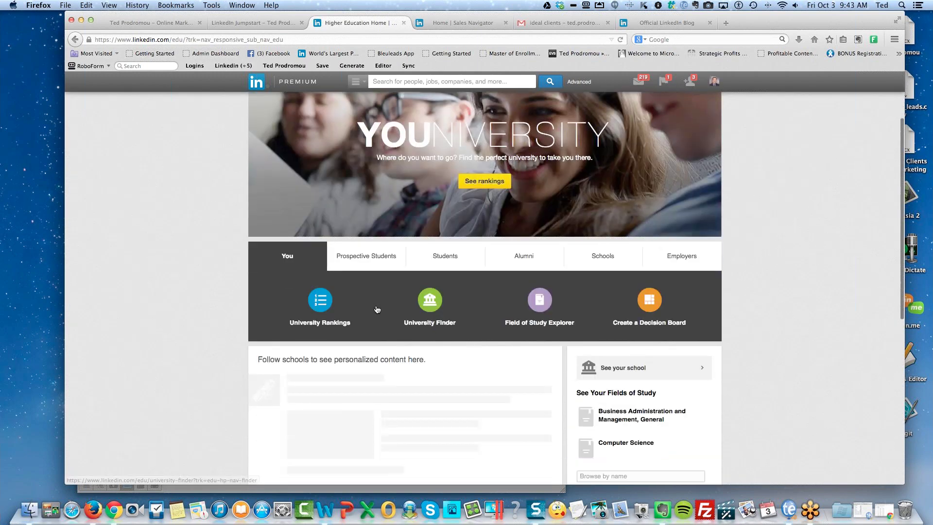
{"action": "left_click", "coordinate": [370, 287]}
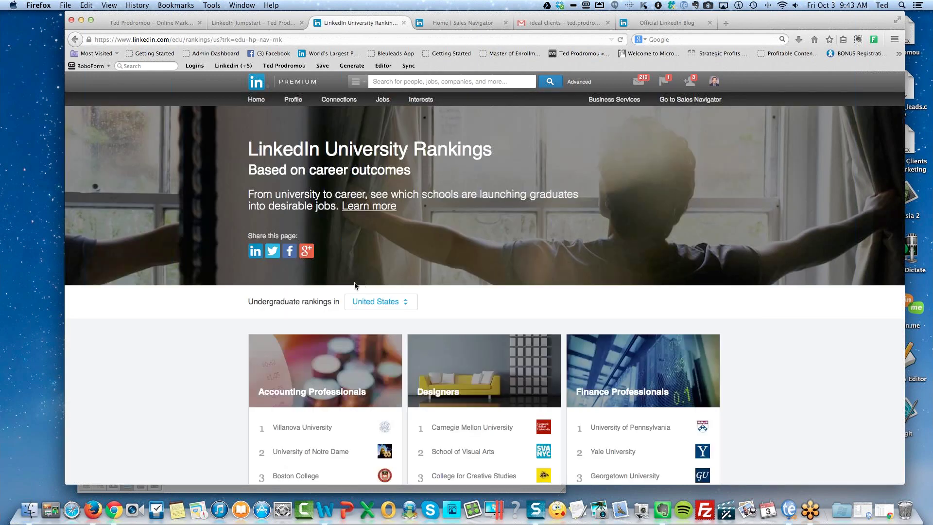
{"action": "scroll", "coordinate": [204, 277], "scroll_direction": "down", "scroll_amount": 4}
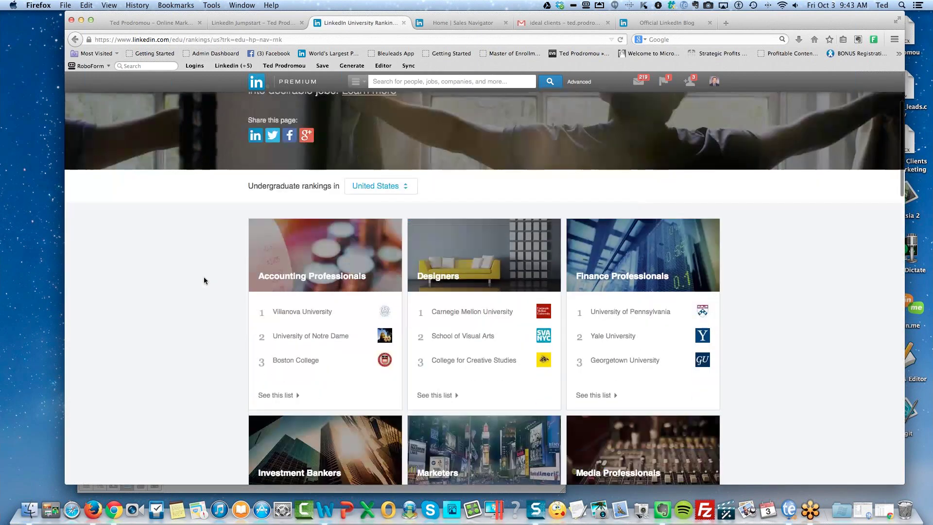
{"action": "scroll", "coordinate": [231, 305], "scroll_direction": "down", "scroll_amount": 2}
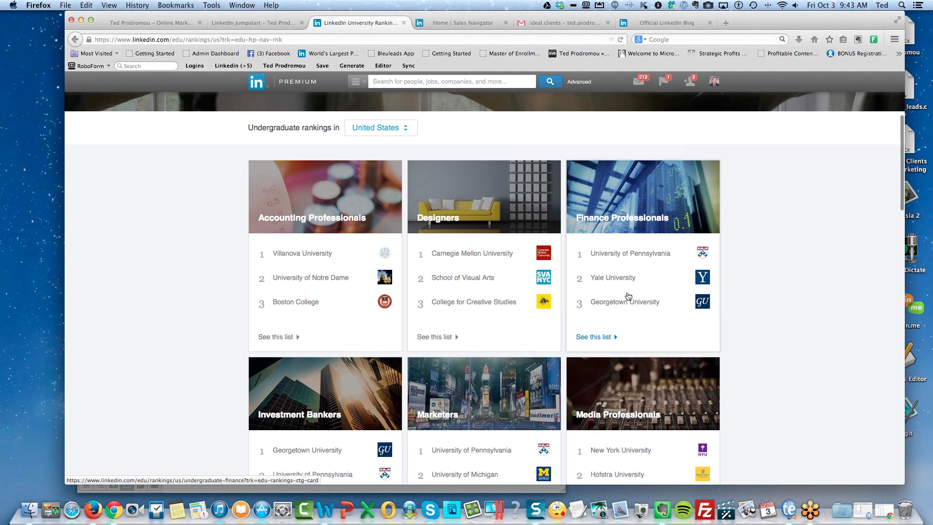
{"action": "scroll", "coordinate": [626, 282], "scroll_direction": "down", "scroll_amount": 2}
{"action": "scroll", "coordinate": [626, 282], "scroll_direction": "down", "scroll_amount": 4}
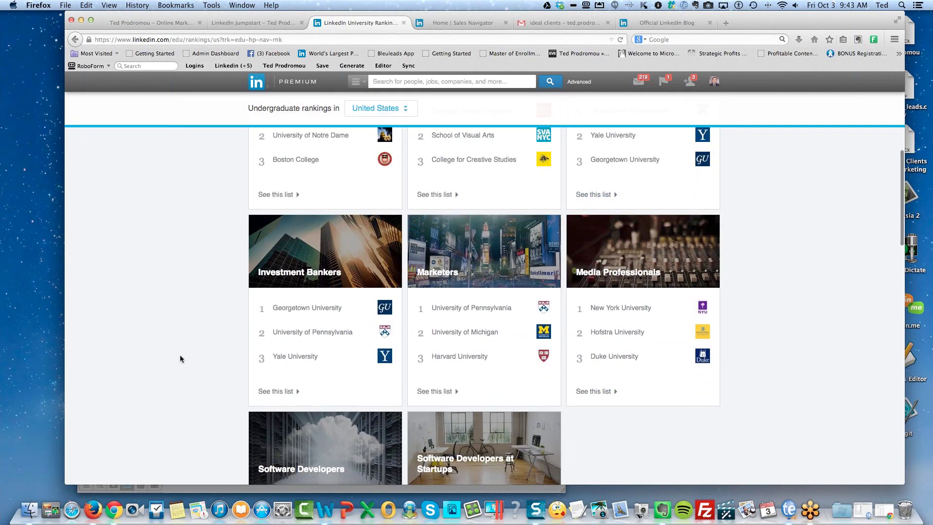
{"action": "scroll", "coordinate": [179, 358], "scroll_direction": "down", "scroll_amount": 3}
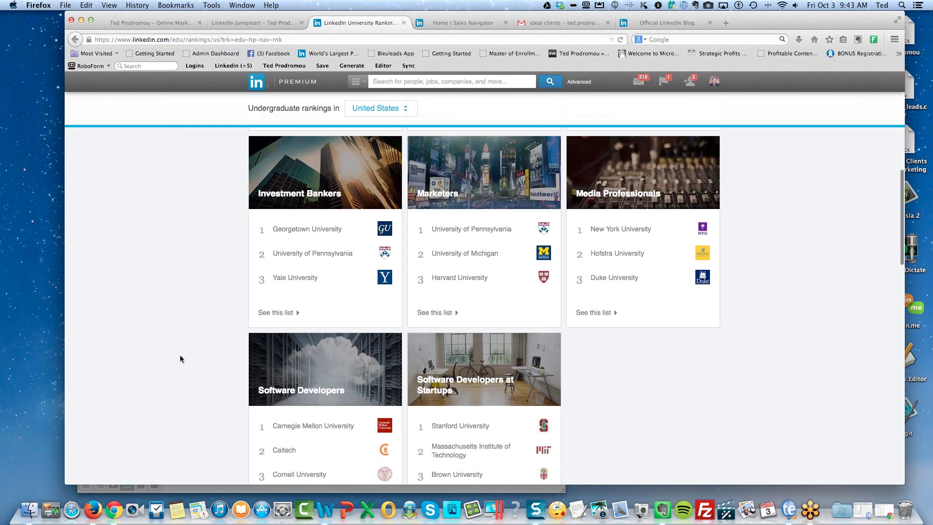
{"action": "scroll", "coordinate": [179, 358], "scroll_direction": "down", "scroll_amount": 3}
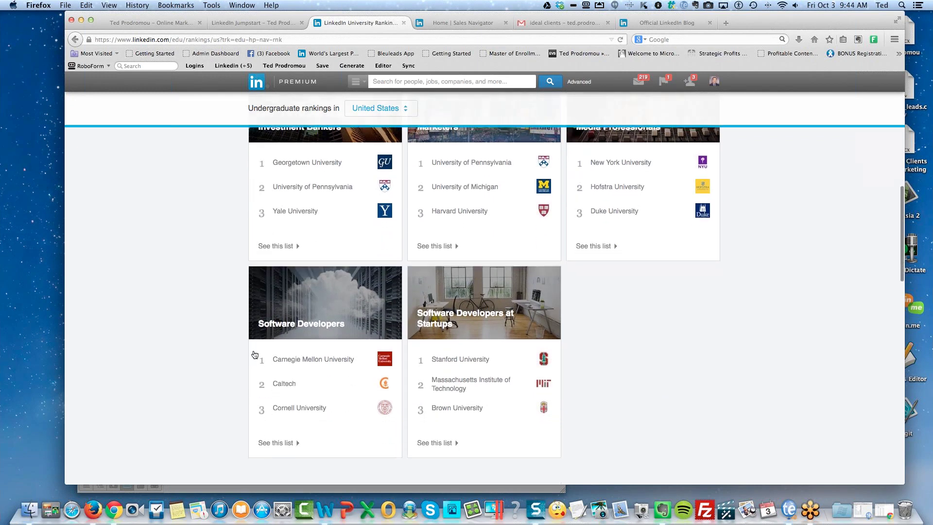
{"action": "scroll", "coordinate": [195, 325], "scroll_direction": "up", "scroll_amount": 7}
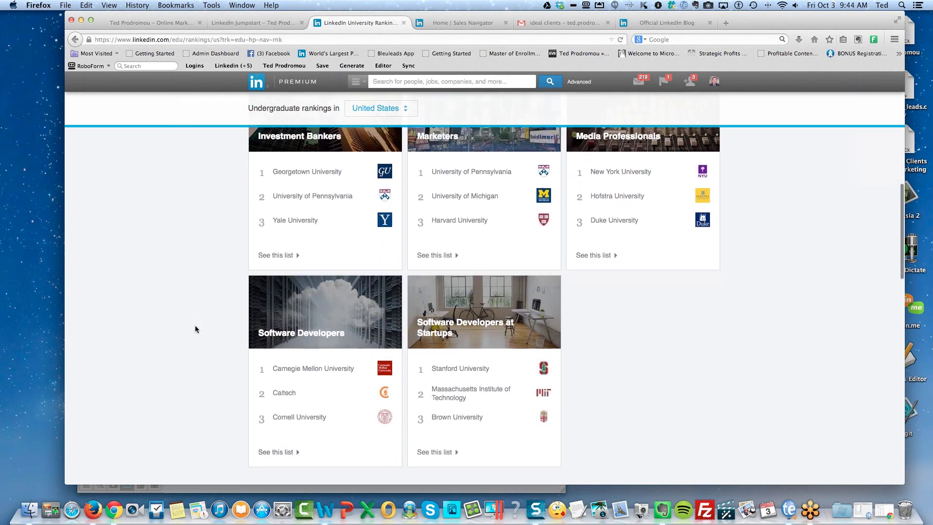
{"action": "scroll", "coordinate": [195, 329], "scroll_direction": "up", "scroll_amount": 10}
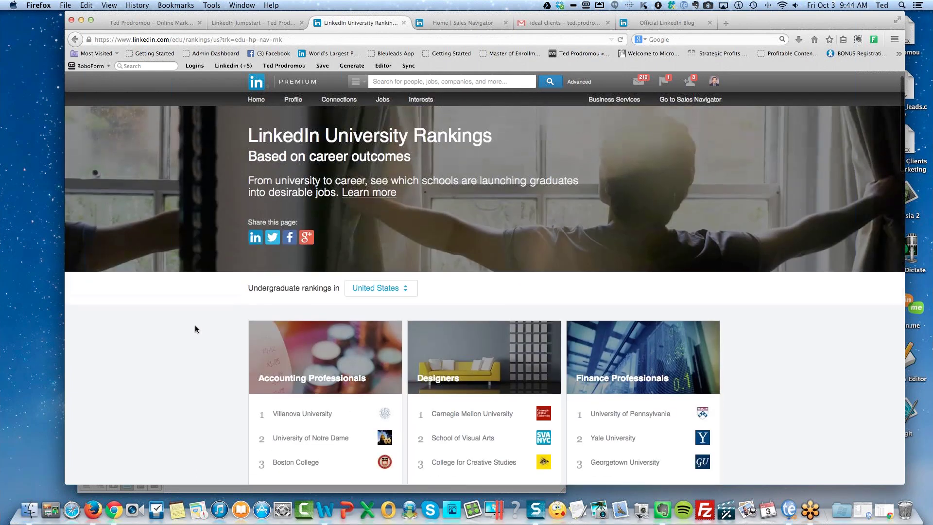
{"action": "scroll", "coordinate": [195, 329], "scroll_direction": "down", "scroll_amount": 7}
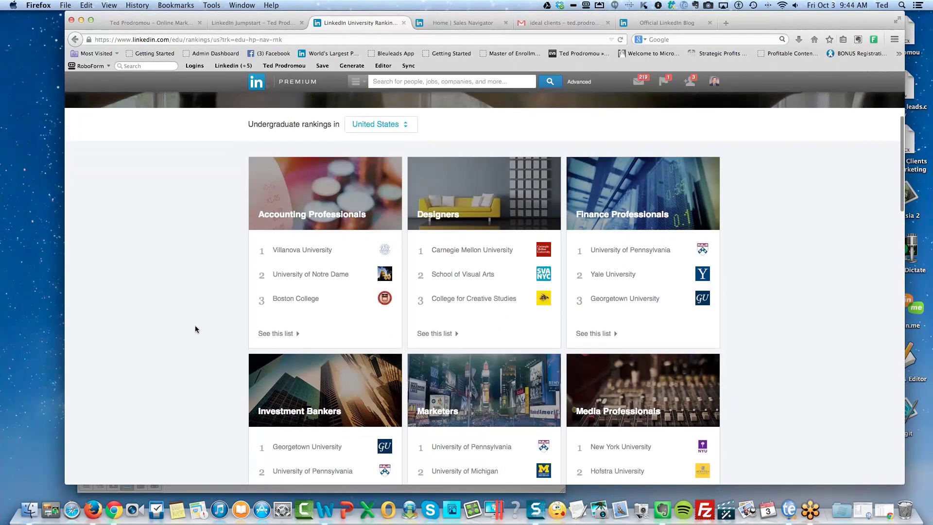
{"action": "scroll", "coordinate": [195, 329], "scroll_direction": "up", "scroll_amount": 7}
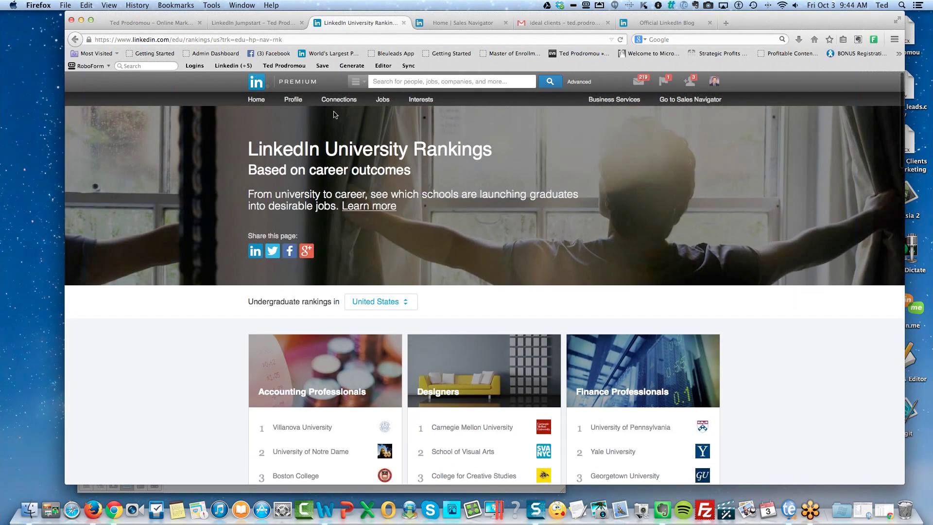
{"action": "mouse_move", "coordinate": [342, 103]}
{"action": "mouse_move", "coordinate": [417, 102]}
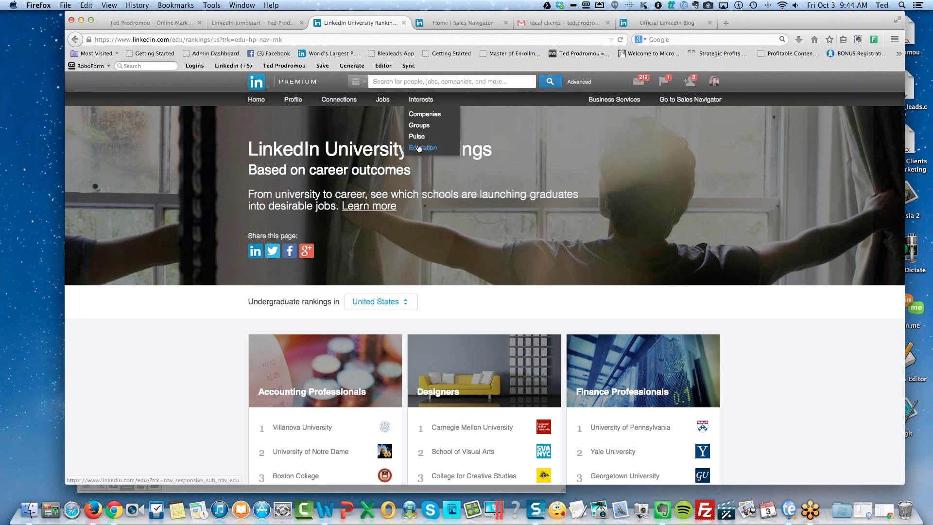
From the Education page's Students section, open the University Finder.
{"action": "left_click", "coordinate": [419, 148]}
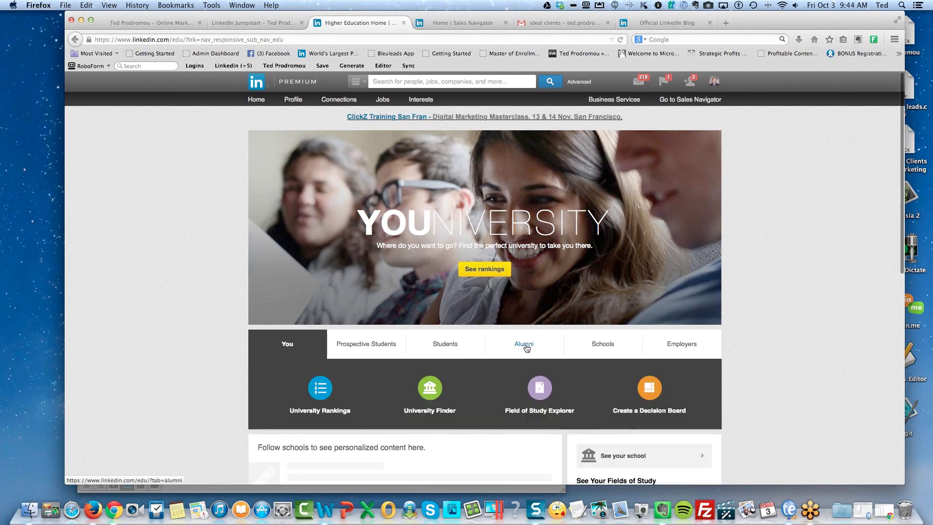
{"action": "left_click", "coordinate": [445, 346]}
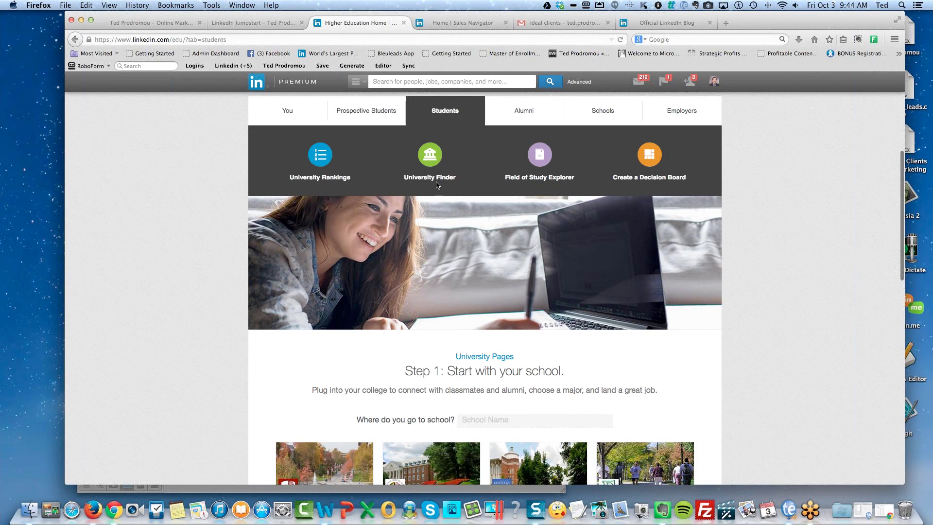
{"action": "left_click", "coordinate": [422, 161]}
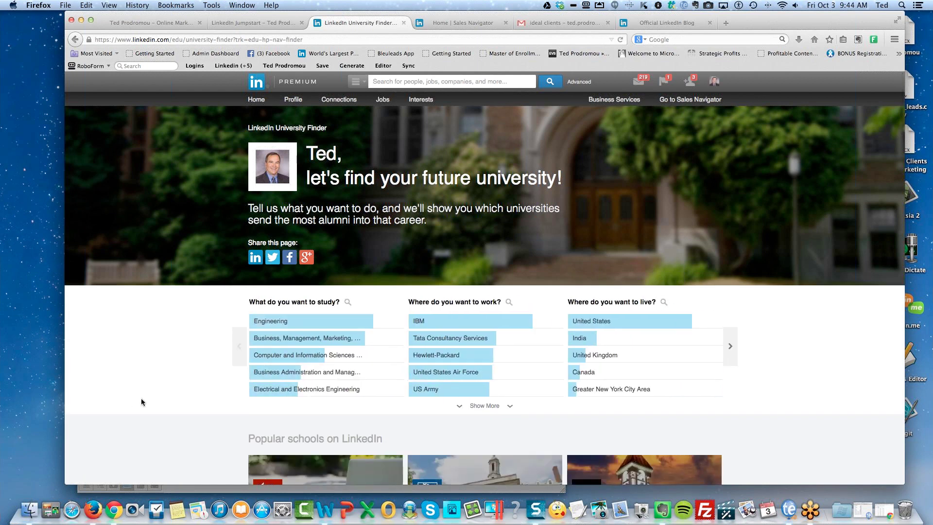
Browse the University Finder's popular school cards, then reopen the Advanced People Search form.
{"action": "scroll", "coordinate": [165, 399], "scroll_direction": "down", "scroll_amount": 3}
{"action": "scroll", "coordinate": [167, 403], "scroll_direction": "down", "scroll_amount": 1}
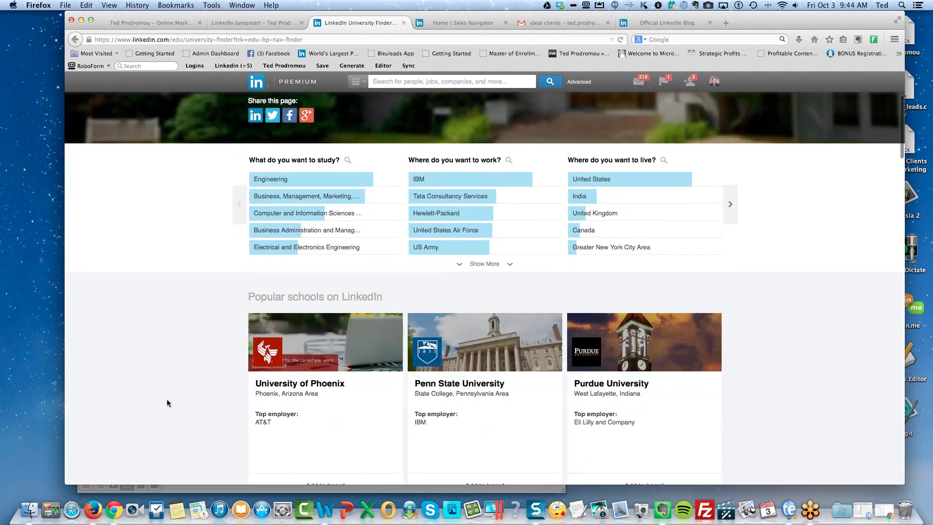
{"action": "scroll", "coordinate": [167, 403], "scroll_direction": "up", "scroll_amount": 1}
{"action": "scroll", "coordinate": [167, 403], "scroll_direction": "down", "scroll_amount": 3}
{"action": "scroll", "coordinate": [168, 402], "scroll_direction": "down", "scroll_amount": 4}
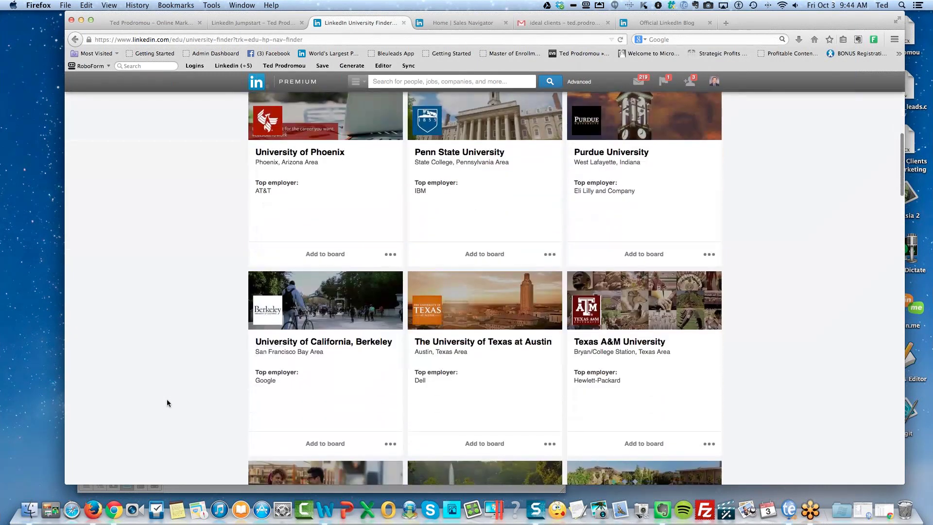
{"action": "scroll", "coordinate": [167, 403], "scroll_direction": "down", "scroll_amount": 2}
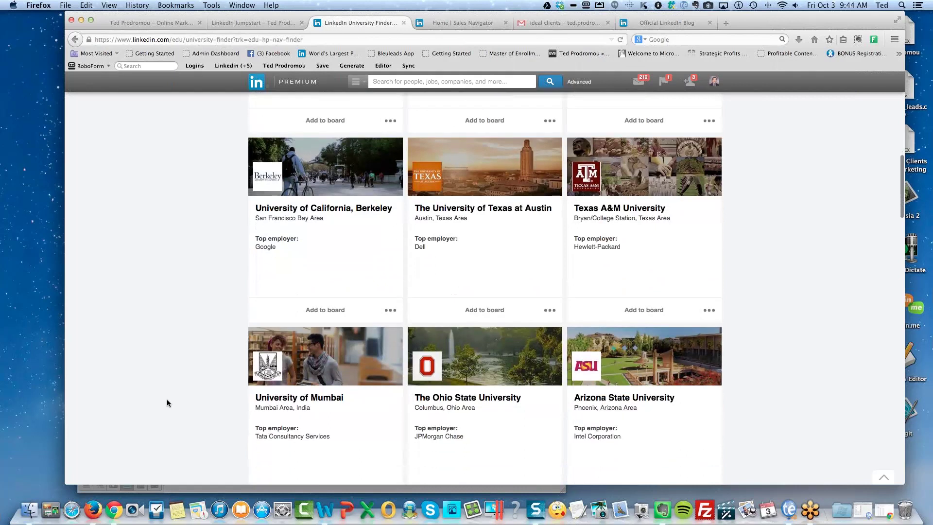
{"action": "scroll", "coordinate": [167, 403], "scroll_direction": "down", "scroll_amount": 3}
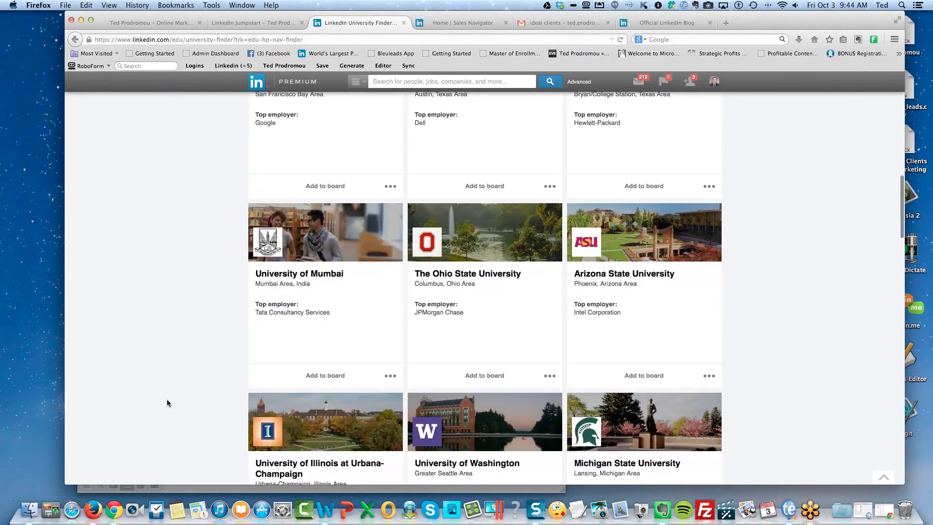
{"action": "scroll", "coordinate": [167, 403], "scroll_direction": "up", "scroll_amount": 13}
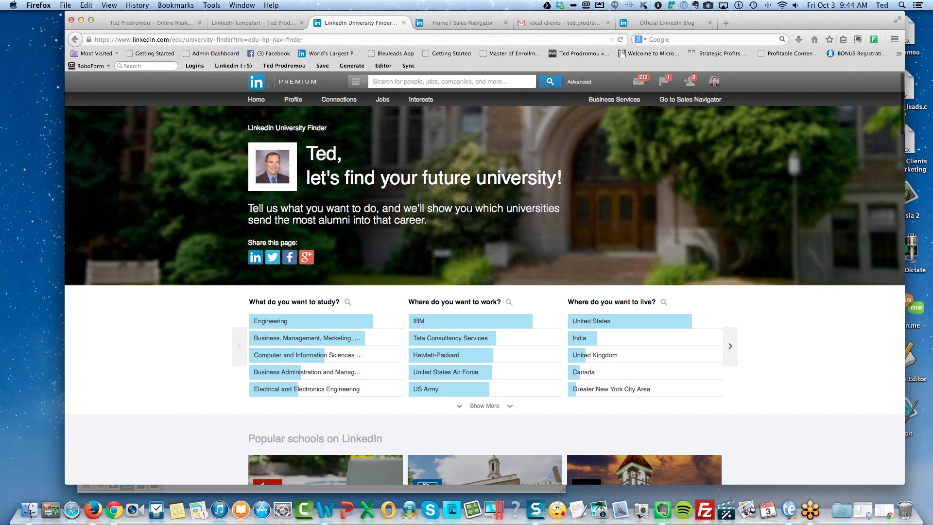
{"action": "scroll", "coordinate": [574, 214], "scroll_direction": "down", "scroll_amount": 1}
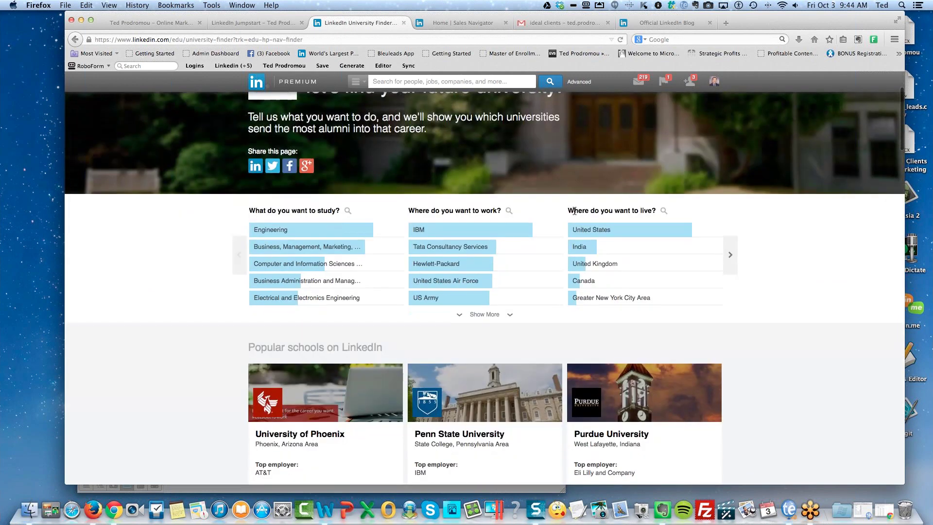
{"action": "scroll", "coordinate": [575, 211], "scroll_direction": "up", "scroll_amount": 3}
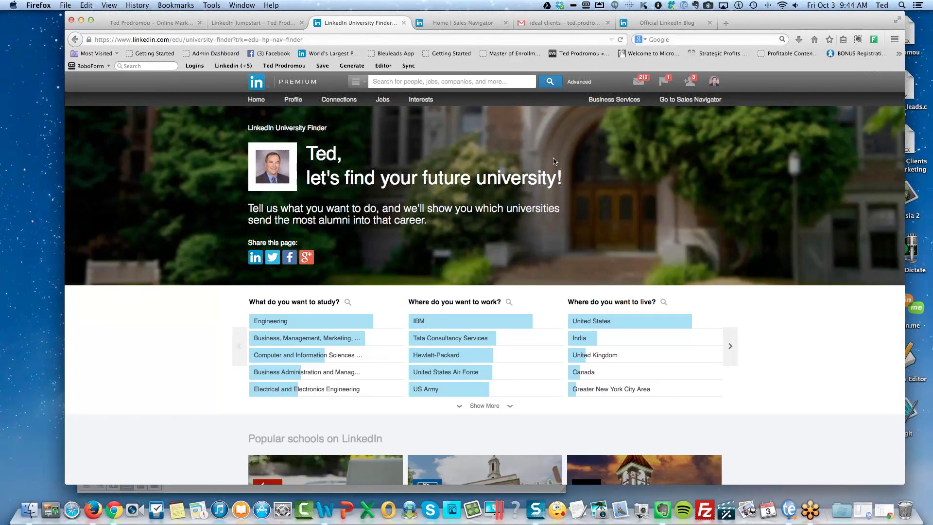
{"action": "left_click", "coordinate": [578, 82]}
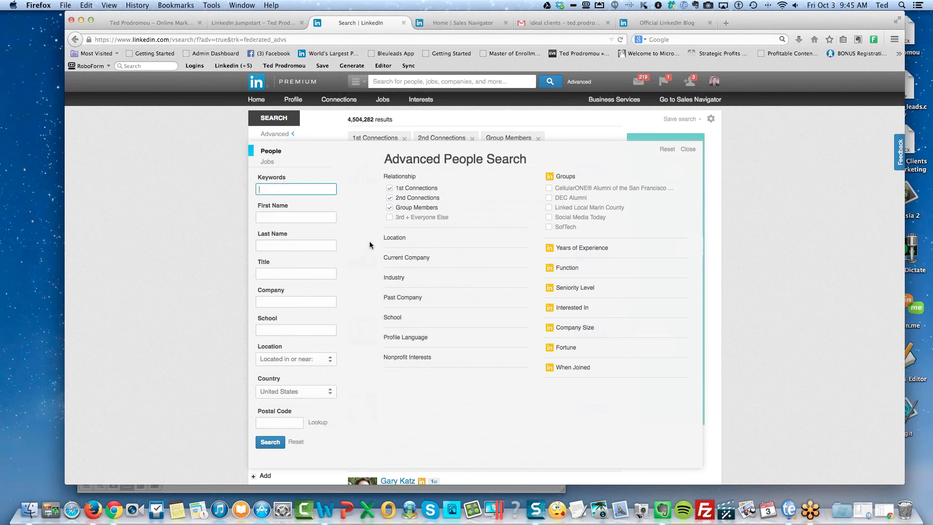
Search for keyword 'student' with School set to Stanford University, giving 2,440 results.
{"action": "left_click", "coordinate": [392, 318]}
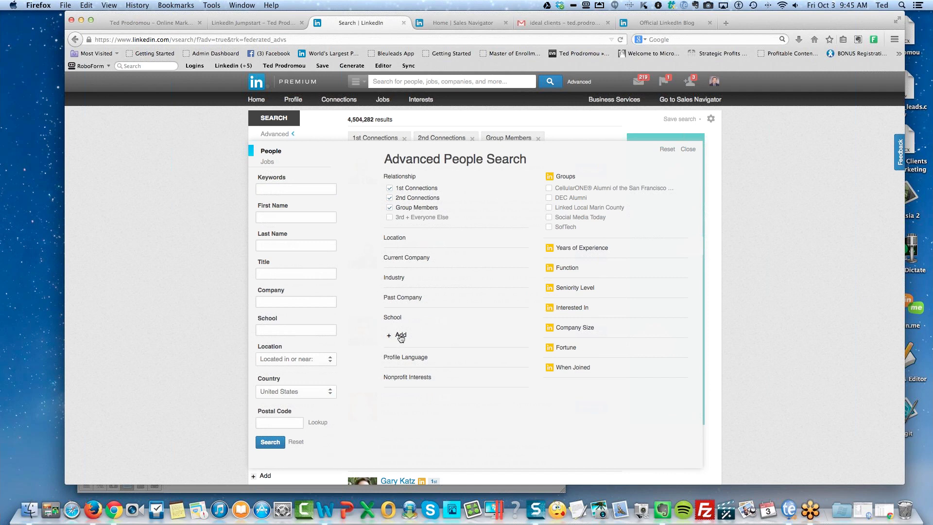
{"action": "left_click", "coordinate": [276, 187]}
{"action": "type", "text": "student"}
{"action": "left_click", "coordinate": [398, 334]}
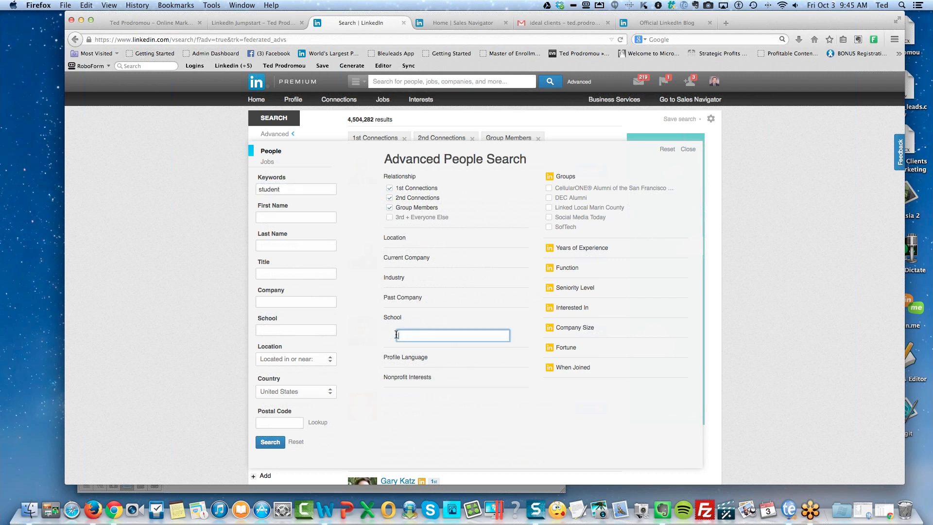
{"action": "type", "text": "Stanfor"}
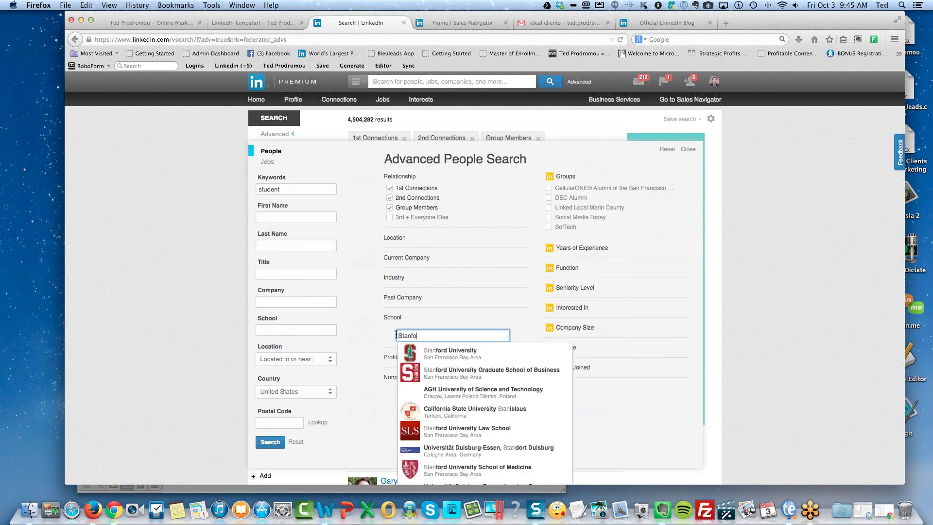
{"action": "left_click", "coordinate": [439, 354]}
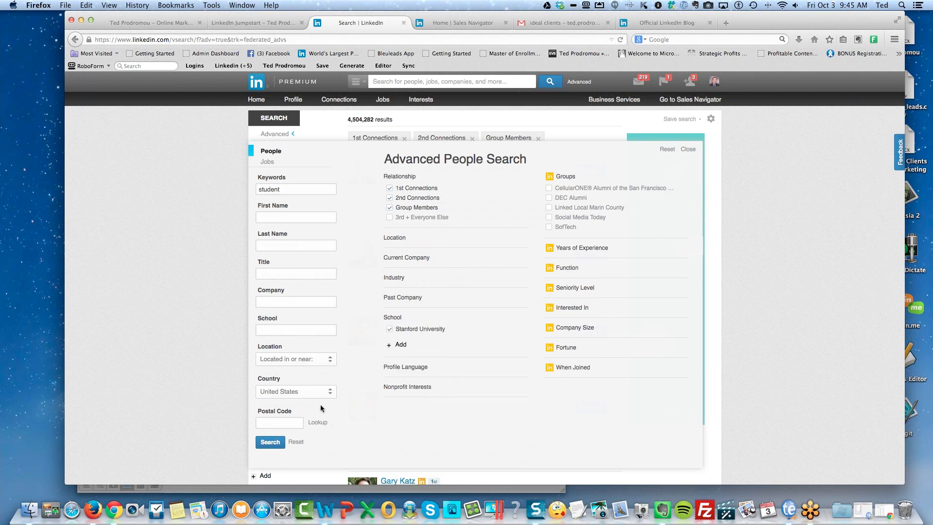
{"action": "left_click", "coordinate": [270, 442]}
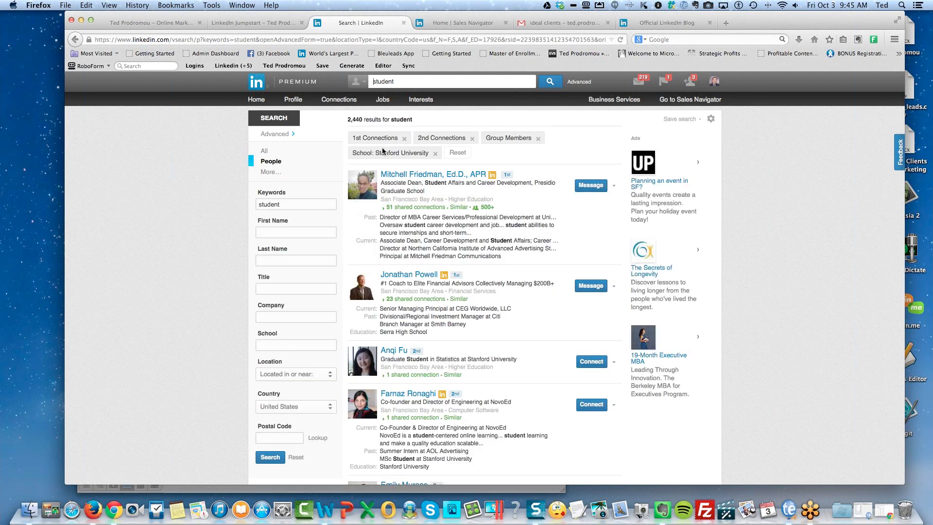
Remove the 1st Connections, 2nd Connections and Group Members filters, widening results to 26,616.
{"action": "left_click", "coordinate": [405, 139]}
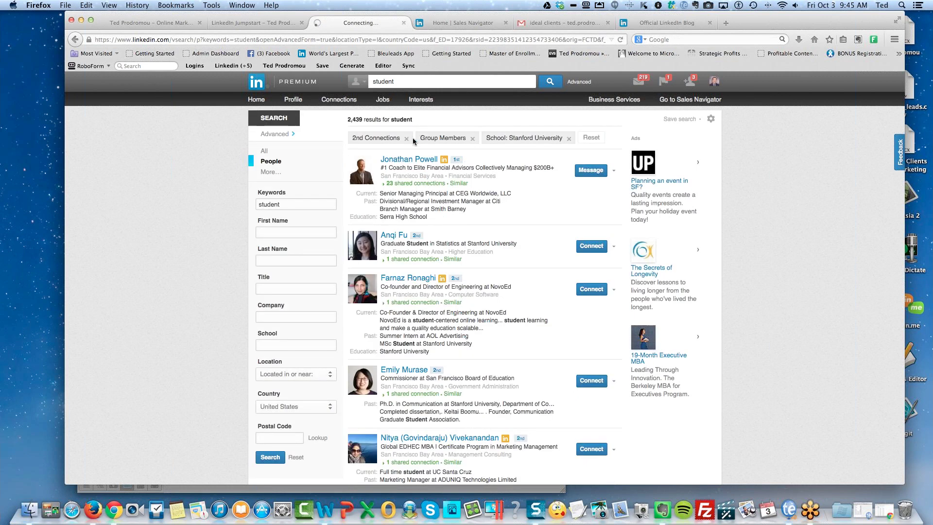
{"action": "left_click", "coordinate": [405, 139]}
{"action": "left_click", "coordinate": [405, 139]}
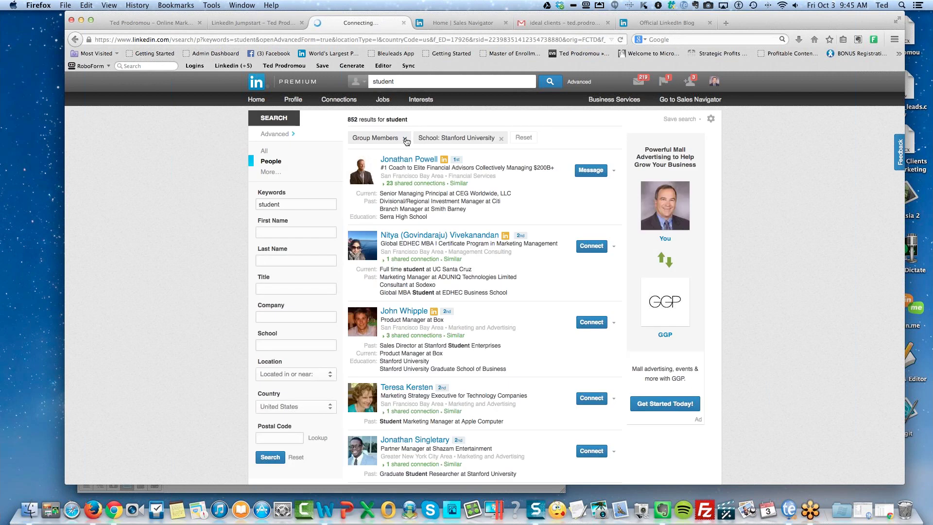
{"action": "left_click", "coordinate": [405, 140]}
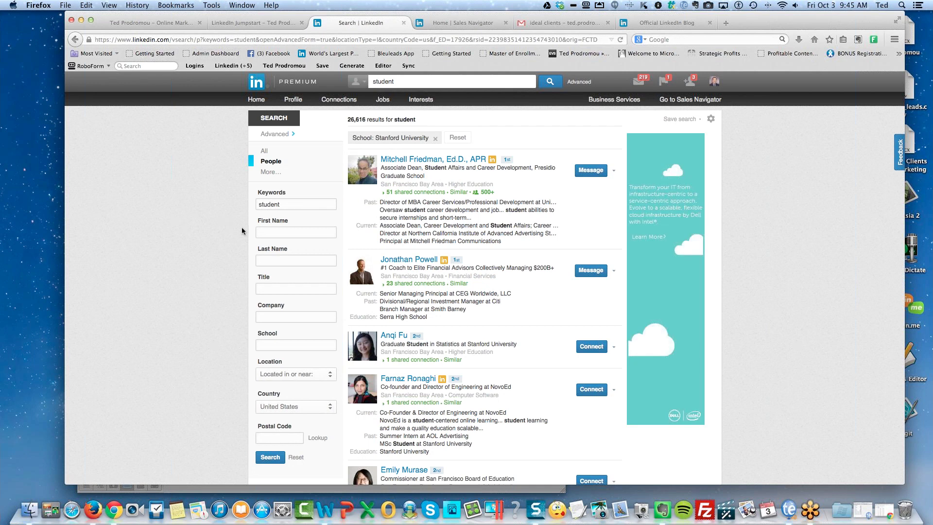
Scroll the results, then select the 'student' text in the Keywords box.
{"action": "scroll", "coordinate": [473, 228], "scroll_direction": "down", "scroll_amount": 2}
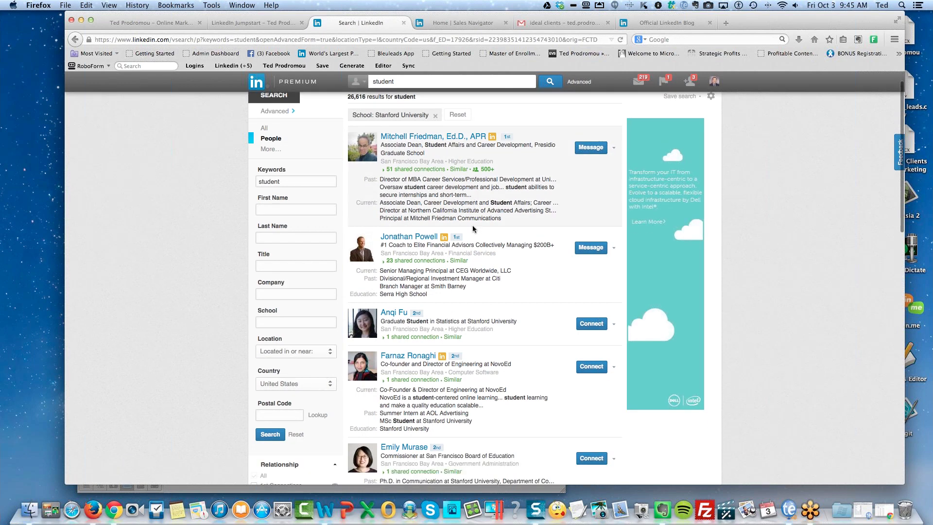
{"action": "scroll", "coordinate": [474, 228], "scroll_direction": "down", "scroll_amount": 5}
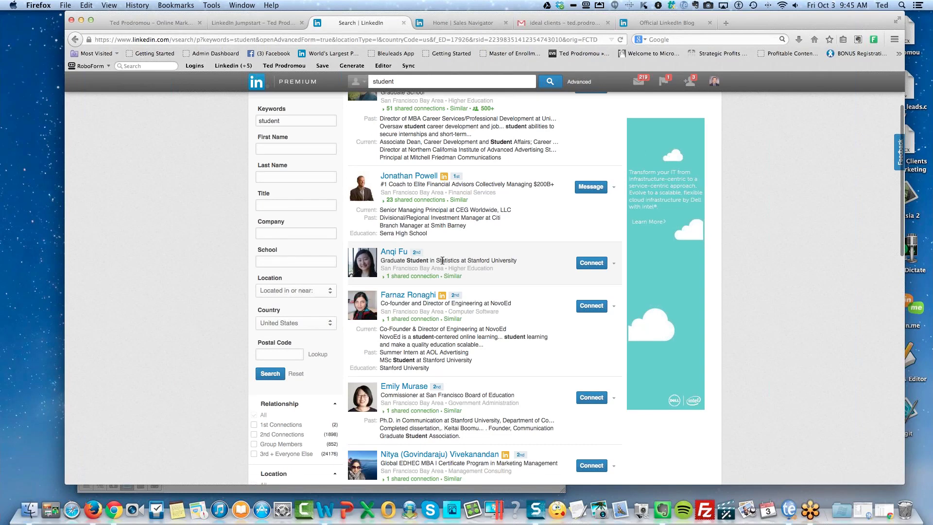
{"action": "scroll", "coordinate": [442, 261], "scroll_direction": "down", "scroll_amount": 4}
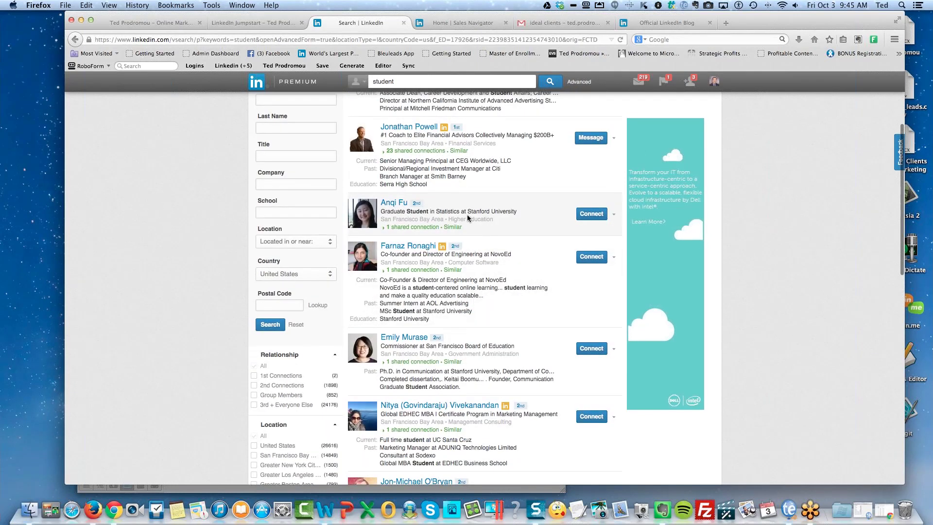
{"action": "right_click", "coordinate": [473, 217]}
{"action": "key", "text": "Escape"}
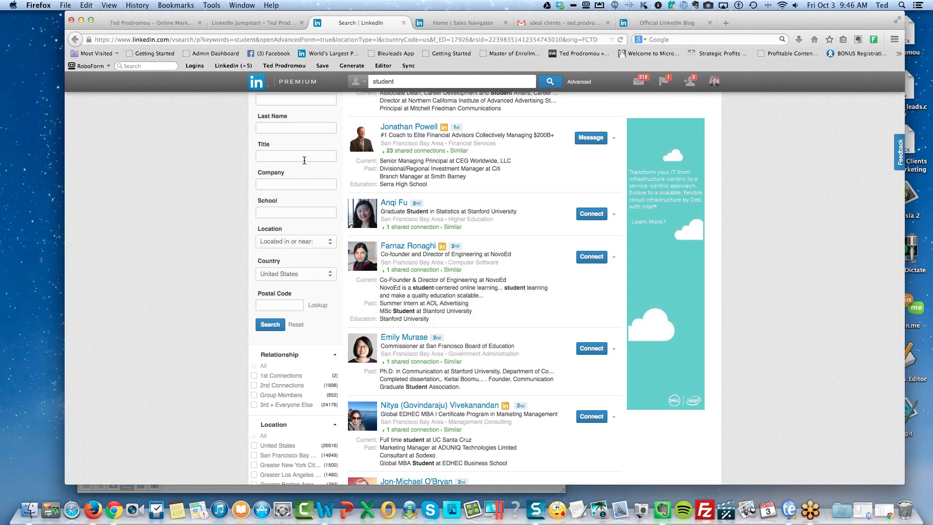
{"action": "scroll", "coordinate": [304, 161], "scroll_direction": "up", "scroll_amount": 5}
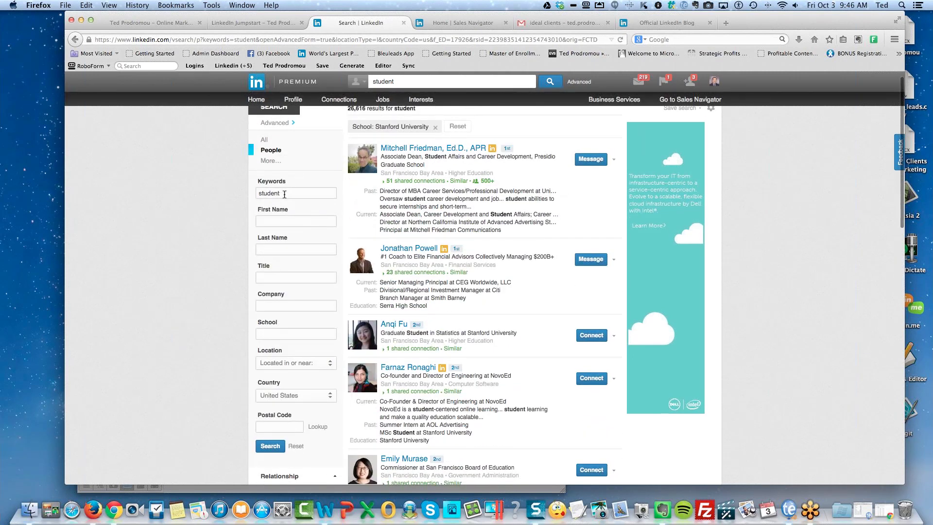
{"action": "left_click_drag", "start_coordinate": [285, 194], "coordinate": [238, 195]}
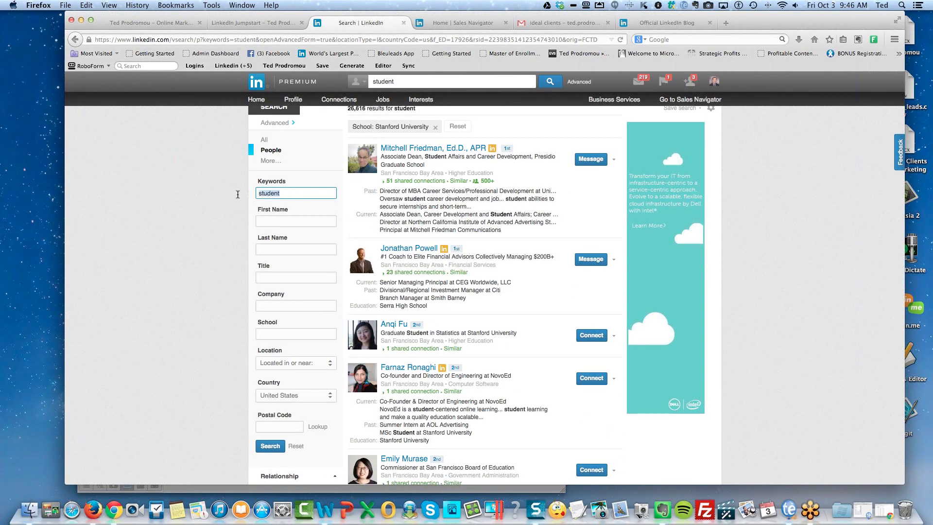
Replace the keyword with medical school and rerun the Stanford search (7,016 results).
{"action": "type", "text": "mei"}
{"action": "type", "text": "dica"}
{"action": "type", "text": "l school"}
{"action": "left_click", "coordinate": [267, 448]}
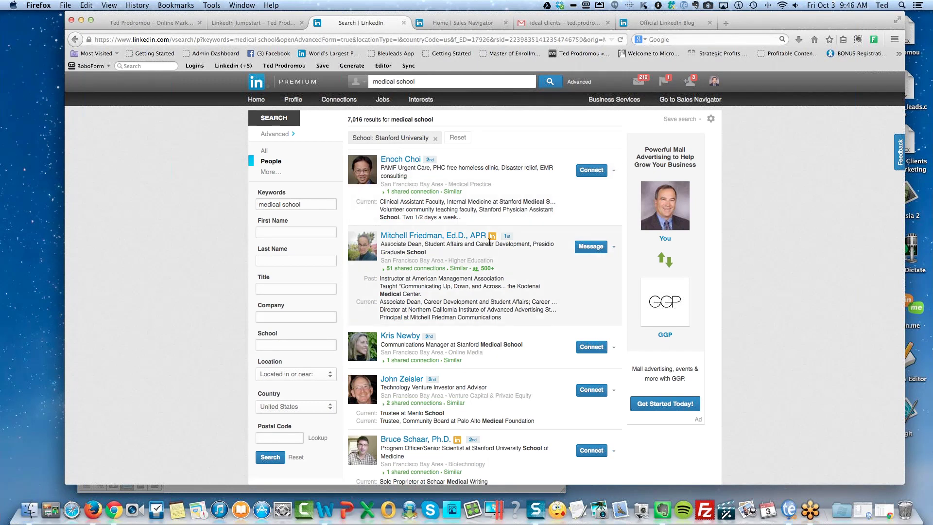
{"action": "scroll", "coordinate": [479, 259], "scroll_direction": "down", "scroll_amount": 1}
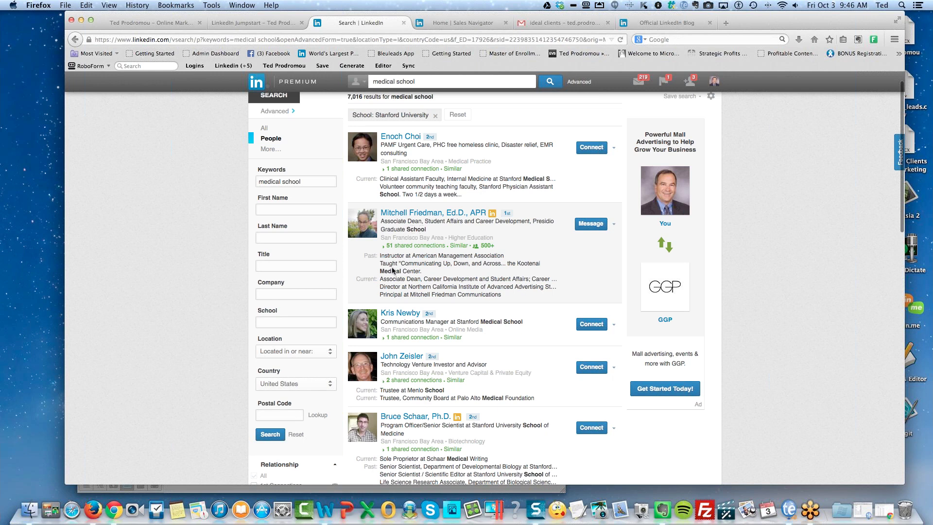
{"action": "scroll", "coordinate": [291, 257], "scroll_direction": "up", "scroll_amount": 1}
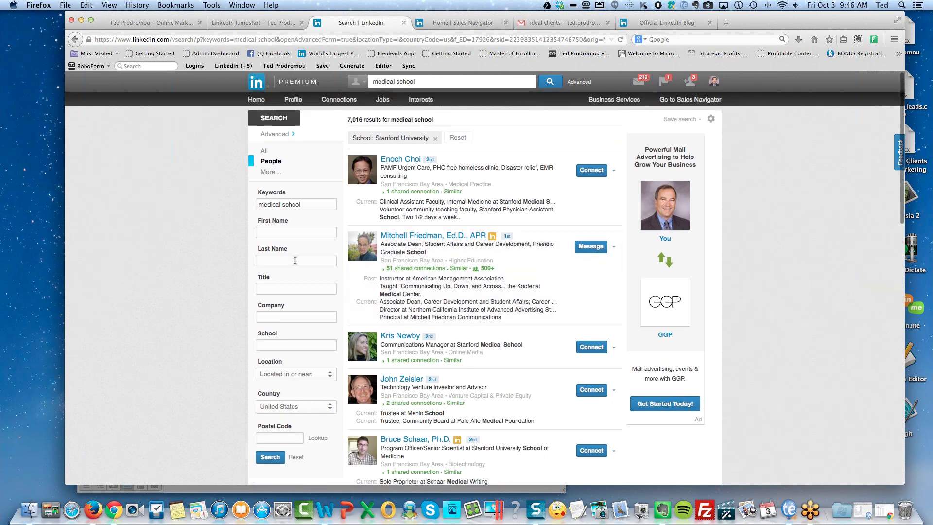
Wrap medical school in double quotes for an exact-phrase match, narrowing to 1,106 results.
{"action": "left_click", "coordinate": [260, 205]}
{"action": "type", "text": "\""}
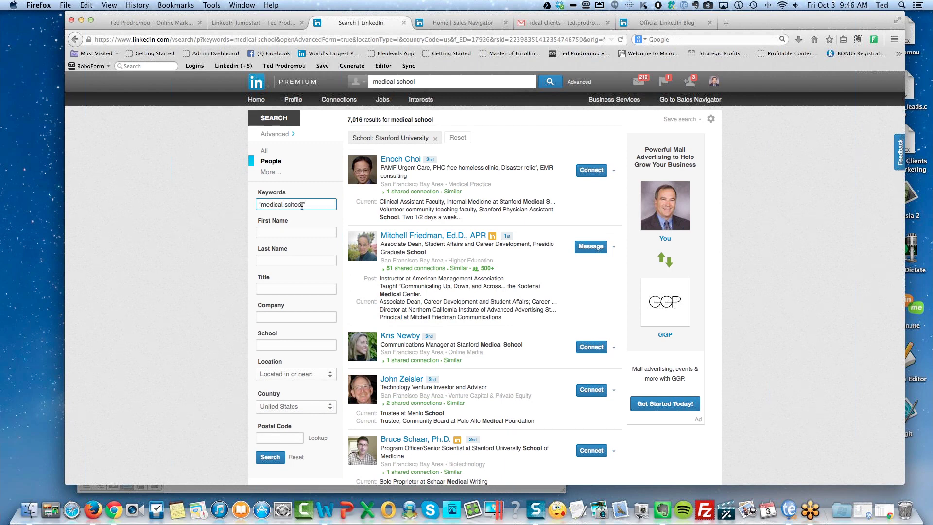
{"action": "left_click", "coordinate": [302, 206]}
{"action": "type", "text": "\""}
Rerun the Stanford search for "medical school" and review the 1,106 matching people.
{"action": "left_click", "coordinate": [270, 457]}
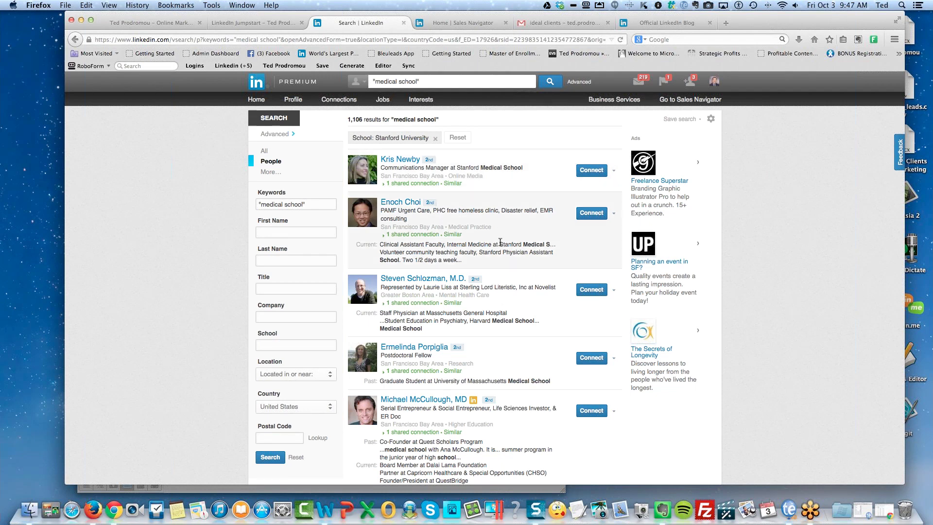
{"action": "scroll", "coordinate": [504, 260], "scroll_direction": "down", "scroll_amount": 5}
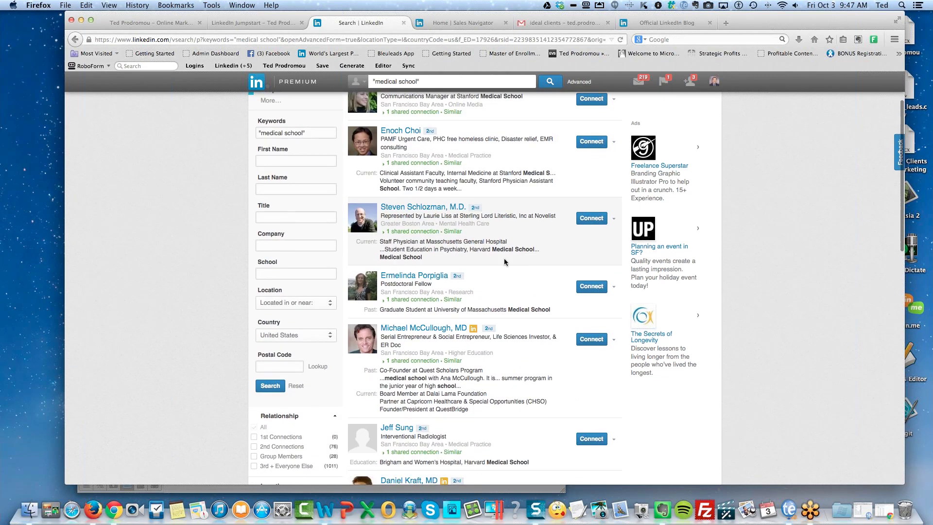
{"action": "scroll", "coordinate": [504, 262], "scroll_direction": "down", "scroll_amount": 1}
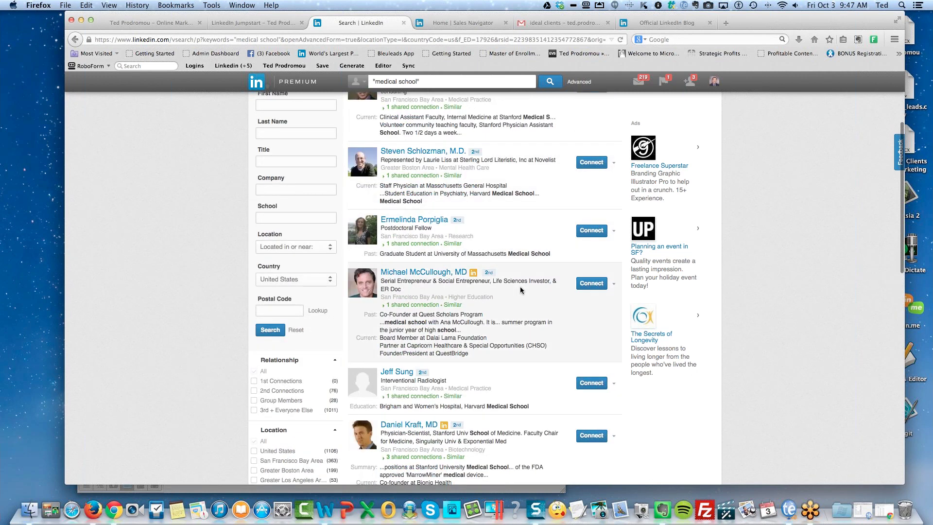
{"action": "scroll", "coordinate": [520, 290], "scroll_direction": "down", "scroll_amount": 1}
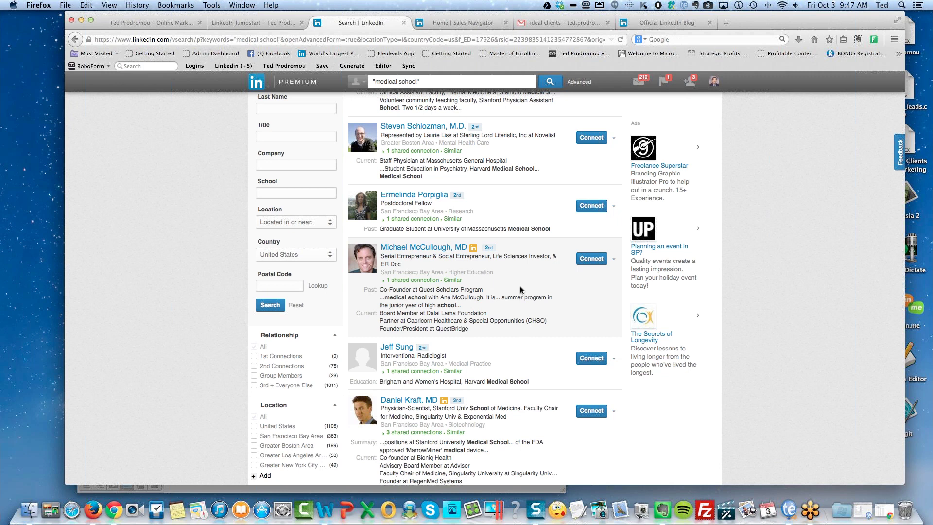
{"action": "scroll", "coordinate": [519, 290], "scroll_direction": "up", "scroll_amount": 4}
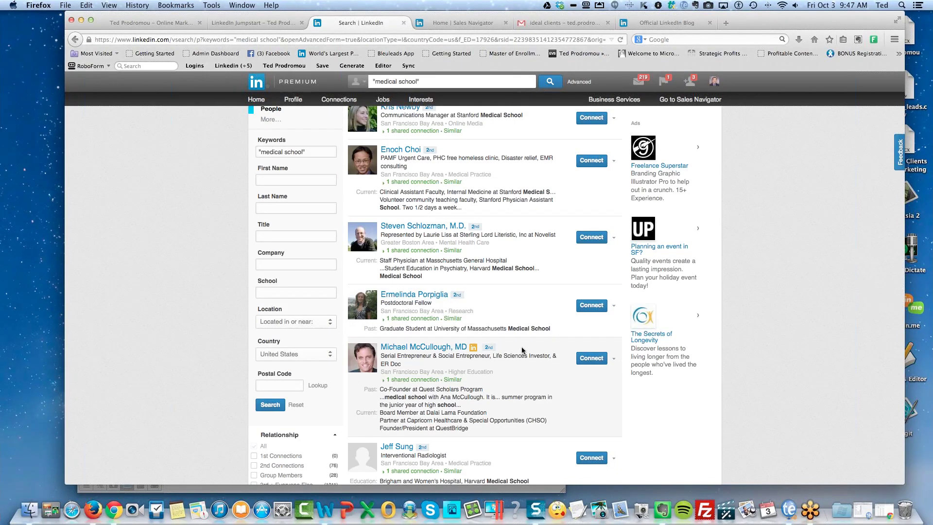
{"action": "scroll", "coordinate": [522, 306], "scroll_direction": "up", "scroll_amount": 2}
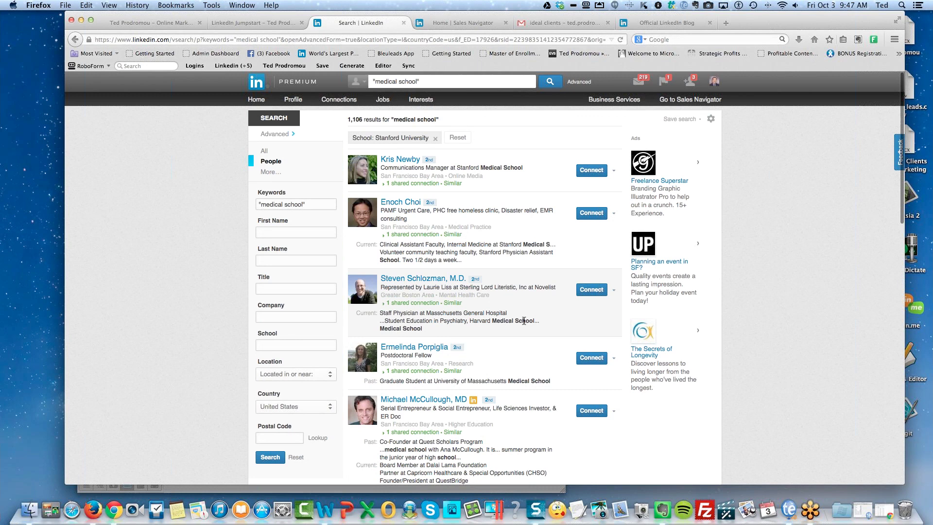
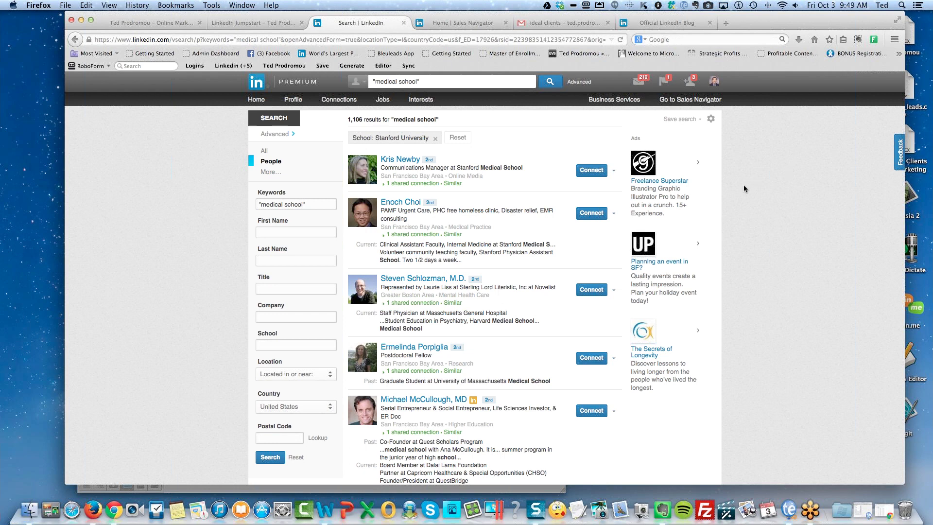
Select the entire "medical school" query in the top search box so it can be replaced.
{"action": "left_click_drag", "start_coordinate": [422, 82], "coordinate": [380, 82]}
{"action": "key", "text": "Right"}
{"action": "left_click_drag", "start_coordinate": [373, 81], "coordinate": [507, 79]}
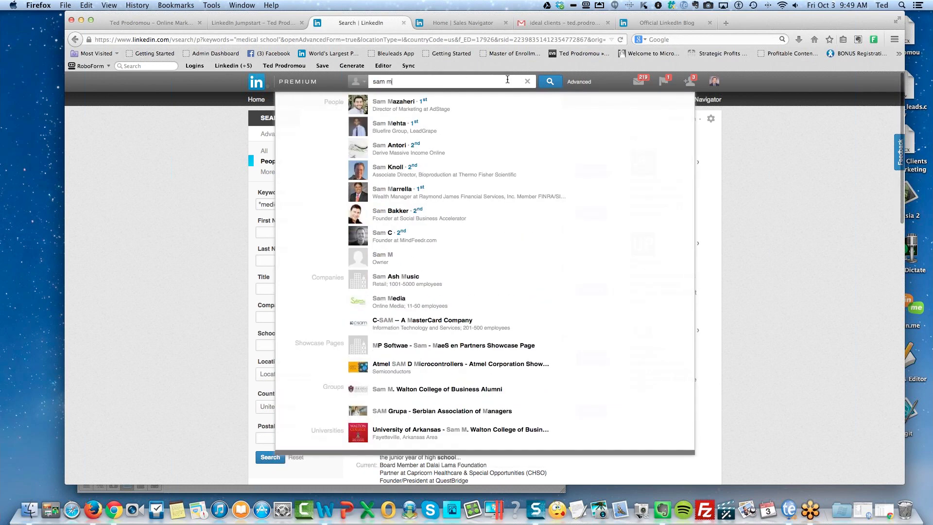
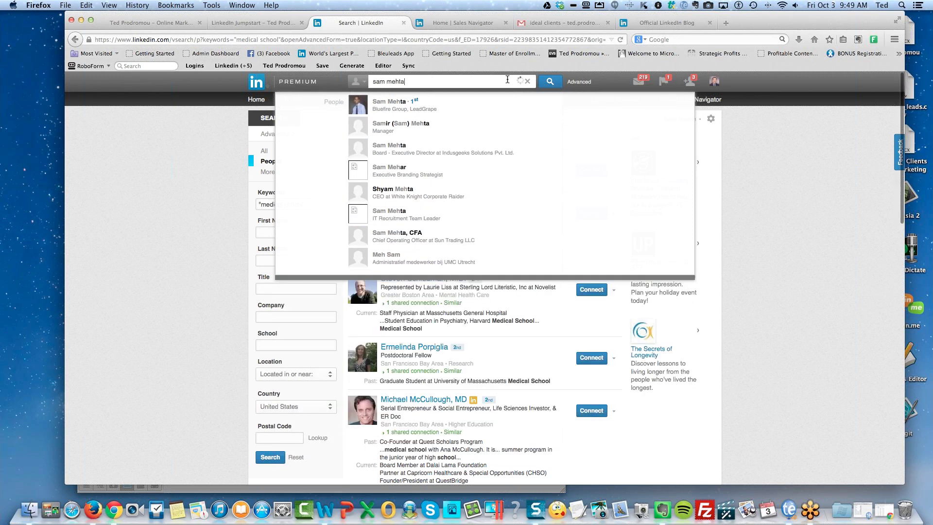
Search people by the contact's name (54 results) and open the first result's profile.
{"action": "key", "text": "Return"}
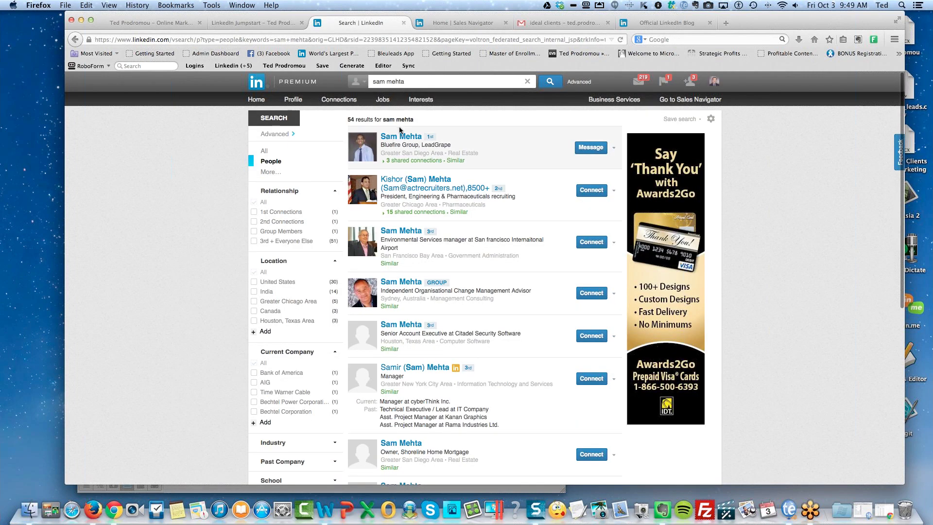
{"action": "left_click", "coordinate": [401, 138]}
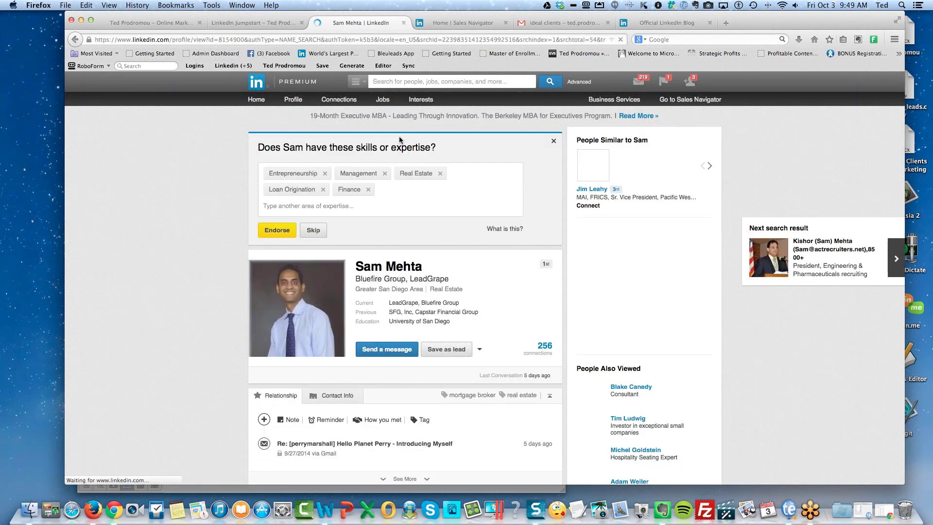
Close the skills endorsement prompt and switch to the Sales Navigator home tab.
{"action": "left_click", "coordinate": [553, 142]}
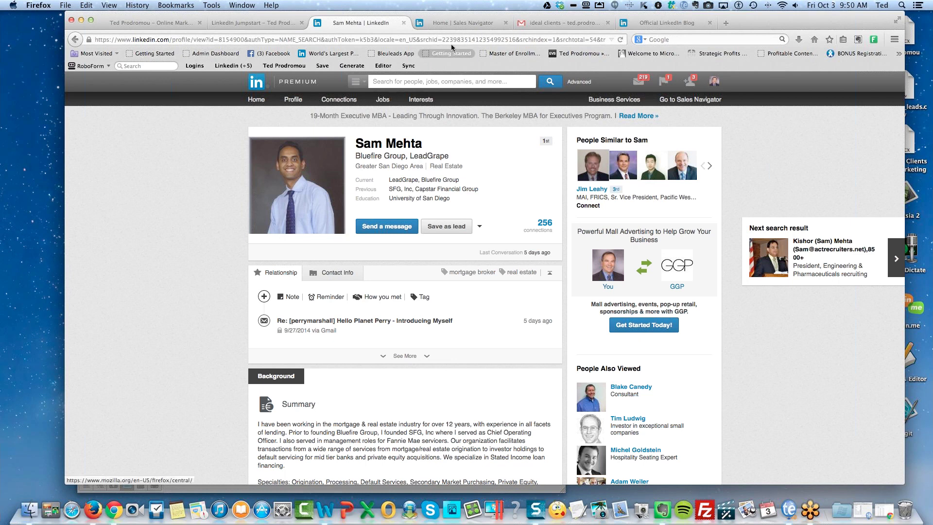
{"action": "left_click", "coordinate": [453, 24]}
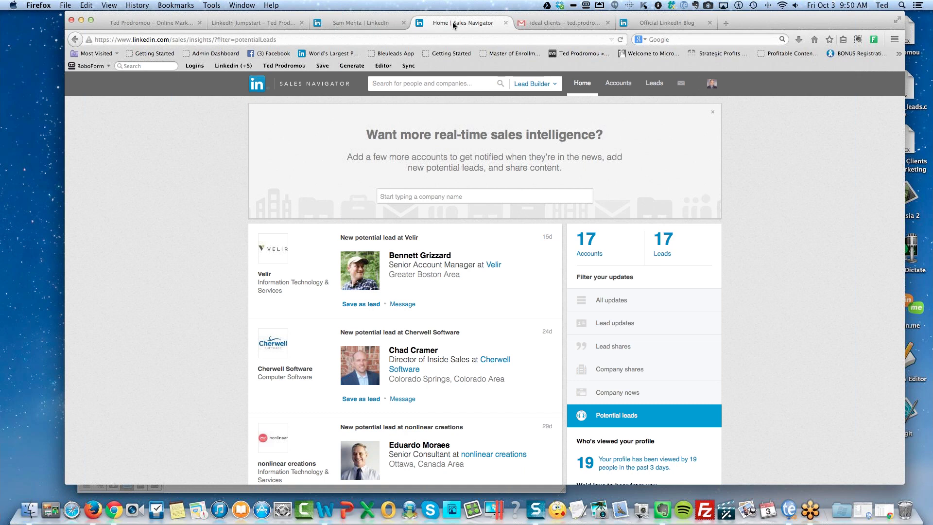
Filter the Sales Navigator home feed to Lead shares only.
{"action": "left_click", "coordinate": [387, 21]}
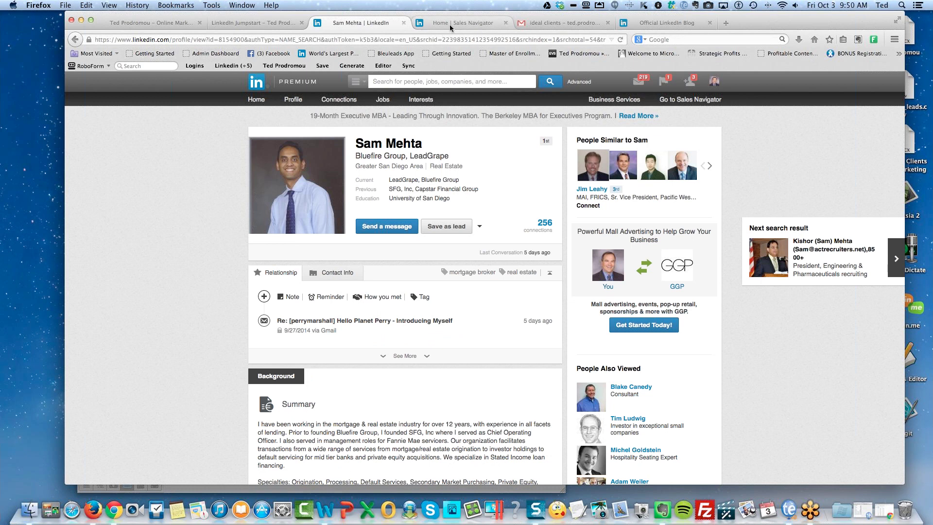
{"action": "left_click", "coordinate": [451, 23]}
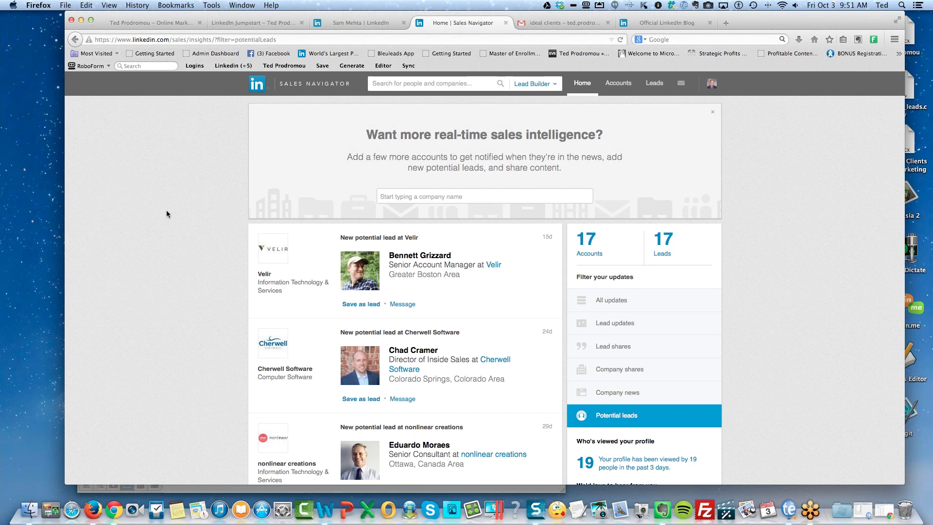
{"action": "left_click", "coordinate": [611, 348]}
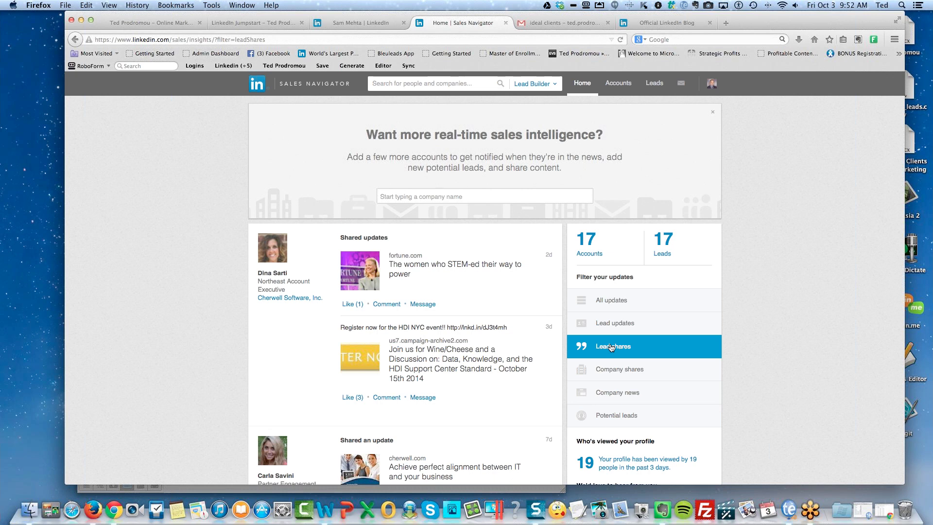
Return to the earlier person's LinkedIn profile tab.
{"action": "left_click", "coordinate": [357, 24]}
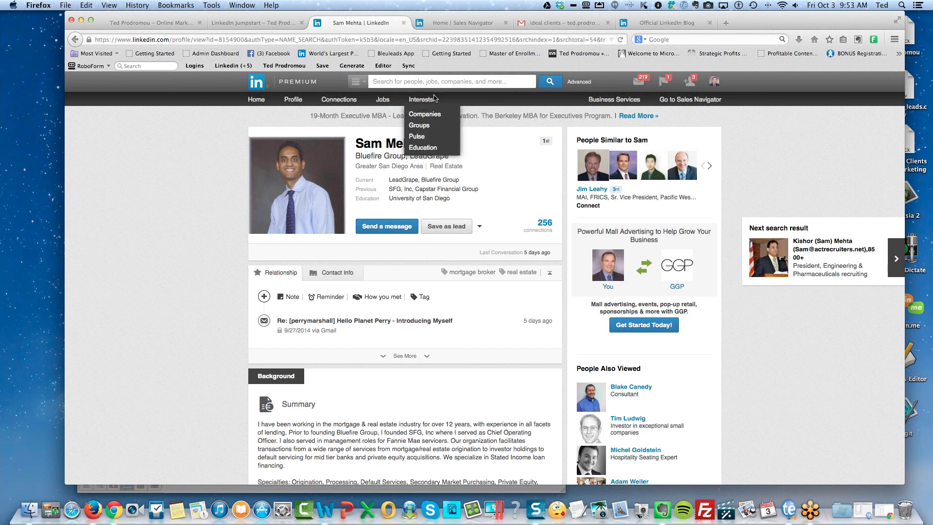
Open Advanced People Search and scroll through the Groups filter list.
{"action": "left_click", "coordinate": [579, 82]}
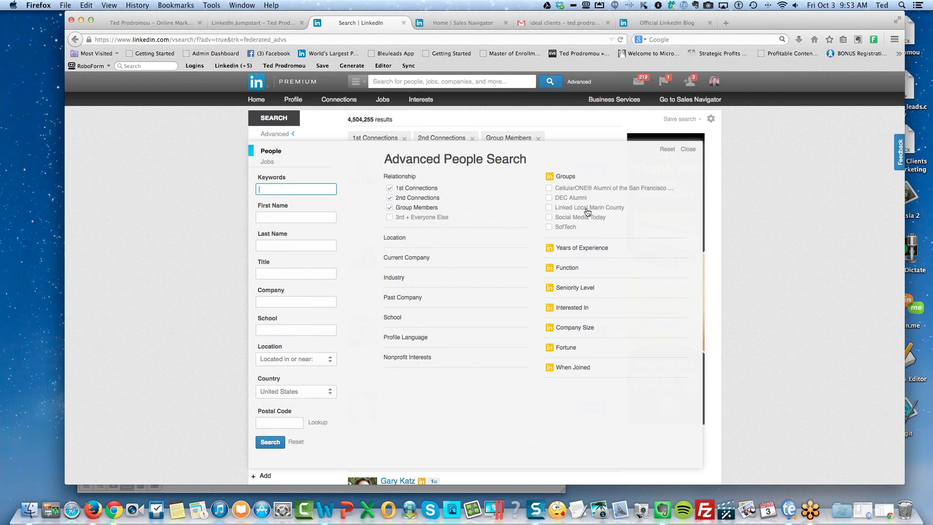
{"action": "scroll", "coordinate": [585, 210], "scroll_direction": "down", "scroll_amount": 5}
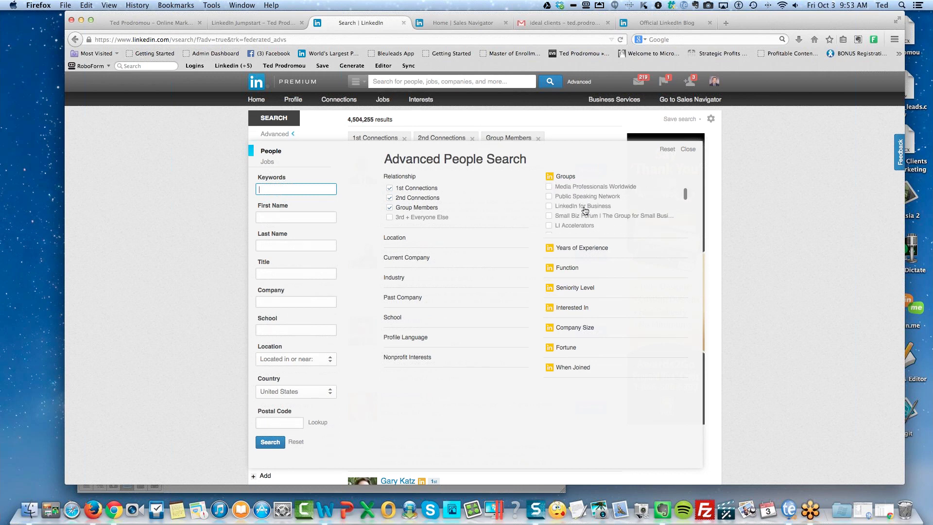
{"action": "scroll", "coordinate": [584, 212], "scroll_direction": "down", "scroll_amount": 3}
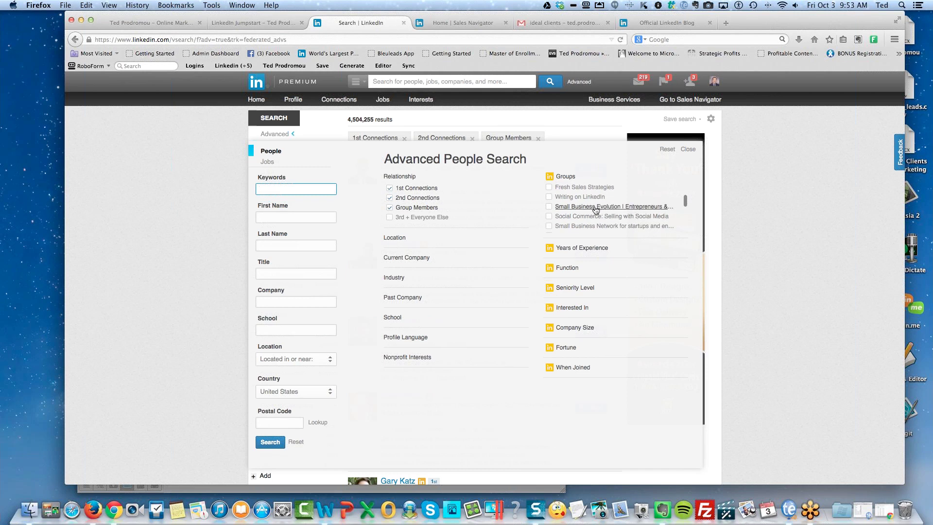
{"action": "scroll", "coordinate": [586, 217], "scroll_direction": "down", "scroll_amount": 4}
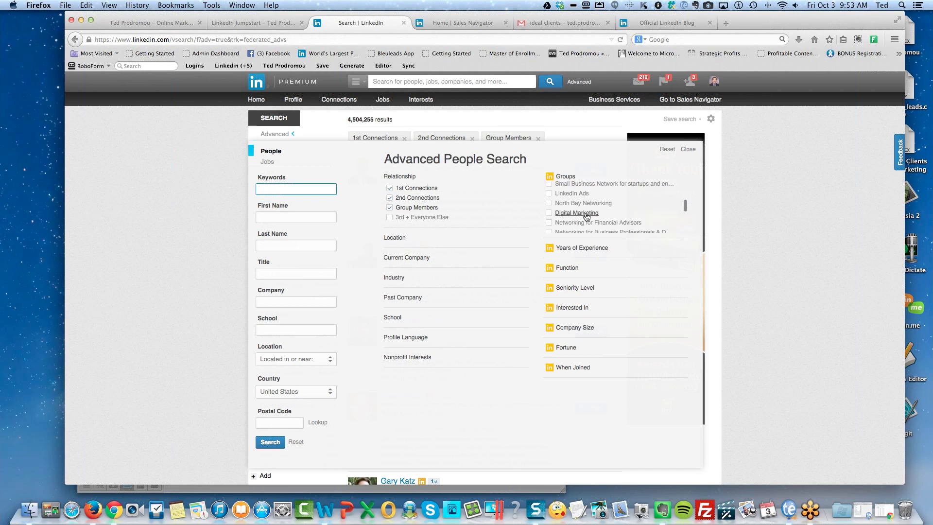
{"action": "scroll", "coordinate": [635, 209], "scroll_direction": "down", "scroll_amount": 3}
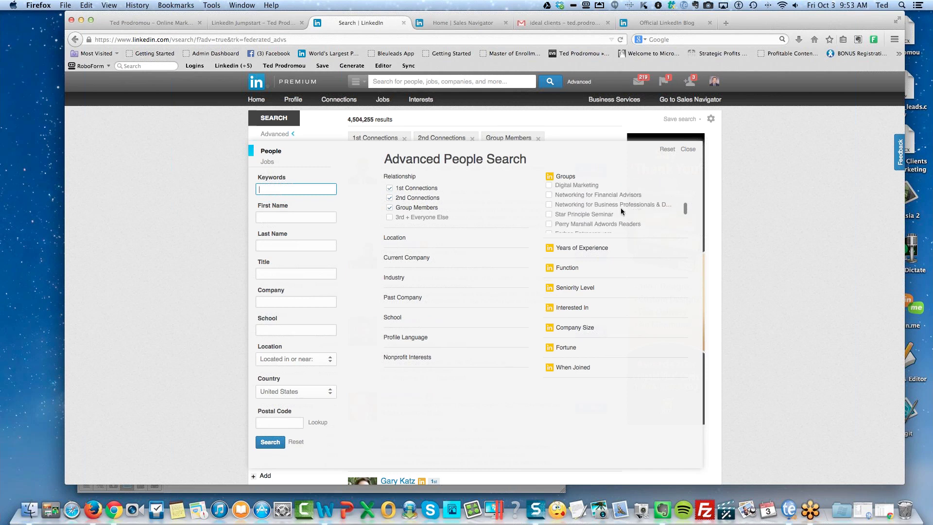
Set the title filter to "mortgage consultant", limited to current positions.
{"action": "left_click", "coordinate": [272, 272]}
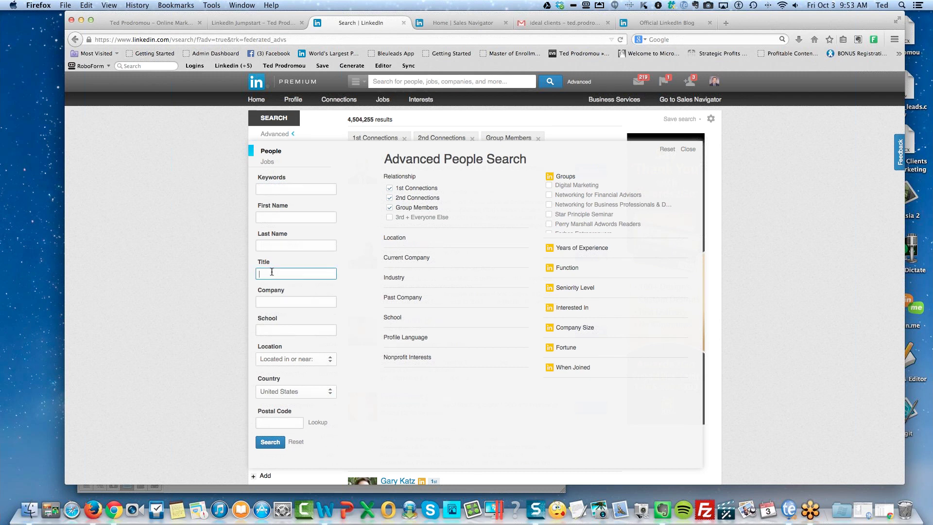
{"action": "type", "text": "mor"}
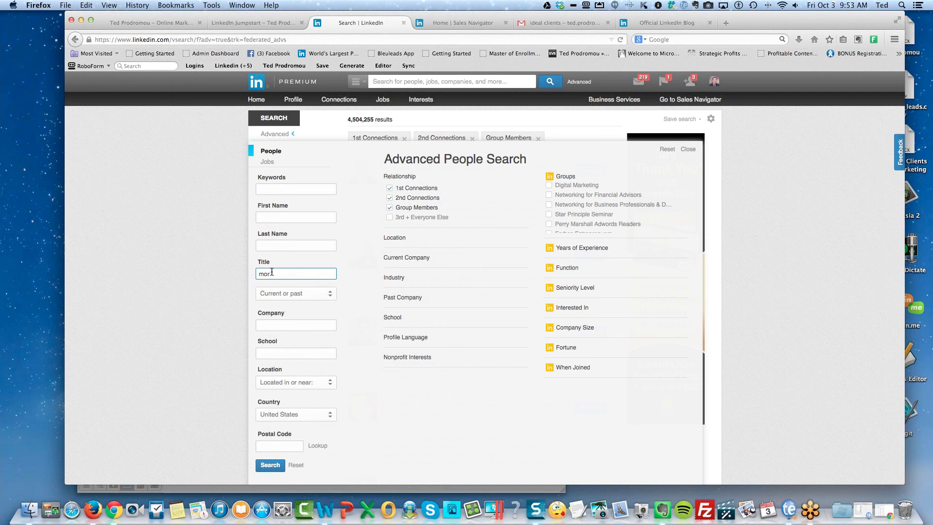
{"action": "type", "text": "tgage consultant"}
{"action": "left_click", "coordinate": [296, 294]}
{"action": "left_click", "coordinate": [290, 311]}
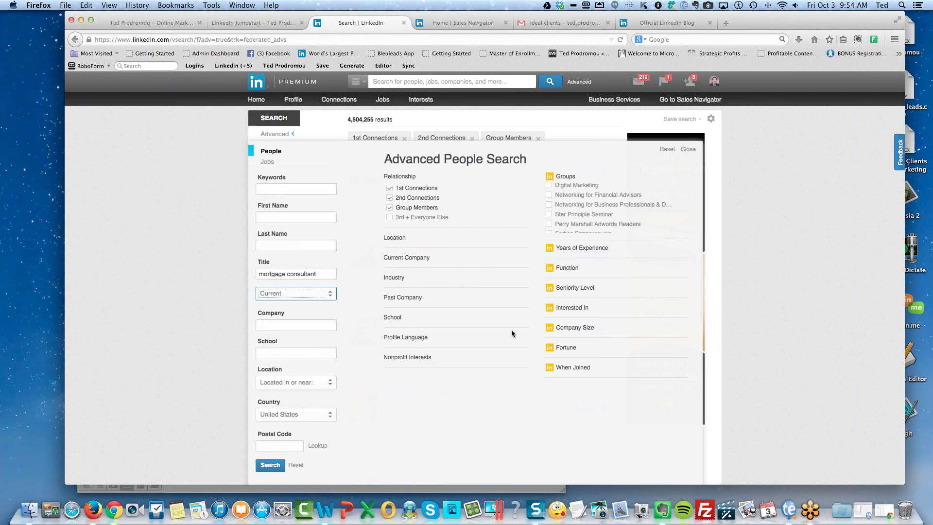
Add postal code 92009, include 3rd-degree and everyone else, keep 50 mi radius, and search.
{"action": "left_click", "coordinate": [274, 444]}
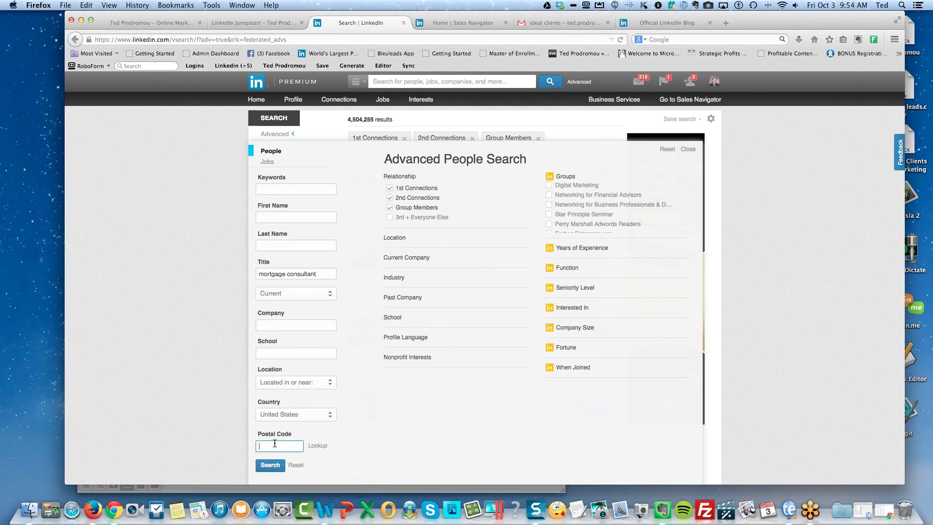
{"action": "type", "text": "92008"}
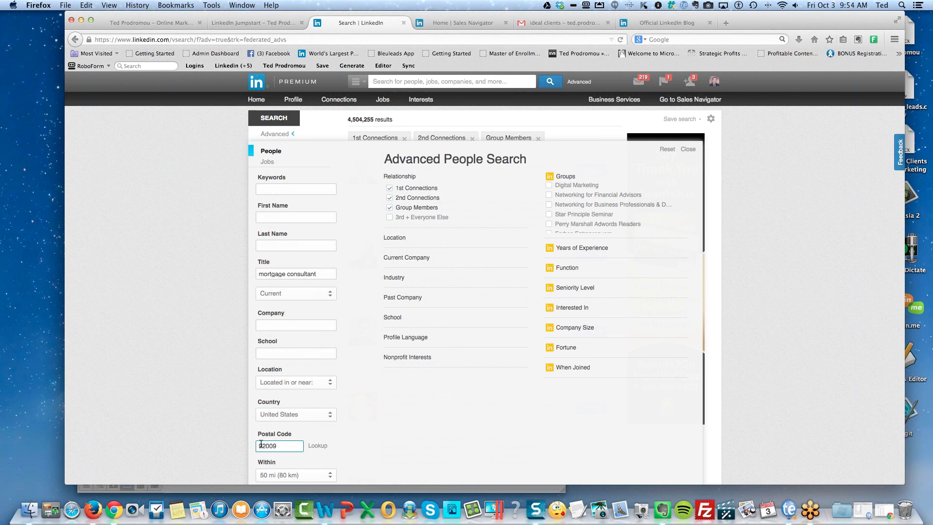
{"action": "scroll", "coordinate": [302, 433], "scroll_direction": "down", "scroll_amount": 2}
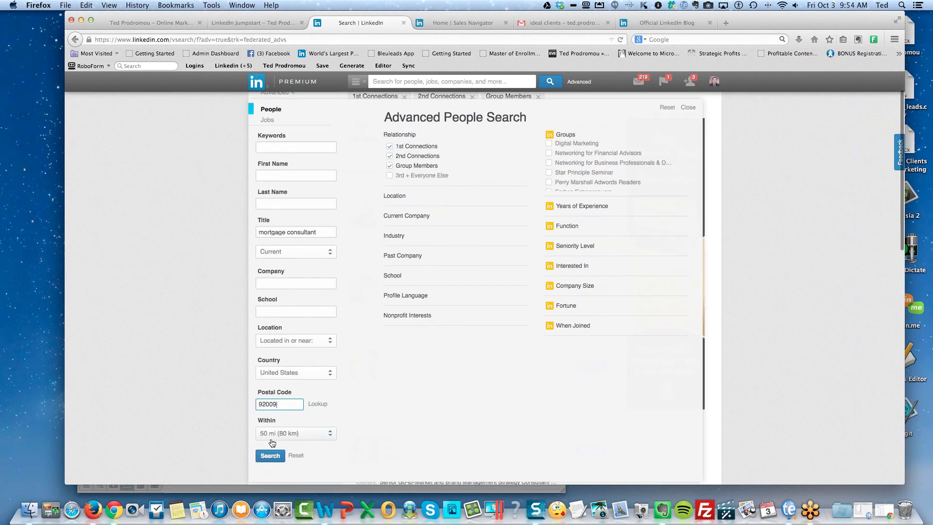
{"action": "left_click", "coordinate": [389, 176]}
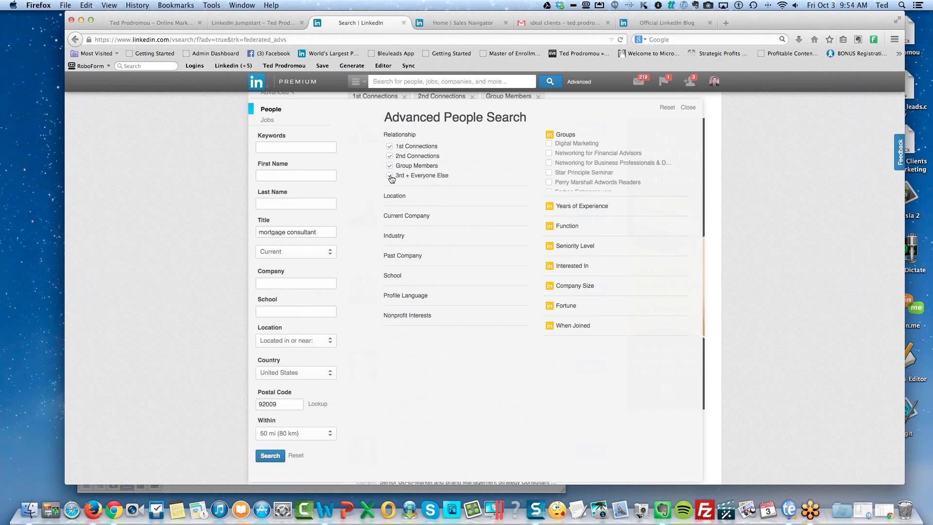
{"action": "left_click", "coordinate": [304, 433]}
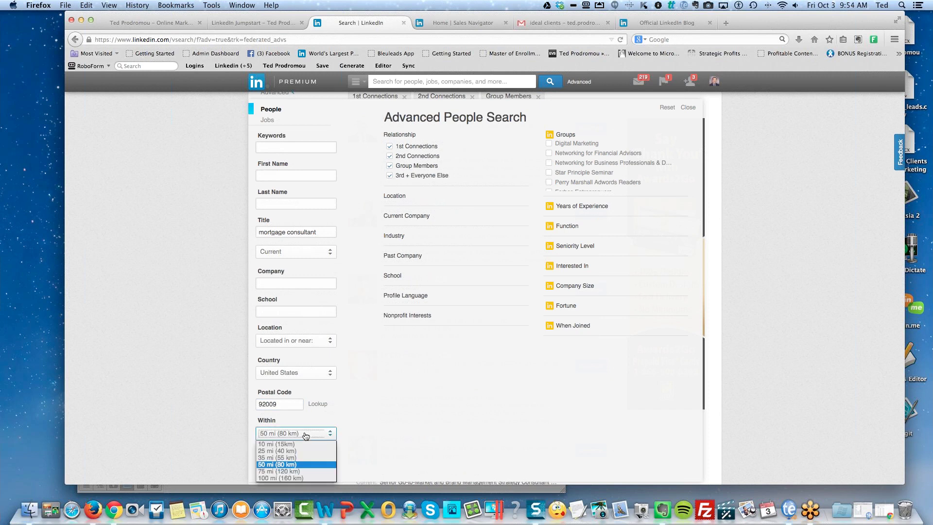
{"action": "left_click", "coordinate": [290, 464]}
{"action": "left_click", "coordinate": [270, 456]}
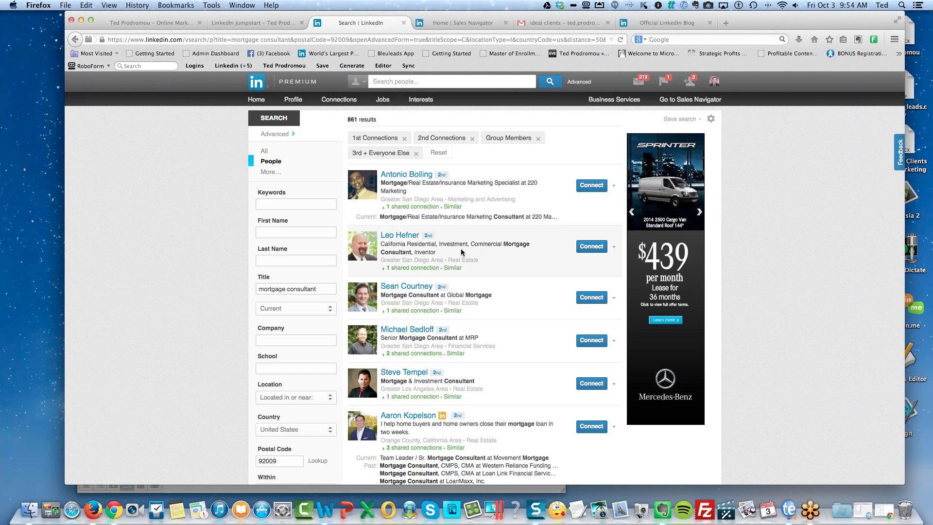
Review the top mortgage consultant's profile and experience, then go to your own profile.
{"action": "left_click", "coordinate": [405, 177]}
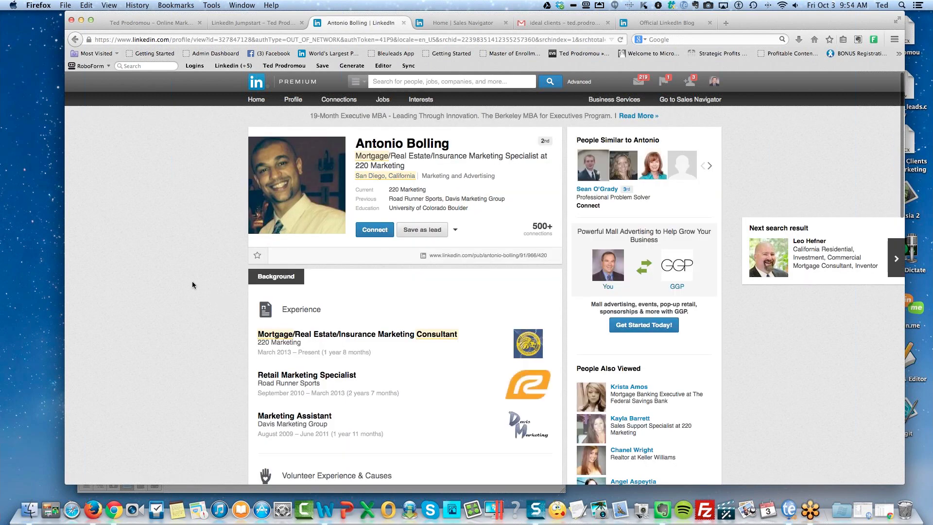
{"action": "scroll", "coordinate": [193, 284], "scroll_direction": "down", "scroll_amount": 3}
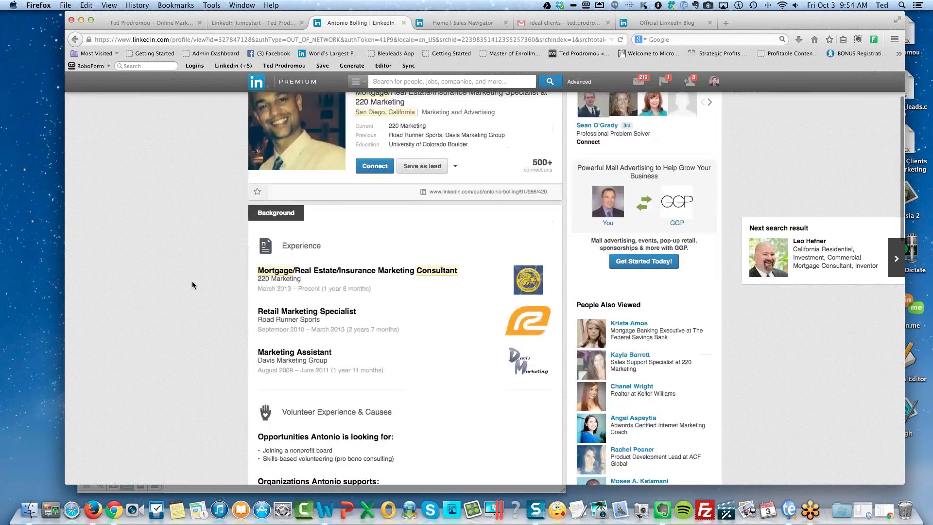
{"action": "scroll", "coordinate": [193, 285], "scroll_direction": "down", "scroll_amount": 1}
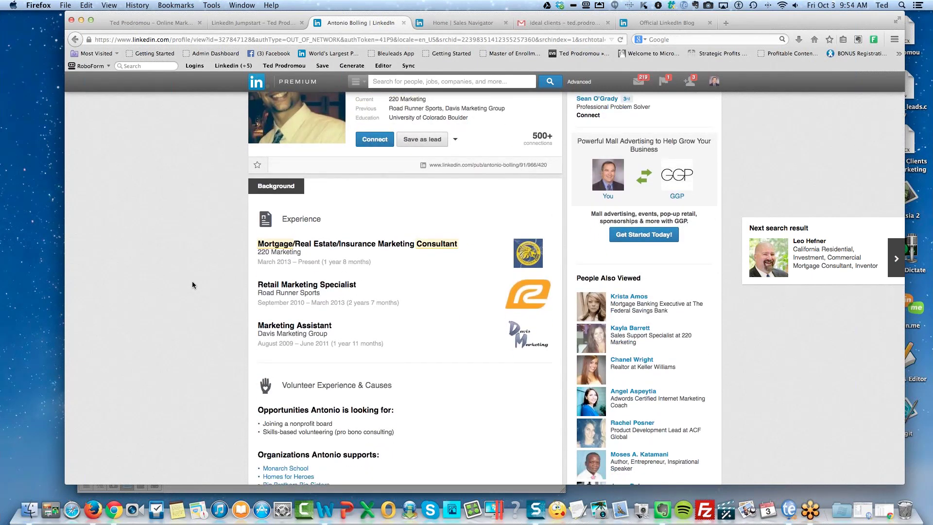
{"action": "scroll", "coordinate": [192, 285], "scroll_direction": "up", "scroll_amount": 3}
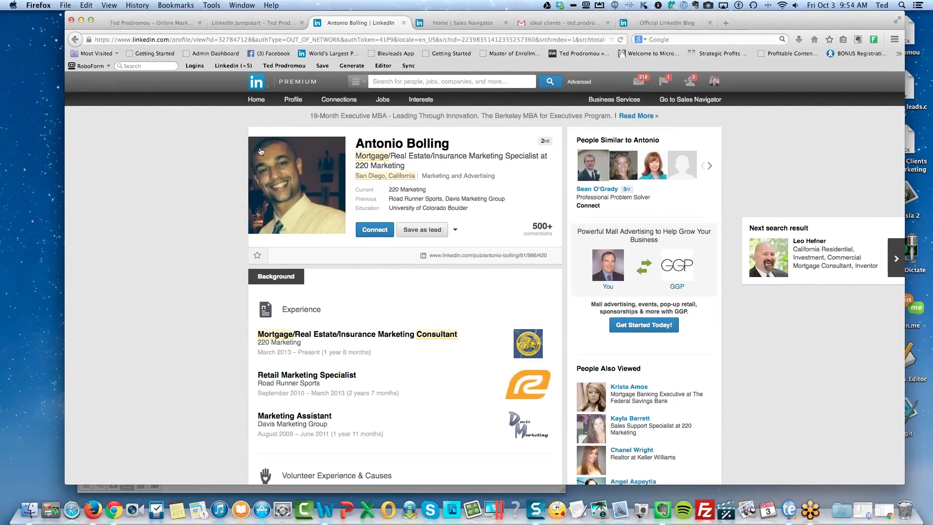
{"action": "mouse_move", "coordinate": [293, 104]}
{"action": "left_click", "coordinate": [293, 101]}
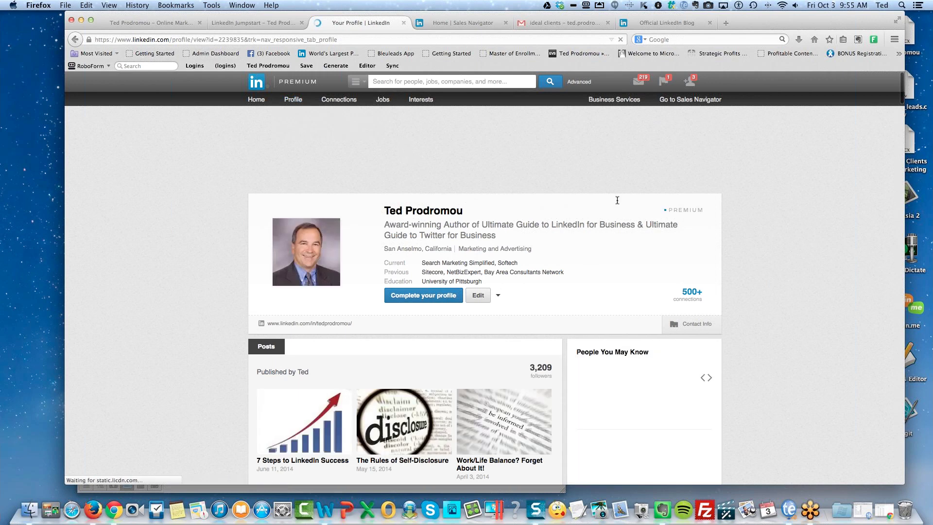
Open Privacy & Settings from the account menu, reaching the sign-in page.
{"action": "left_click", "coordinate": [693, 214]}
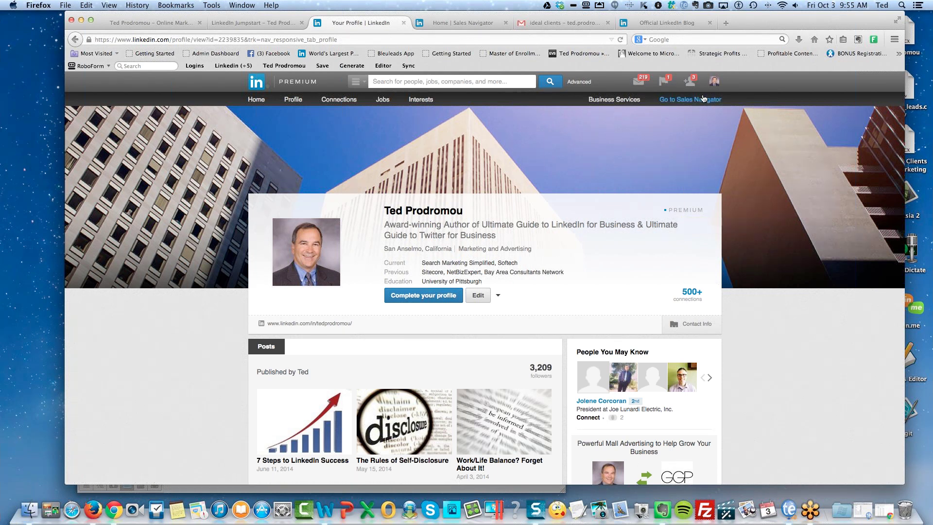
{"action": "left_click", "coordinate": [714, 83]}
{"action": "mouse_move", "coordinate": [713, 81]}
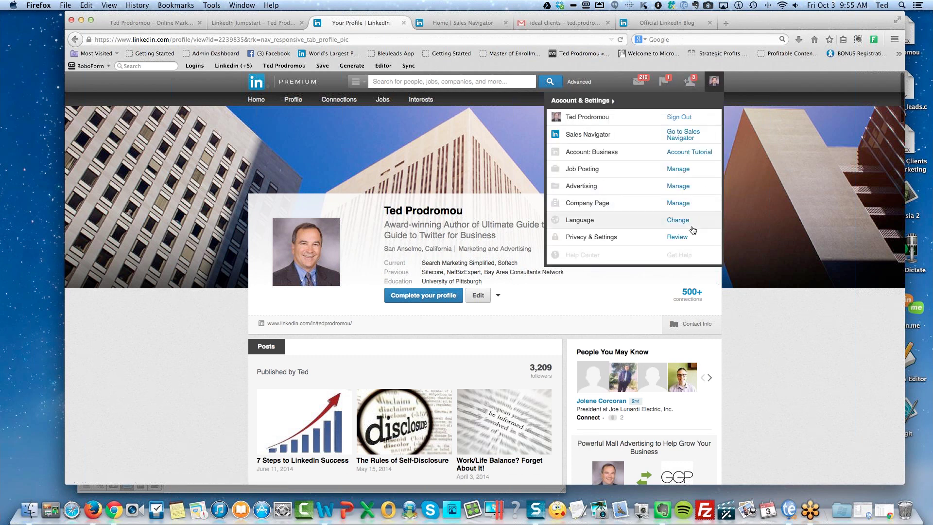
{"action": "left_click", "coordinate": [675, 241]}
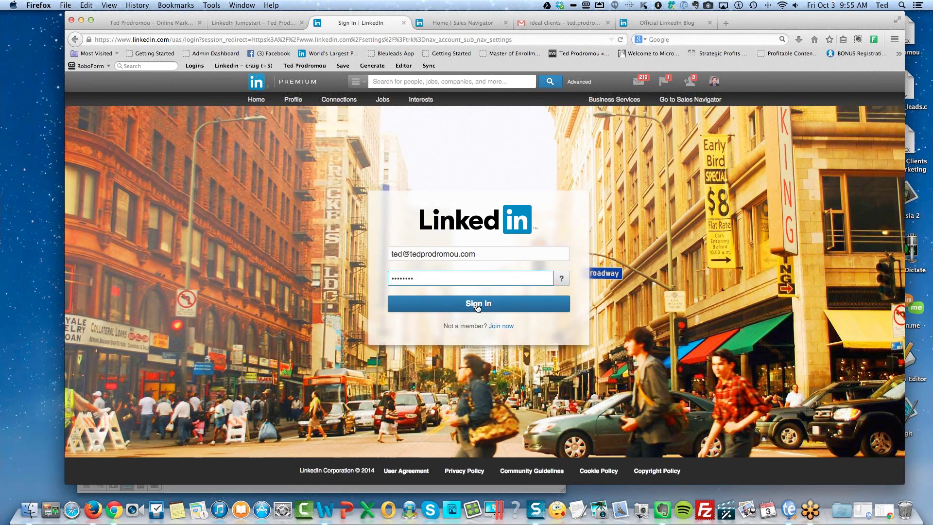
Sign in to view Account & Settings, then go back to the previous page.
{"action": "left_click", "coordinate": [477, 306]}
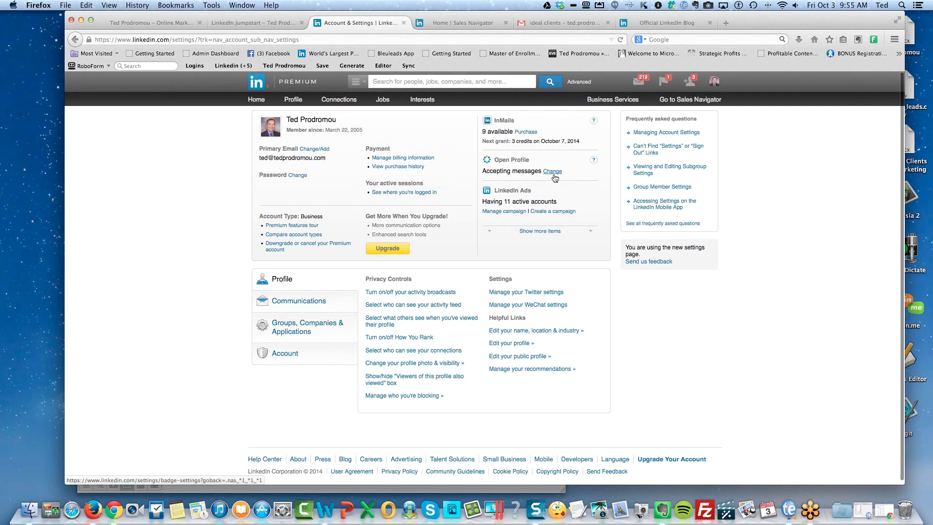
{"action": "mouse_move", "coordinate": [595, 161]}
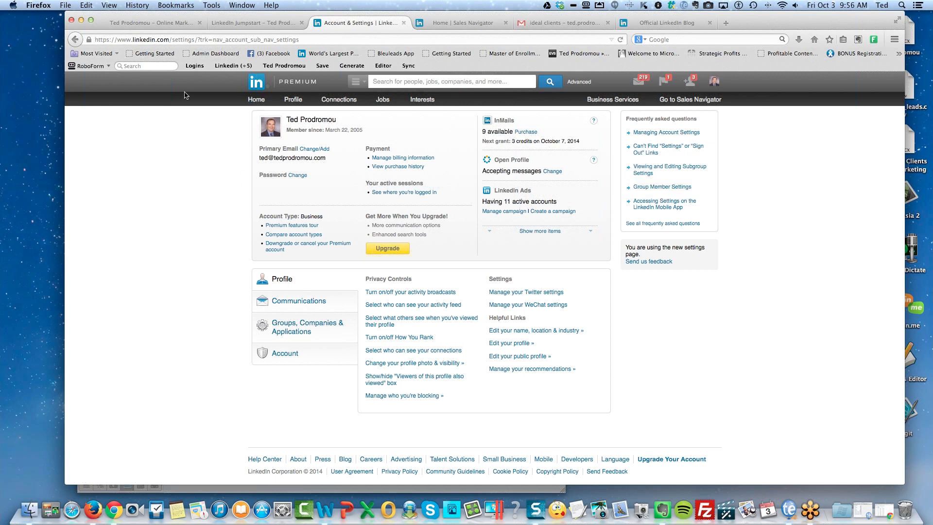
{"action": "left_click", "coordinate": [74, 39]}
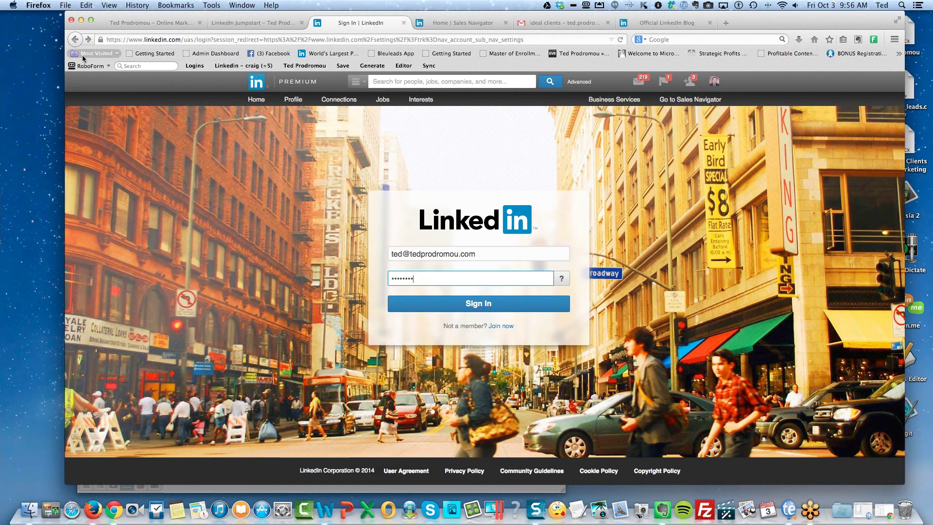
Go back to your profile and open a blank Advanced People Search form.
{"action": "left_click", "coordinate": [75, 42]}
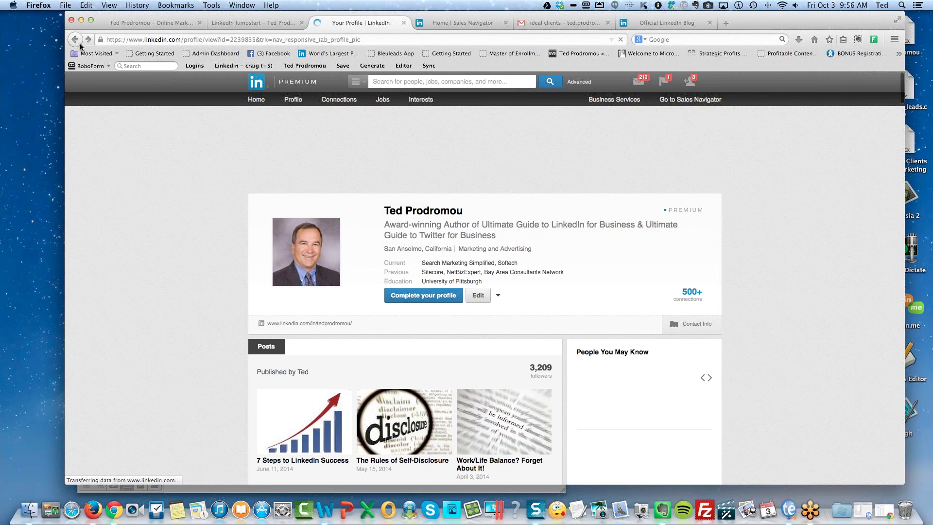
{"action": "left_click", "coordinate": [75, 41]}
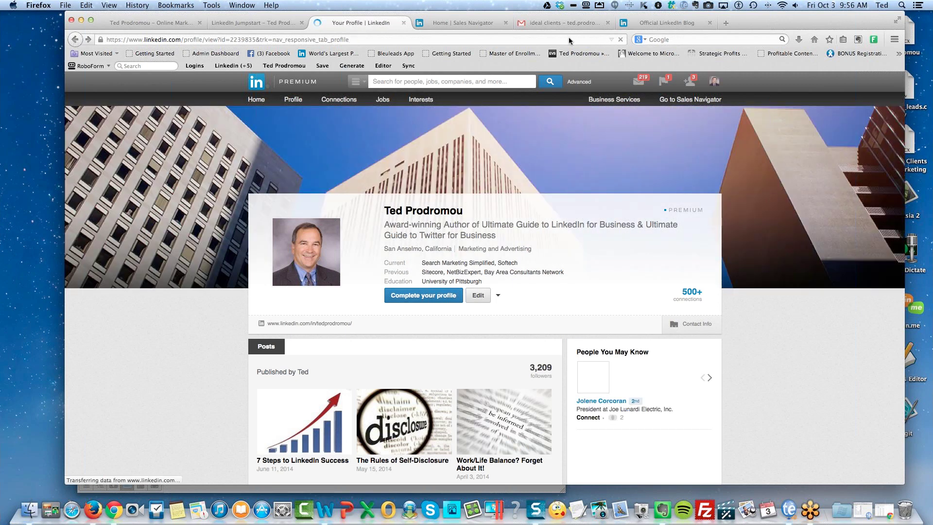
{"action": "left_click", "coordinate": [583, 85]}
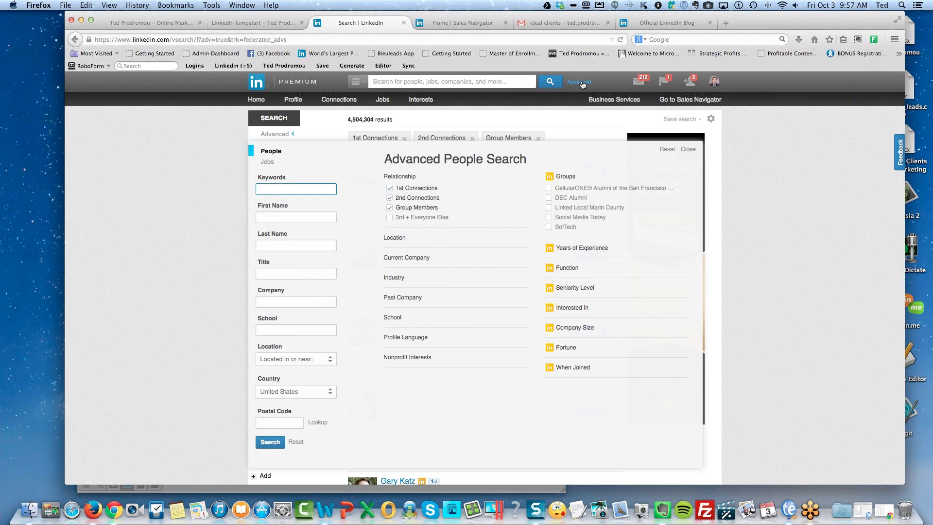
Open University of Phoenix alumni via Find Alumni and view its home page General Information.
{"action": "mouse_move", "coordinate": [339, 107]}
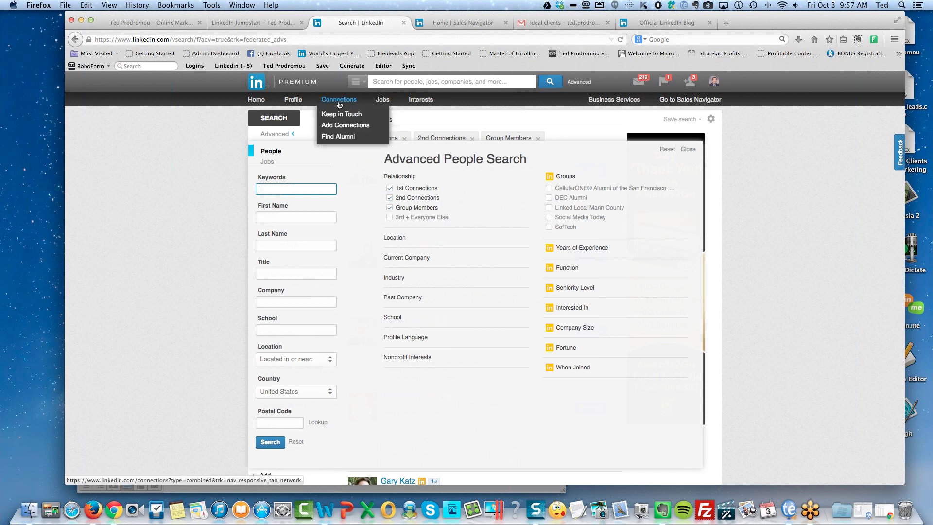
{"action": "left_click", "coordinate": [344, 137]}
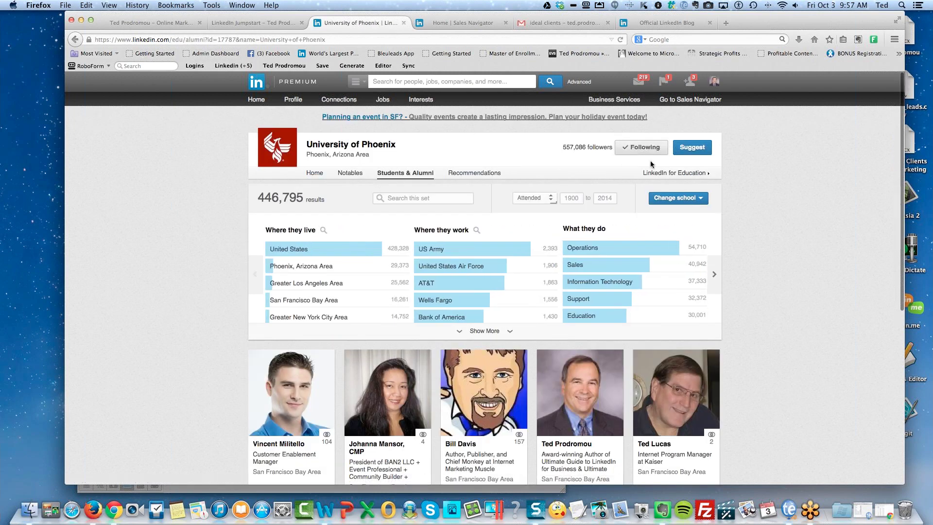
{"action": "left_click", "coordinate": [668, 173]}
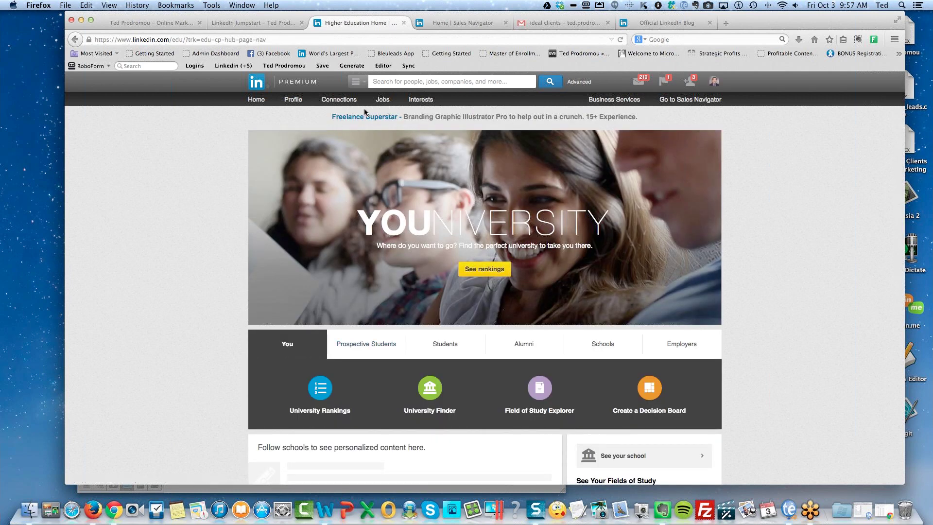
{"action": "mouse_move", "coordinate": [344, 105]}
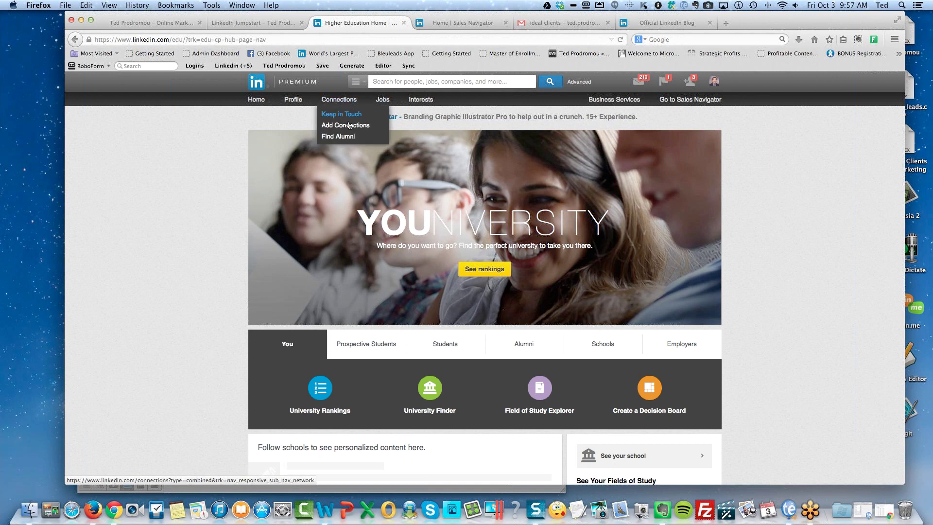
{"action": "left_click", "coordinate": [339, 139]}
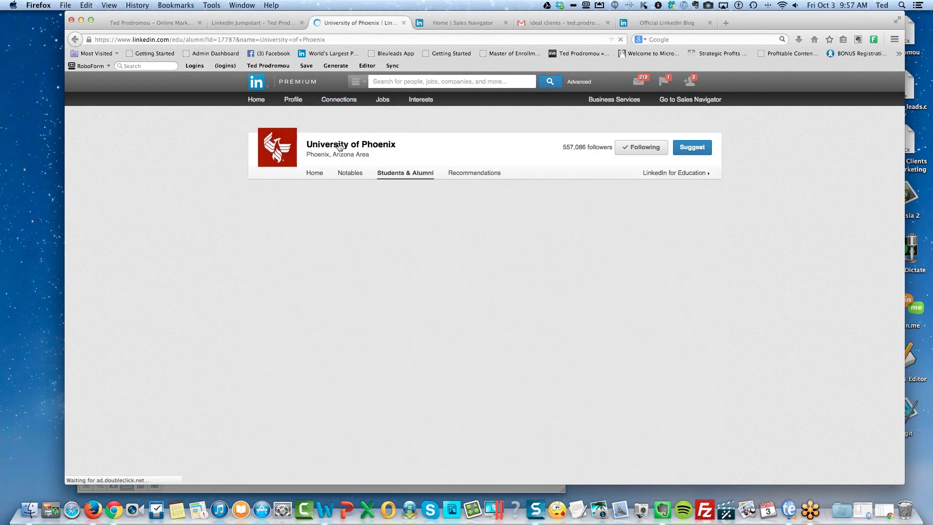
{"action": "left_click", "coordinate": [315, 174]}
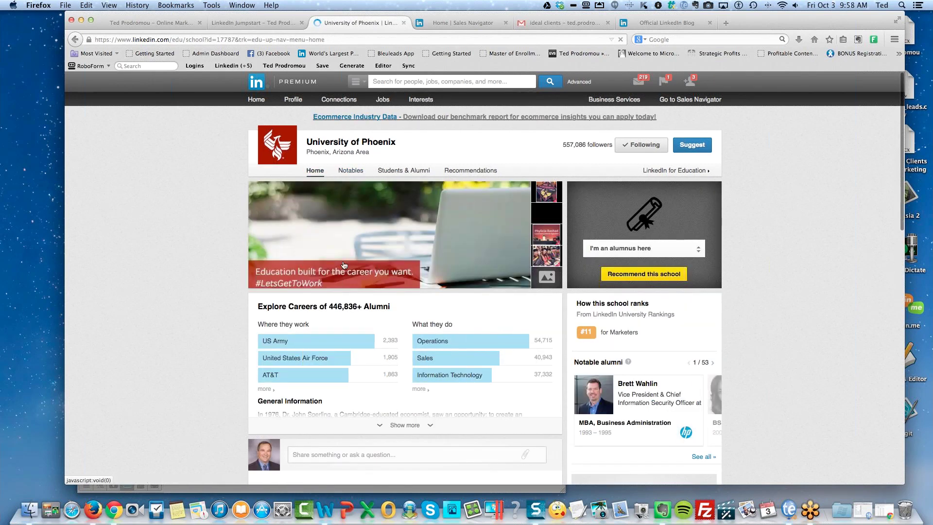
{"action": "scroll", "coordinate": [449, 234], "scroll_direction": "down", "scroll_amount": 5}
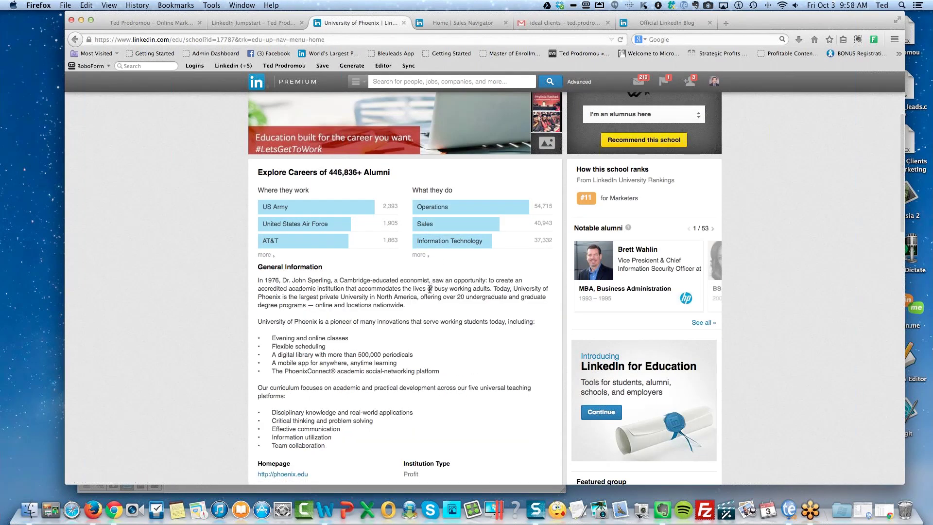
{"action": "scroll", "coordinate": [433, 314], "scroll_direction": "down", "scroll_amount": 5}
Expand the University of Phoenix Students & Alumni stats and filter them to Entrepreneurship.
{"action": "scroll", "coordinate": [433, 316], "scroll_direction": "up", "scroll_amount": 8}
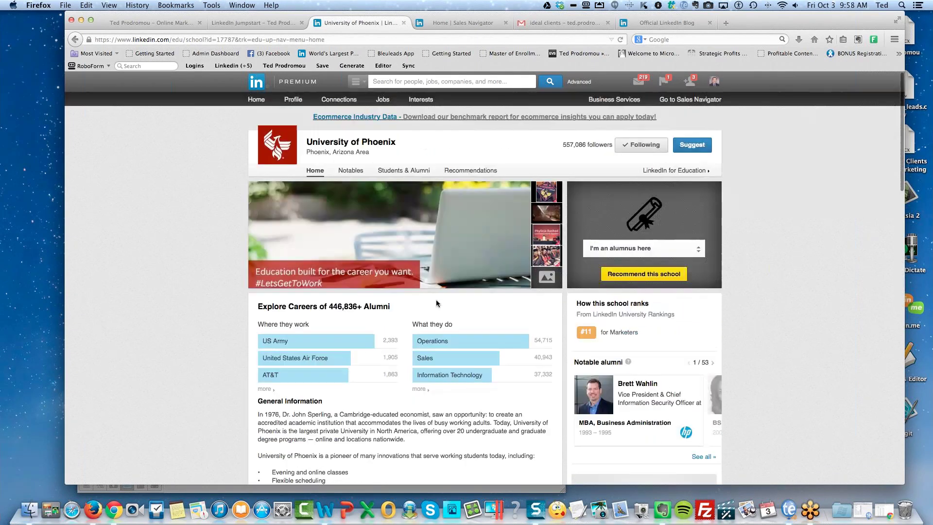
{"action": "left_click", "coordinate": [389, 172]}
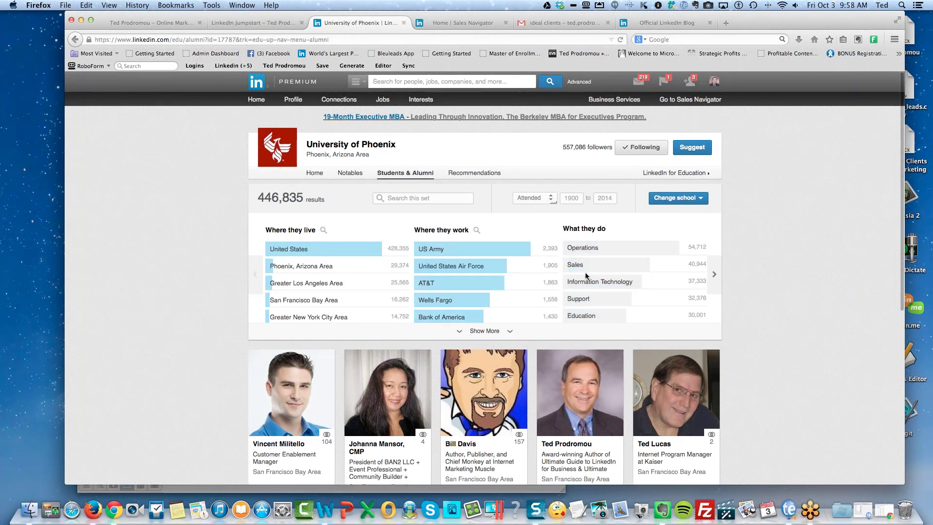
{"action": "left_click", "coordinate": [486, 330]}
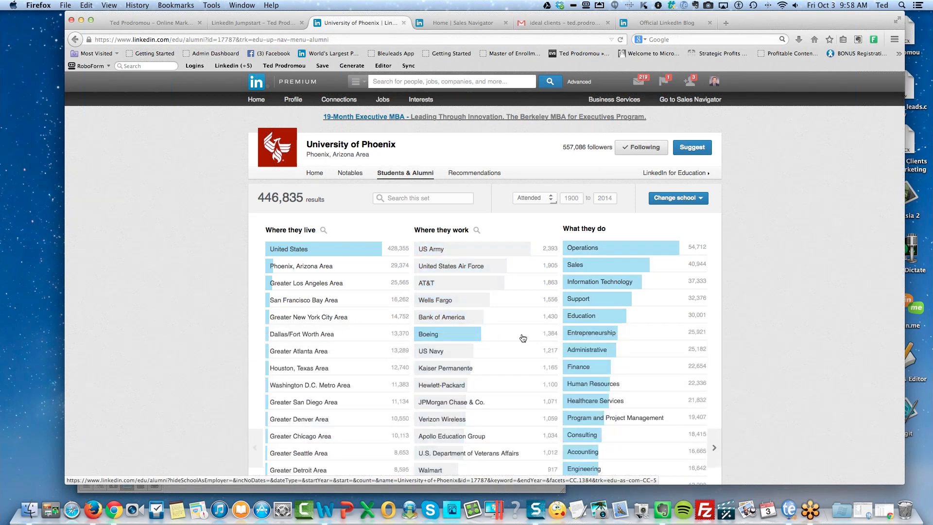
{"action": "scroll", "coordinate": [629, 371], "scroll_direction": "down", "scroll_amount": 3}
{"action": "scroll", "coordinate": [629, 371], "scroll_direction": "down", "scroll_amount": 4}
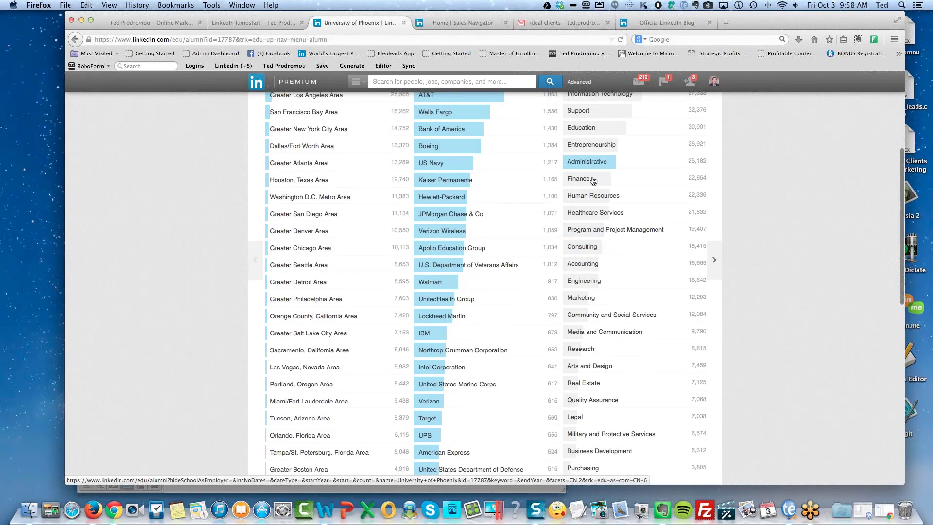
{"action": "left_click", "coordinate": [589, 145]}
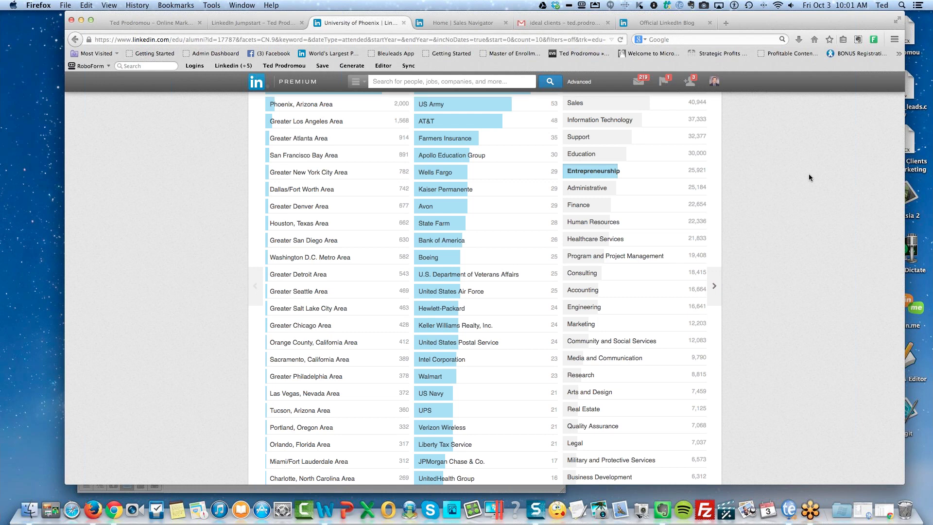
Search a first-degree connection by name, open their profile, and close the endorsement prompt.
{"action": "left_click", "coordinate": [432, 81]}
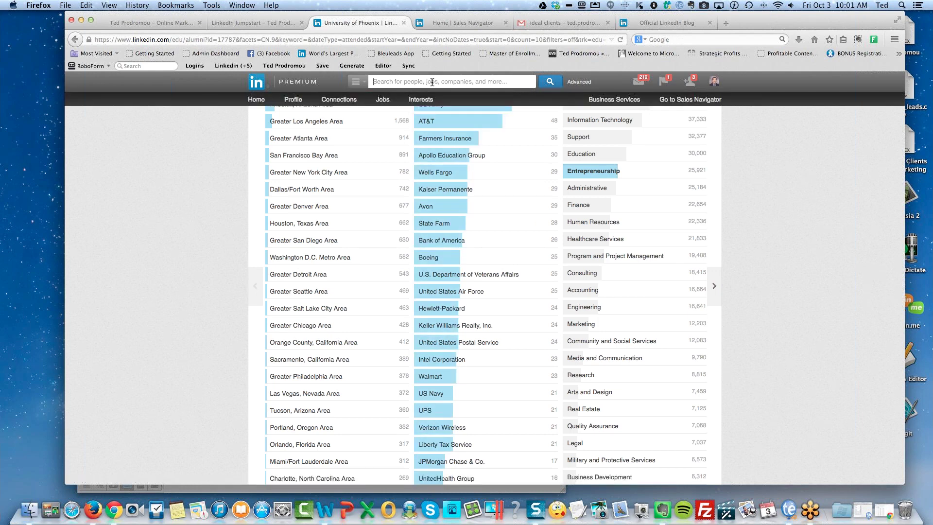
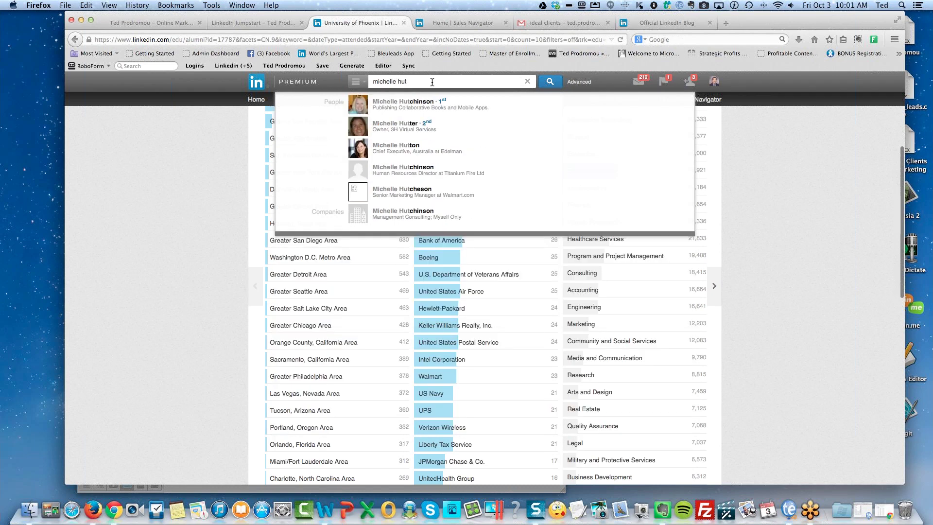
{"action": "left_click", "coordinate": [422, 104]}
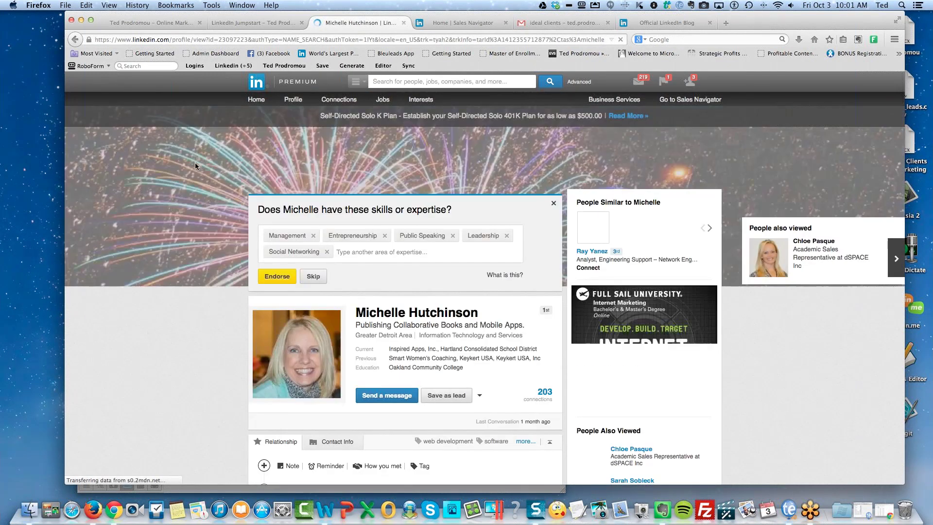
{"action": "left_click", "coordinate": [553, 204]}
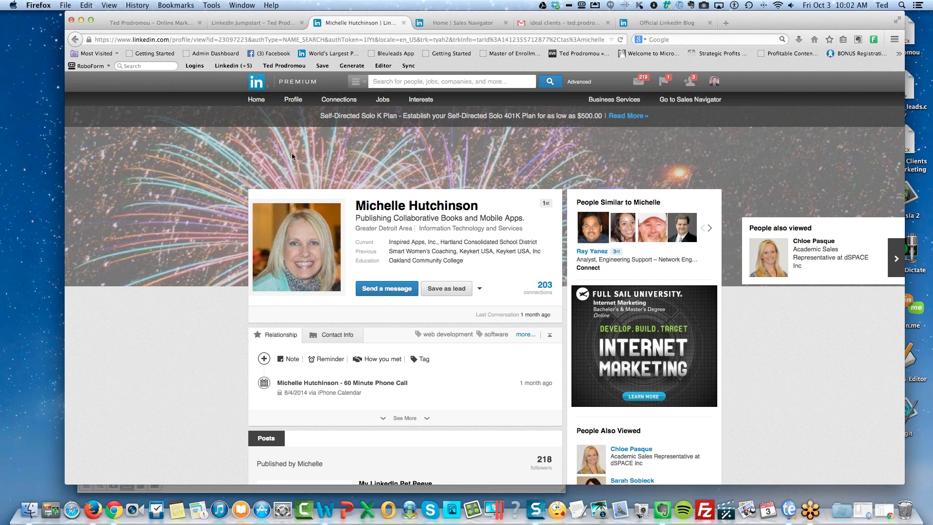
Go to the Connections page listing your contacts by recent conversation.
{"action": "left_click", "coordinate": [578, 83]}
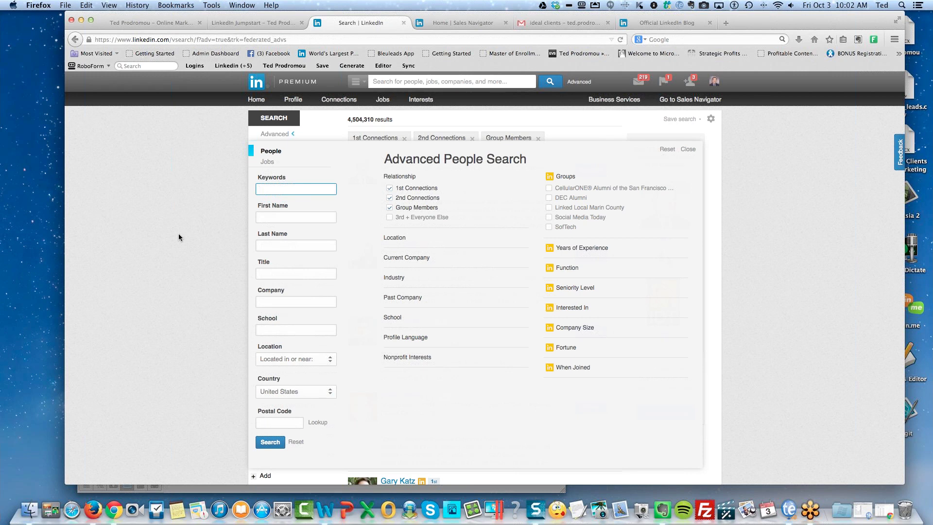
{"action": "left_click", "coordinate": [334, 102]}
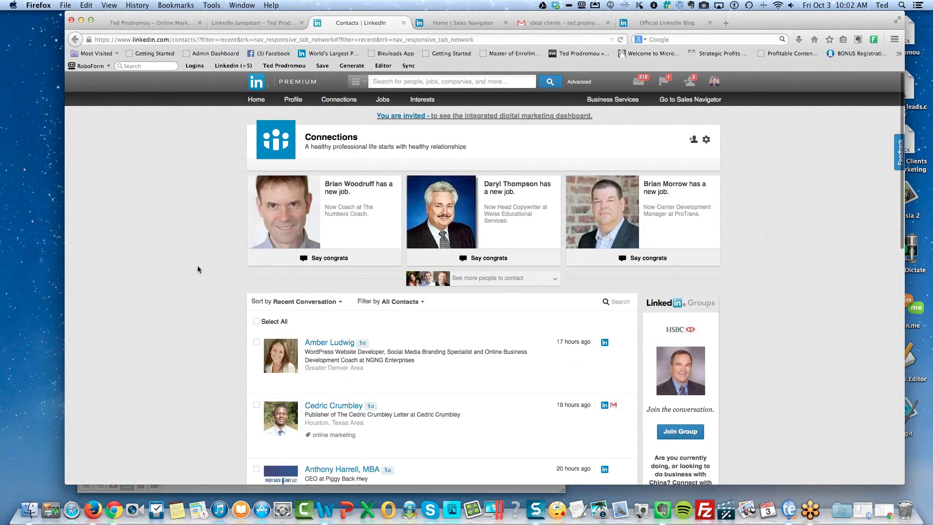
Filter contacts to Connections Only and scroll through the 3,170 connections.
{"action": "scroll", "coordinate": [197, 270], "scroll_direction": "down", "scroll_amount": 3}
{"action": "scroll", "coordinate": [198, 270], "scroll_direction": "down", "scroll_amount": 1}
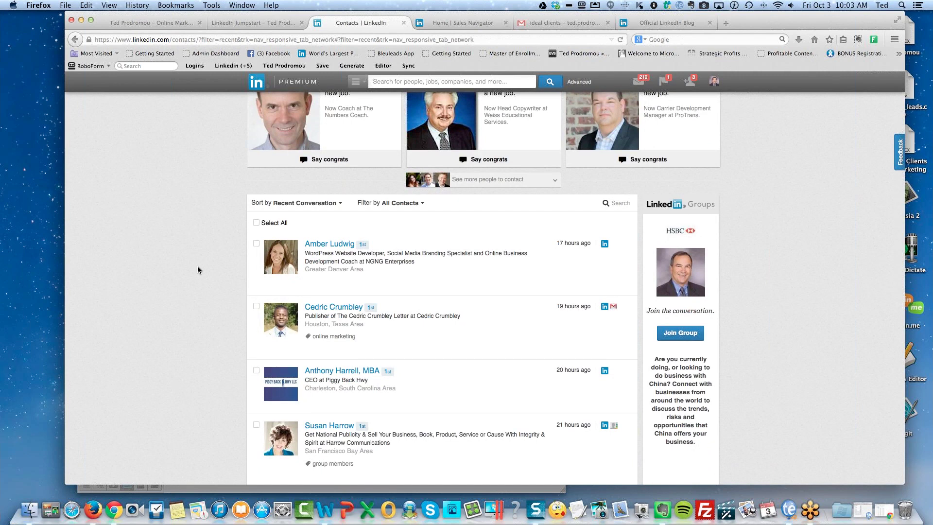
{"action": "left_click", "coordinate": [395, 206]}
{"action": "left_click", "coordinate": [389, 230]}
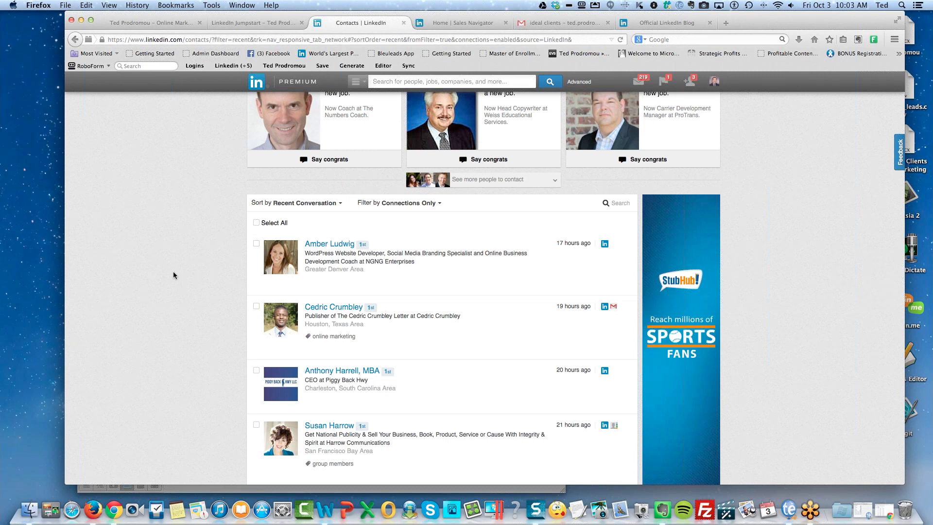
{"action": "scroll", "coordinate": [173, 275], "scroll_direction": "down", "scroll_amount": 5}
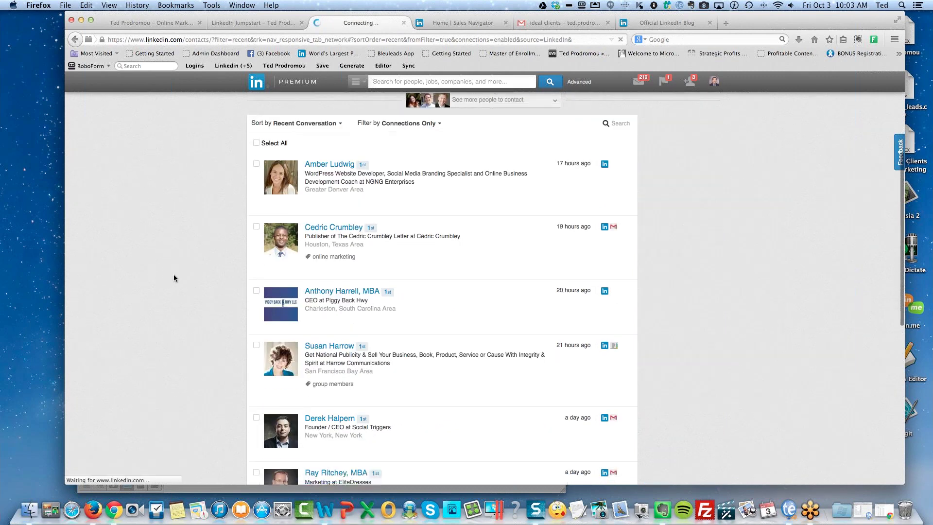
{"action": "scroll", "coordinate": [174, 278], "scroll_direction": "down", "scroll_amount": 1}
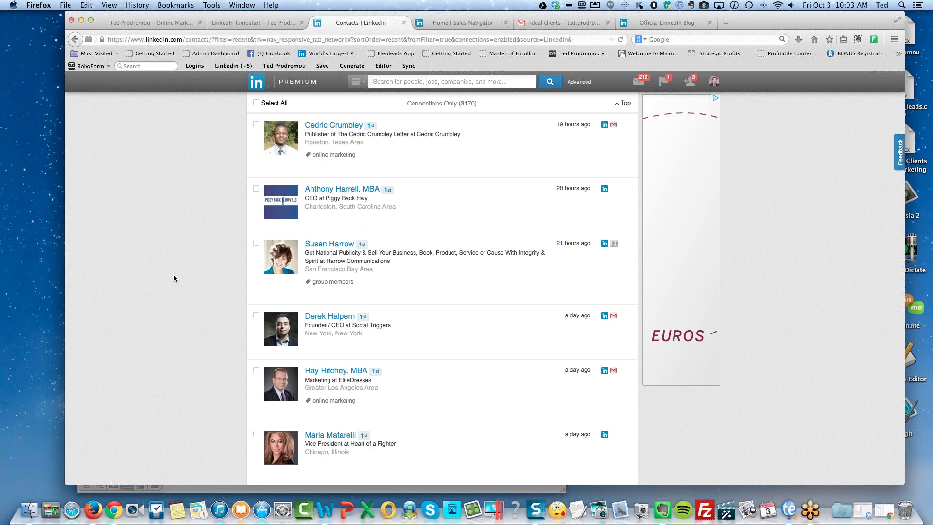
{"action": "scroll", "coordinate": [174, 275], "scroll_direction": "down", "scroll_amount": 4}
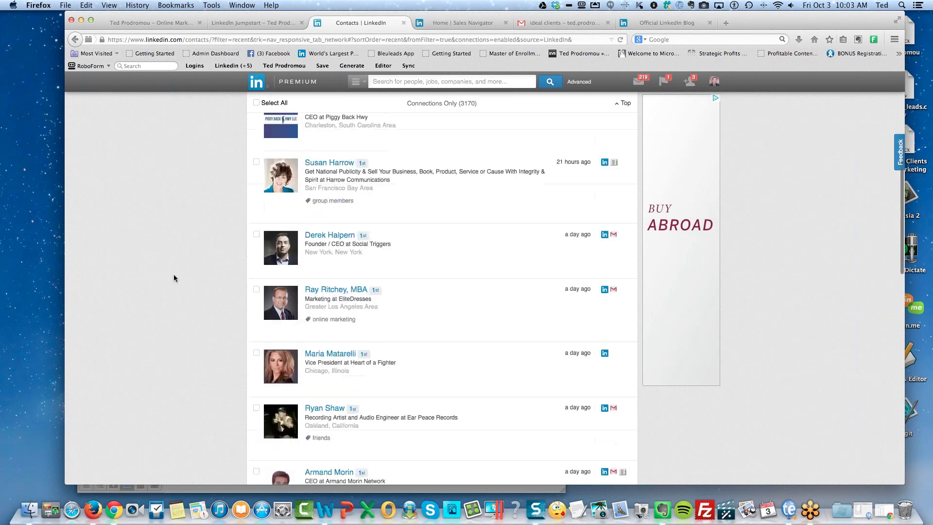
{"action": "scroll", "coordinate": [173, 277], "scroll_direction": "down", "scroll_amount": 1}
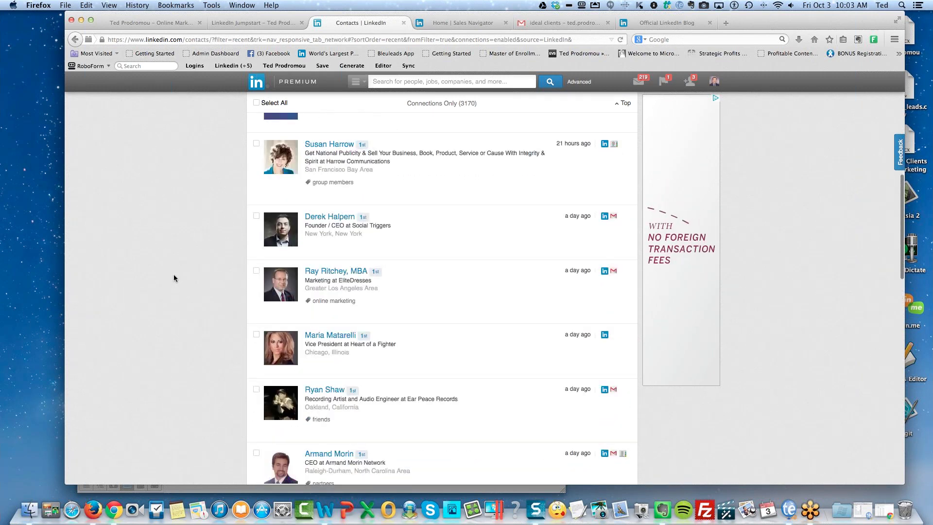
{"action": "scroll", "coordinate": [173, 277], "scroll_direction": "up", "scroll_amount": 15}
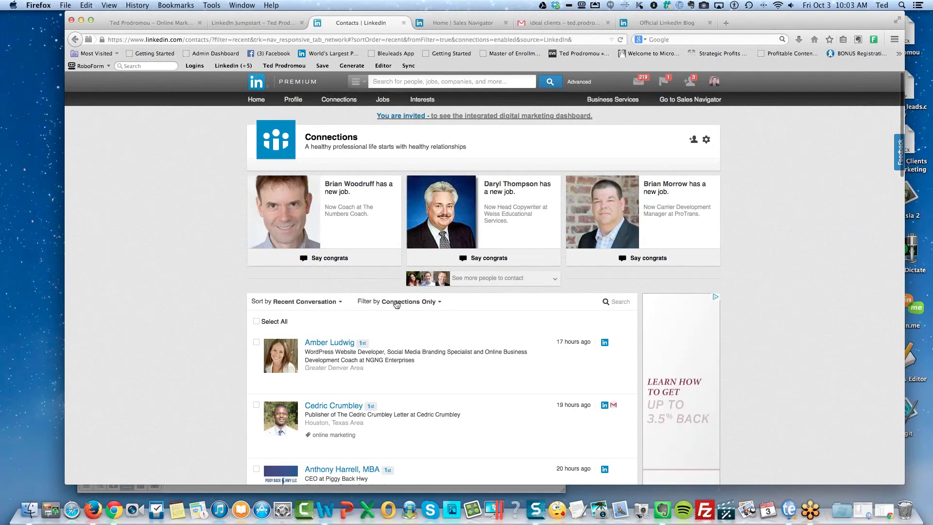
Filter the connections by a single tag chosen from the Tag list.
{"action": "left_click", "coordinate": [408, 303]}
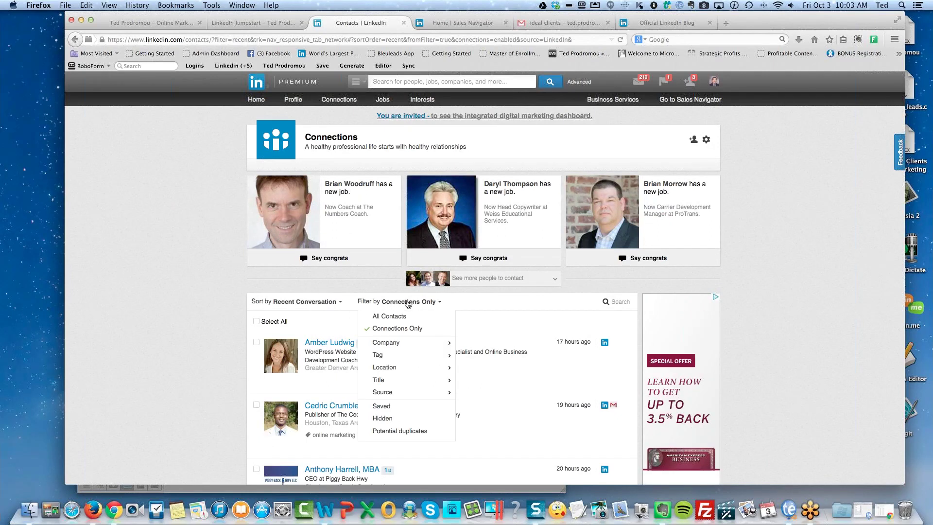
{"action": "left_click", "coordinate": [381, 359]}
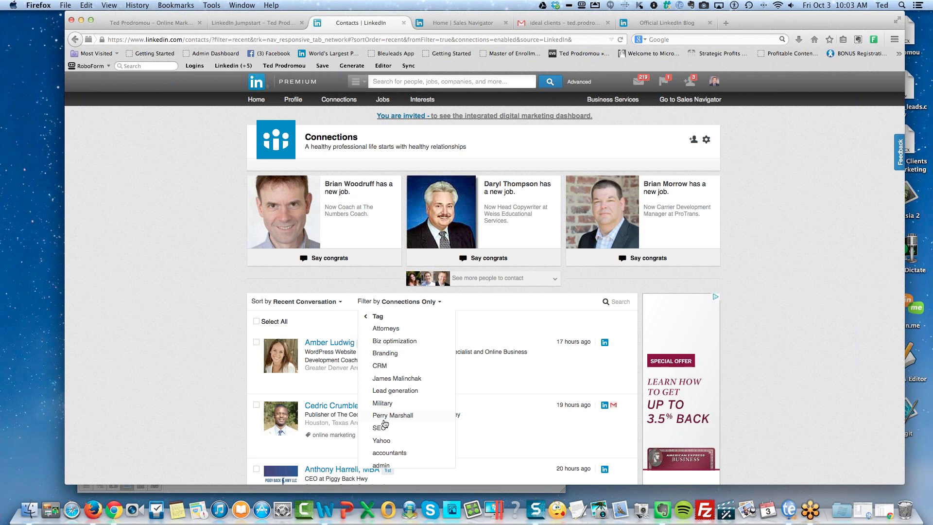
{"action": "left_click", "coordinate": [390, 414]}
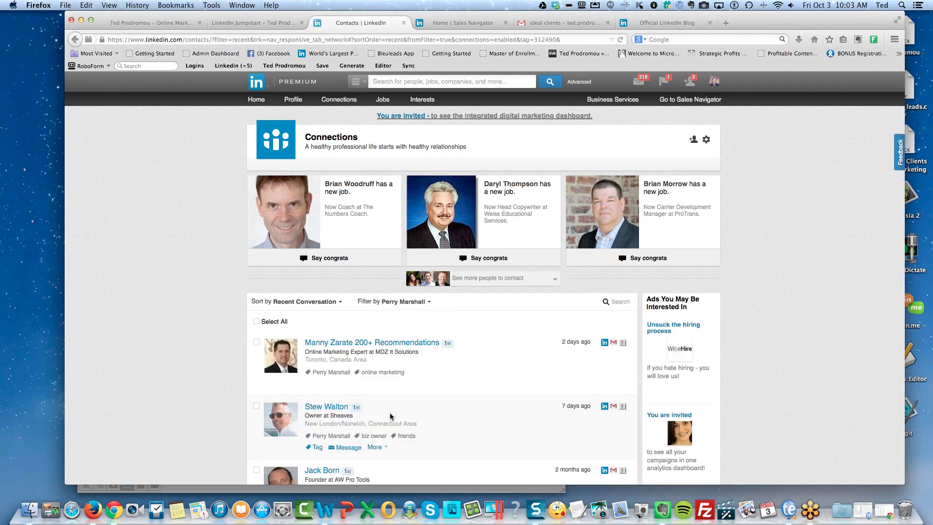
{"action": "right_click", "coordinate": [478, 386]}
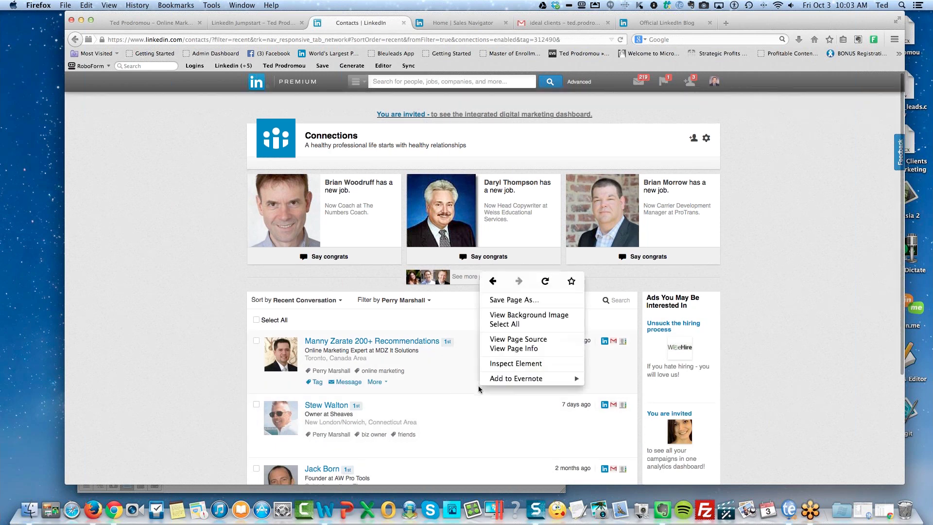
{"action": "left_click", "coordinate": [191, 406]}
{"action": "scroll", "coordinate": [192, 406], "scroll_direction": "down", "scroll_amount": 4}
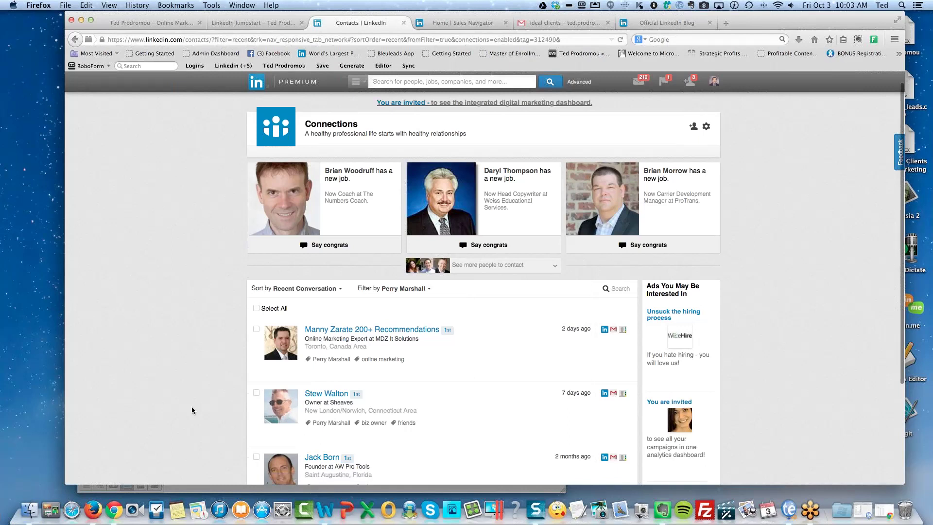
{"action": "scroll", "coordinate": [192, 407], "scroll_direction": "up", "scroll_amount": 4}
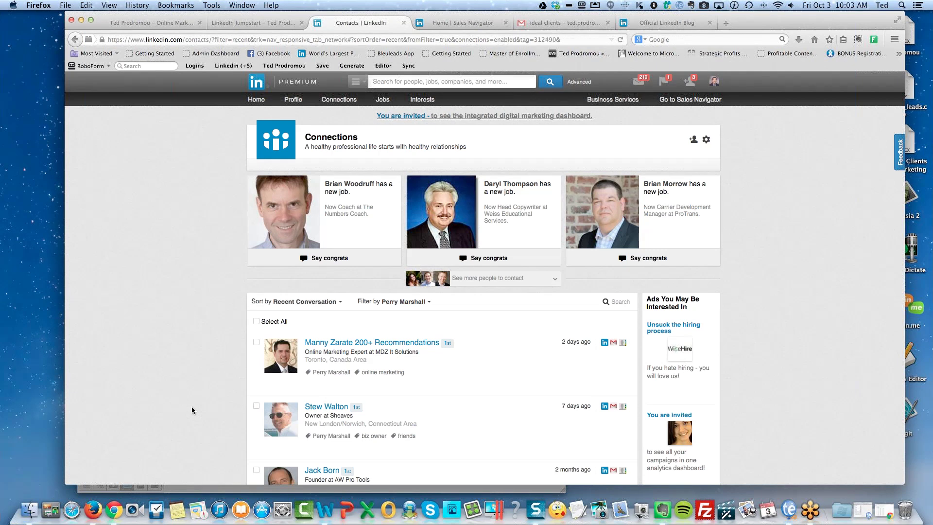
Switch the tag filter to 'marketing' and scroll through the 74 matching contacts.
{"action": "left_click", "coordinate": [402, 302]}
{"action": "scroll", "coordinate": [409, 400], "scroll_direction": "down", "scroll_amount": 2}
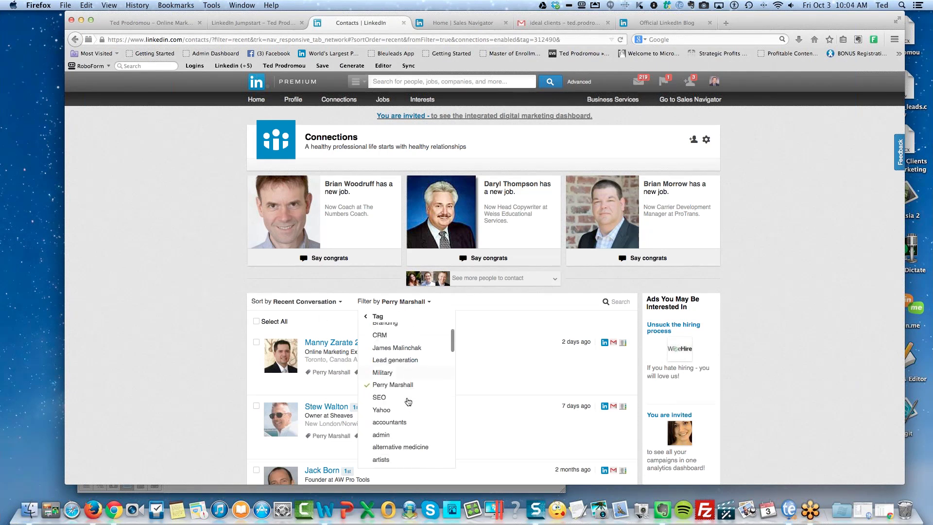
{"action": "scroll", "coordinate": [408, 401], "scroll_direction": "down", "scroll_amount": 5}
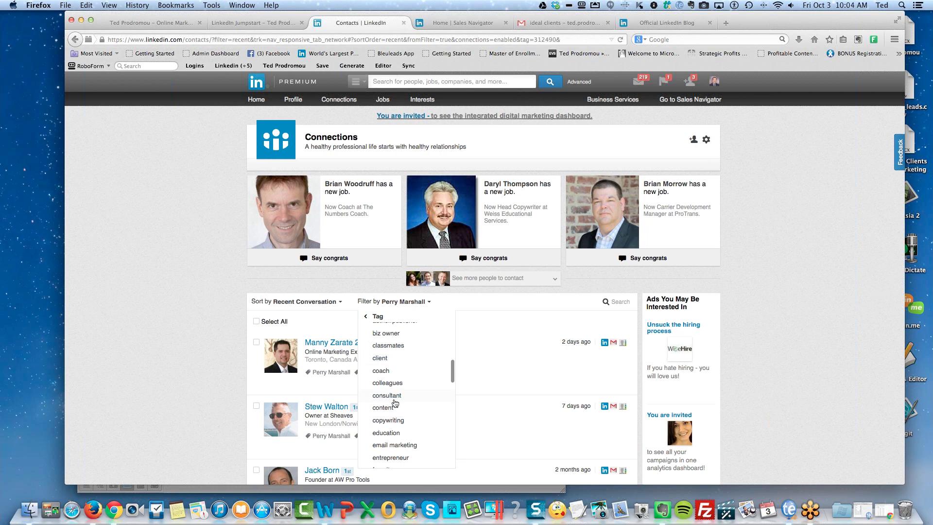
{"action": "scroll", "coordinate": [403, 425], "scroll_direction": "down", "scroll_amount": 6}
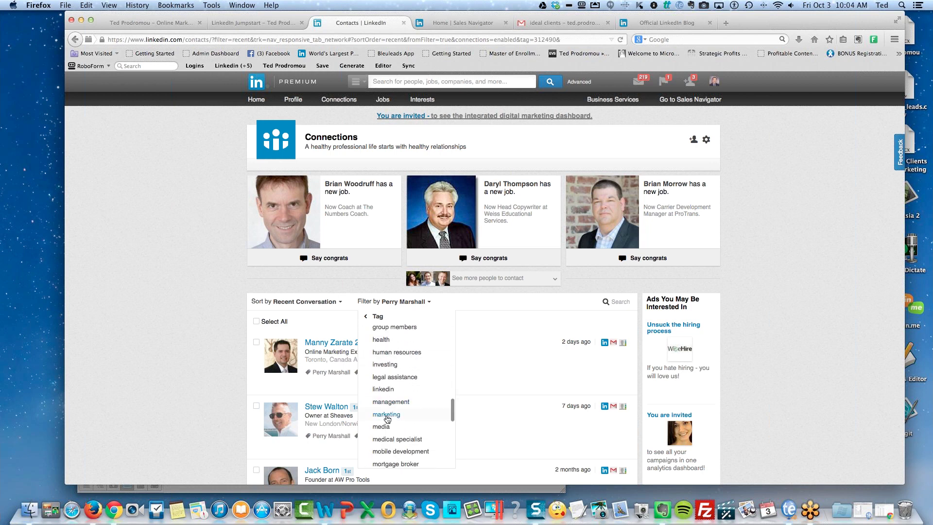
{"action": "left_click", "coordinate": [386, 417]}
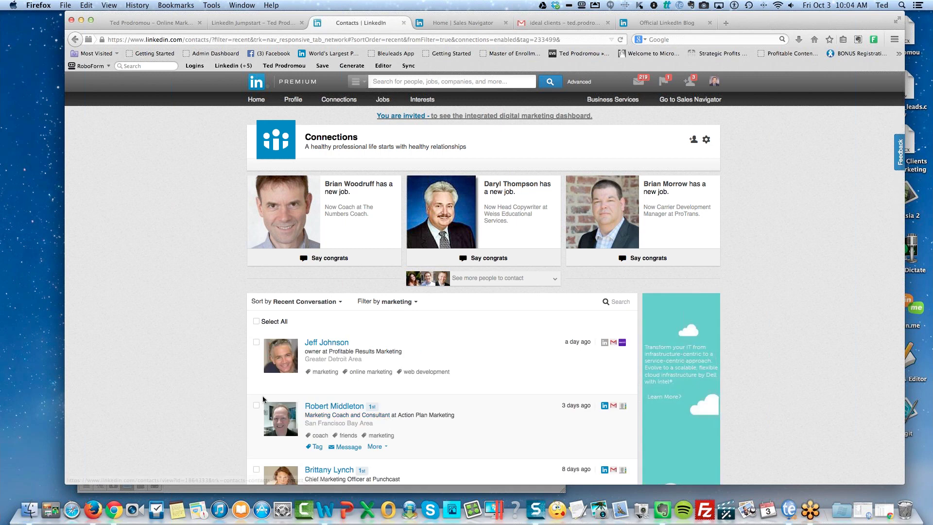
{"action": "scroll", "coordinate": [197, 392], "scroll_direction": "down", "scroll_amount": 5}
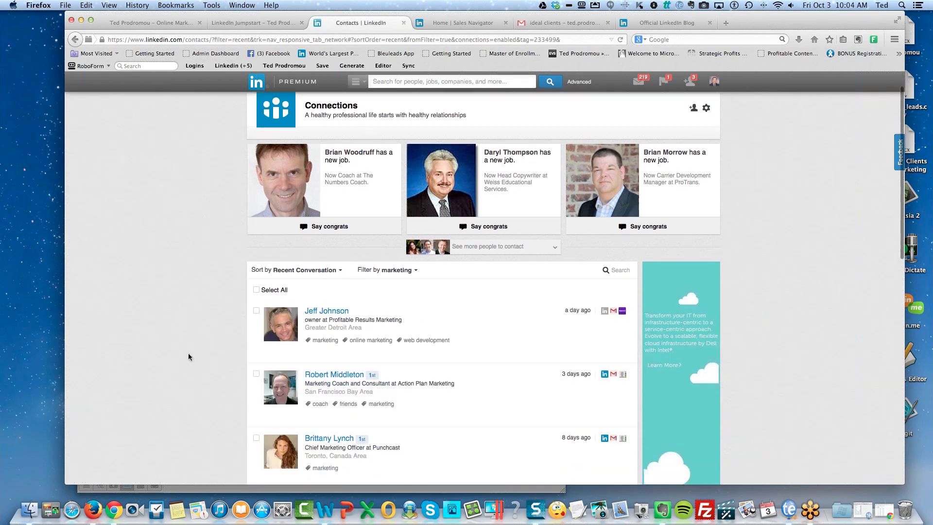
{"action": "scroll", "coordinate": [189, 357], "scroll_direction": "down", "scroll_amount": 7}
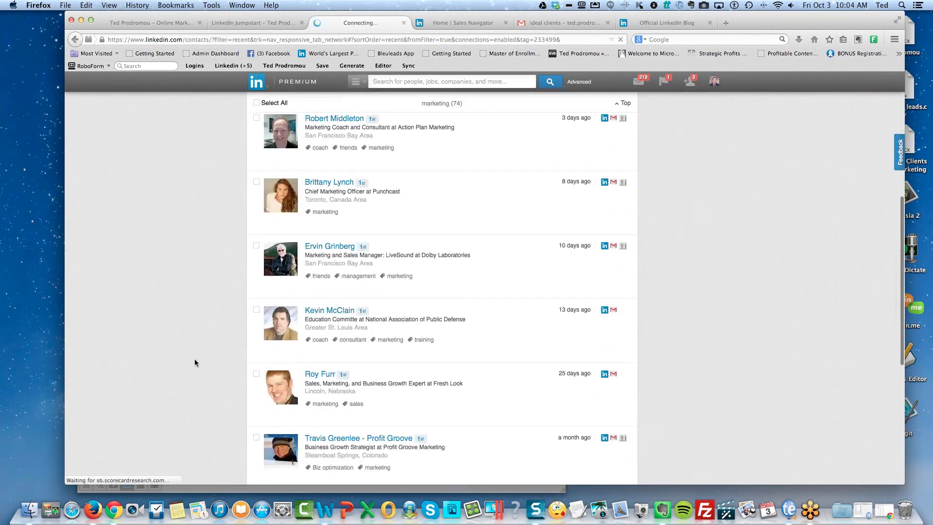
{"action": "scroll", "coordinate": [201, 378], "scroll_direction": "down", "scroll_amount": 11}
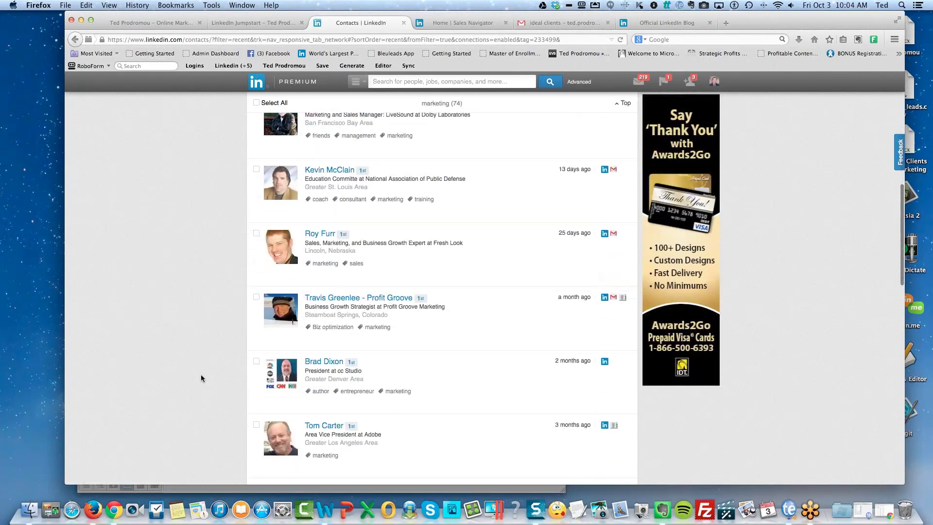
{"action": "scroll", "coordinate": [201, 378], "scroll_direction": "down", "scroll_amount": 1}
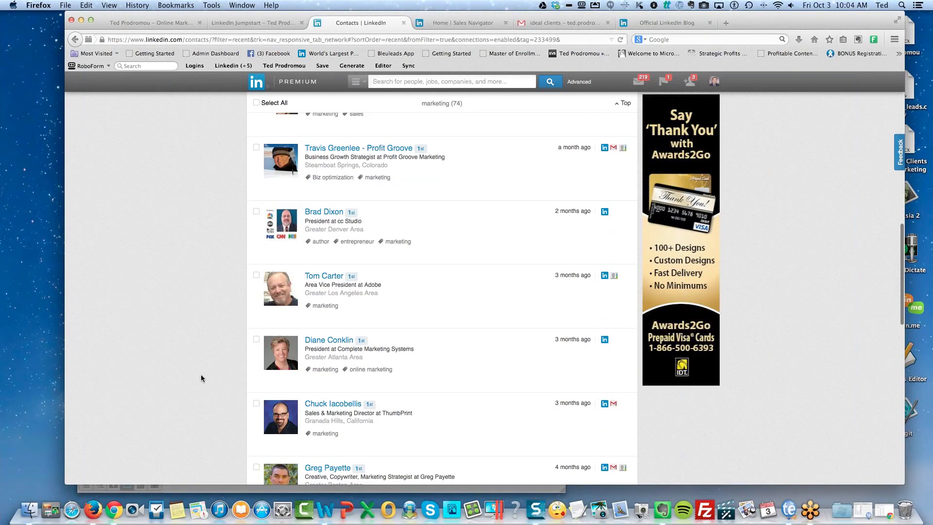
{"action": "right_click", "coordinate": [201, 375]}
{"action": "left_click", "coordinate": [192, 371]}
{"action": "scroll", "coordinate": [204, 364], "scroll_direction": "down", "scroll_amount": 6}
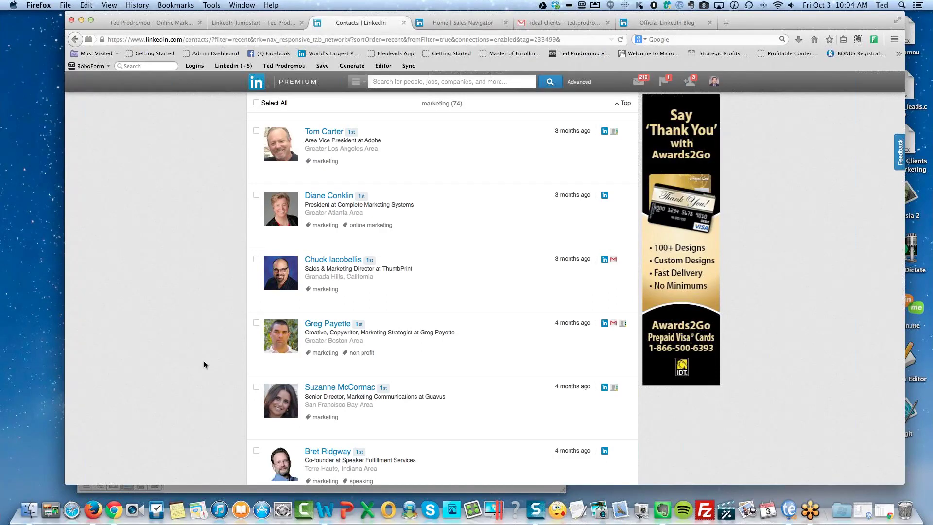
{"action": "scroll", "coordinate": [206, 346], "scroll_direction": "up", "scroll_amount": 10}
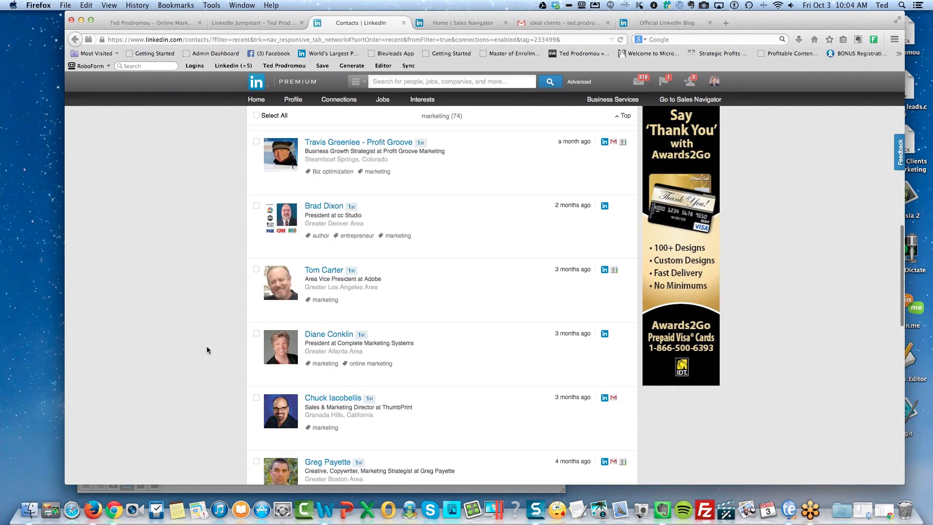
{"action": "scroll", "coordinate": [206, 346], "scroll_direction": "up", "scroll_amount": 5}
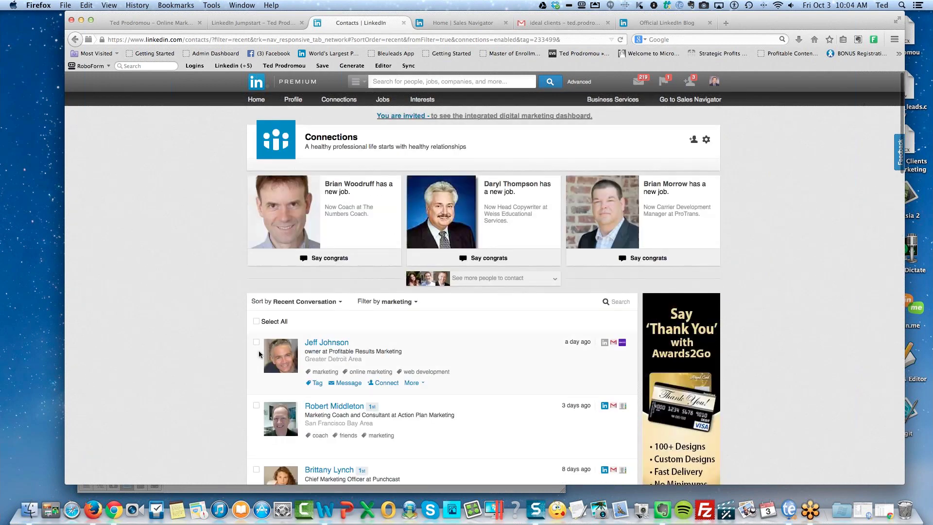
Select all marketing-tagged connections, start a group message to them, then head to Advanced search.
{"action": "left_click", "coordinate": [257, 321]}
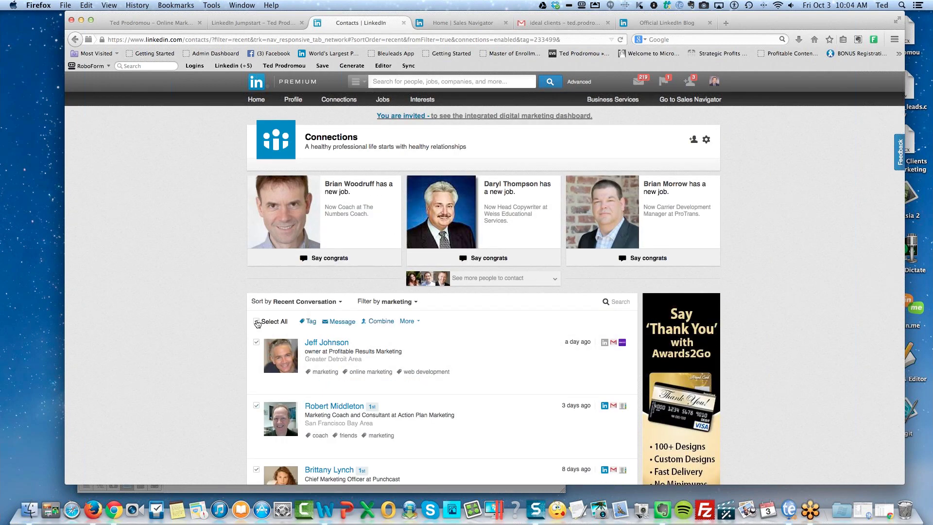
{"action": "left_click", "coordinate": [342, 321]}
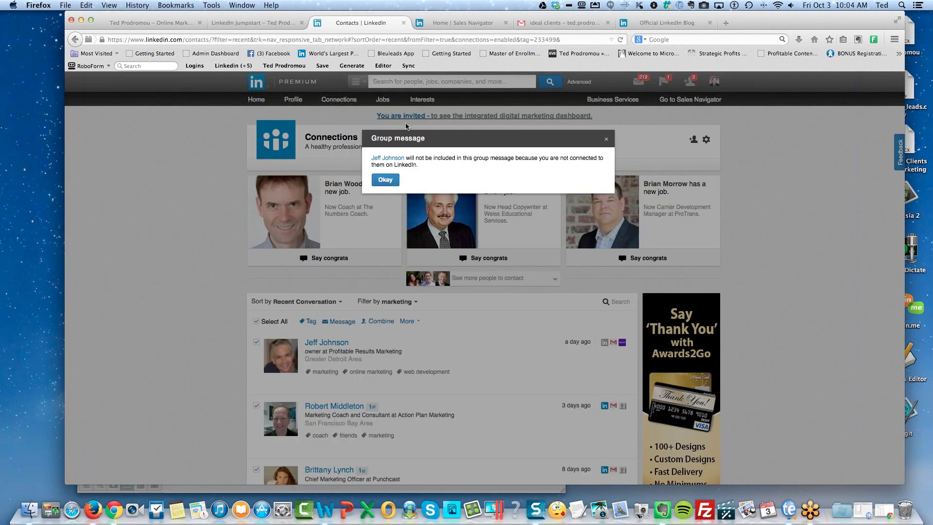
{"action": "left_click", "coordinate": [383, 181]}
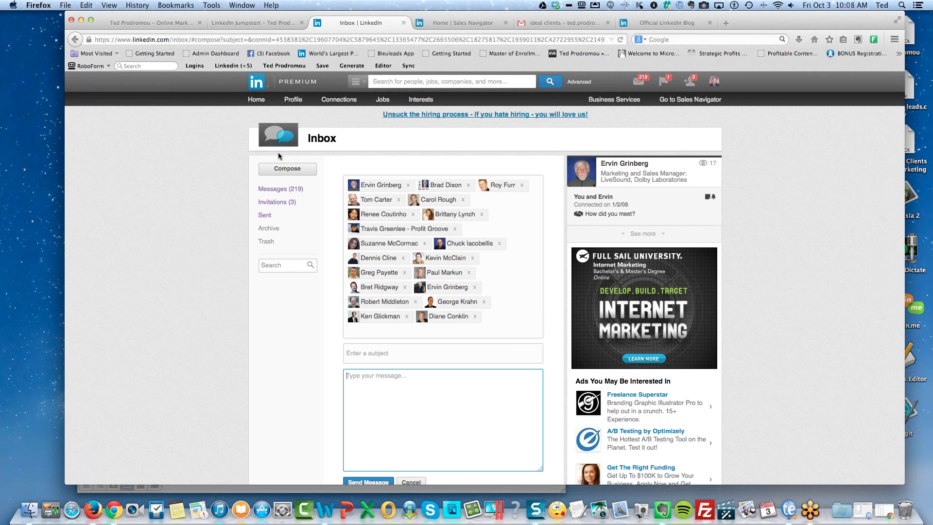
{"action": "left_click", "coordinate": [578, 81]}
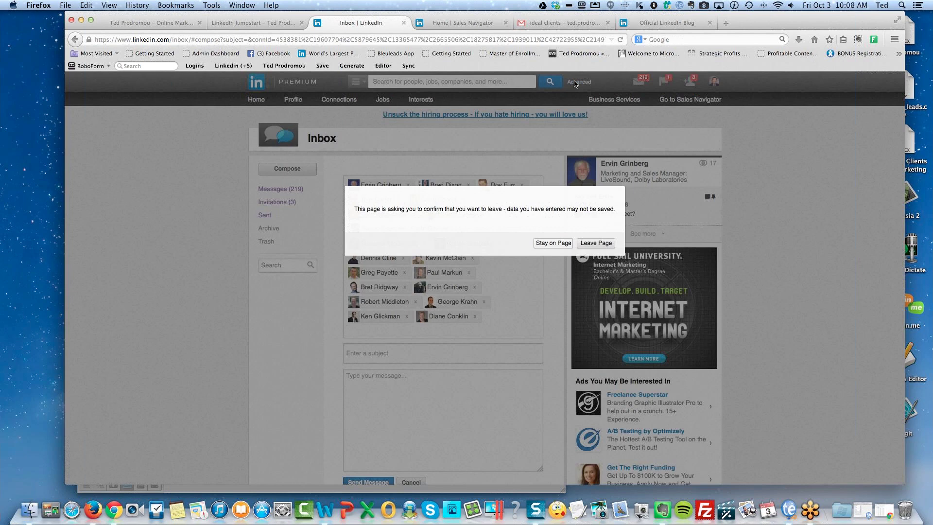
Confirm Leave Page to discard the unsent 20-recipient group message.
{"action": "left_click", "coordinate": [585, 244]}
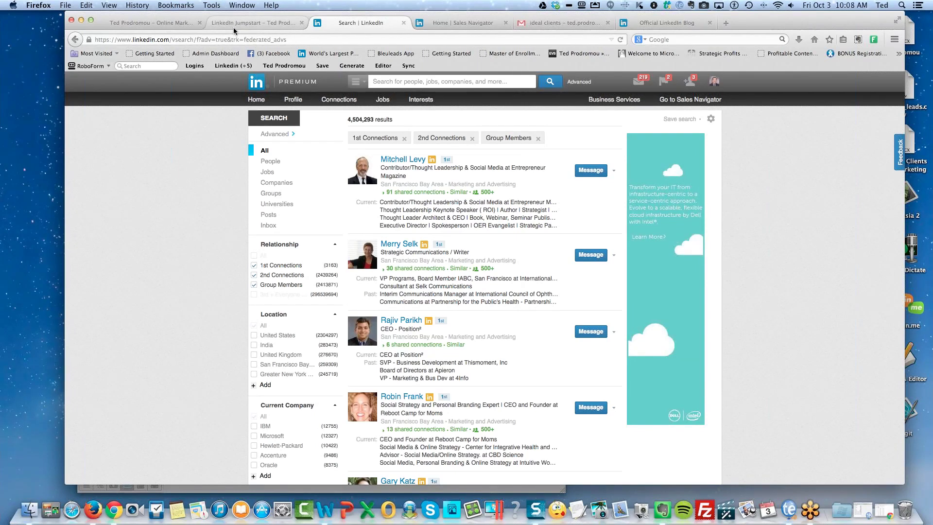
Show the LinkedIn Jumpstart sales page down to its $97 offer, then bring GoToMeeting forward.
{"action": "left_click", "coordinate": [261, 25]}
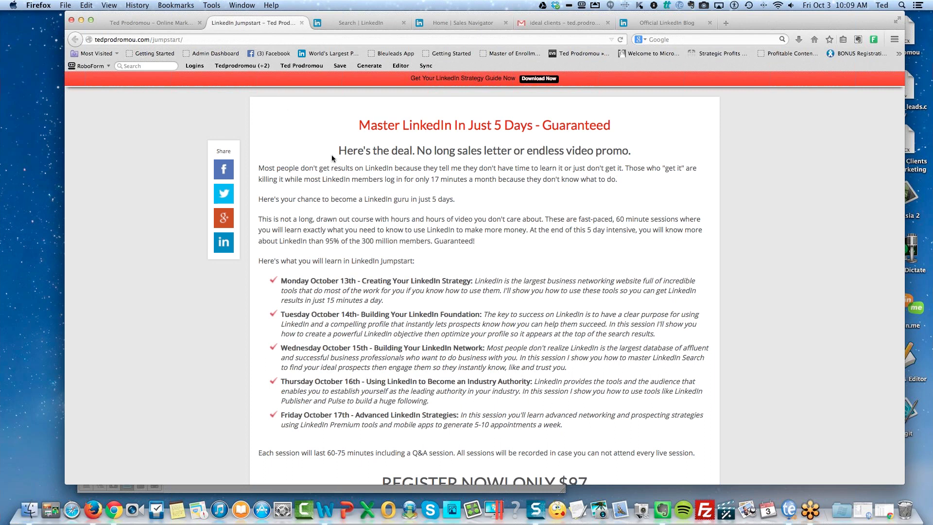
{"action": "scroll", "coordinate": [344, 176], "scroll_direction": "down", "scroll_amount": 3}
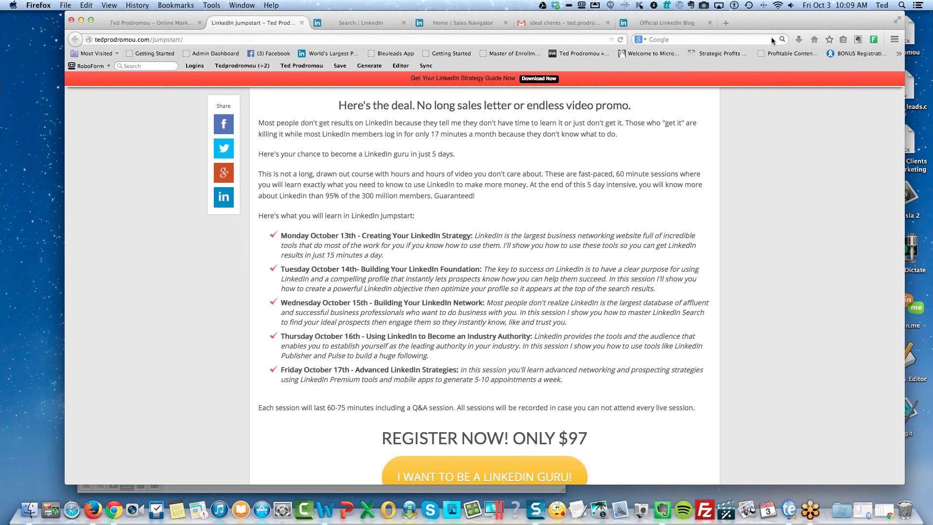
{"action": "left_click", "coordinate": [778, 21]}
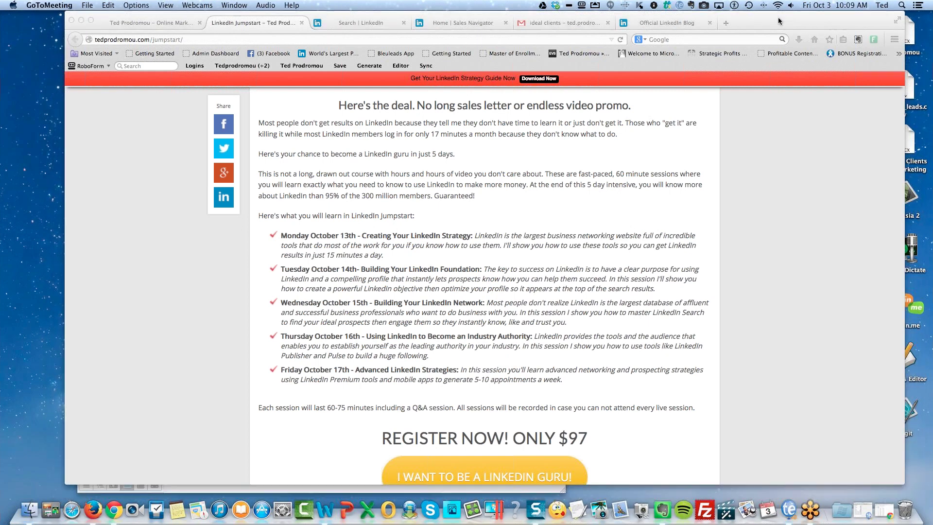